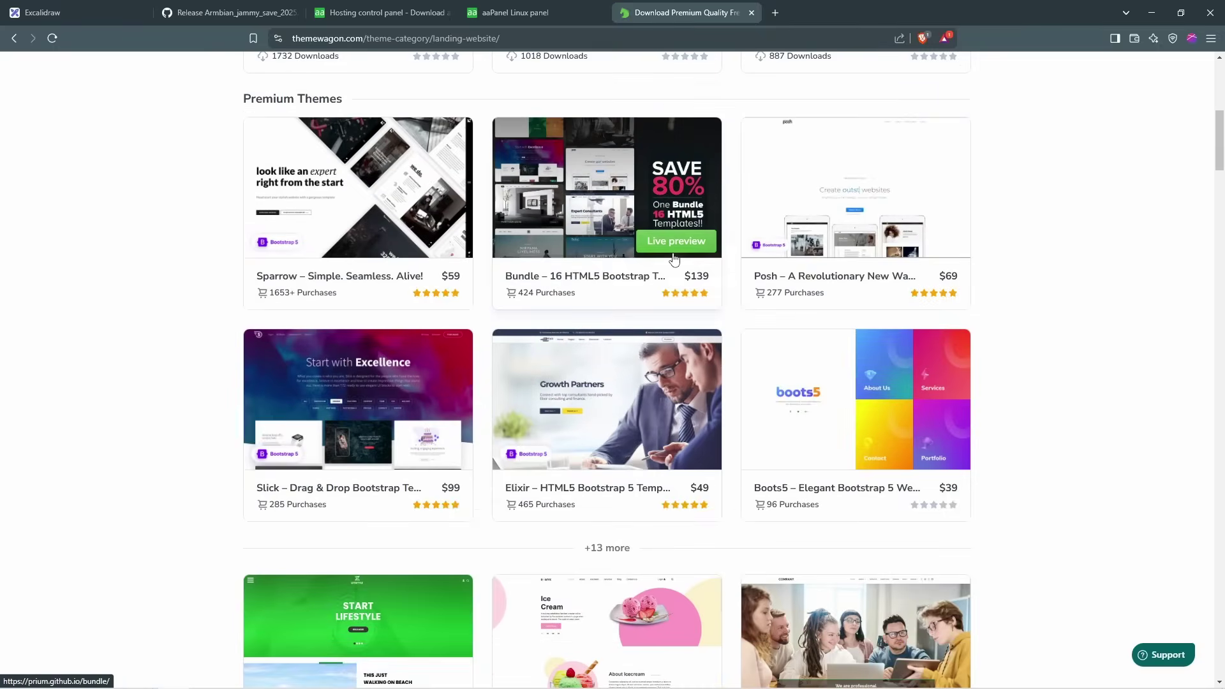
# Step: Preview the eNno template live, then close the preview tab
pyautogui.scroll(5, 632, 280)
pyautogui.scroll(2, 664, 272)
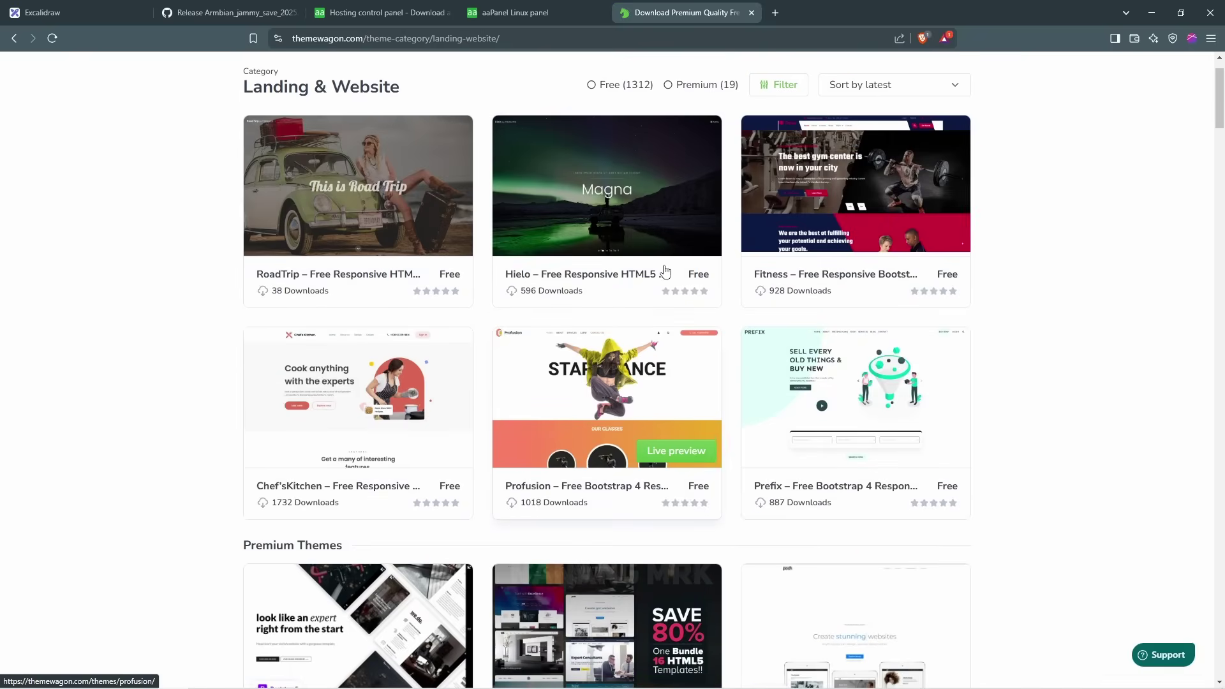
pyautogui.scroll(-10, 663, 266)
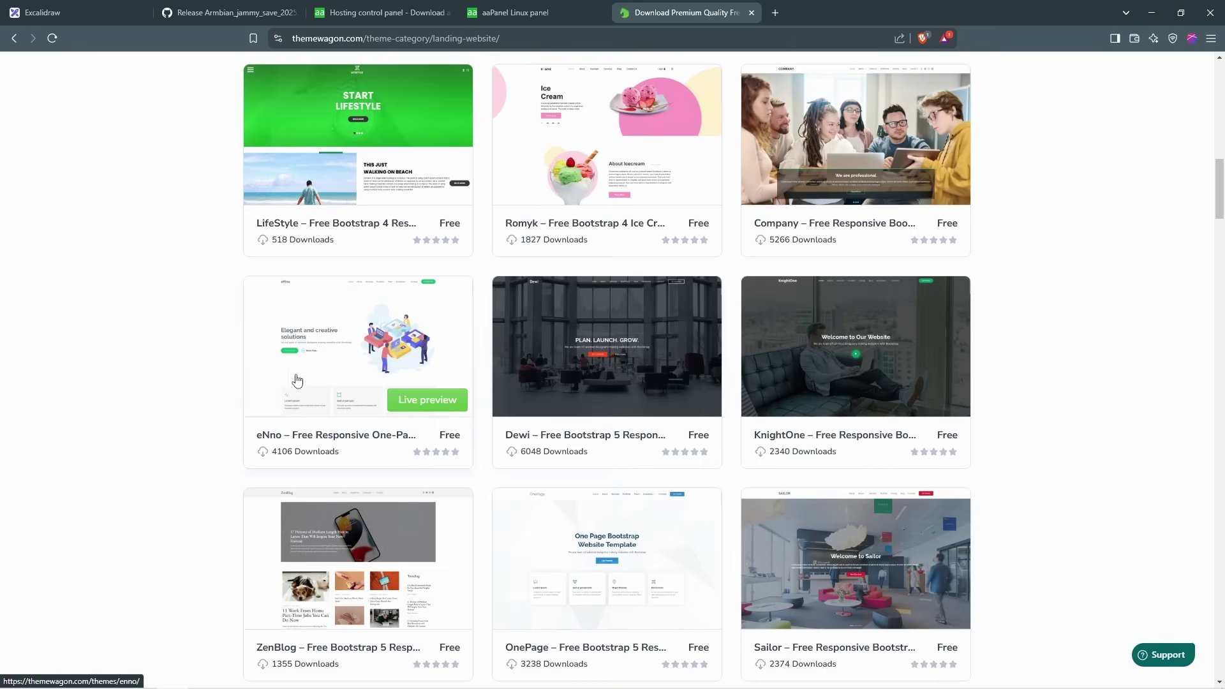
pyautogui.click(428, 400)
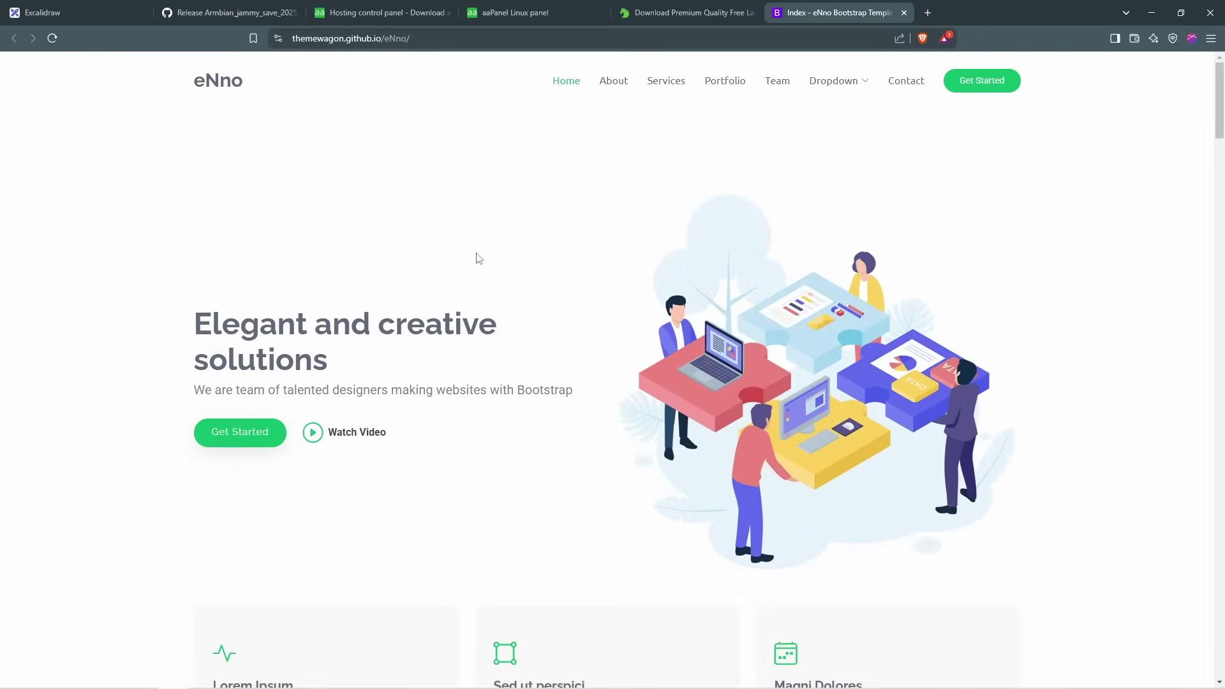
pyautogui.scroll(-4, 604, 307)
pyautogui.scroll(-3, 603, 307)
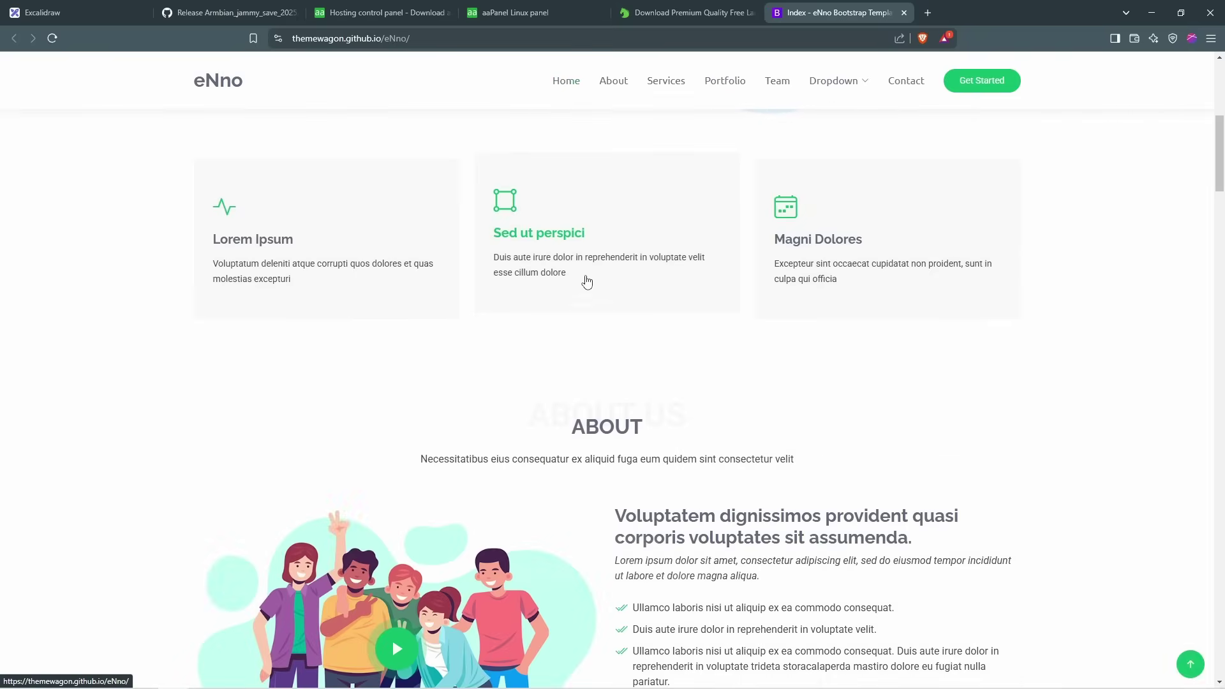
pyautogui.scroll(3, 552, 179)
pyautogui.scroll(5, 553, 179)
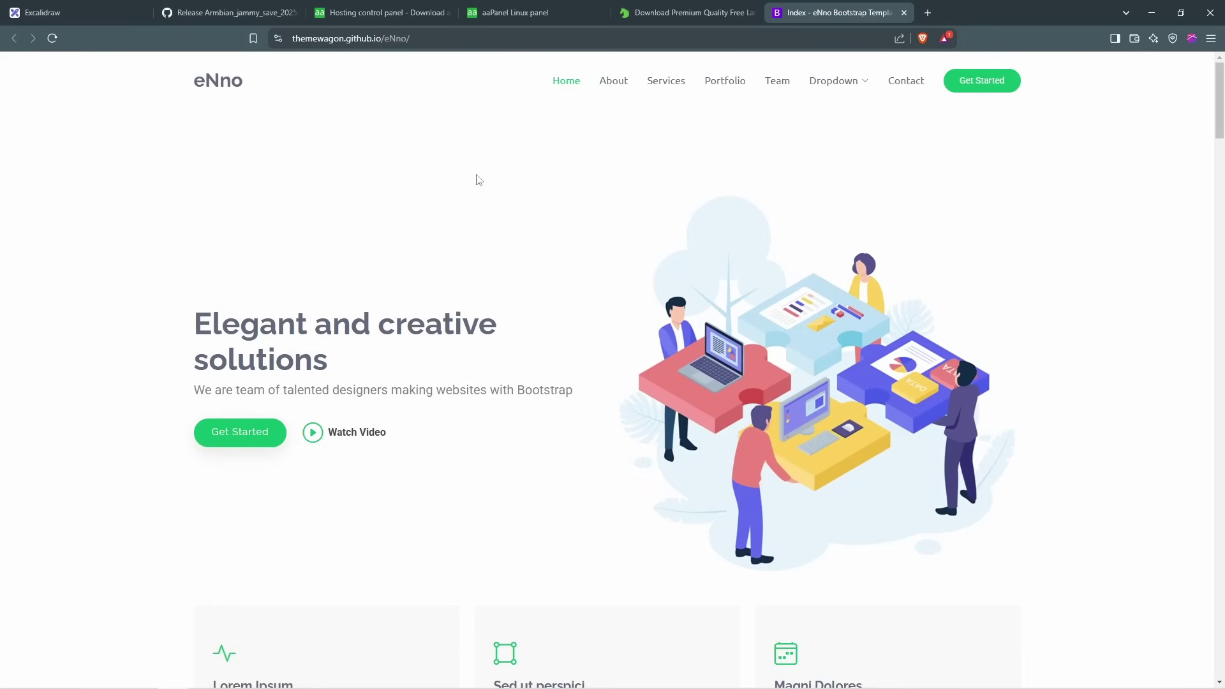
pyautogui.click(904, 12)
# Step: Download eNno-1.0.0.zip from its theme page and show it in the linux STB folder
pyautogui.click(360, 440)
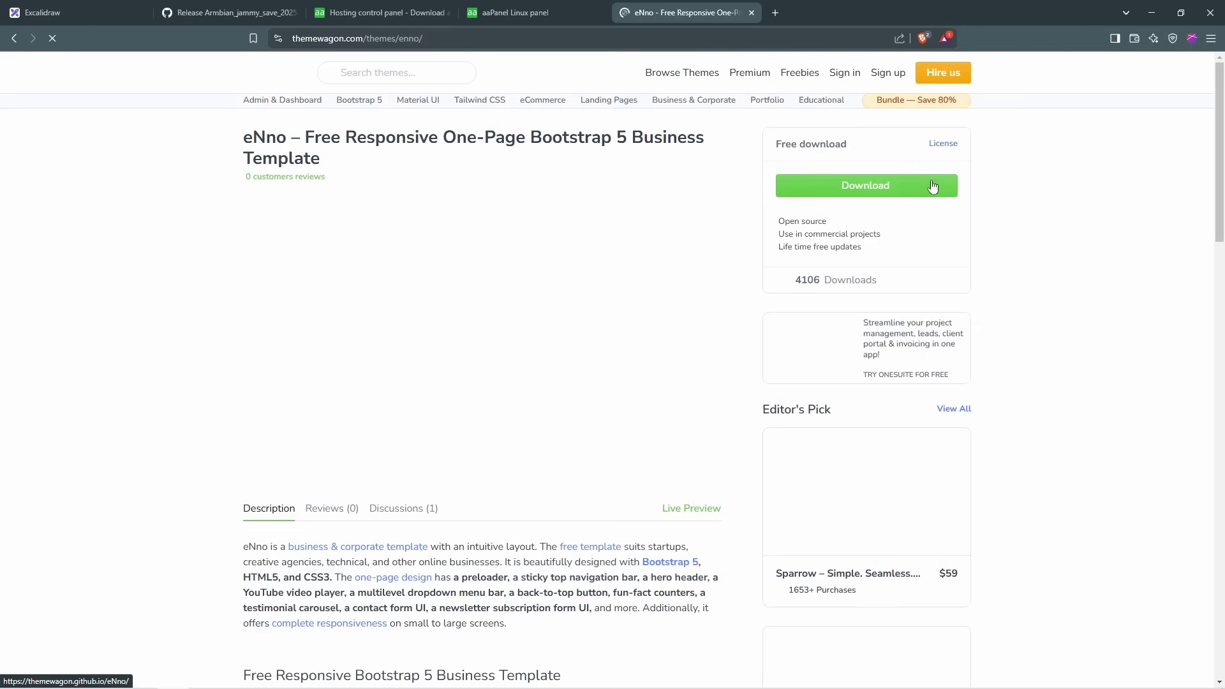
pyautogui.click(932, 186)
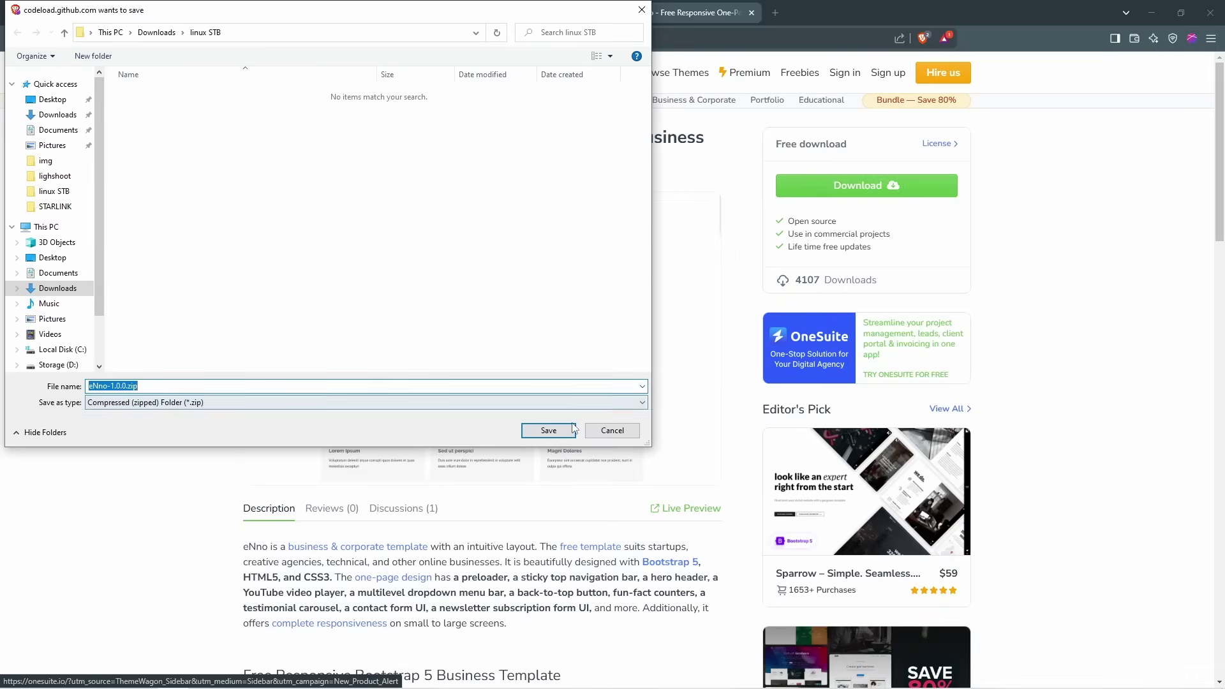
pyautogui.click(549, 431)
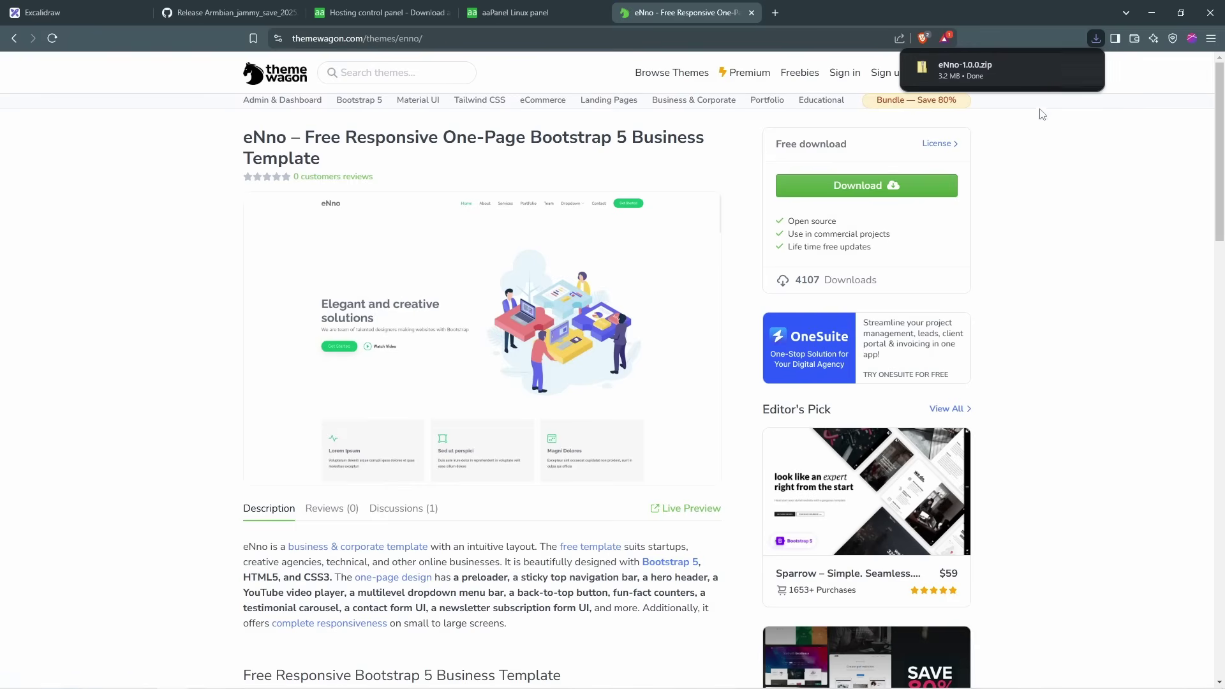
pyautogui.click(1060, 68)
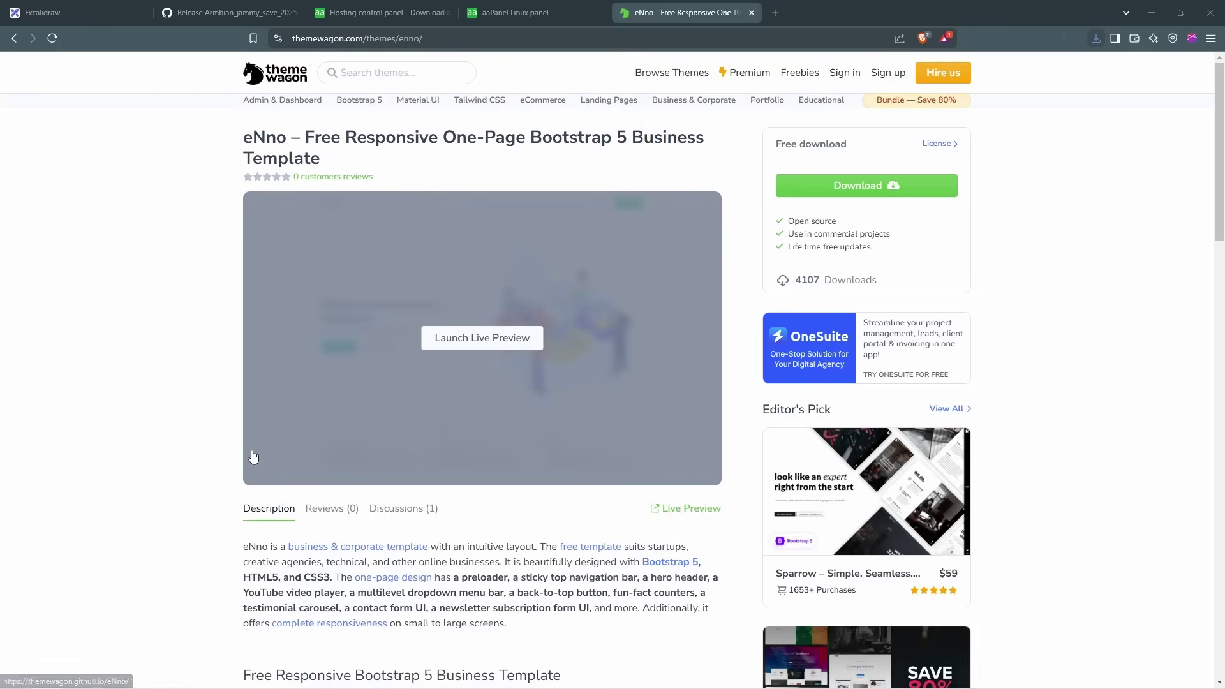
pyautogui.keyDown('ctrl'); pyautogui.scroll(4, 228, 121); pyautogui.keyUp('ctrl')
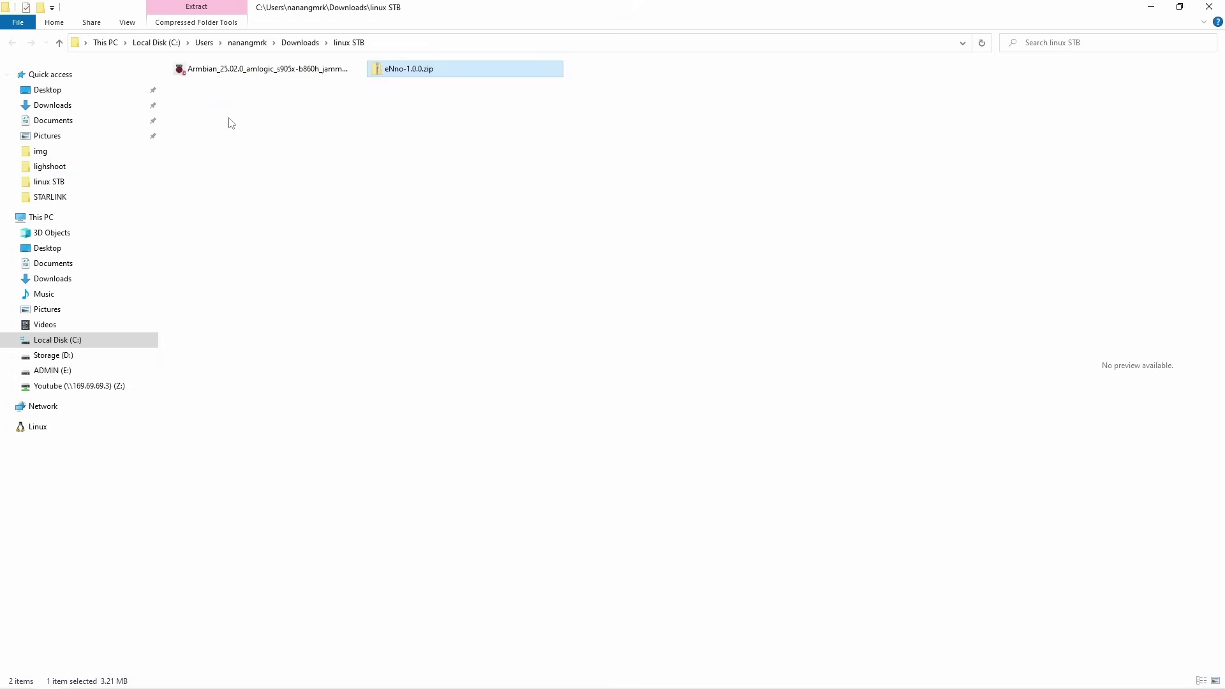
# Step: Extract eNno-1.0.0.zip with 7-Zip
pyautogui.rightClick(328, 130)
pyautogui.moveTo(438, 256)
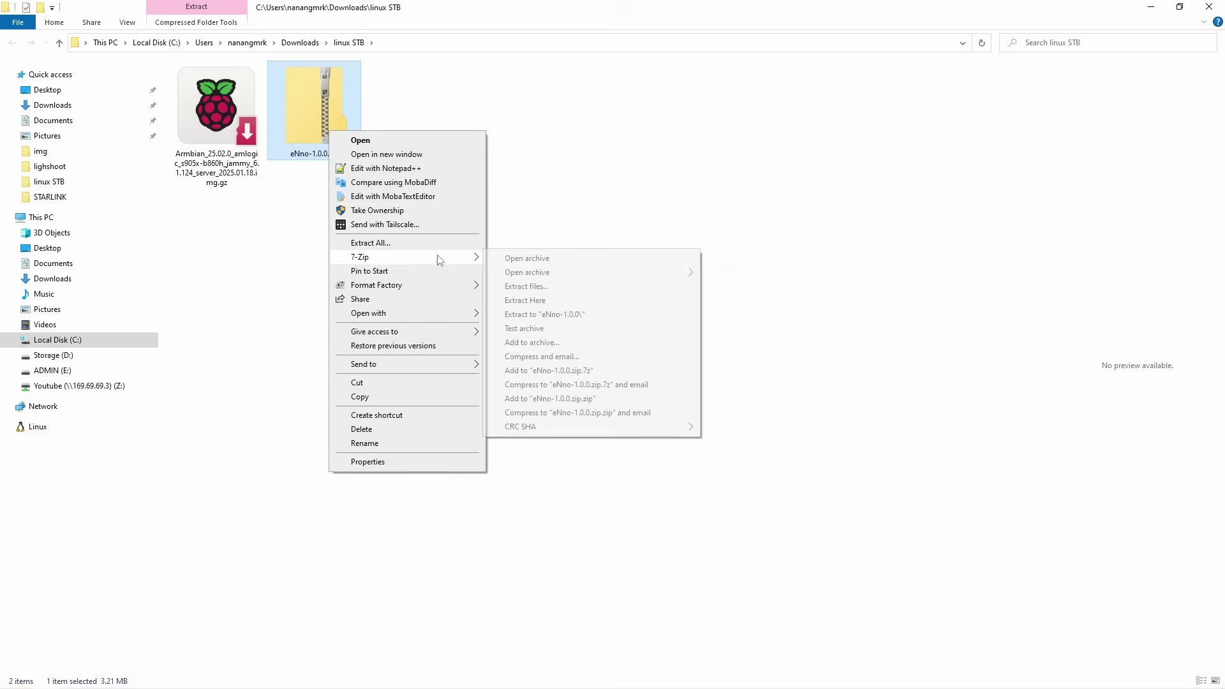
pyautogui.click(513, 285)
pyautogui.click(619, 427)
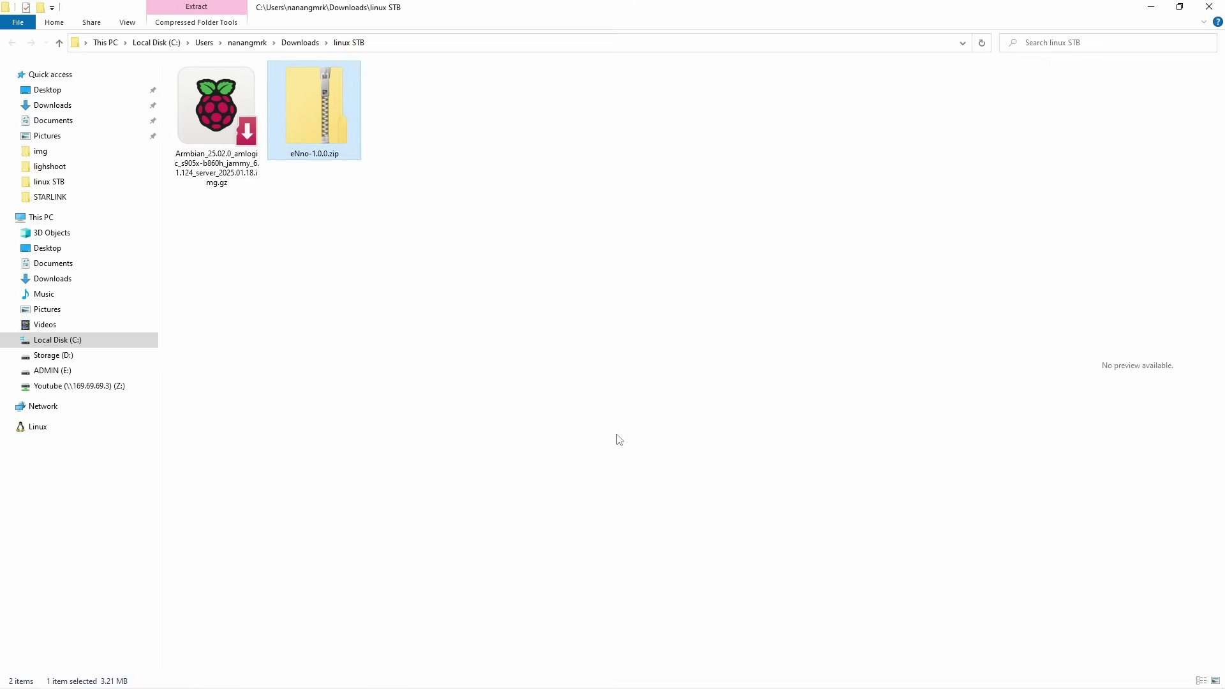
# Step: Open index.html from the inner eNno-1.0.0 folder in the browser
pyautogui.doubleClick(232, 133)
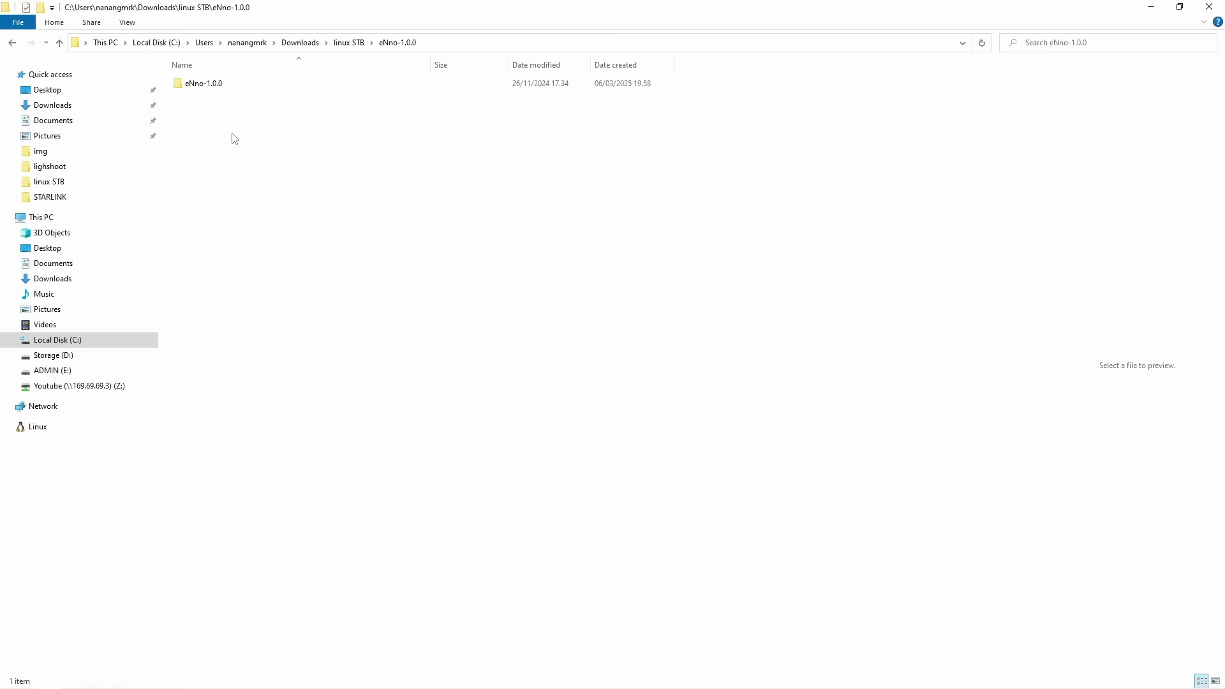
pyautogui.doubleClick(247, 85)
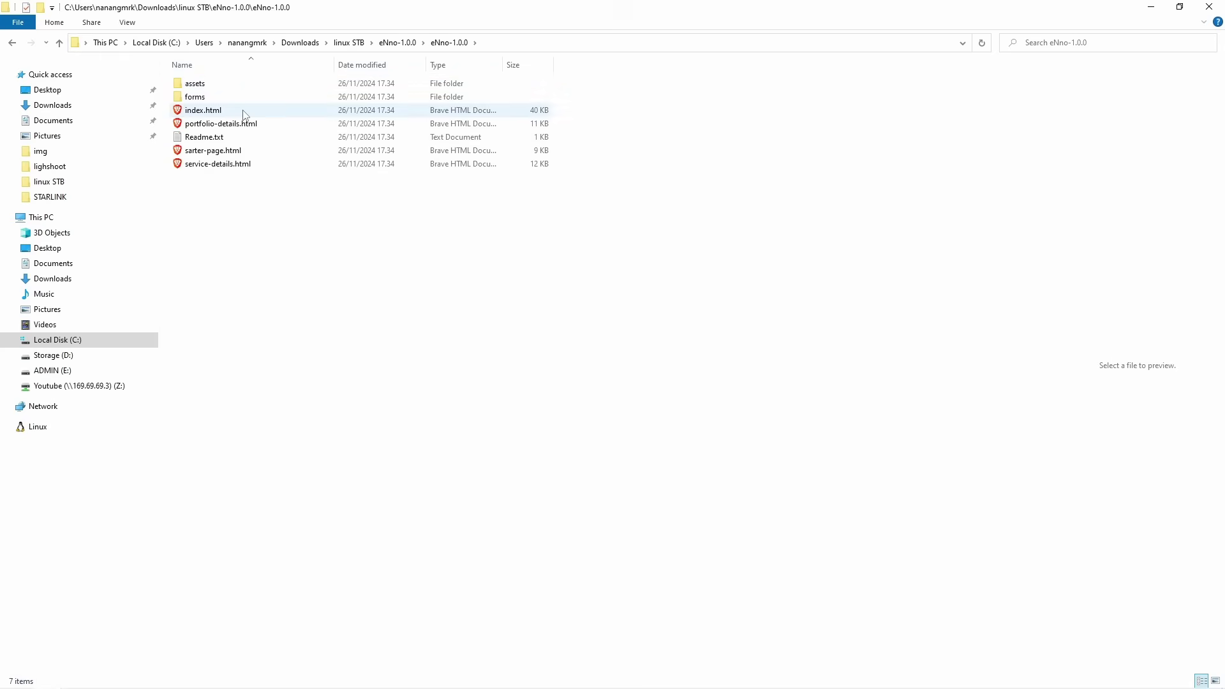
pyautogui.doubleClick(243, 112)
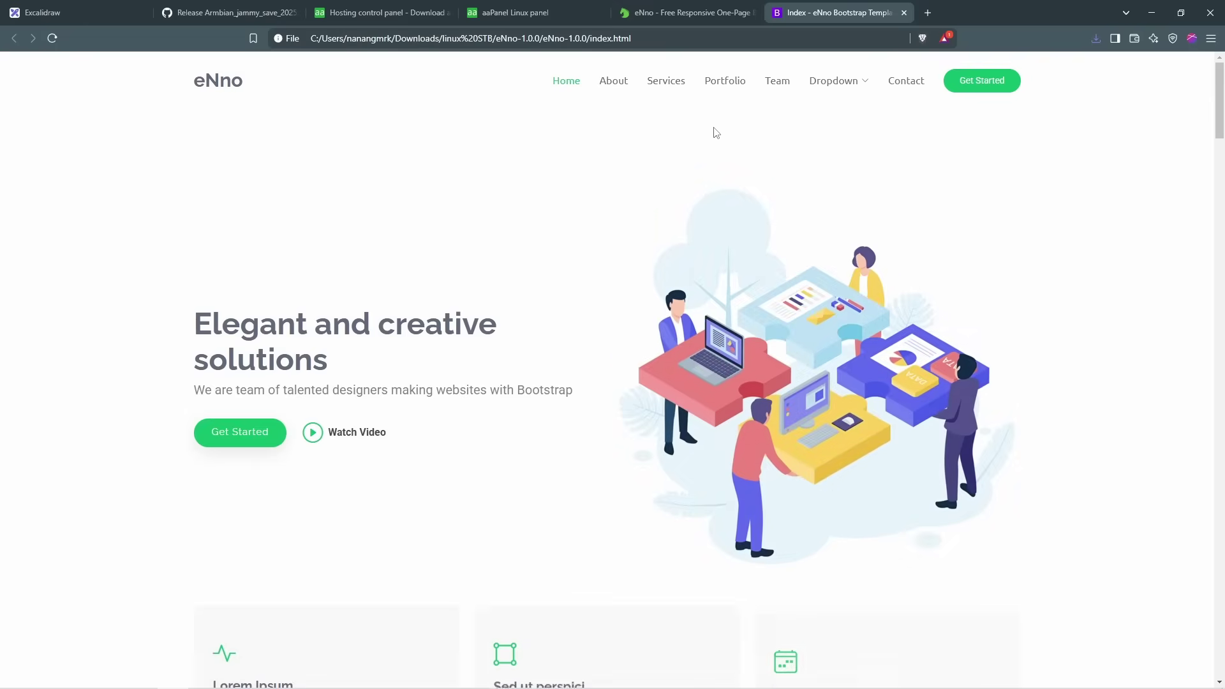
pyautogui.scroll(-15, 547, 377)
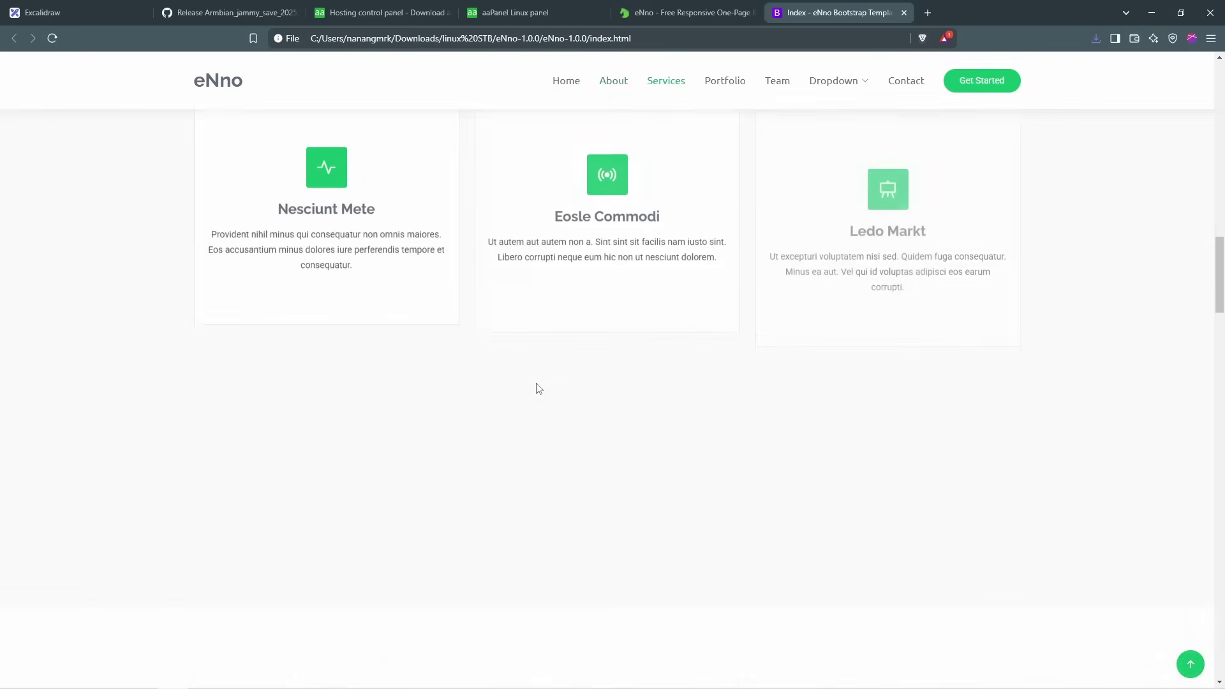
pyautogui.scroll(4, 575, 345)
pyautogui.scroll(11, 591, 311)
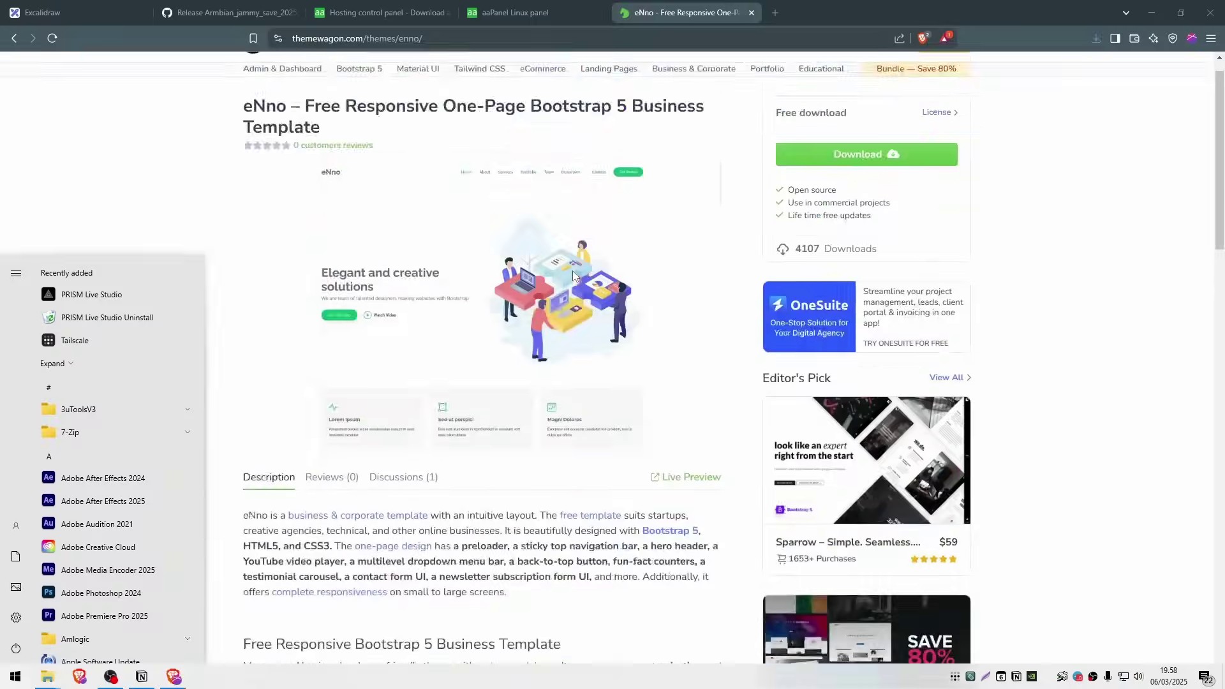
# Step: Search the Start menu for 'v' to launch Visual Studio Code
pyautogui.scroll(1, 573, 276)
pyautogui.click(101, 198)
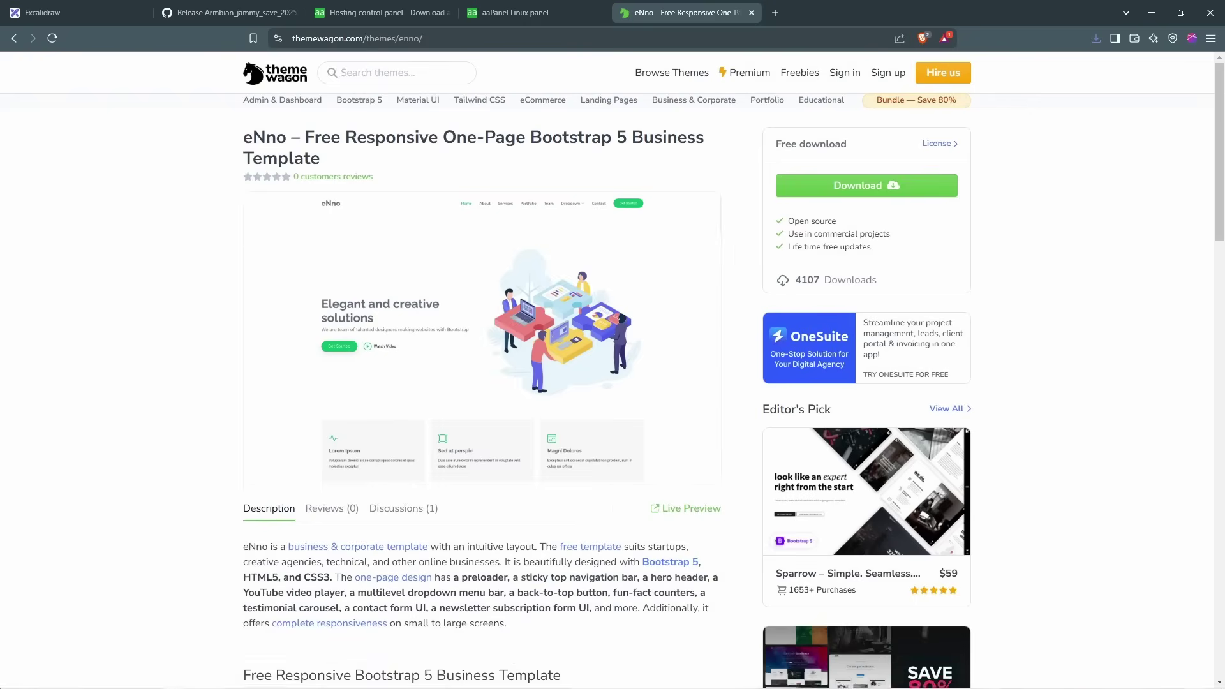
pyautogui.click(2, 684)
pyautogui.write('v')
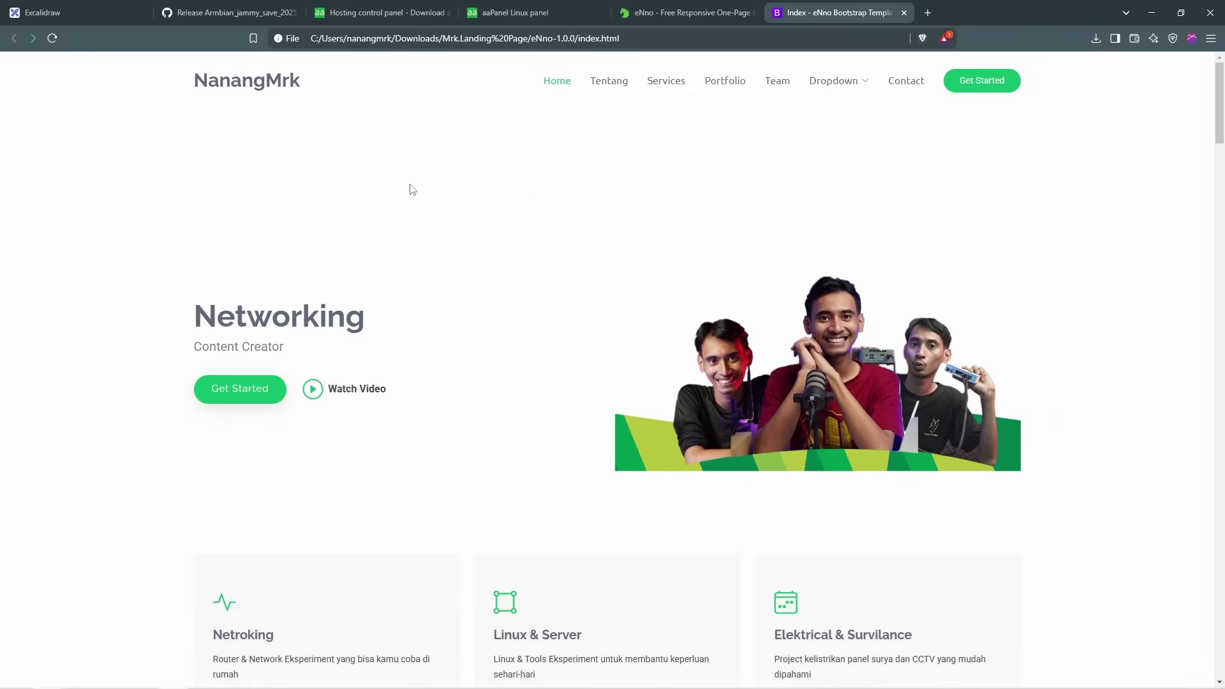
pyautogui.scroll(-10, 689, 331)
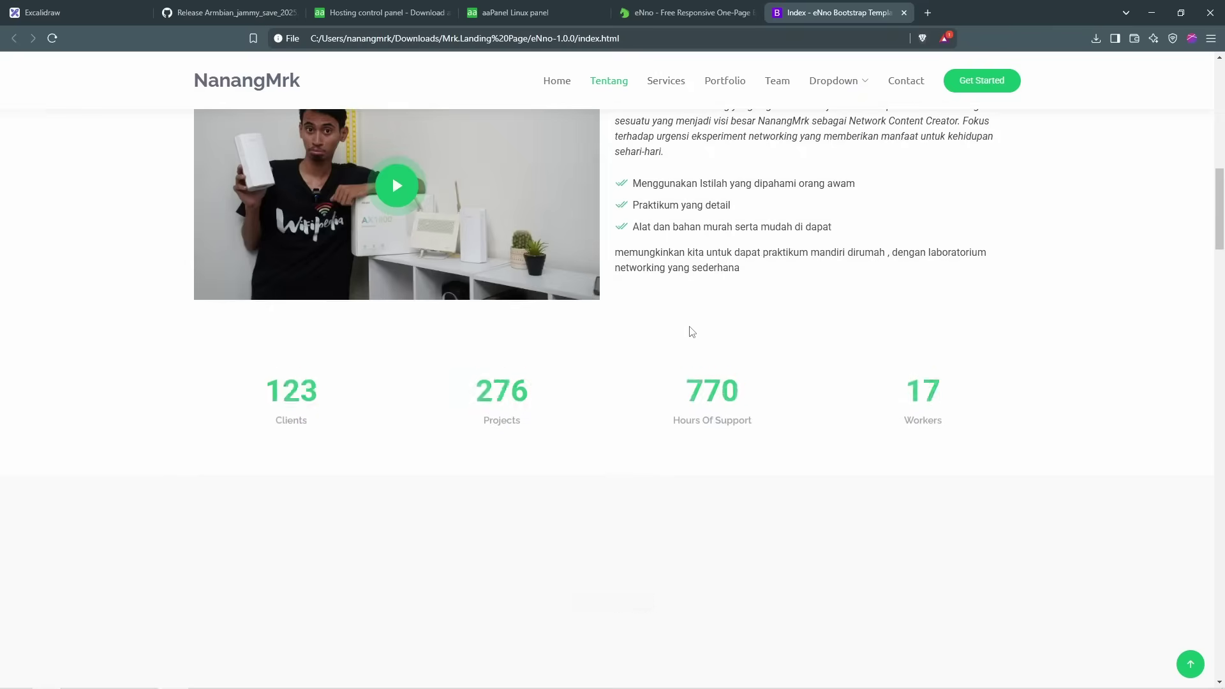
pyautogui.scroll(-10, 692, 332)
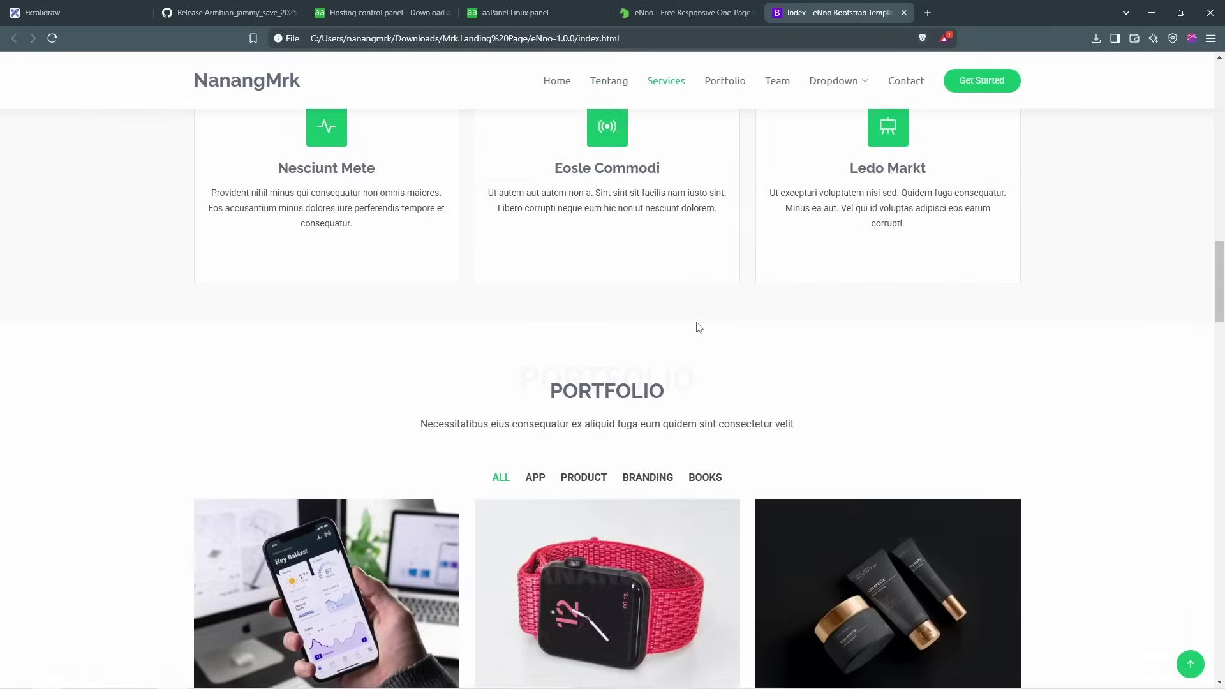
pyautogui.scroll(15, 699, 328)
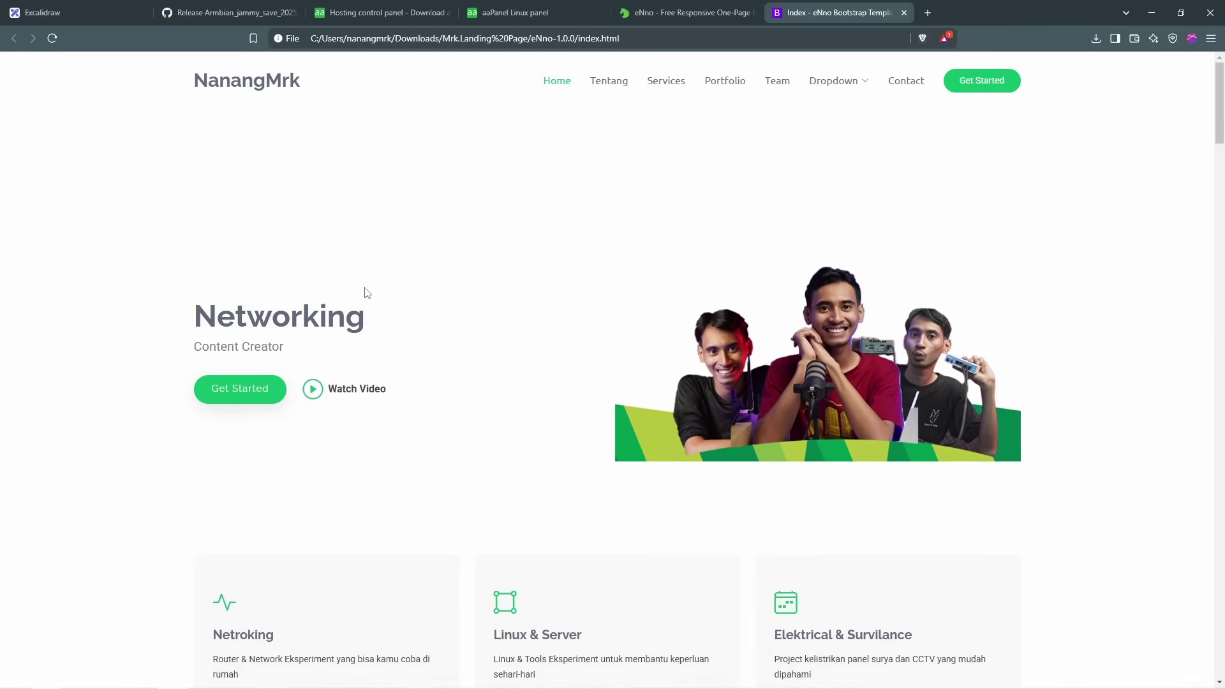
pyautogui.moveTo(272, 316); pyautogui.dragTo(365, 316)
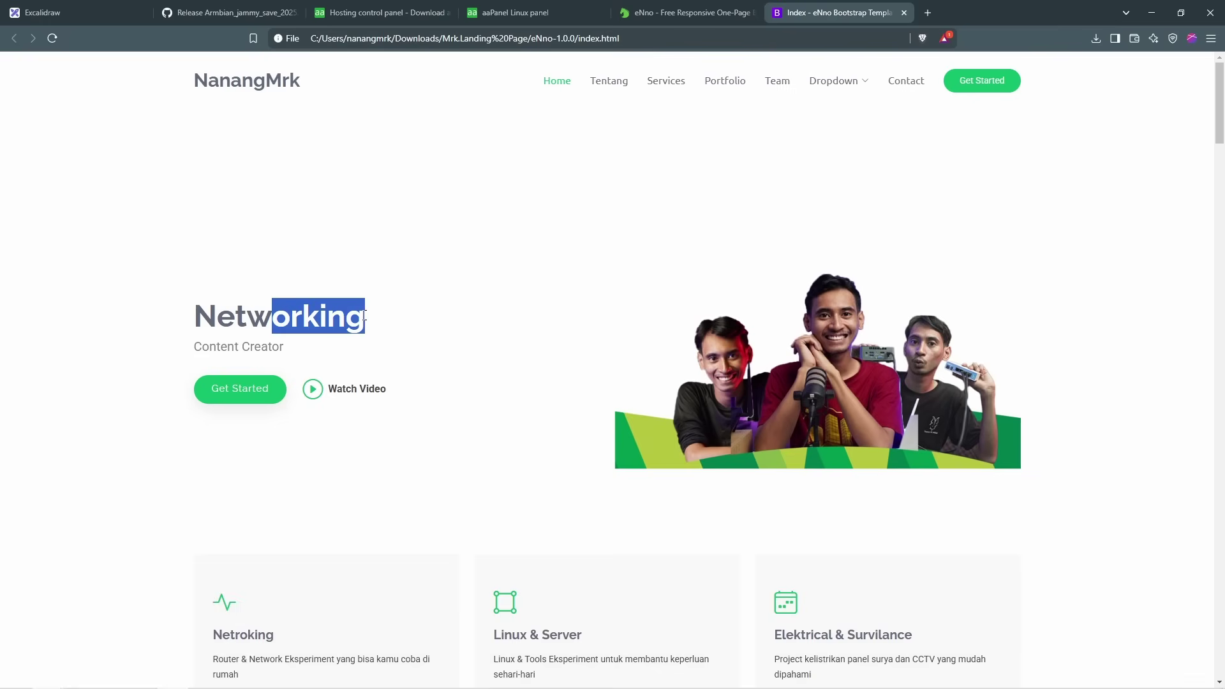
pyautogui.click(462, 323)
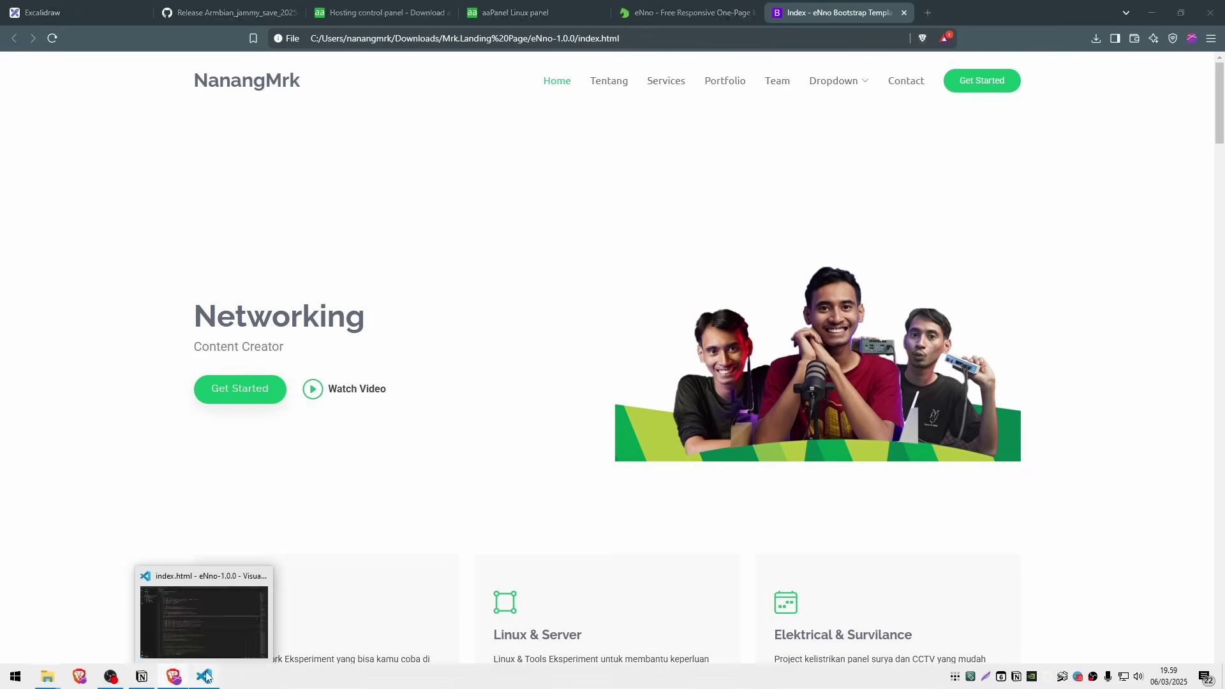
pyautogui.click(206, 677)
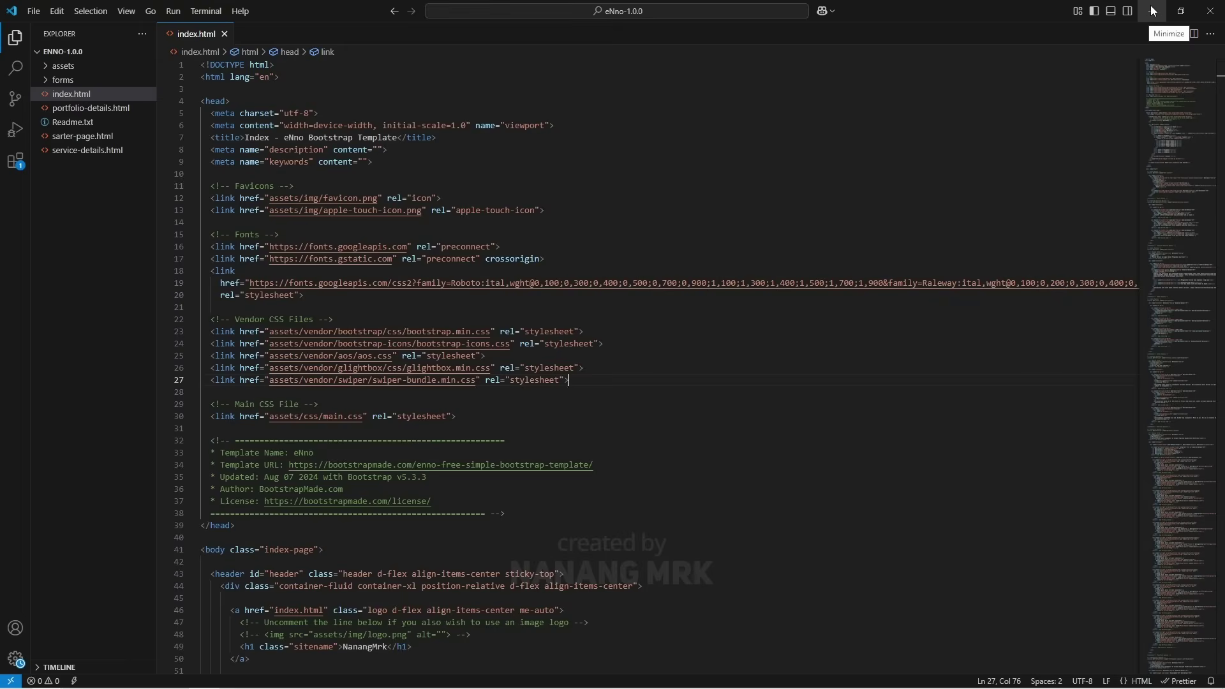
pyautogui.click(1146, 7)
pyautogui.scroll(-5, 543, 402)
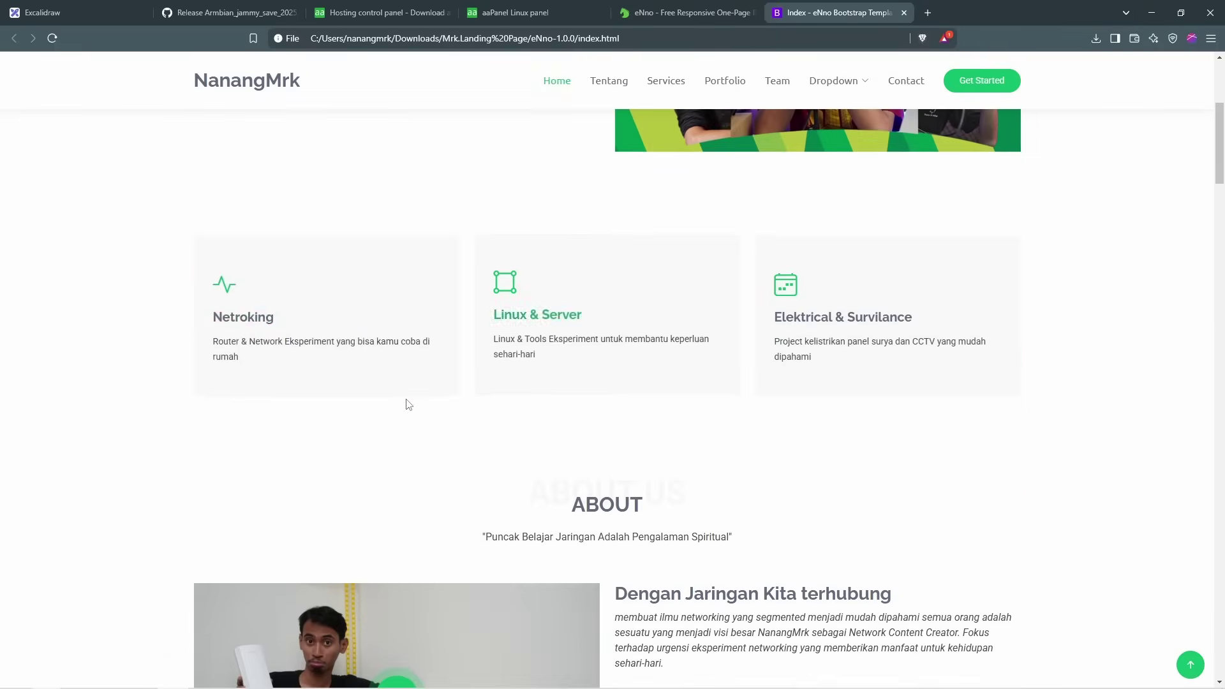
# Step: Play and close the About section video, then select the page's local file path
pyautogui.scroll(-4, 396, 383)
pyautogui.click(391, 454)
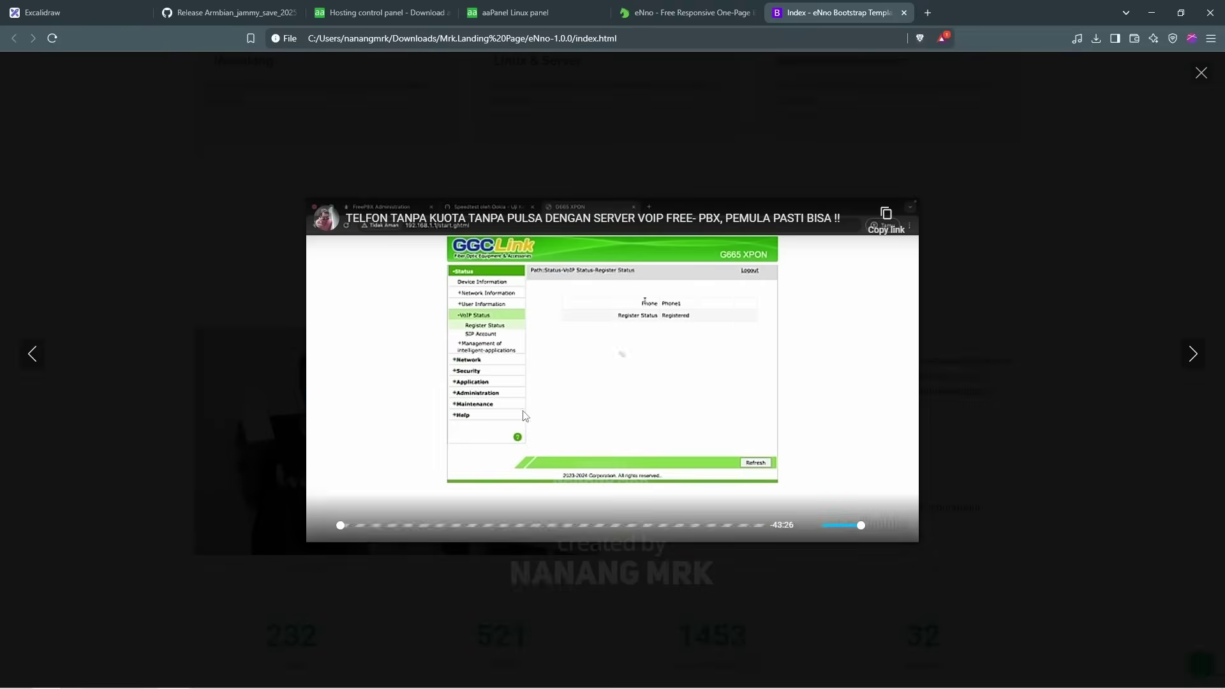
pyautogui.click(1201, 73)
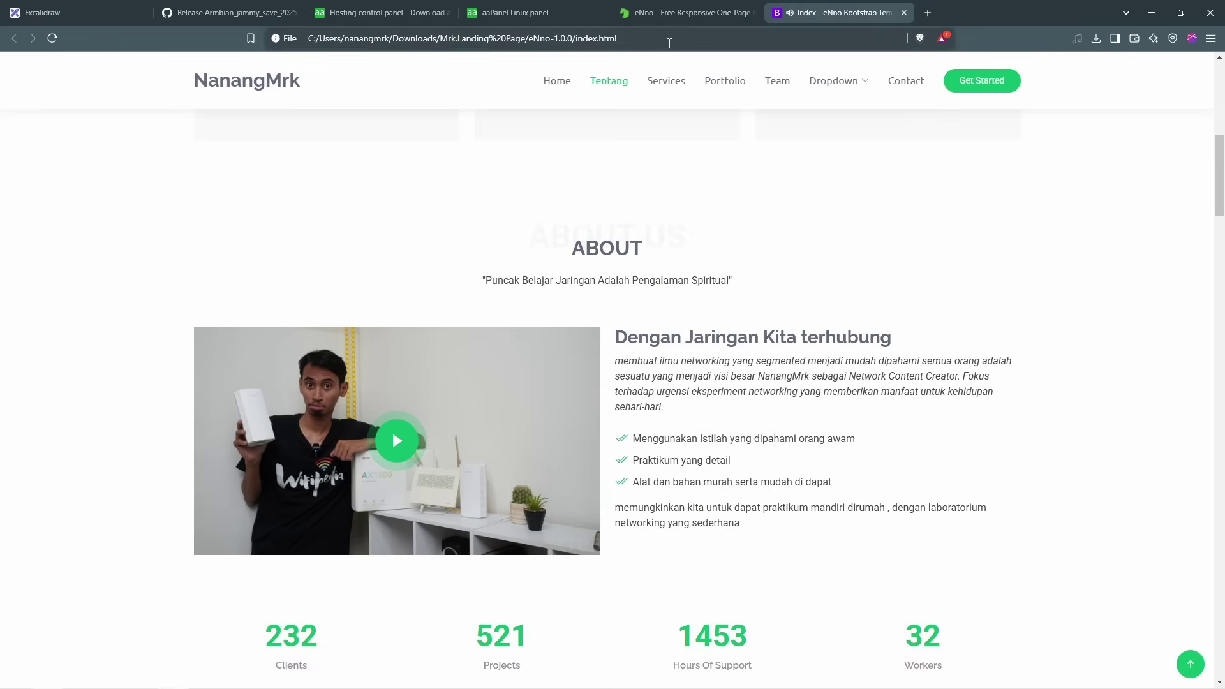
pyautogui.moveTo(669, 43); pyautogui.dragTo(232, 56)
pyautogui.moveTo(309, 55); pyautogui.dragTo(303, 49)
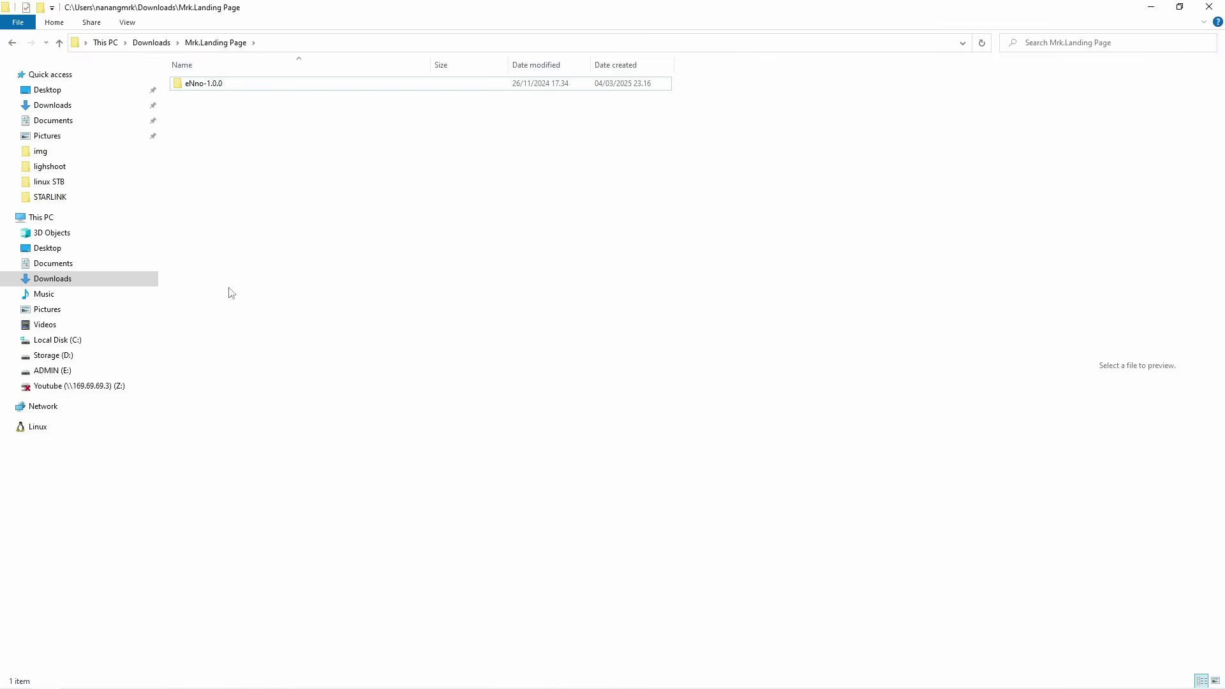
# Step: Compress the eNno-1.0.0 folder into eNno-1.0.0.zip with 7-Zip and select the new zip
pyautogui.doubleClick(254, 85)
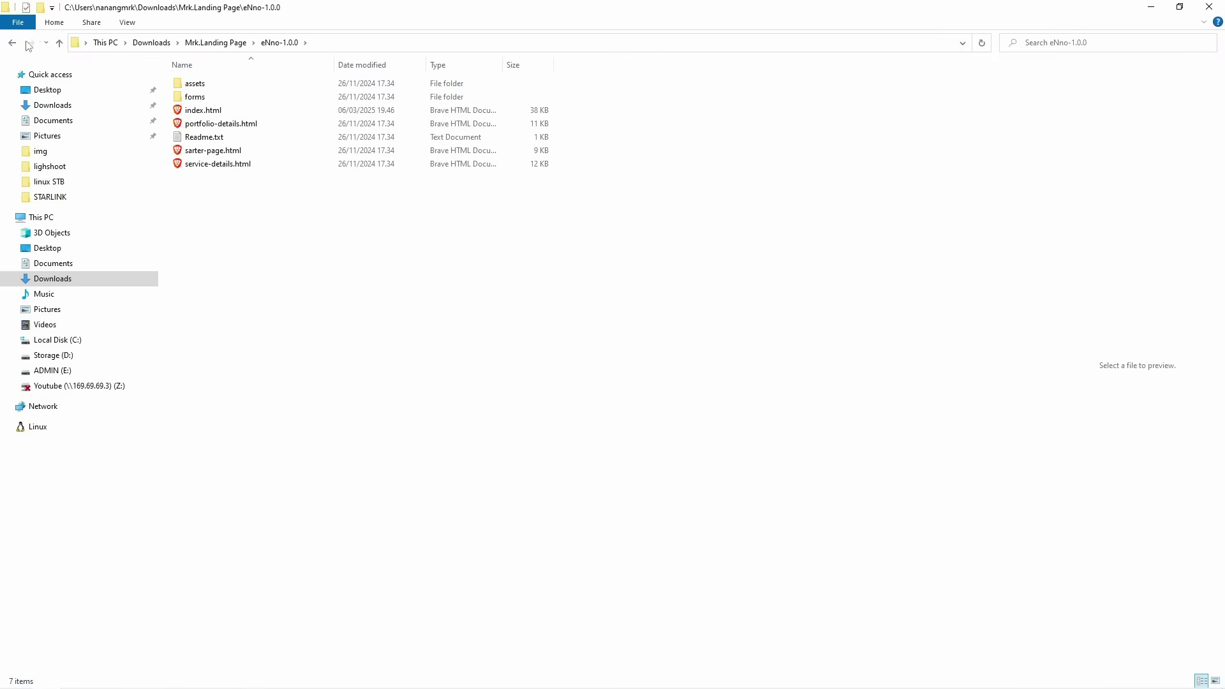
pyautogui.click(13, 43)
pyautogui.rightClick(240, 85)
pyautogui.moveTo(397, 251)
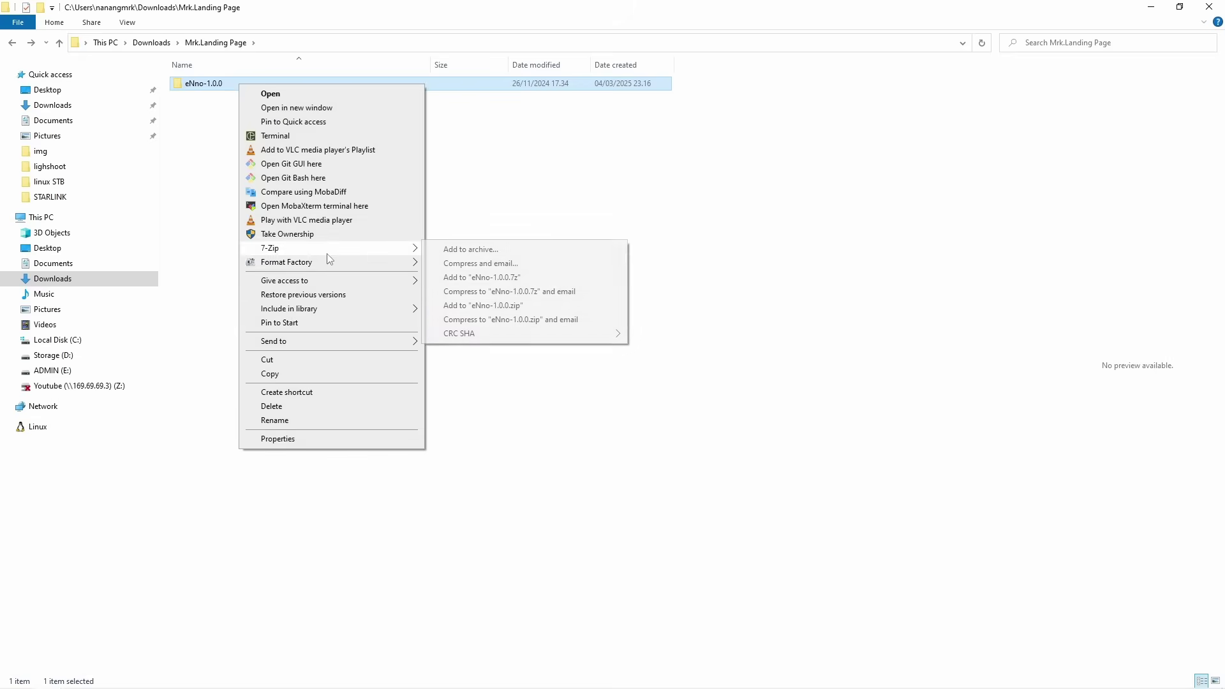
pyautogui.click(483, 305)
pyautogui.click(228, 96)
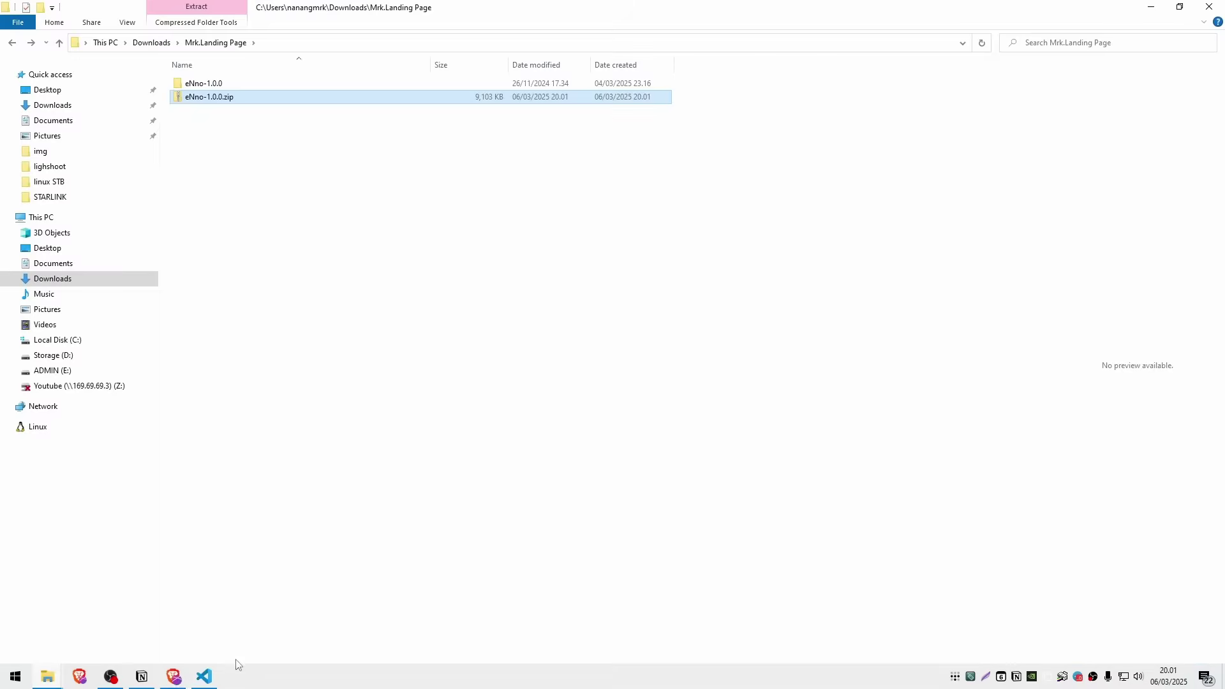
# Step: Bring the Brave window with aaPanel's App Store back to the front
pyautogui.click(173, 676)
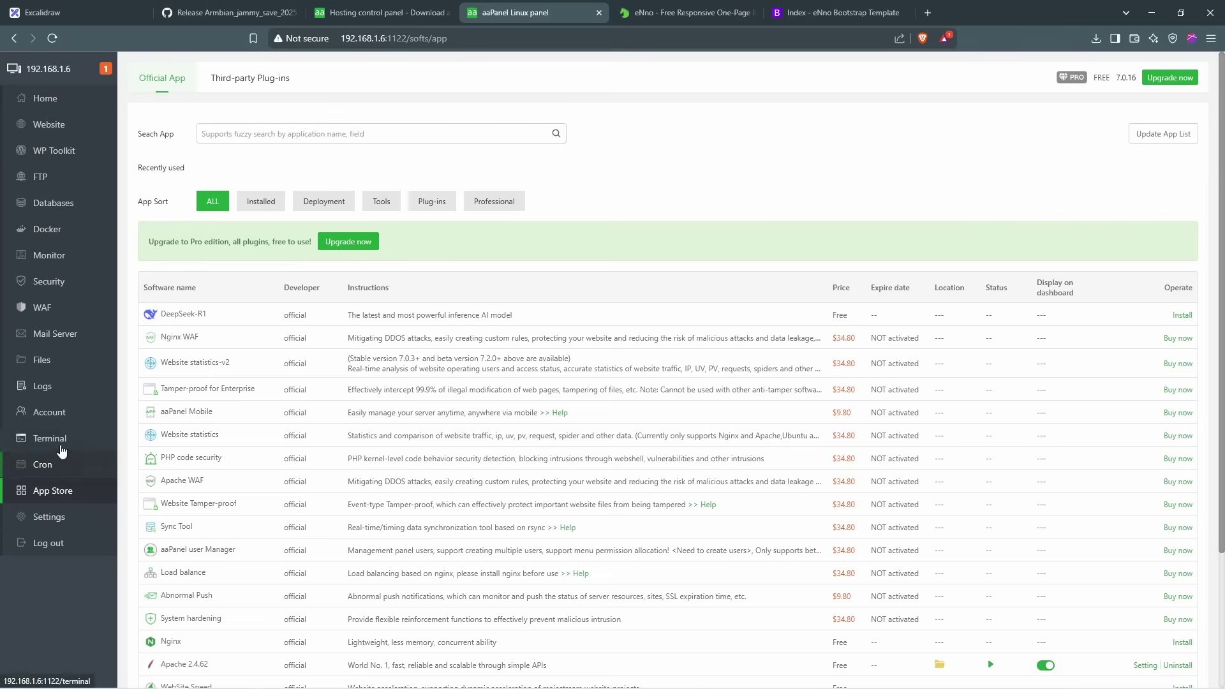
# Step: Browse the file manager from the root to /etc and open the hosts file in the editor
pyautogui.click(58, 359)
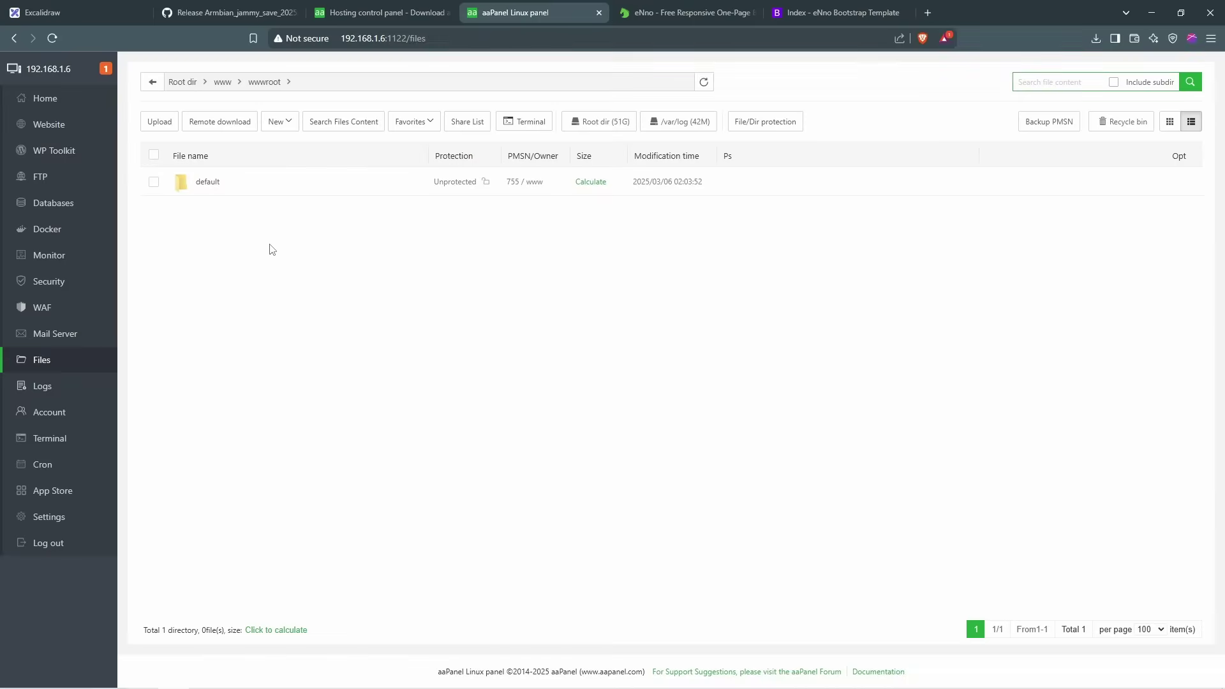
pyautogui.click(183, 83)
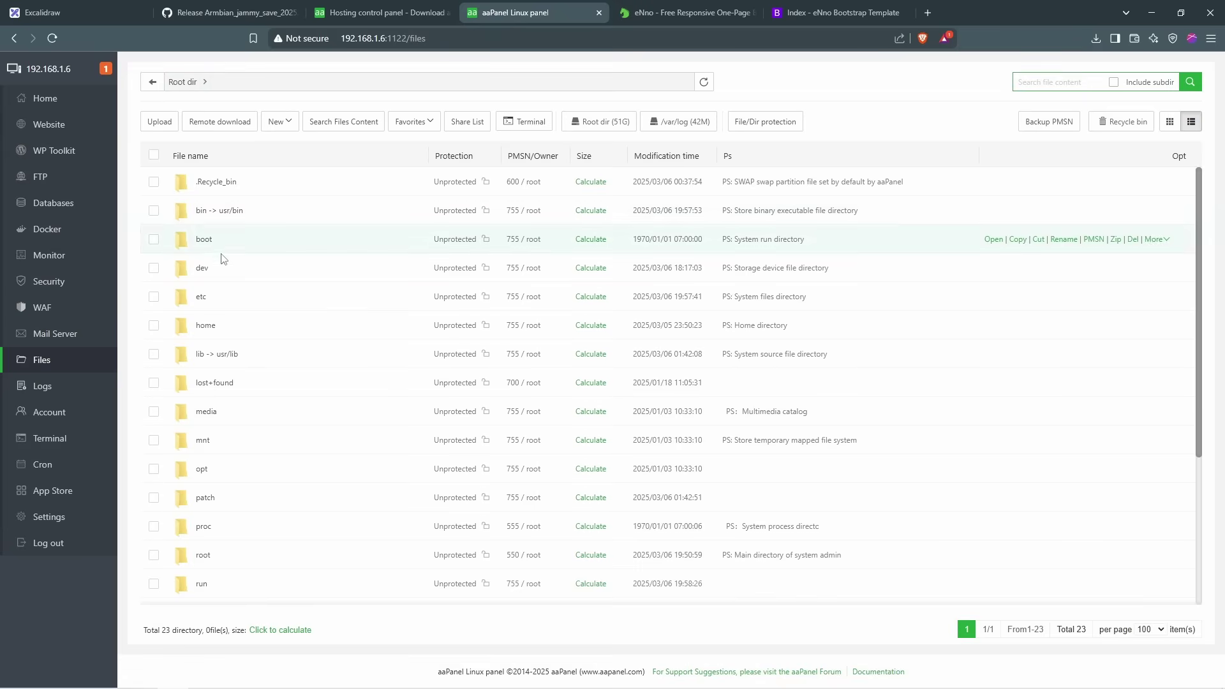
pyautogui.click(201, 298)
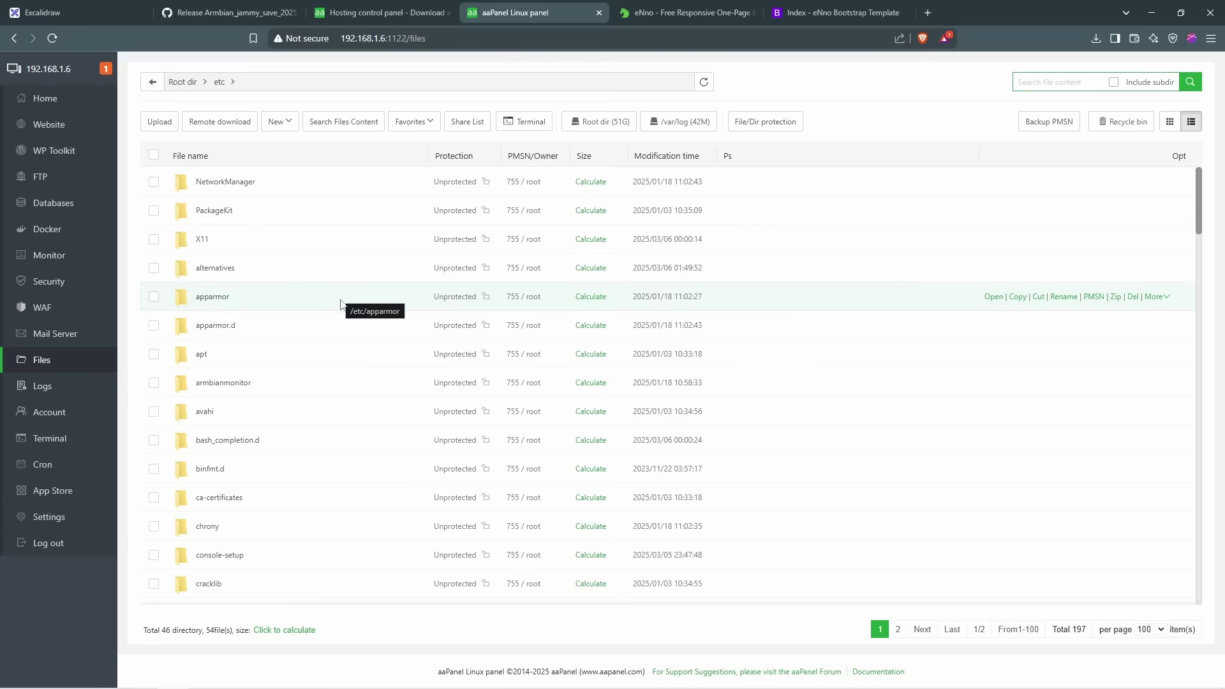
pyautogui.scroll(-10, 341, 311)
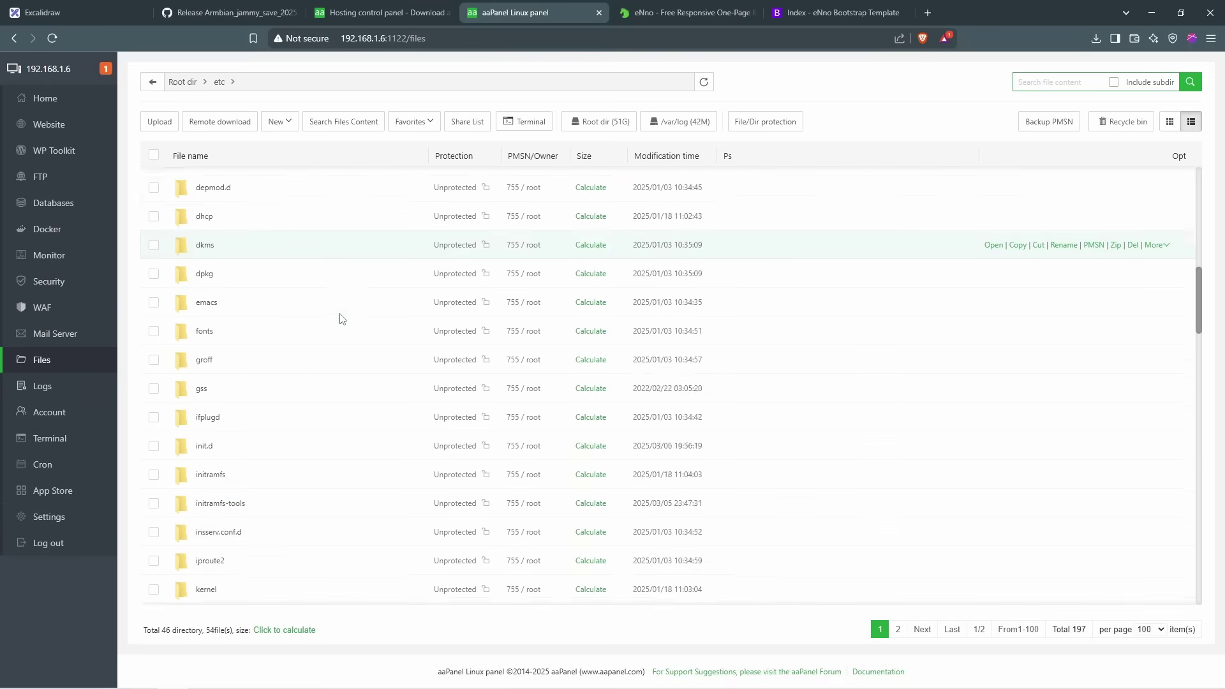
pyautogui.scroll(-12, 341, 319)
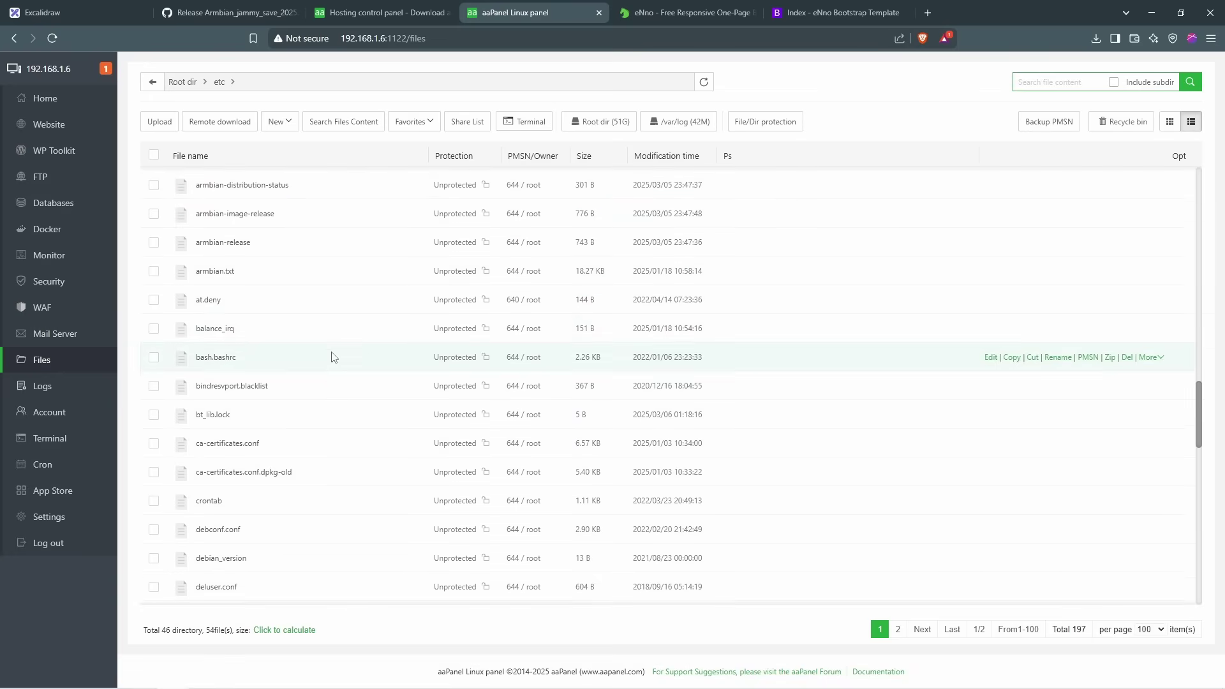
pyautogui.scroll(-9, 204, 351)
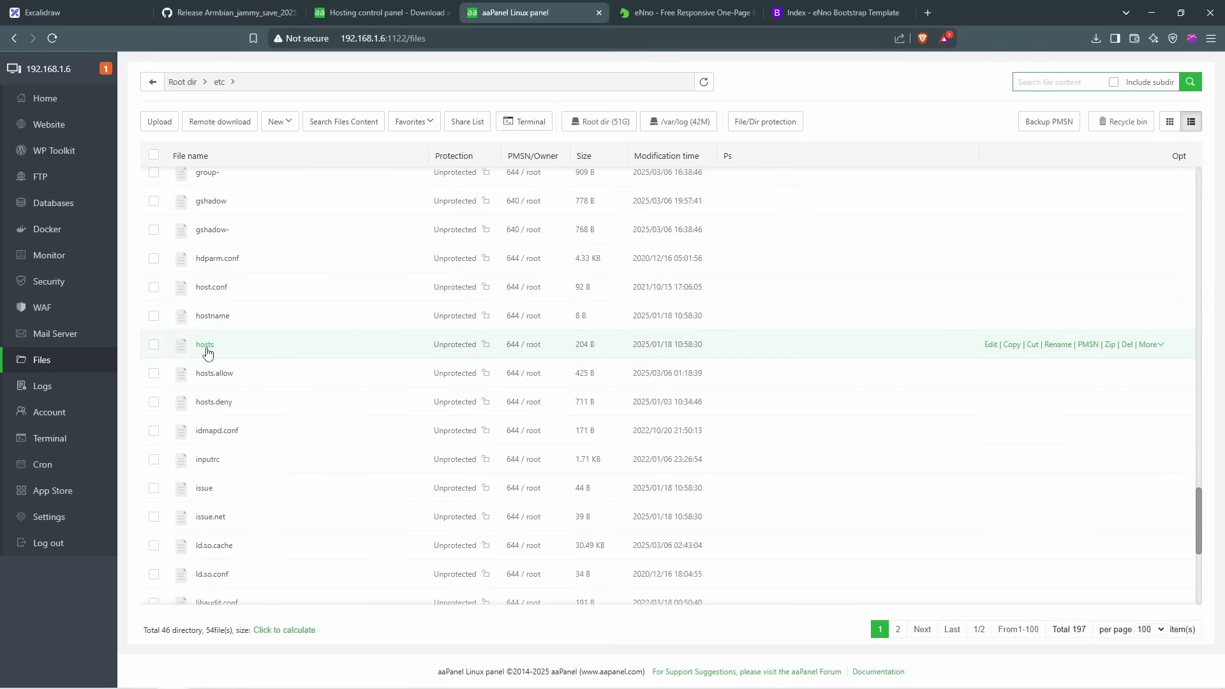
pyautogui.click(206, 348)
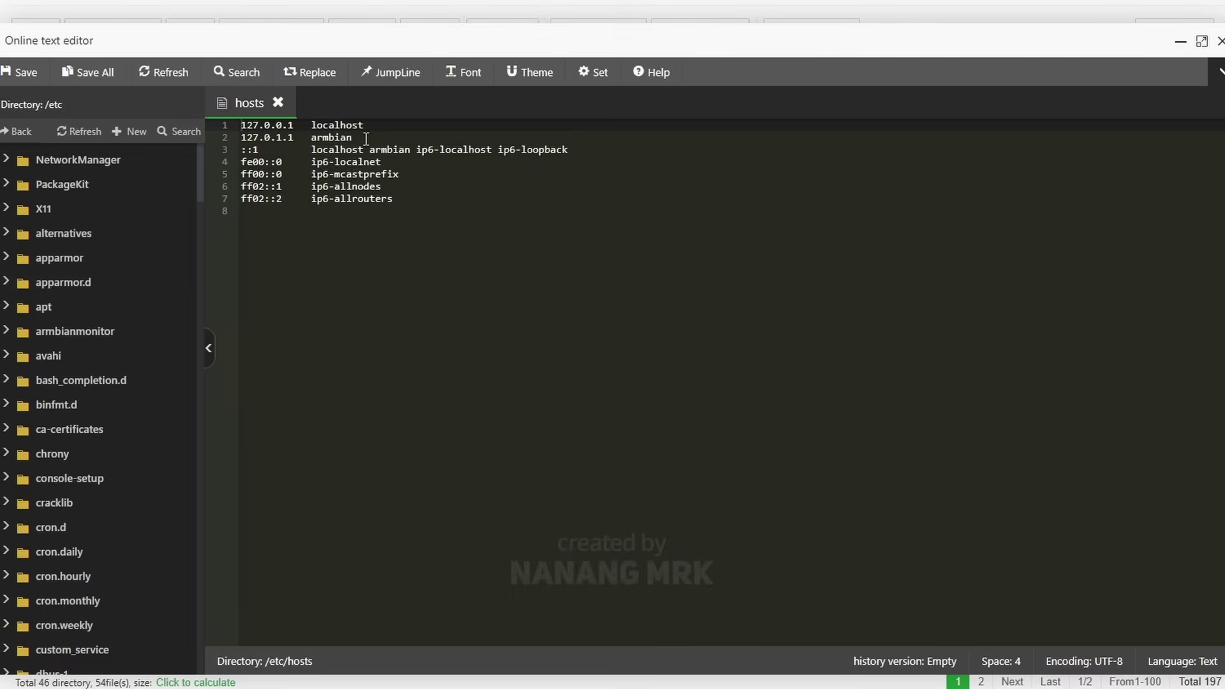
# Step: Inspect the 127.0.0.1 localhost and 127.0.1.1 armbian entries in hosts
pyautogui.click(237, 138)
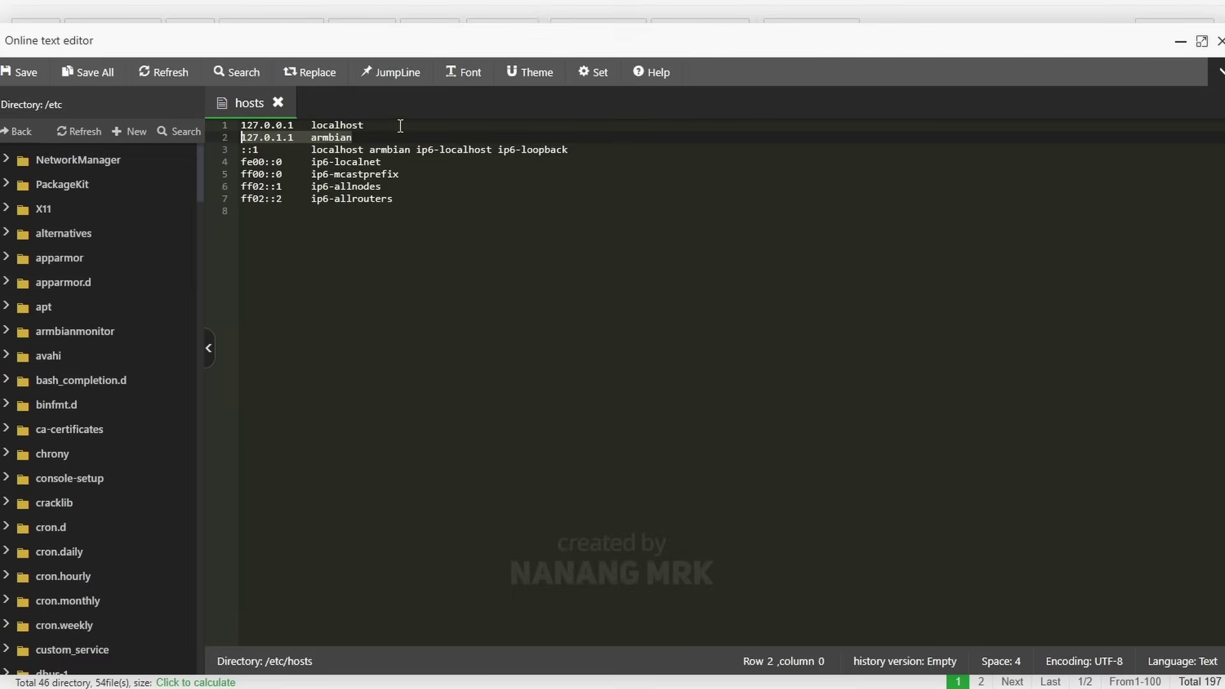
pyautogui.click(297, 124)
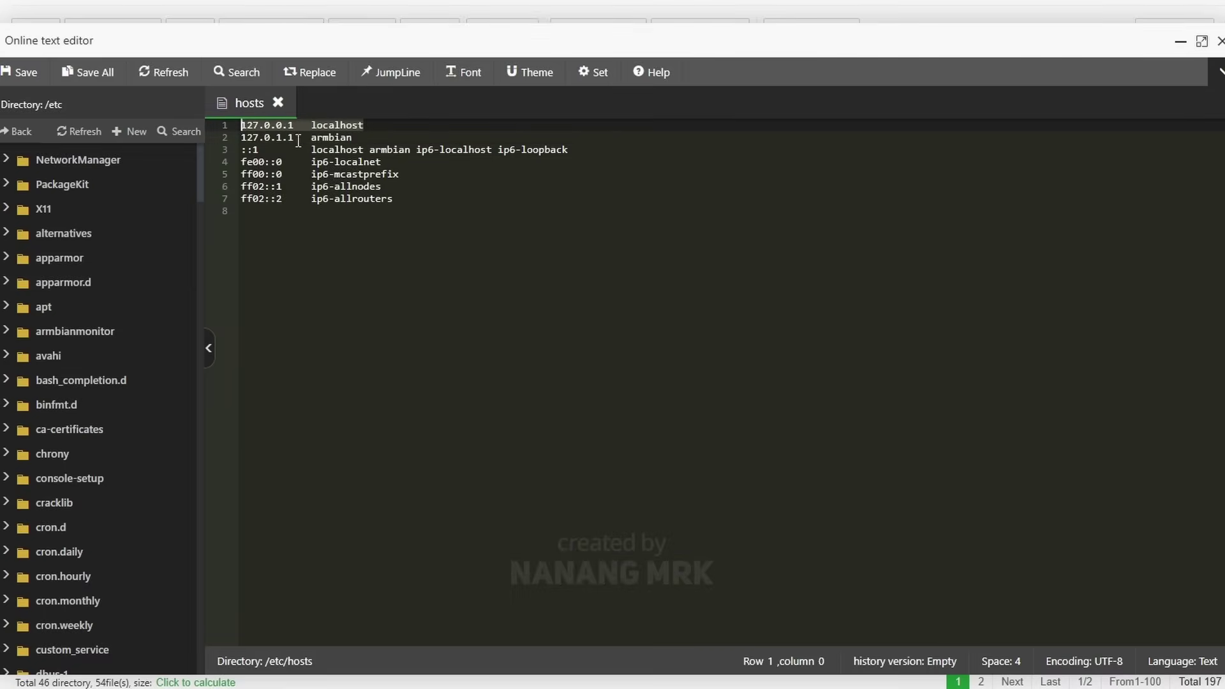
pyautogui.click(291, 138)
# Step: In a new tab, try localhost and 127.0.0.1 as addresses, then clear the address bar
pyautogui.hotkey('ctrl', 't')
pyautogui.write('local')
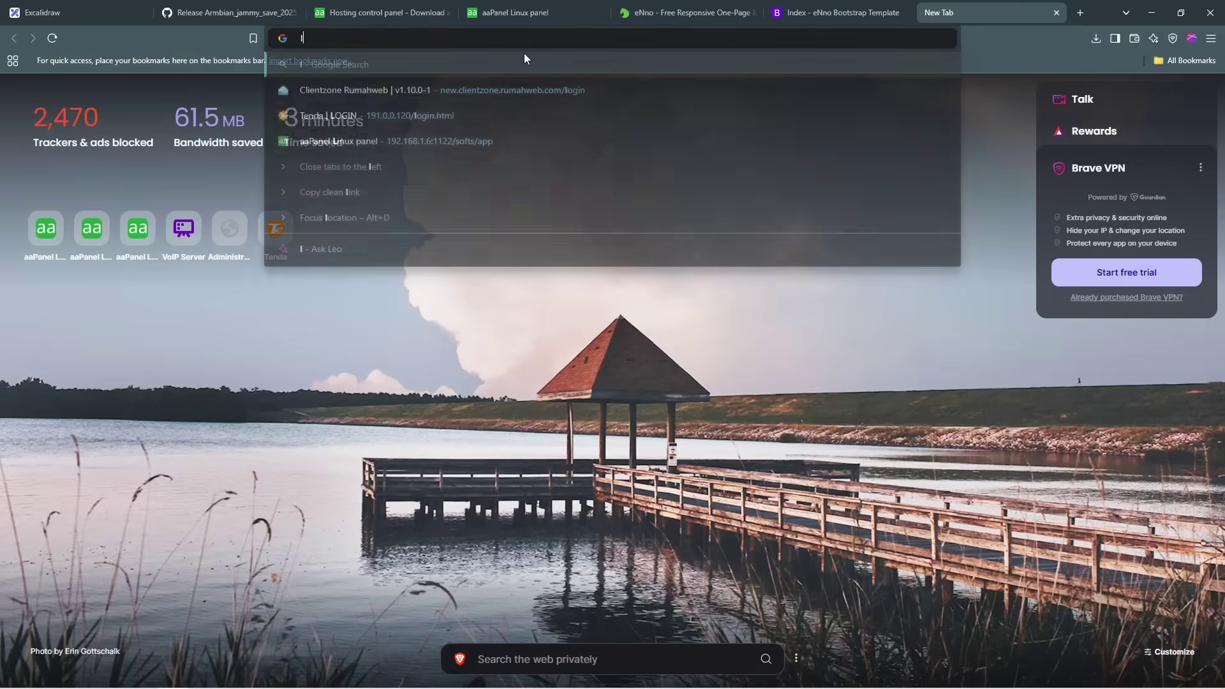
pyautogui.write('host')
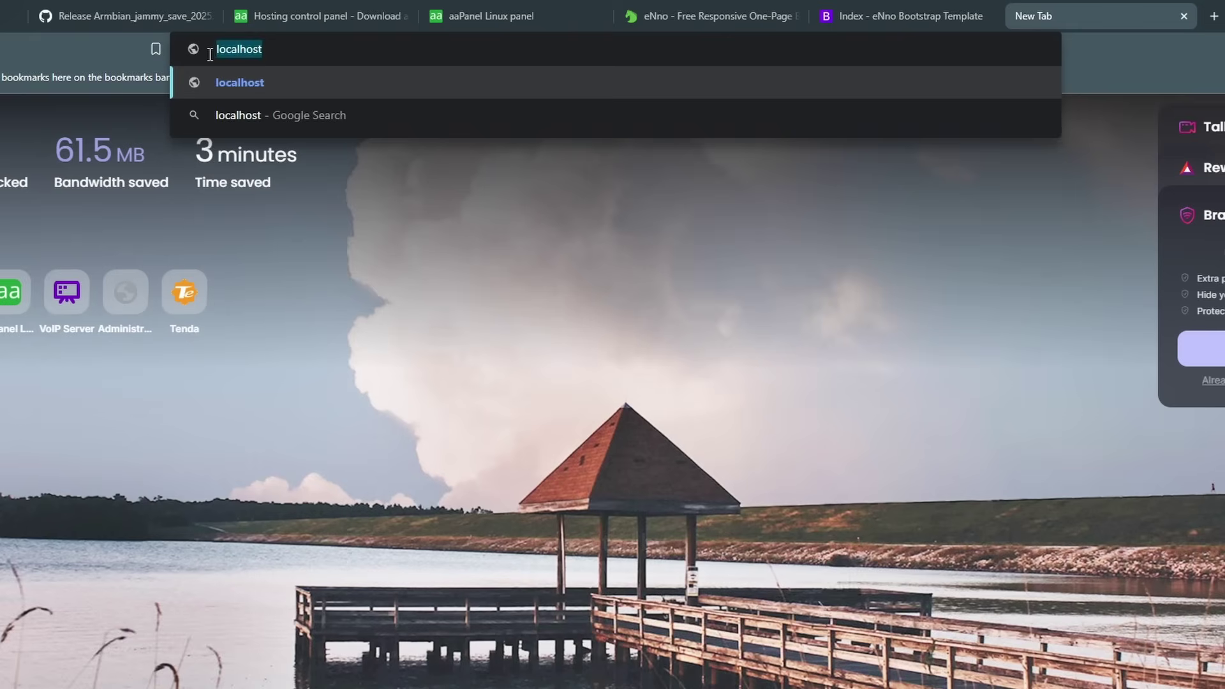
pyautogui.write('127.')
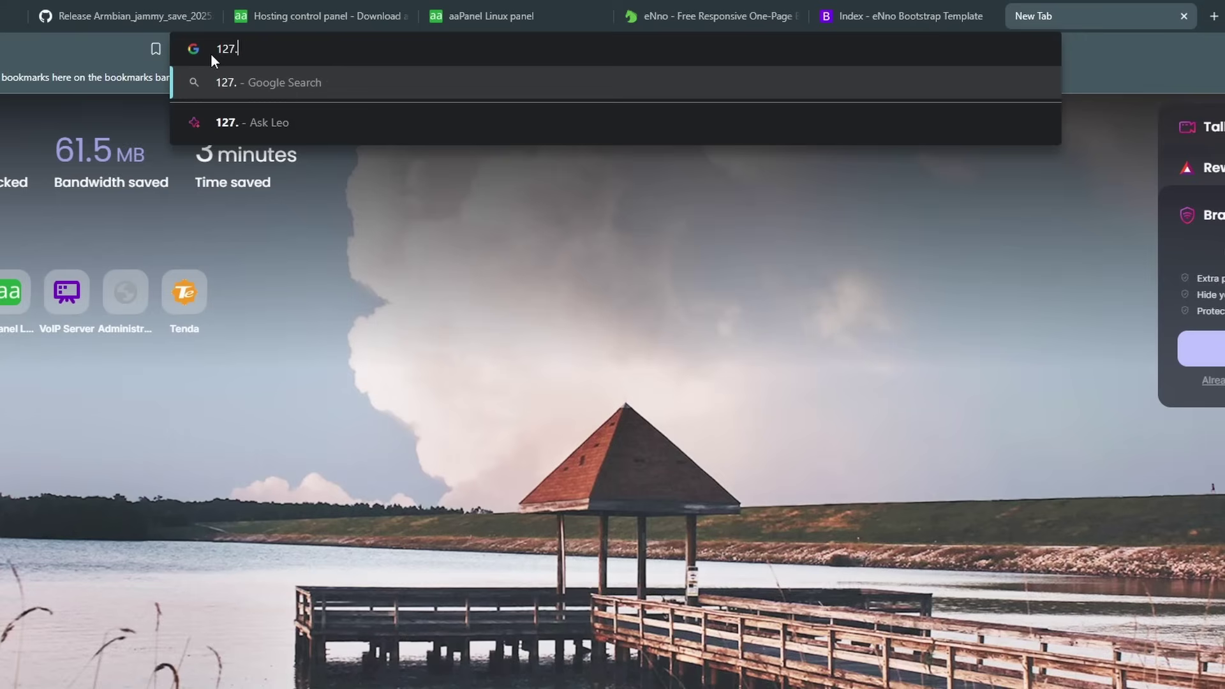
pyautogui.write('0.0.1')
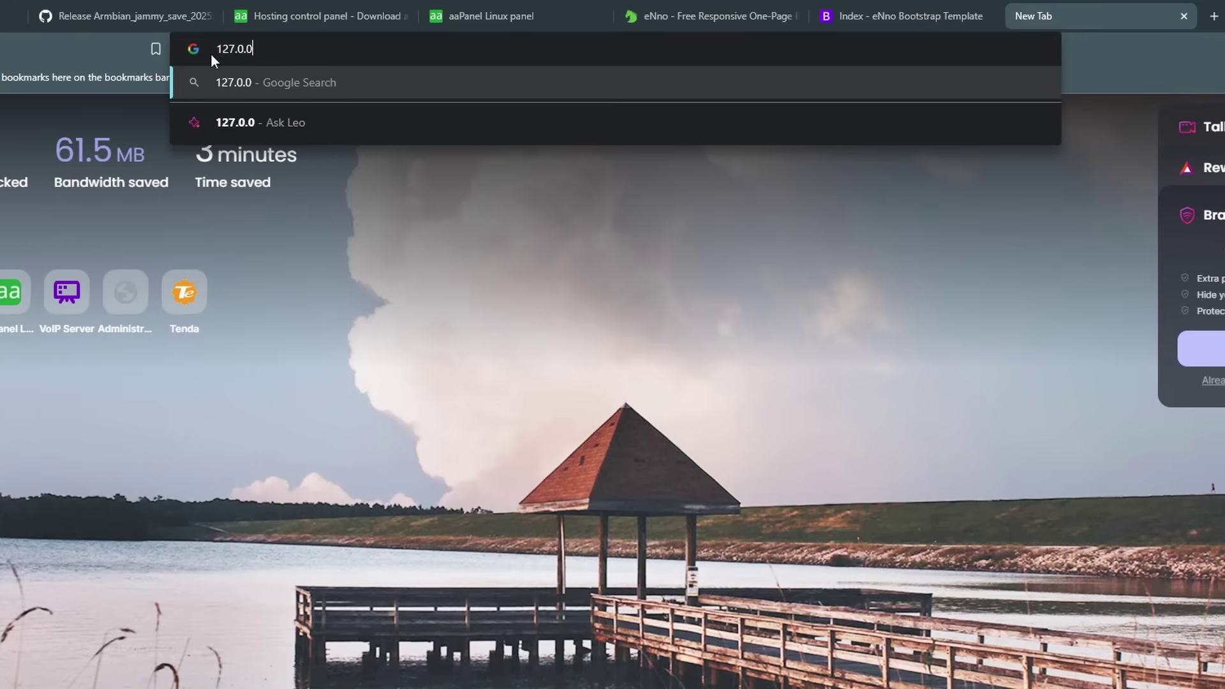
pyautogui.press('Escape')
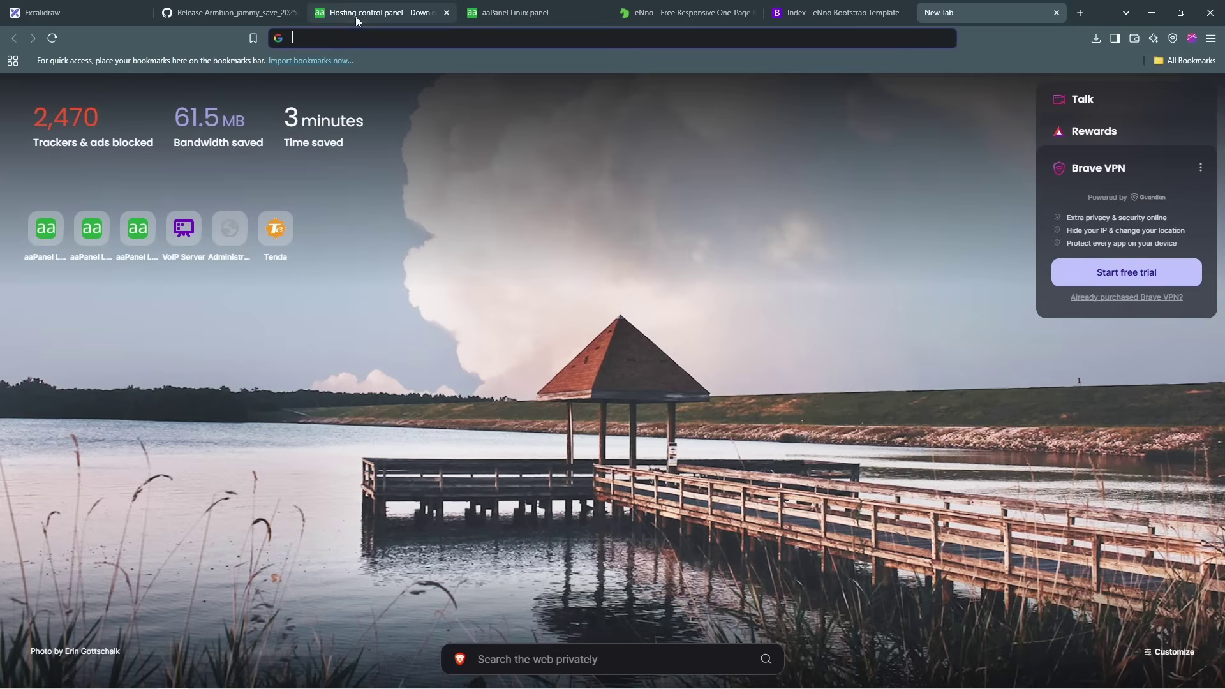
pyautogui.moveTo(209, 686)
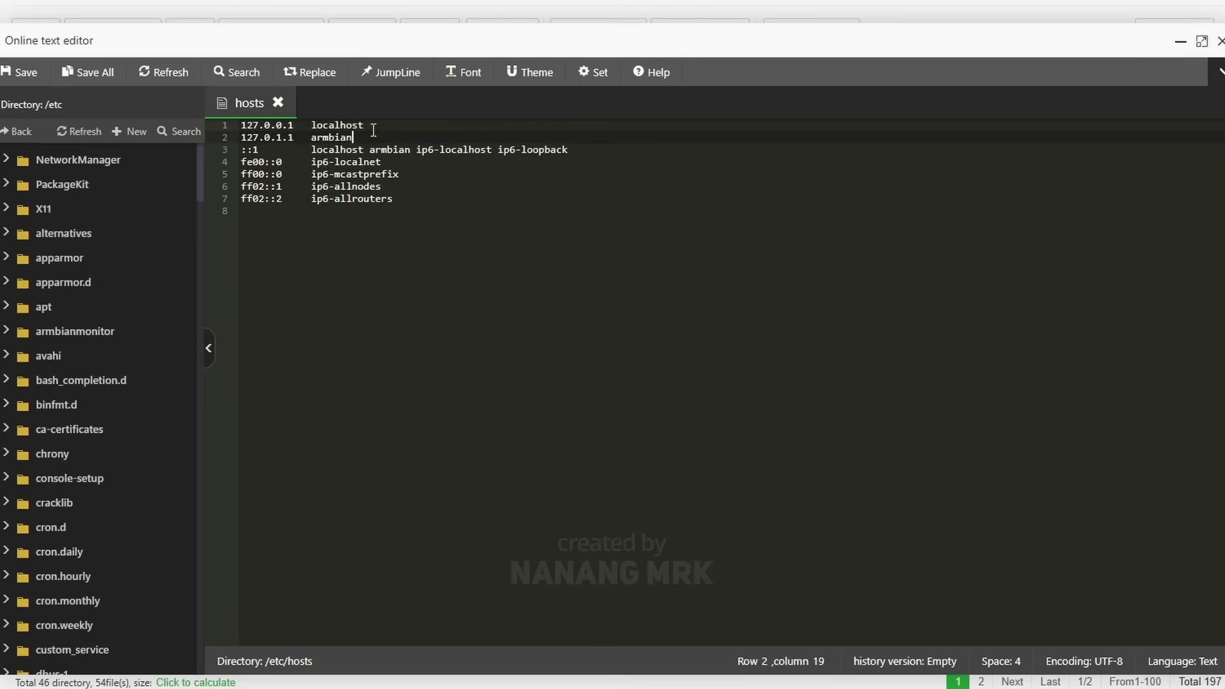
# Step: Copy the '127.0.0.1 localhost' line from the hosts file
pyautogui.click(215, 138)
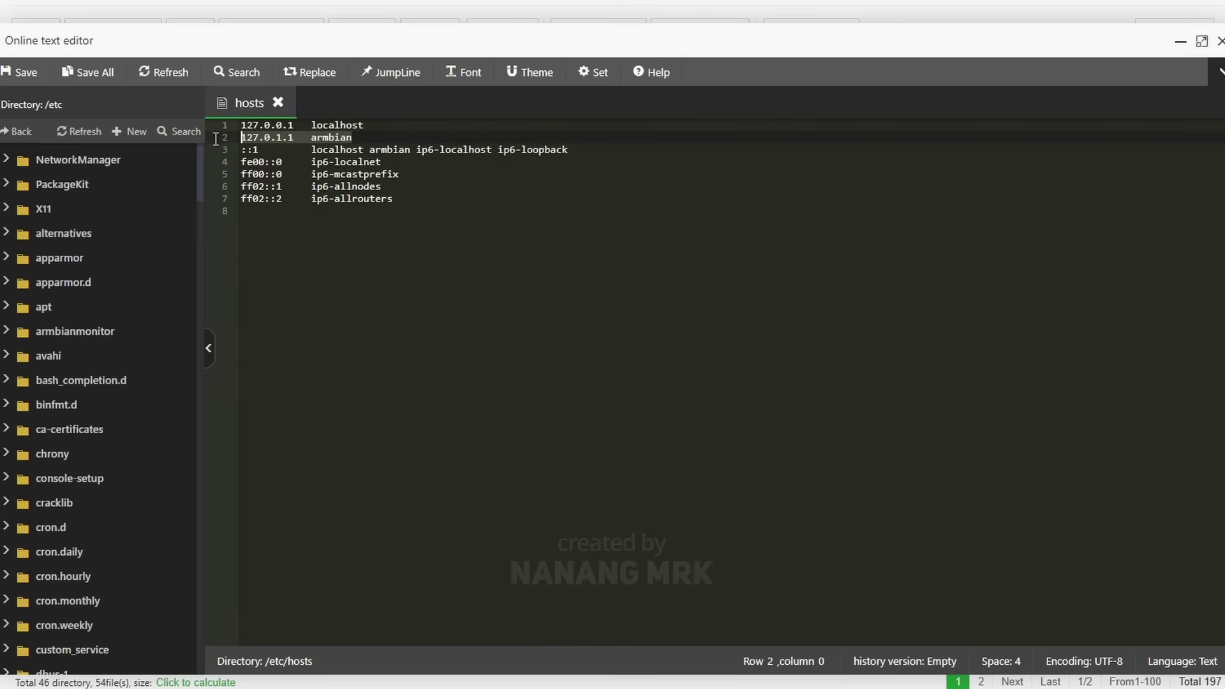
pyautogui.click(372, 136)
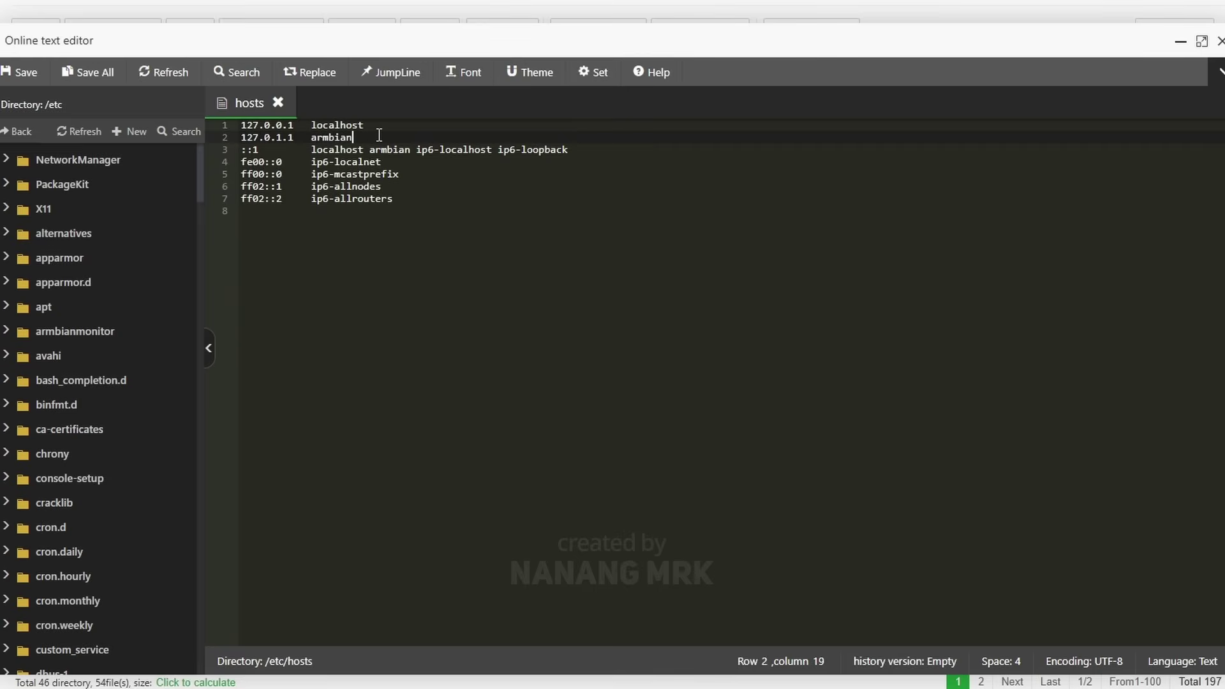
pyautogui.click(250, 138)
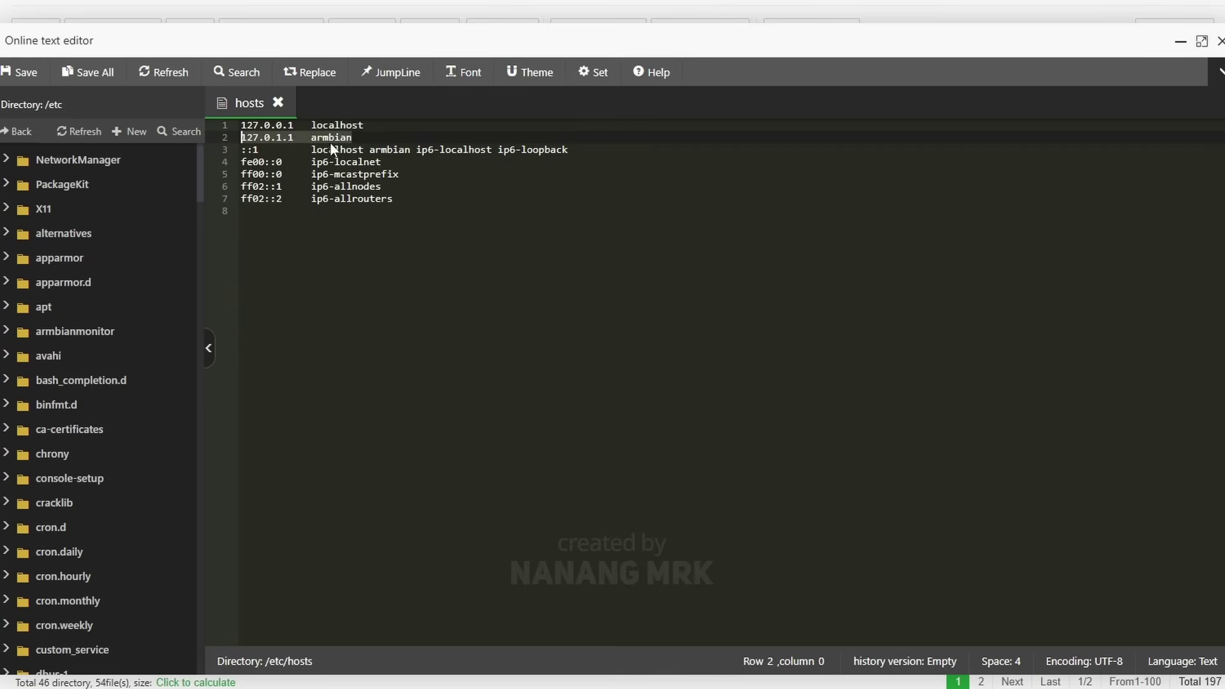
pyautogui.click(369, 138)
pyautogui.hotkey('shift', 'Home')
pyautogui.rightClick(252, 139)
pyautogui.click(421, 127)
pyautogui.click(421, 127)
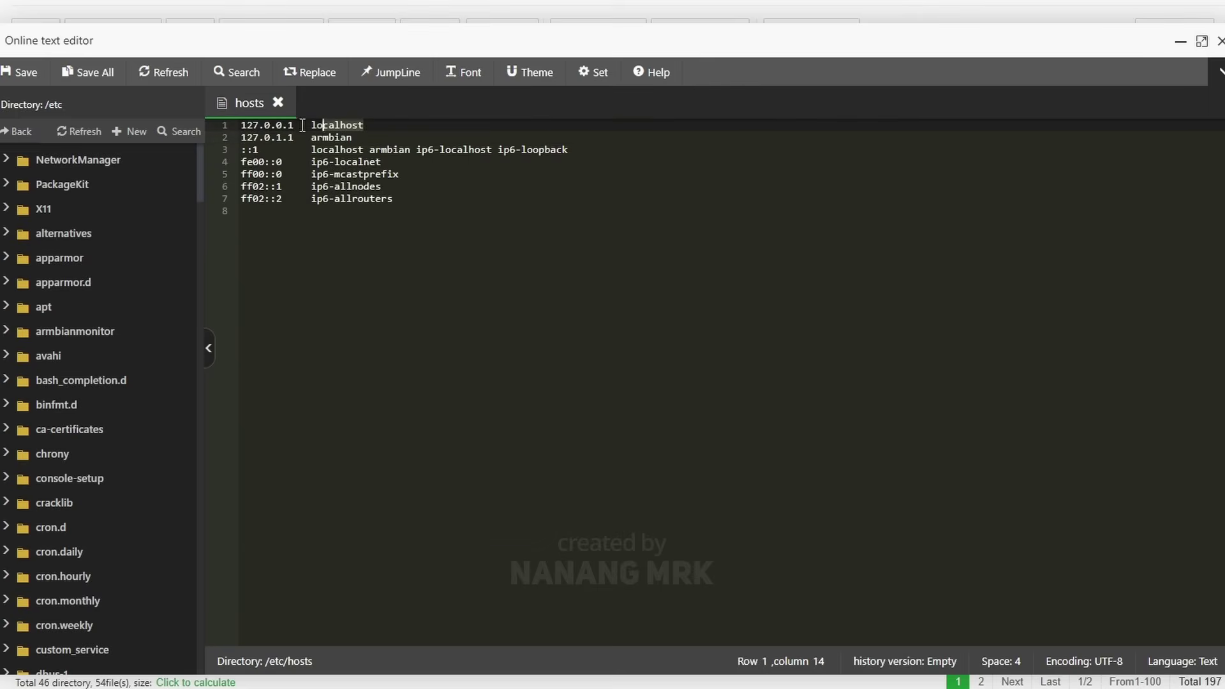
pyautogui.click(240, 127)
pyautogui.rightClick(277, 125)
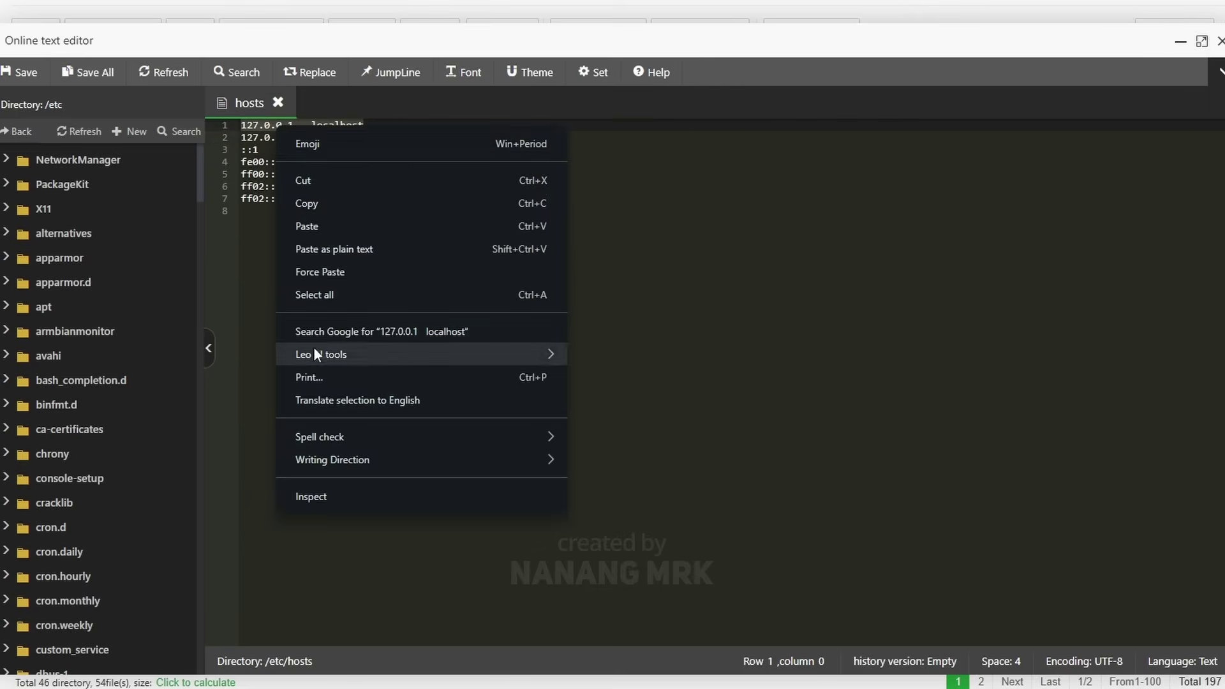
pyautogui.click(324, 205)
# Step: Add '127.0.0.1 landingpage.test' below the armbian line, save hosts and close the editor
pyautogui.click(366, 138)
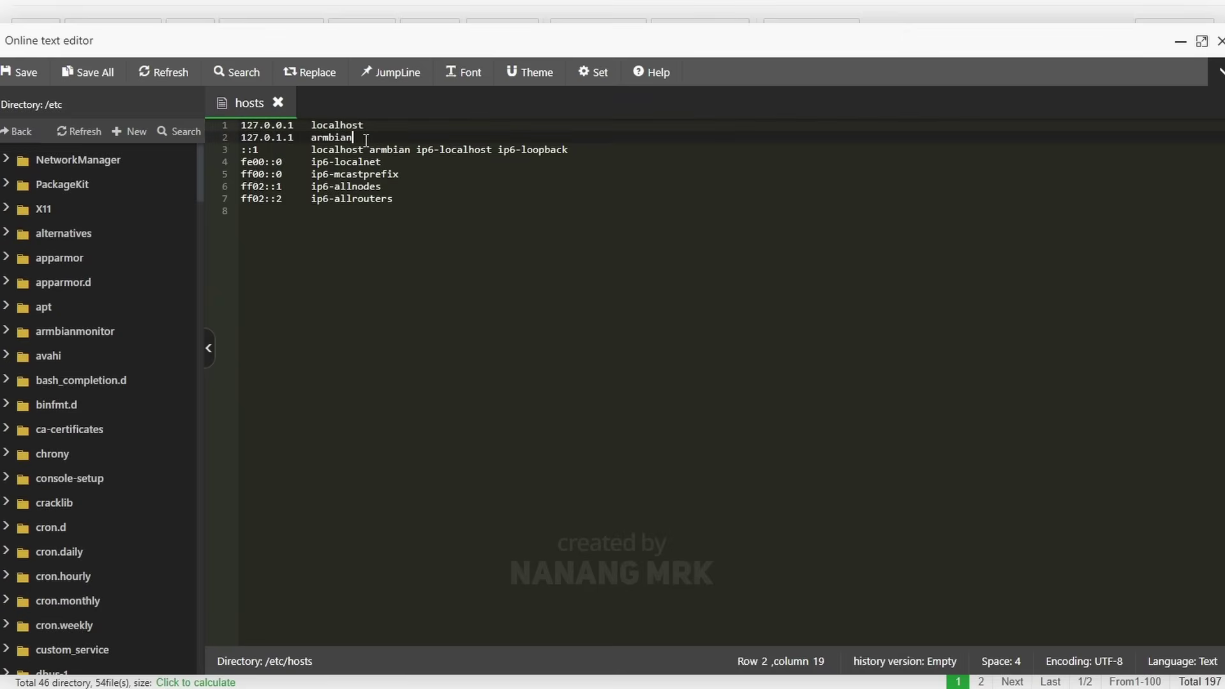
pyautogui.press('Return')
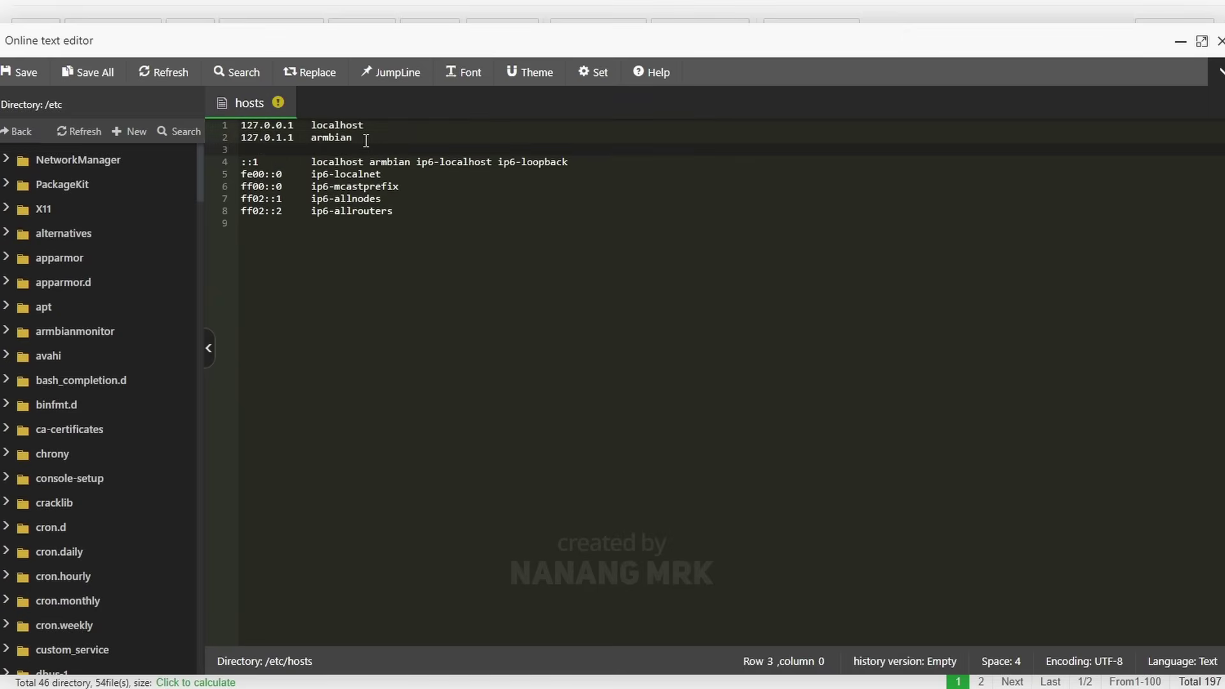
pyautogui.rightClick(369, 148)
pyautogui.click(395, 241)
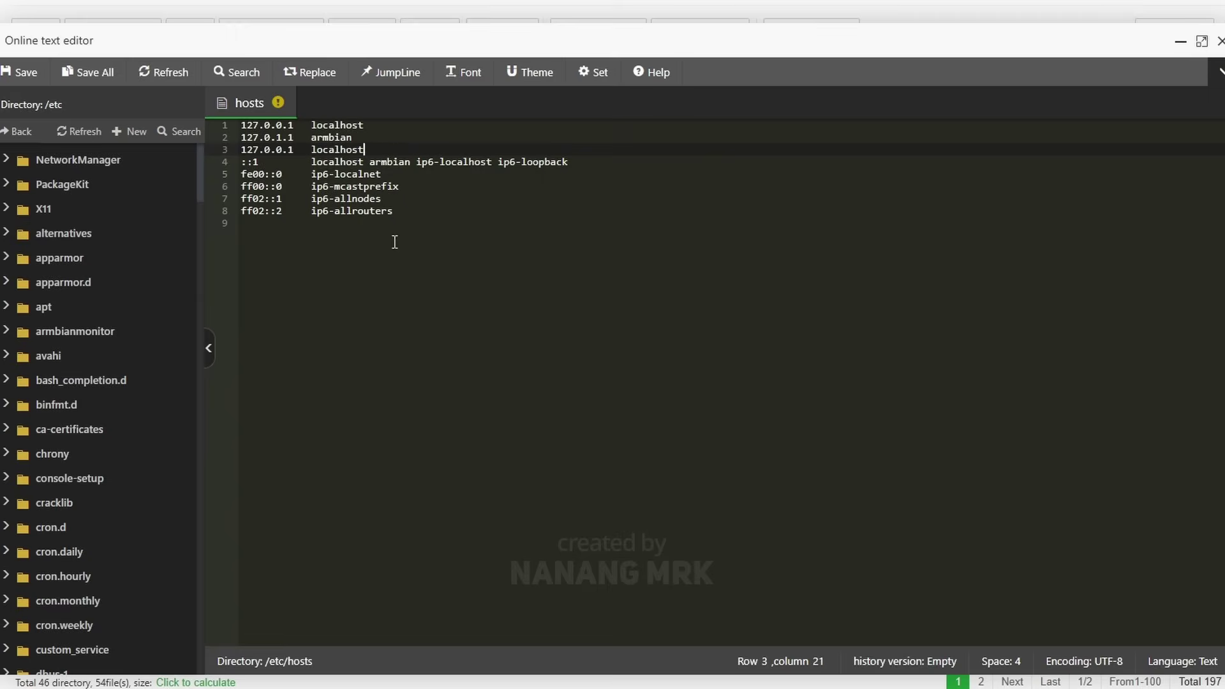
pyautogui.moveTo(374, 149)
pyautogui.mouseDown()
pyautogui.moveTo(243, 150)
pyautogui.moveTo(372, 144)
pyautogui.mouseUp()
pyautogui.click(312, 150)
pyautogui.press('BackSpace')
pyautogui.write('landingpage.test')
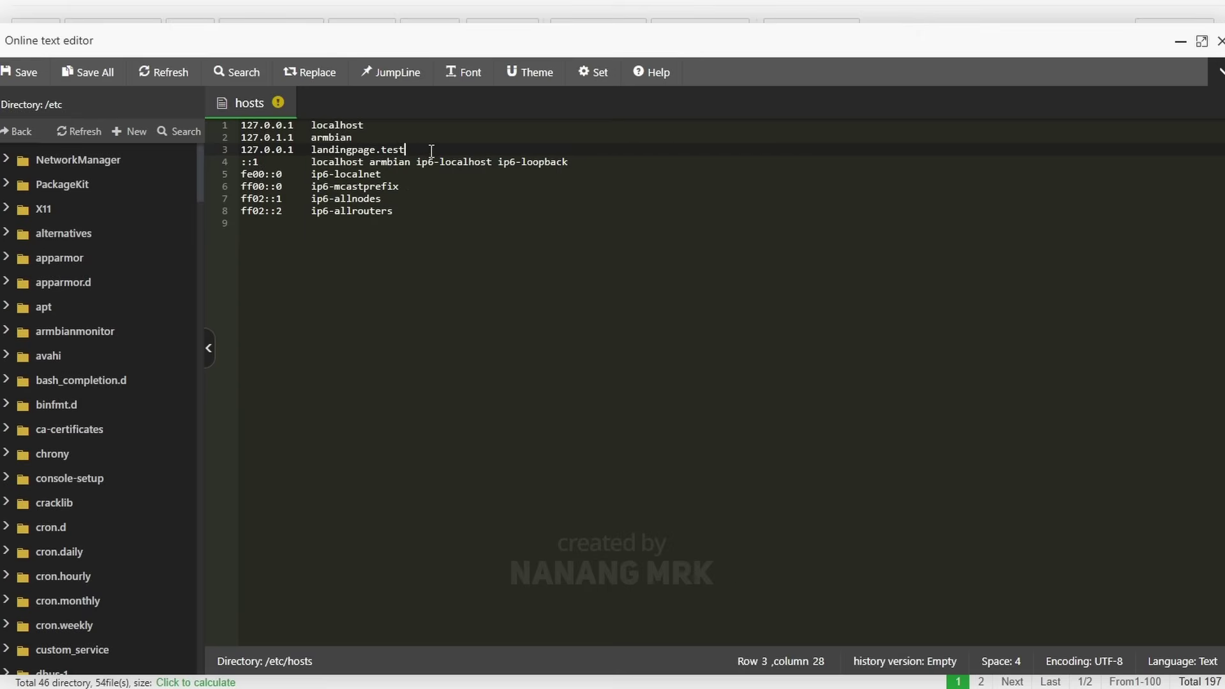
pyautogui.moveTo(432, 151); pyautogui.dragTo(240, 154)
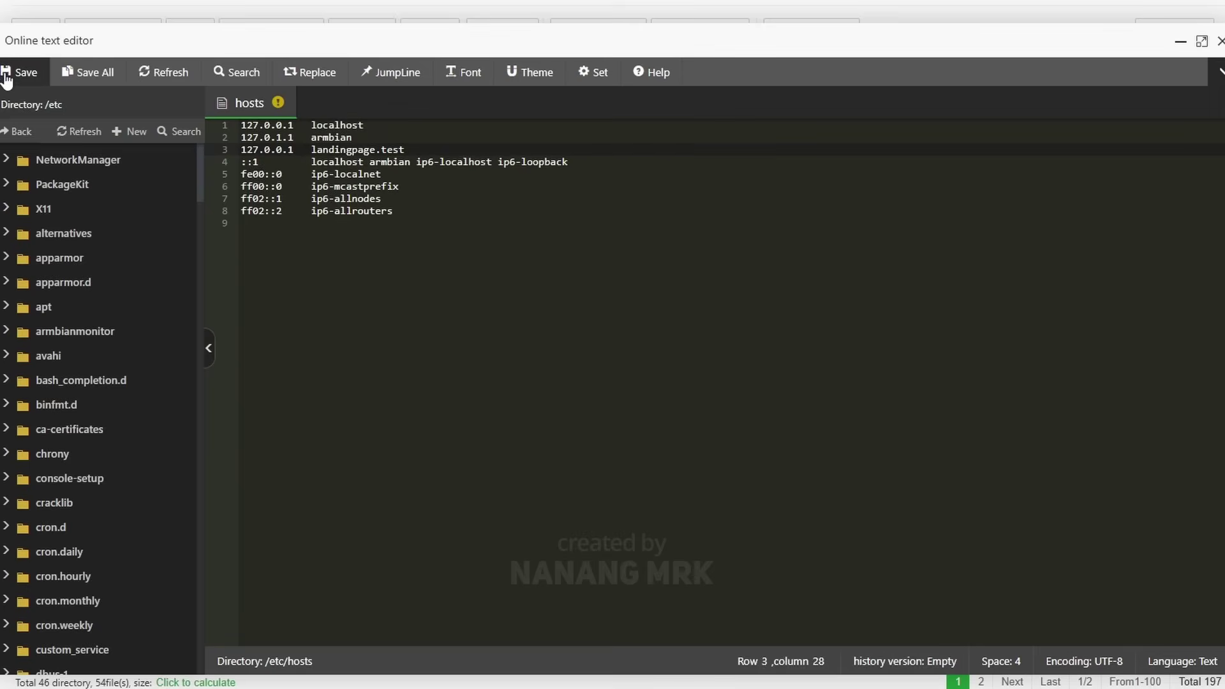
pyautogui.click(8, 78)
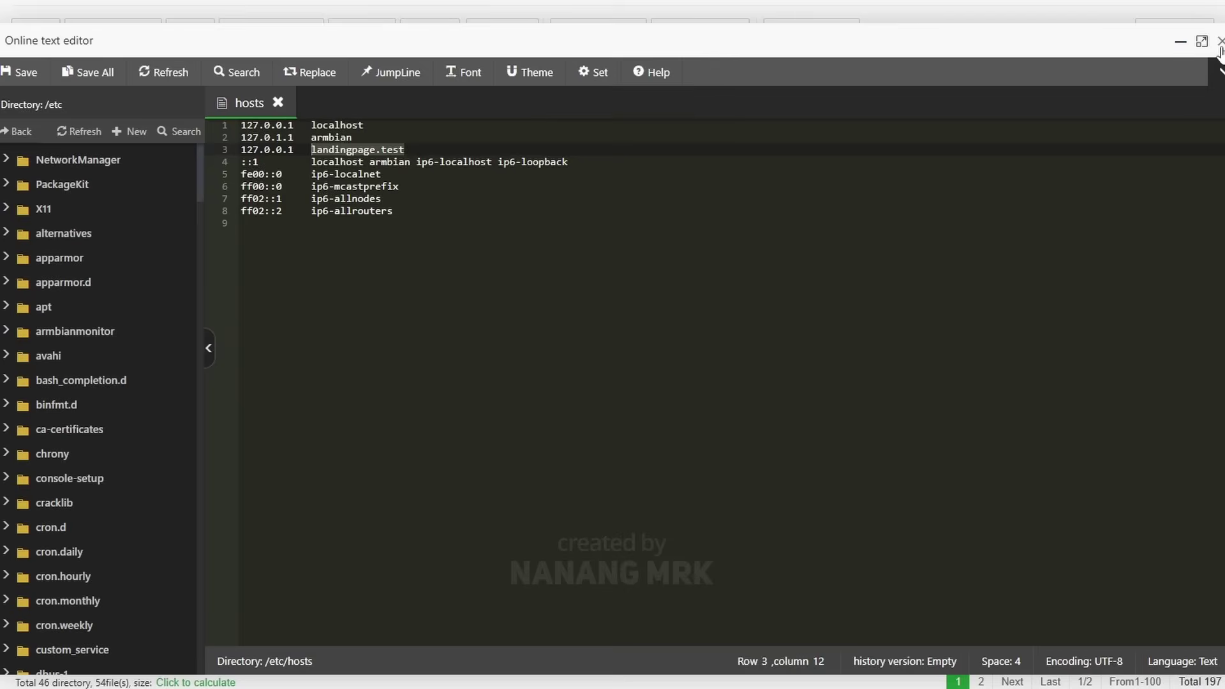
pyautogui.click(1220, 47)
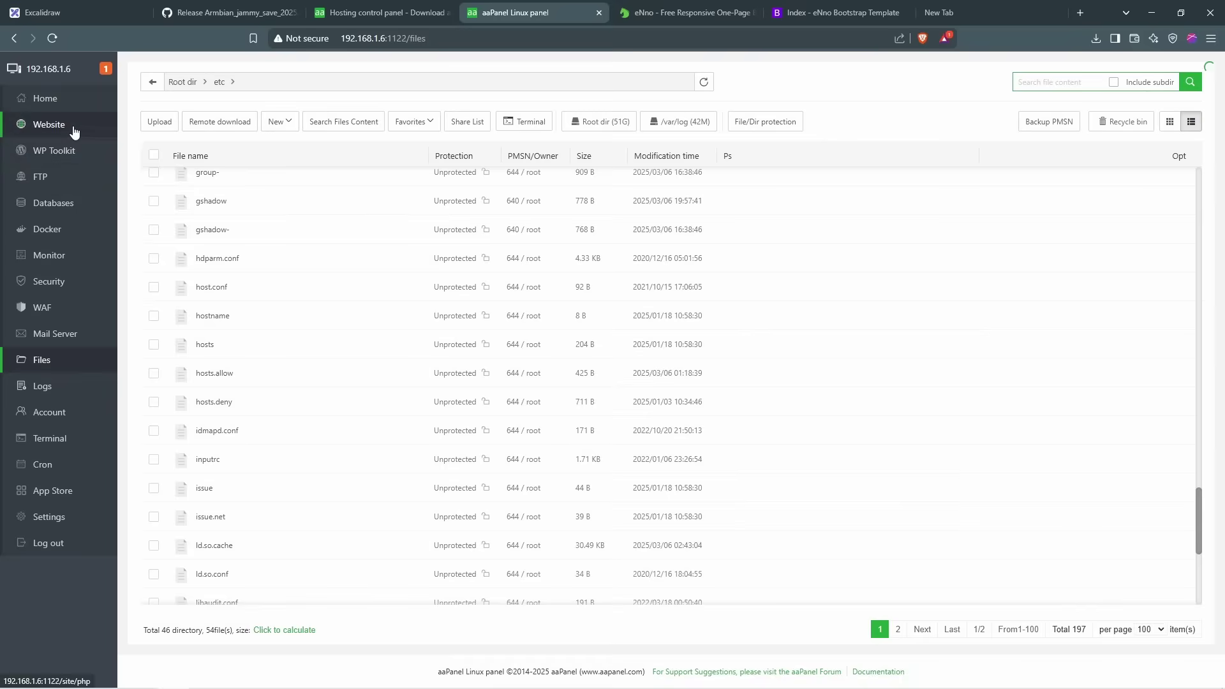
# Step: Open the Website management page from the sidebar
pyautogui.click(74, 130)
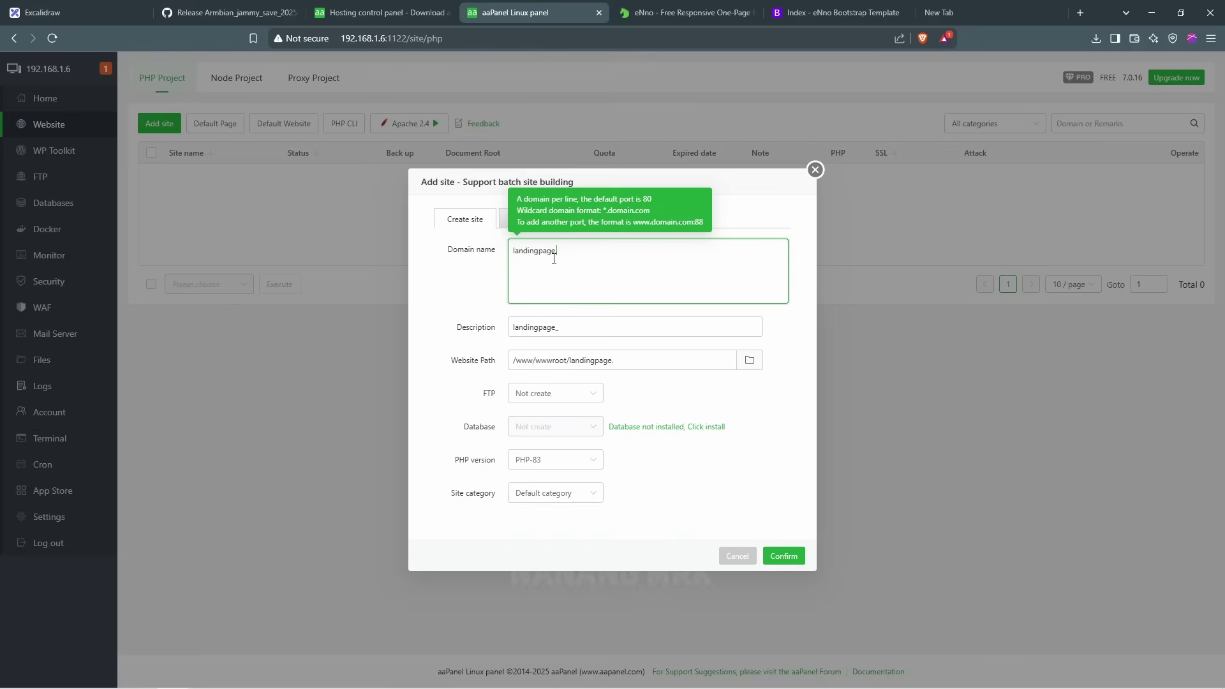
# Step: Enter landingpage.test:2020 as the new site's domain and copy it to the clipboard
pyautogui.write('test:')
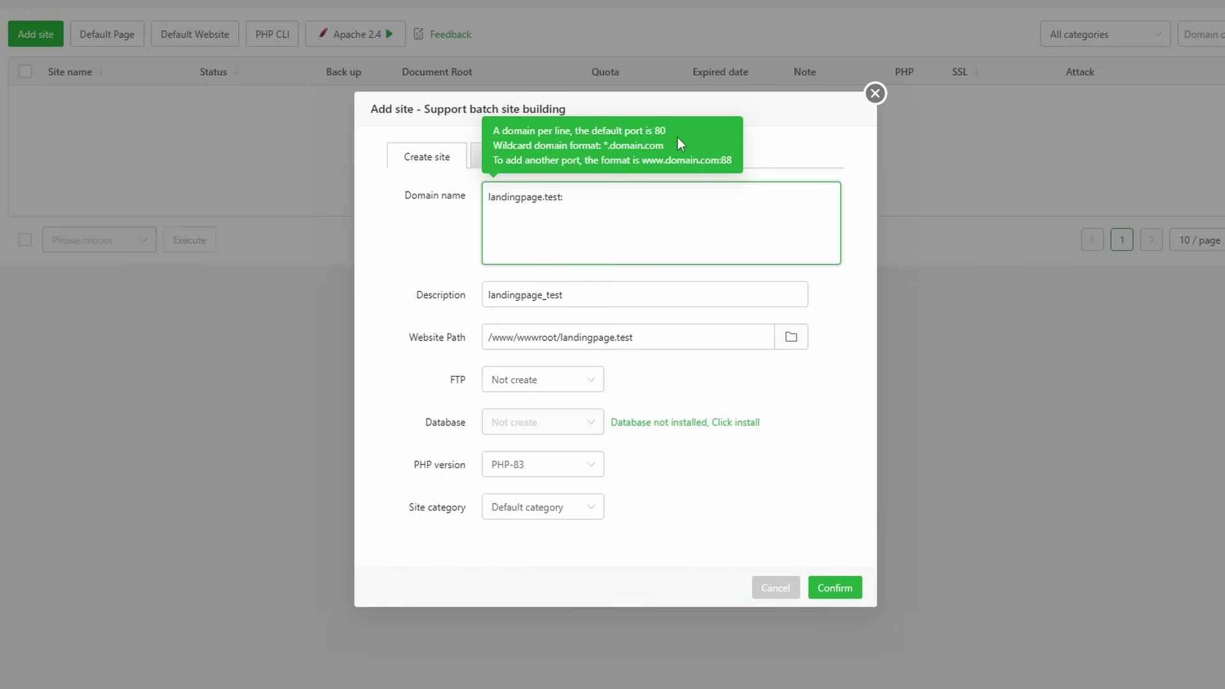
pyautogui.write('2020')
pyautogui.moveTo(616, 199); pyautogui.dragTo(488, 198)
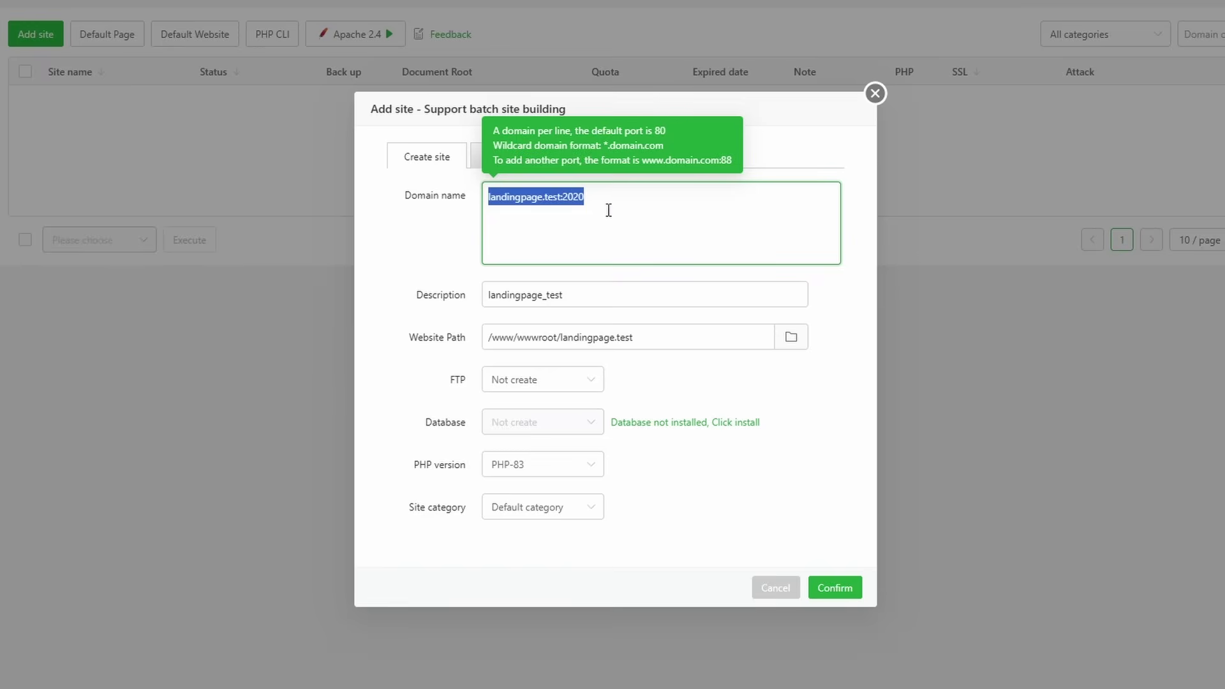
pyautogui.click(604, 200)
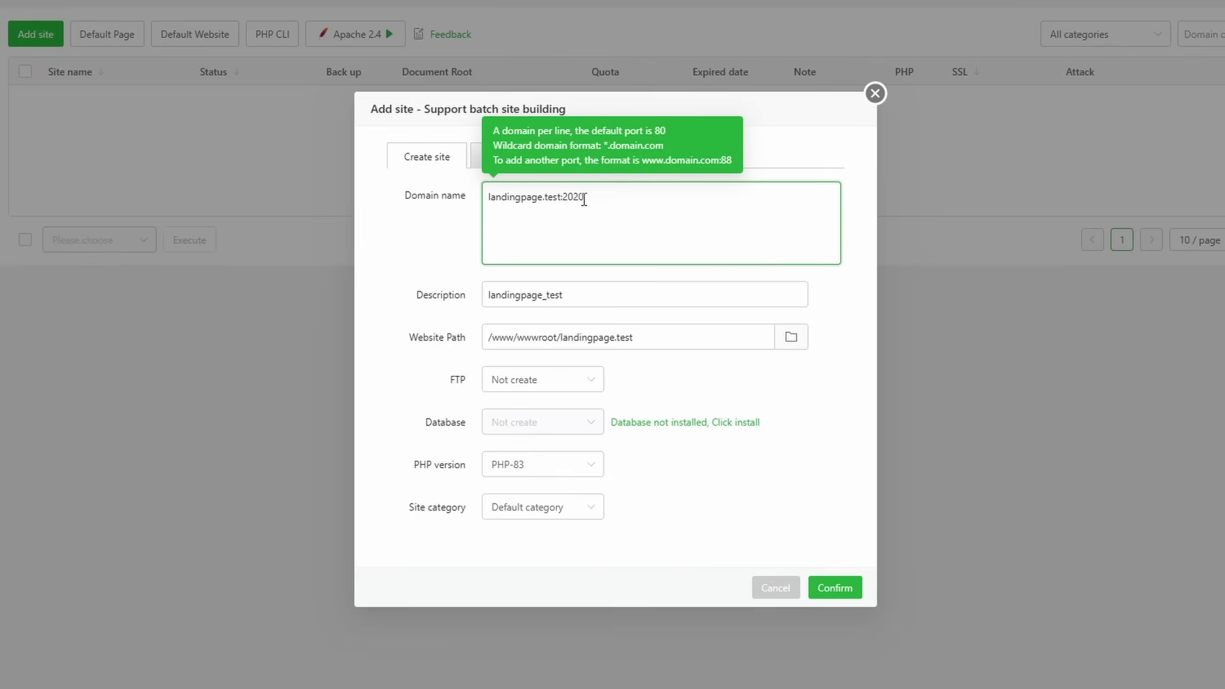
pyautogui.moveTo(584, 200); pyautogui.dragTo(490, 199)
pyautogui.rightClick(544, 199)
pyautogui.click(574, 274)
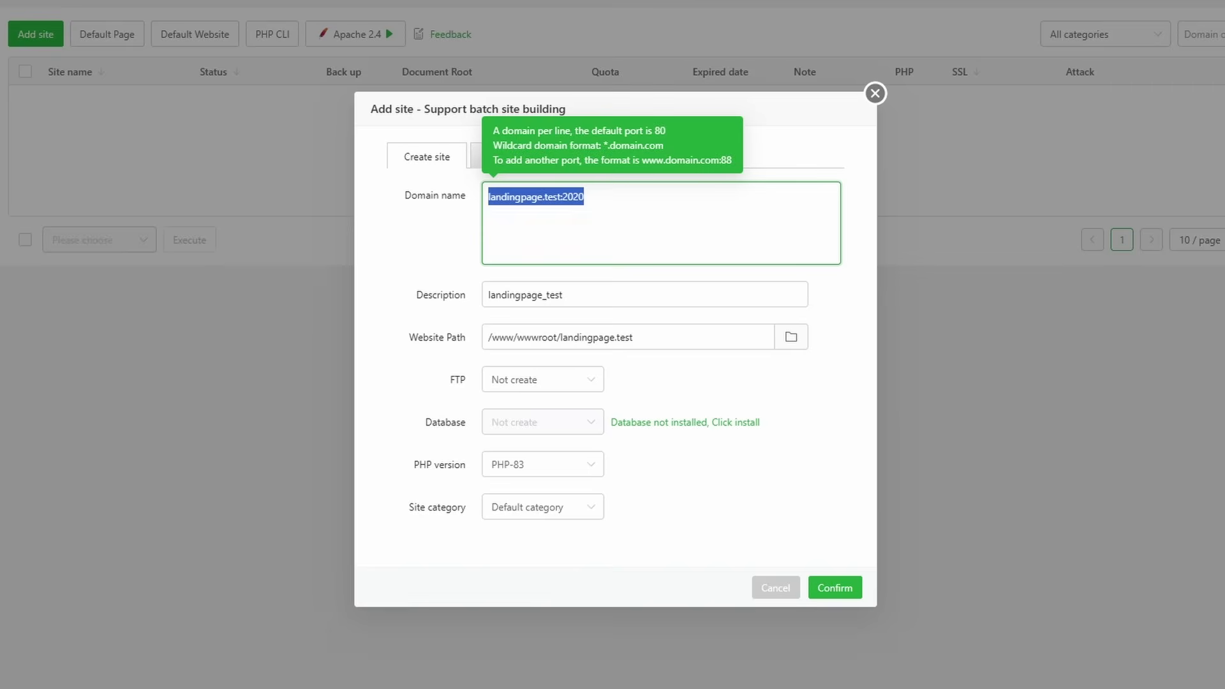
pyautogui.hotkey('alt', 'Tab')
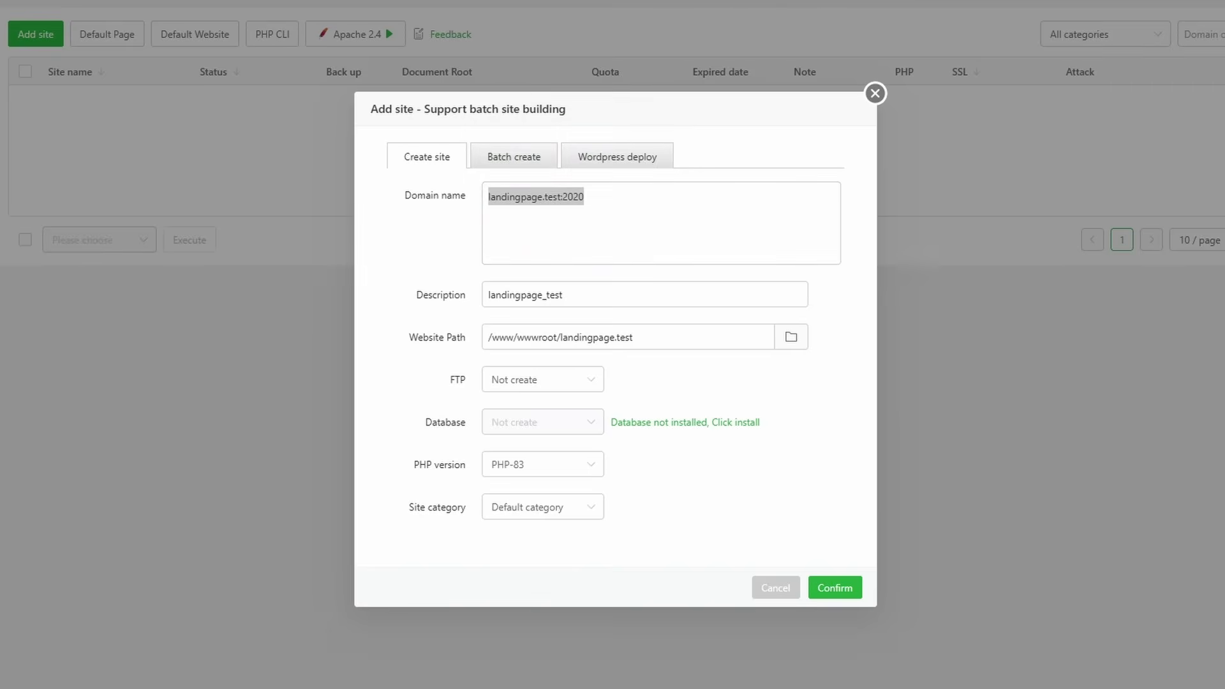
pyautogui.click(949, 14)
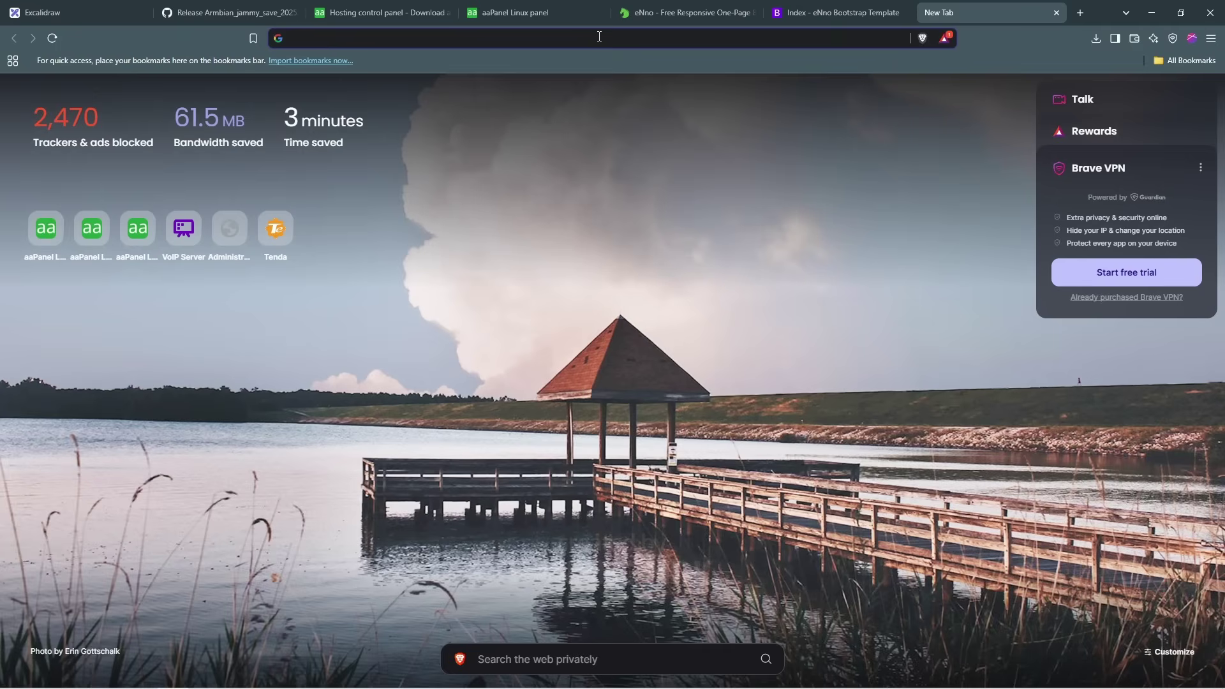
# Step: Load 192.168.1.6:2020 in the new browser tab
pyautogui.hotkey('ctrl', 'v')
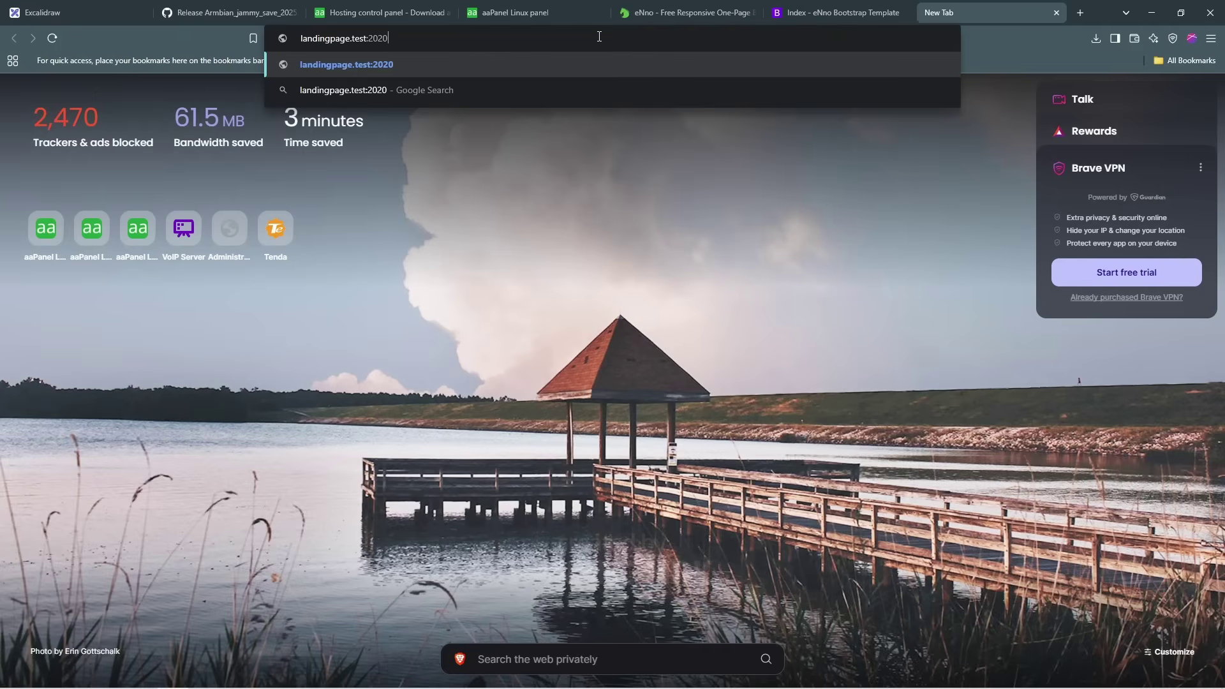
pyautogui.press('BackSpace')
pyautogui.press('BackSpace')
pyautogui.press('BackSpace')
pyautogui.press('BackSpace')
pyautogui.press('BackSpace')
pyautogui.press('BackSpace')
pyautogui.press('BackSpace')
pyautogui.press('BackSpace')
pyautogui.press('BackSpace')
pyautogui.press('BackSpace')
pyautogui.press('BackSpace')
pyautogui.press('BackSpace')
pyautogui.press('BackSpace')
pyautogui.press('BackSpace')
pyautogui.press('BackSpace')
pyautogui.press('BackSpace')
pyautogui.press('BackSpace')
pyautogui.press('BackSpace')
pyautogui.press('BackSpace')
pyautogui.press('BackSpace')
pyautogui.write('1')
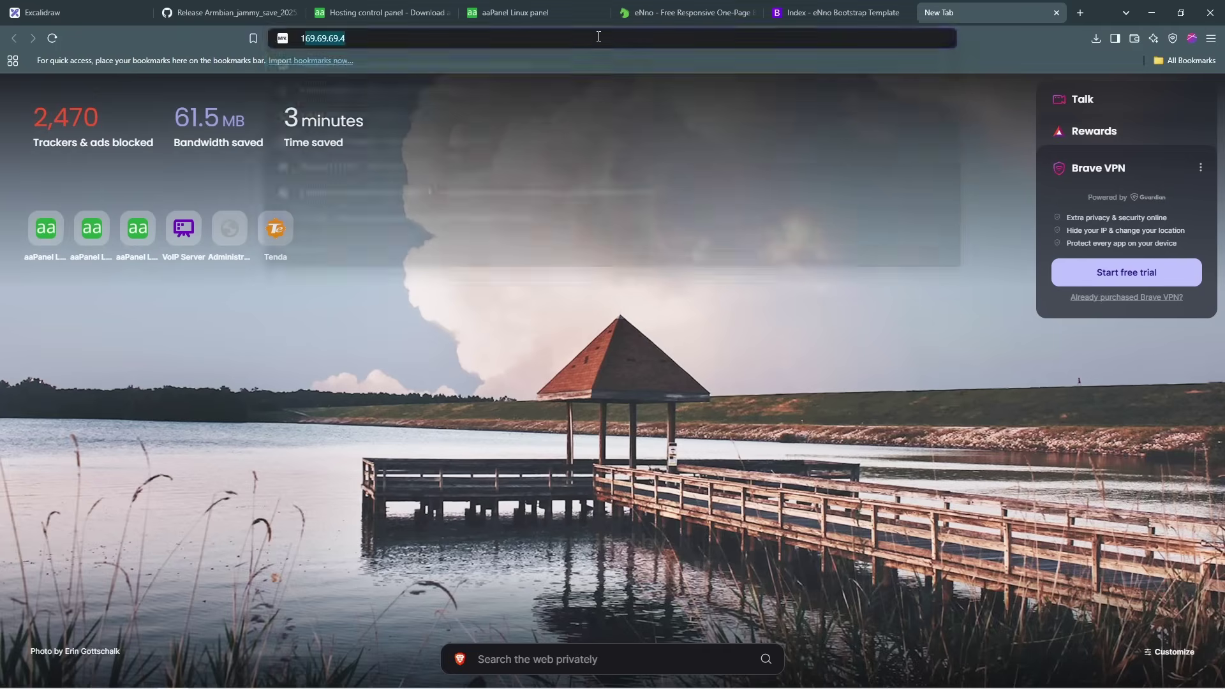
pyautogui.write('6')
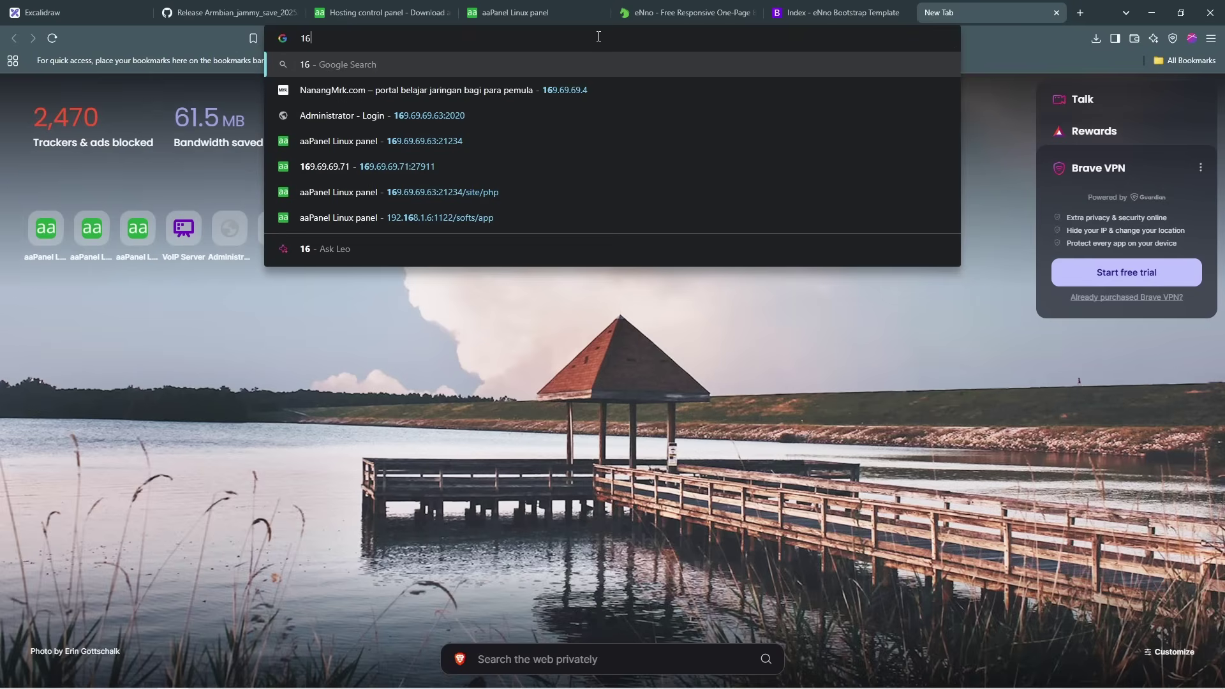
pyautogui.press('BackSpace')
pyautogui.write('92.168.')
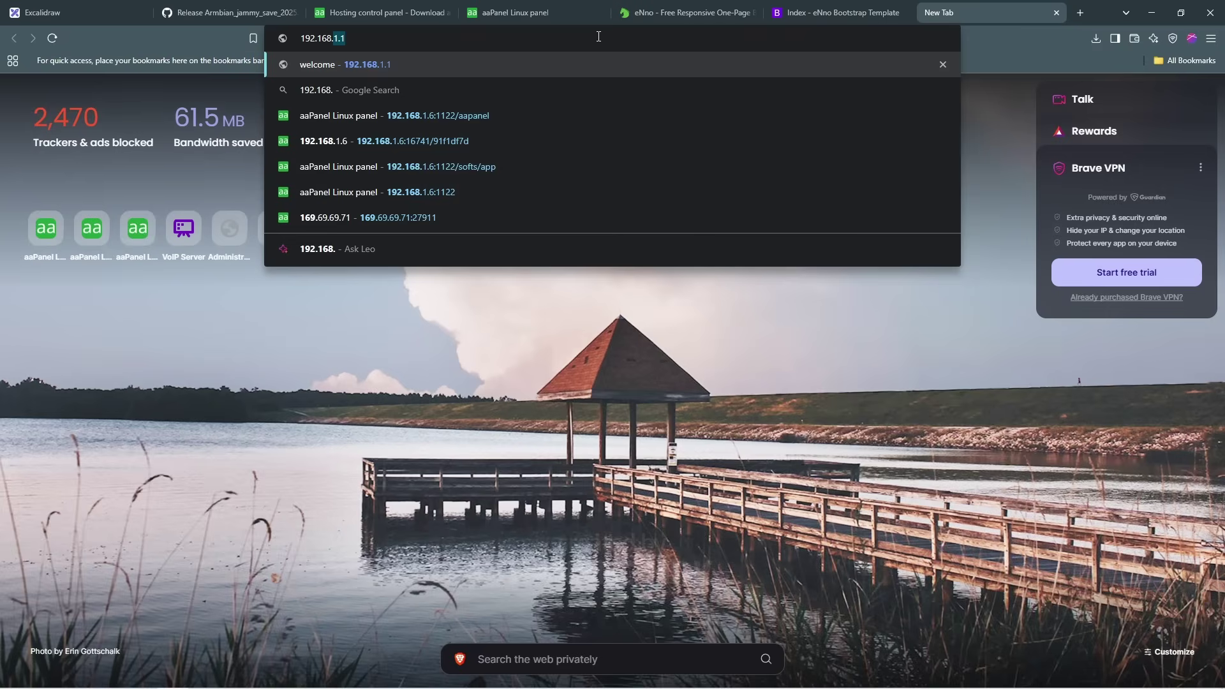
pyautogui.write('1.6:')
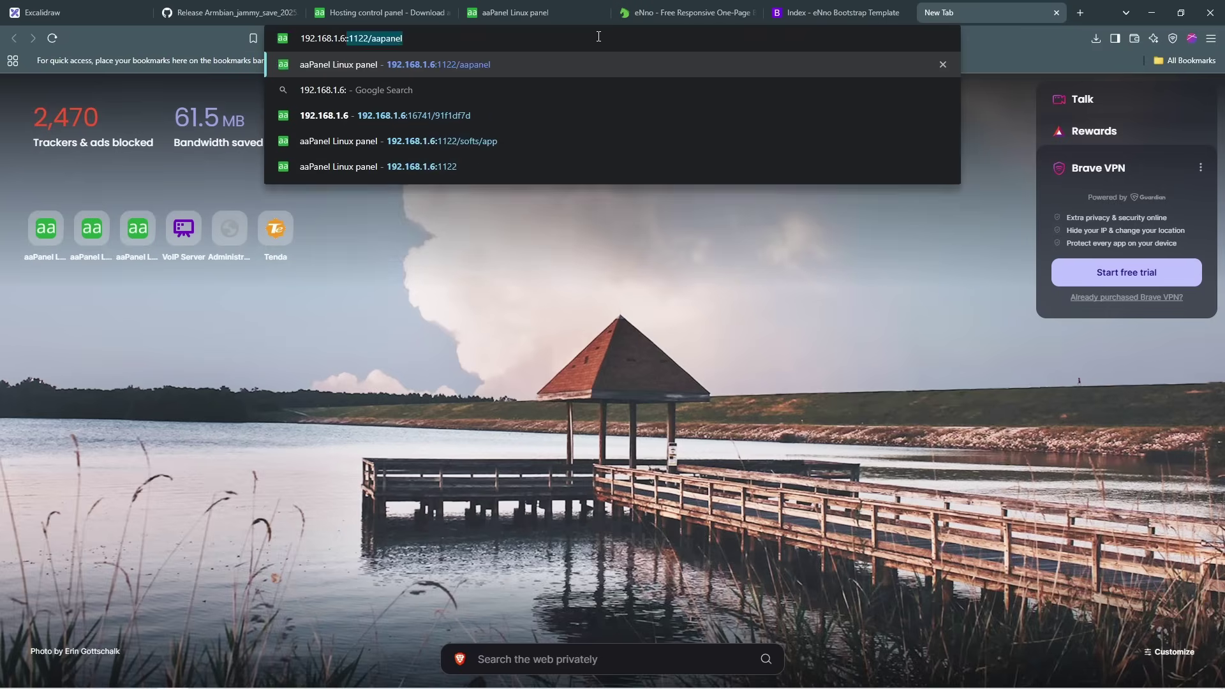
pyautogui.write('2020')
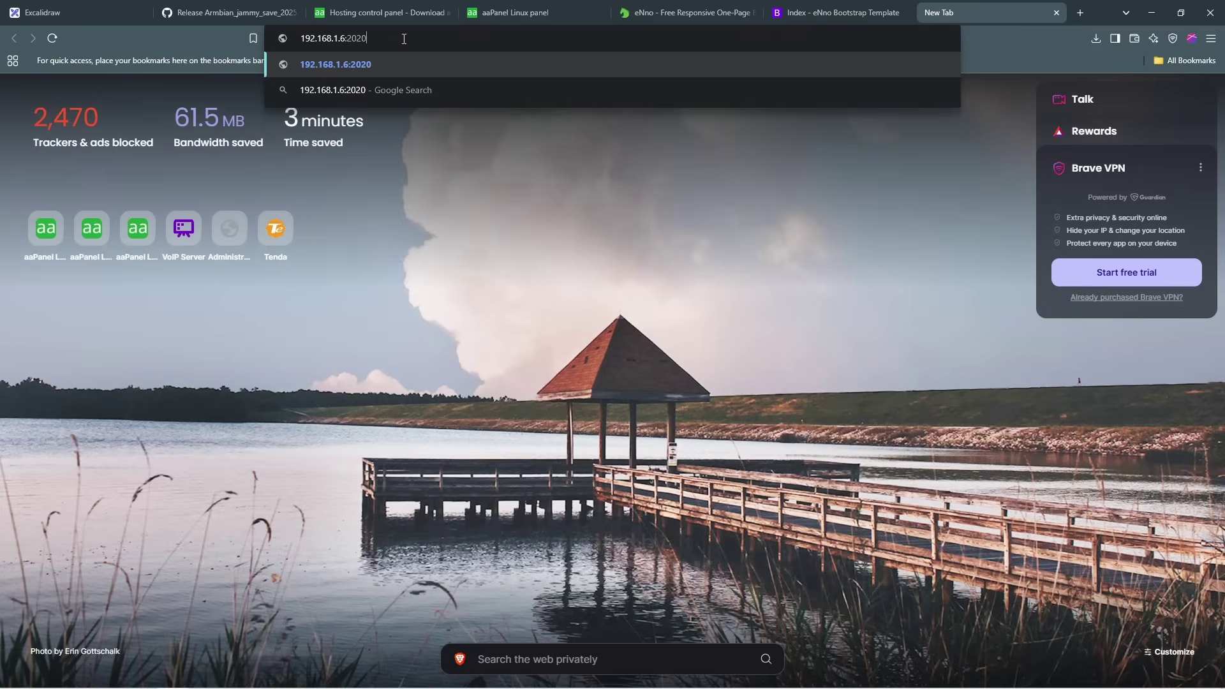
pyautogui.press('Return')
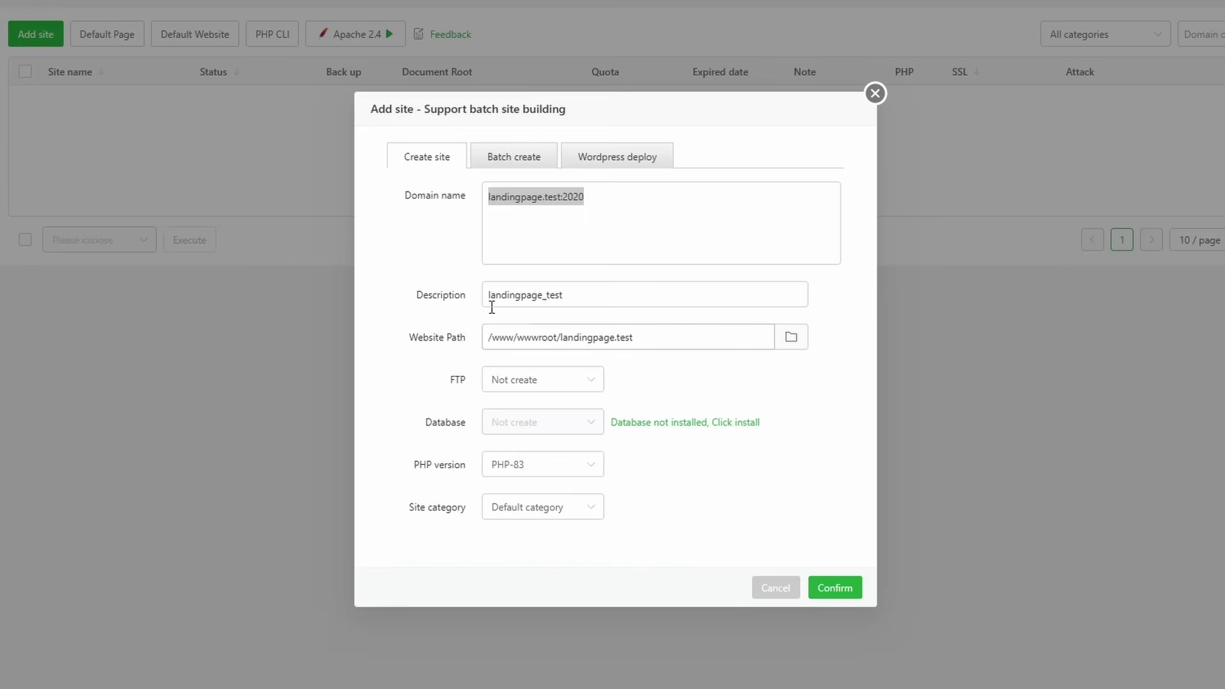
# Step: Keep the path /www/wwwroot/landingpage.test, choose PHP-74, and create the site
pyautogui.click(658, 340)
pyautogui.moveTo(658, 340); pyautogui.dragTo(480, 349)
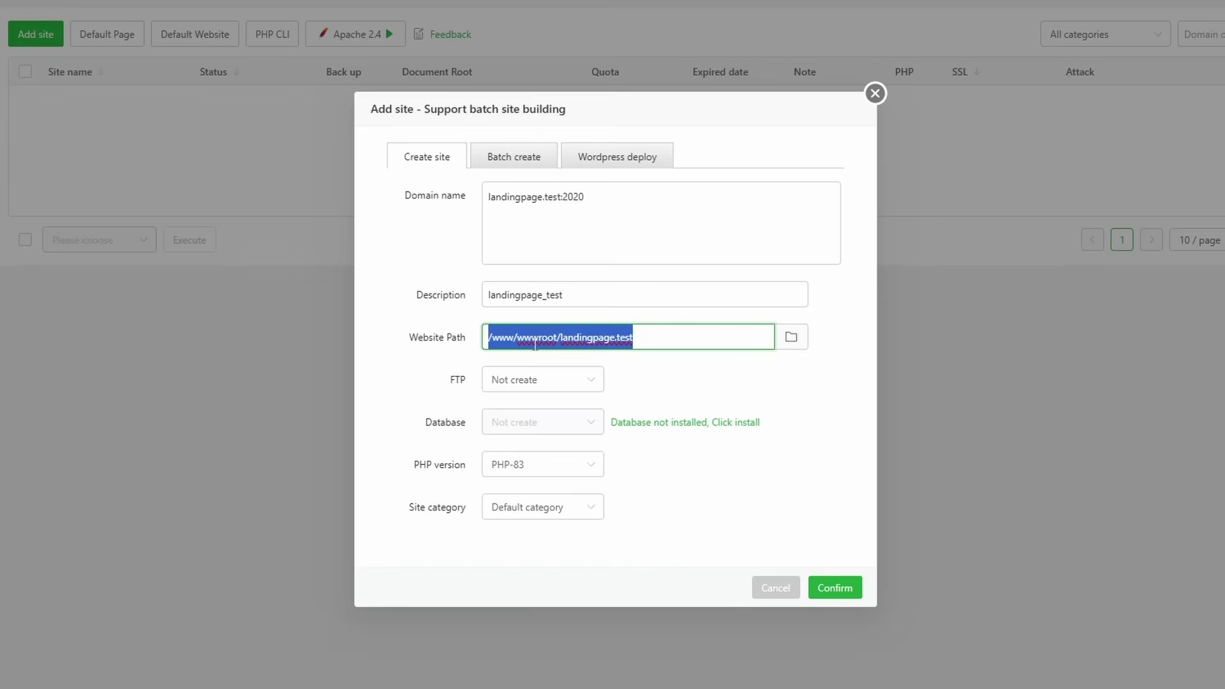
pyautogui.click(658, 343)
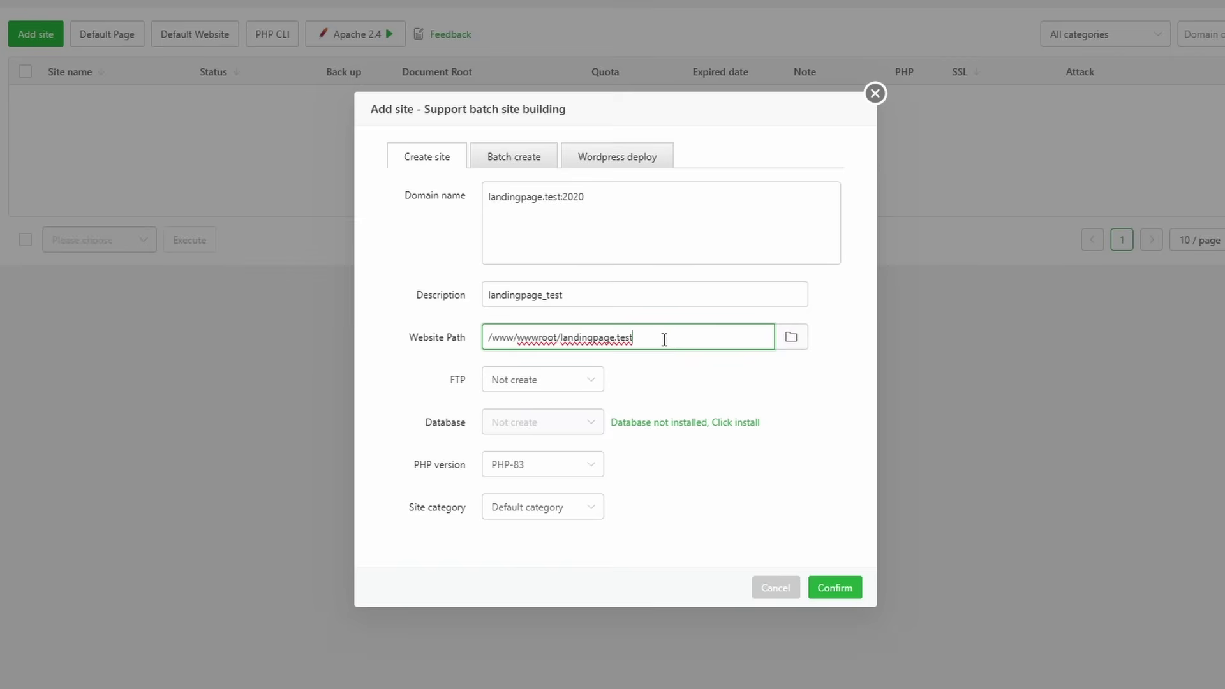
pyautogui.click(581, 466)
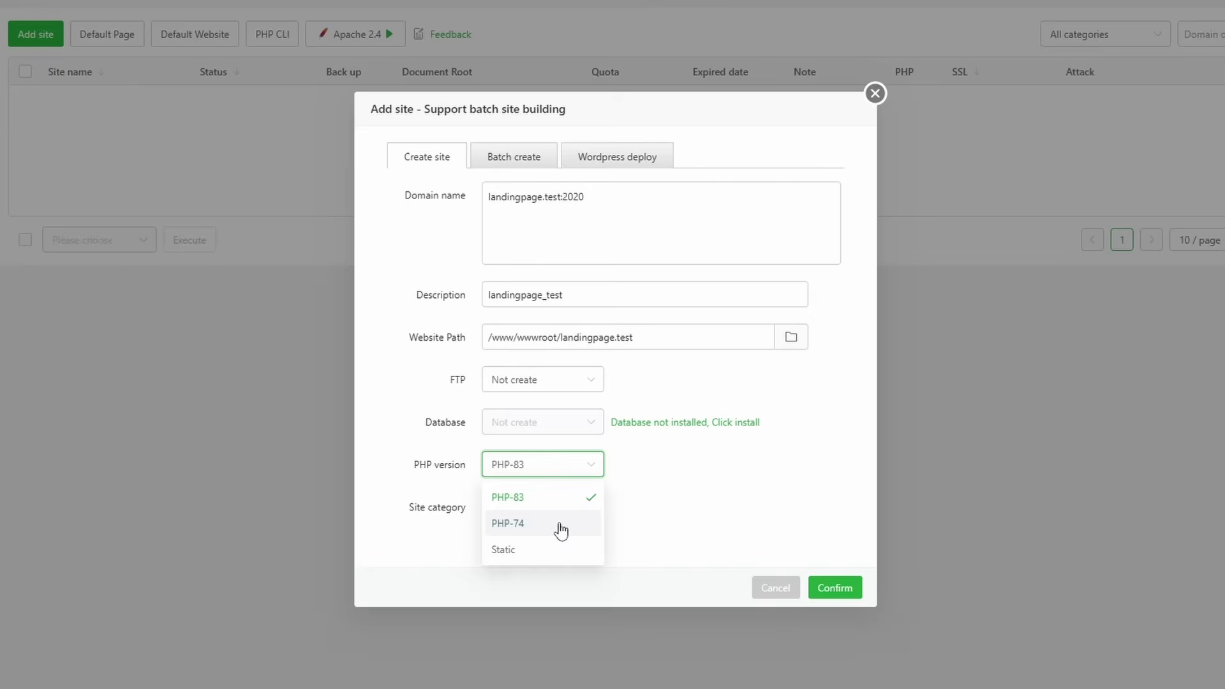
pyautogui.click(557, 522)
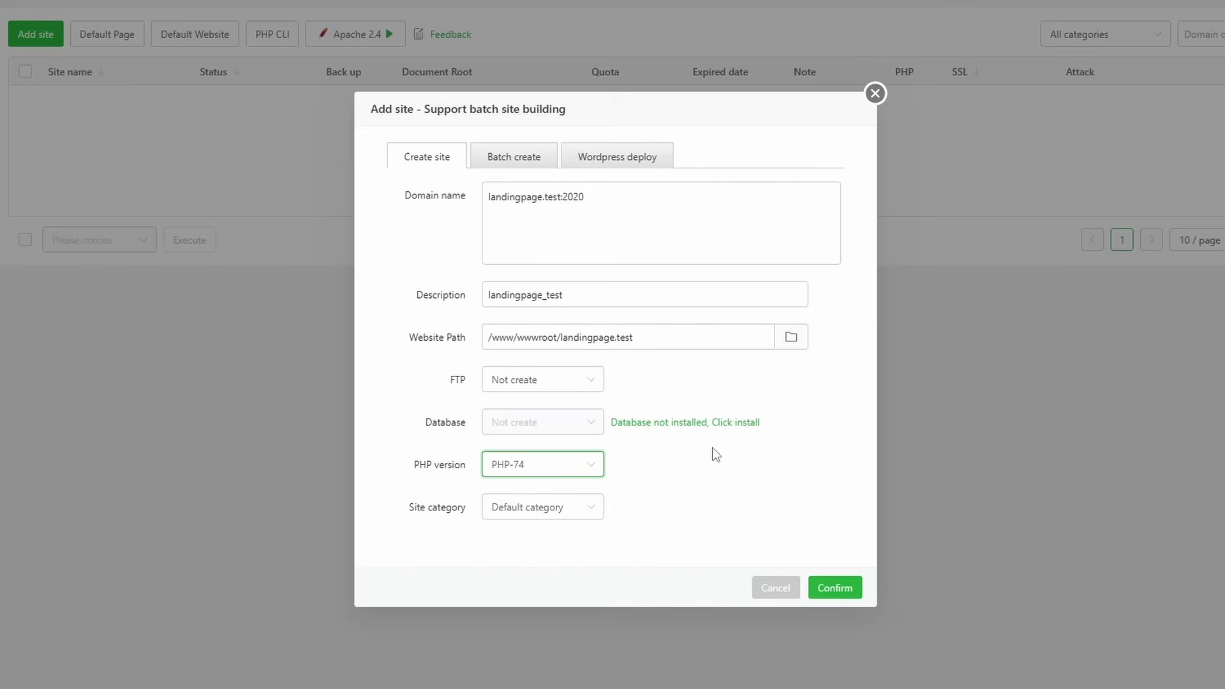
pyautogui.click(836, 590)
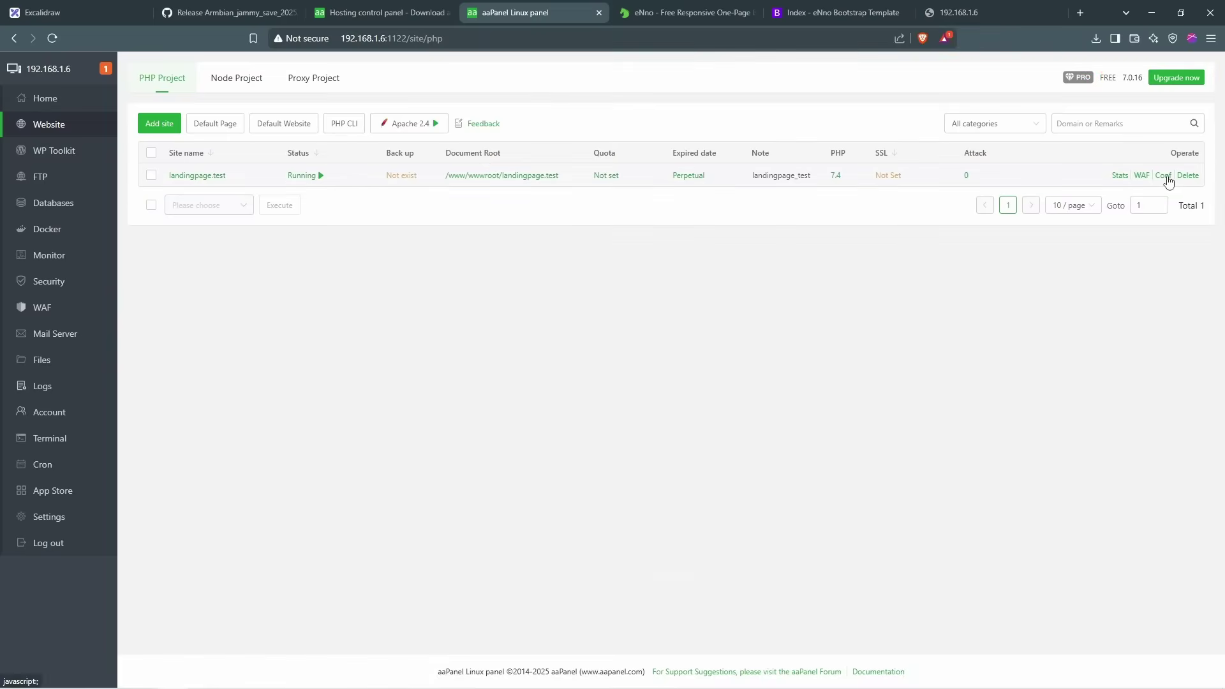
# Step: Confirm landingpage.test uses port 2020, then load 192.168.1.6:2020 in the browser
pyautogui.click(1163, 177)
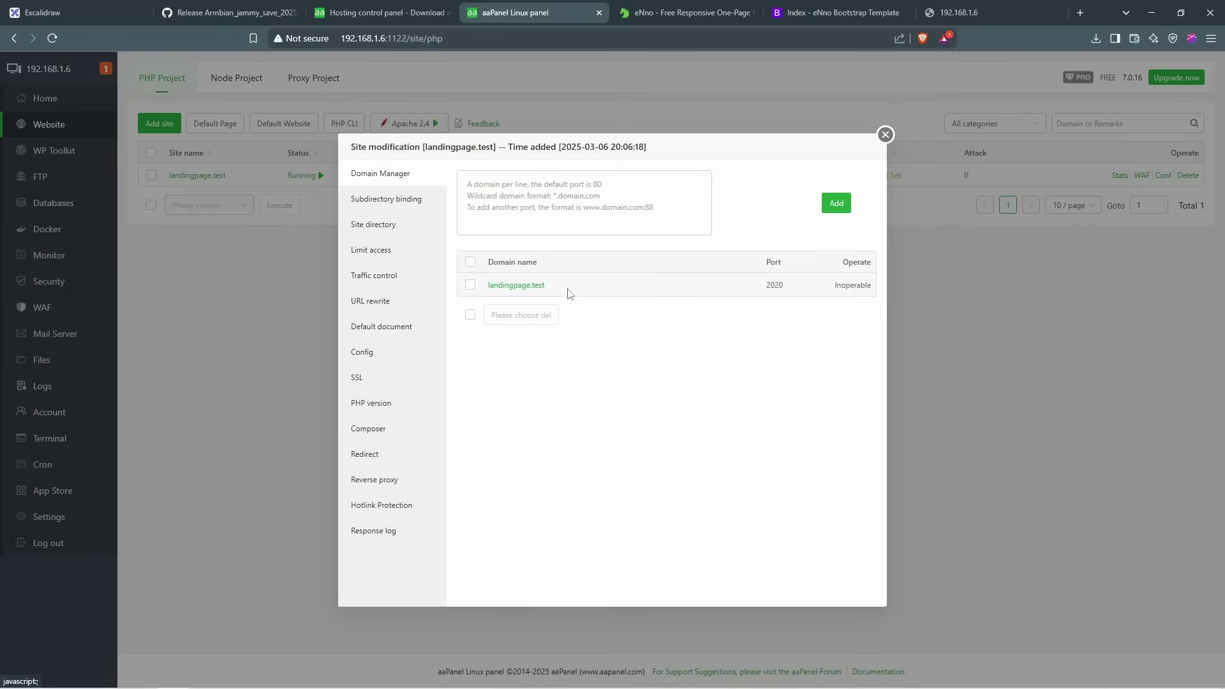
pyautogui.moveTo(570, 294); pyautogui.dragTo(486, 292)
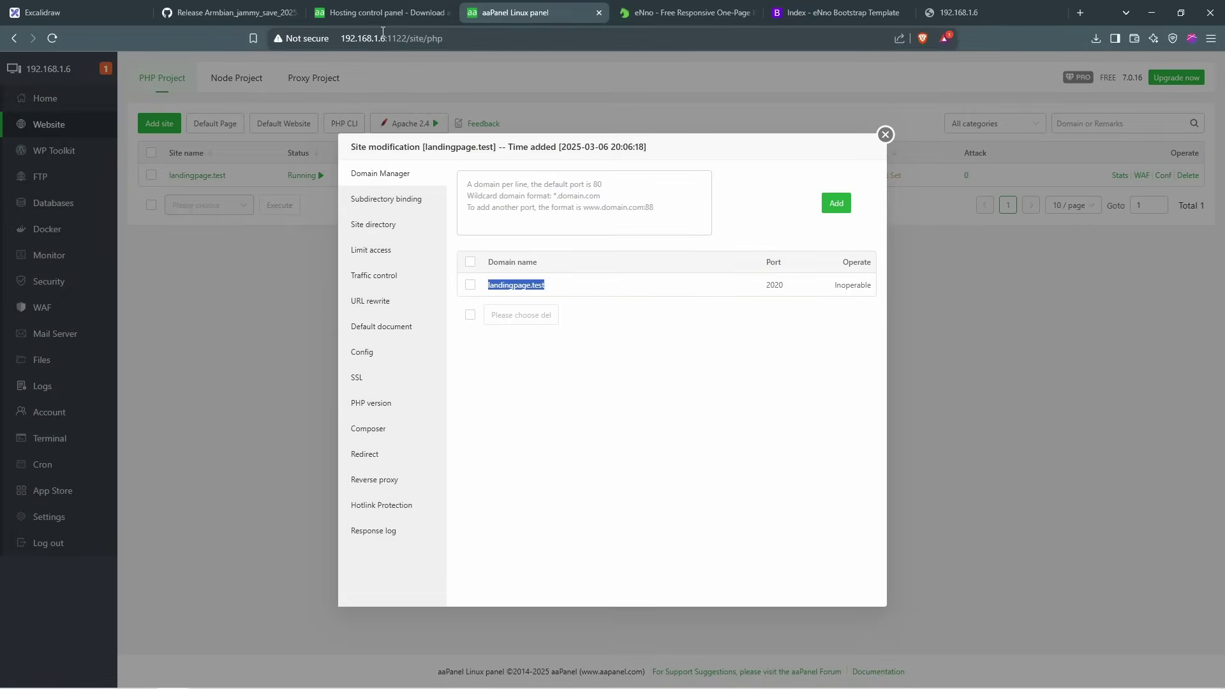
pyautogui.moveTo(385, 38); pyautogui.dragTo(335, 40)
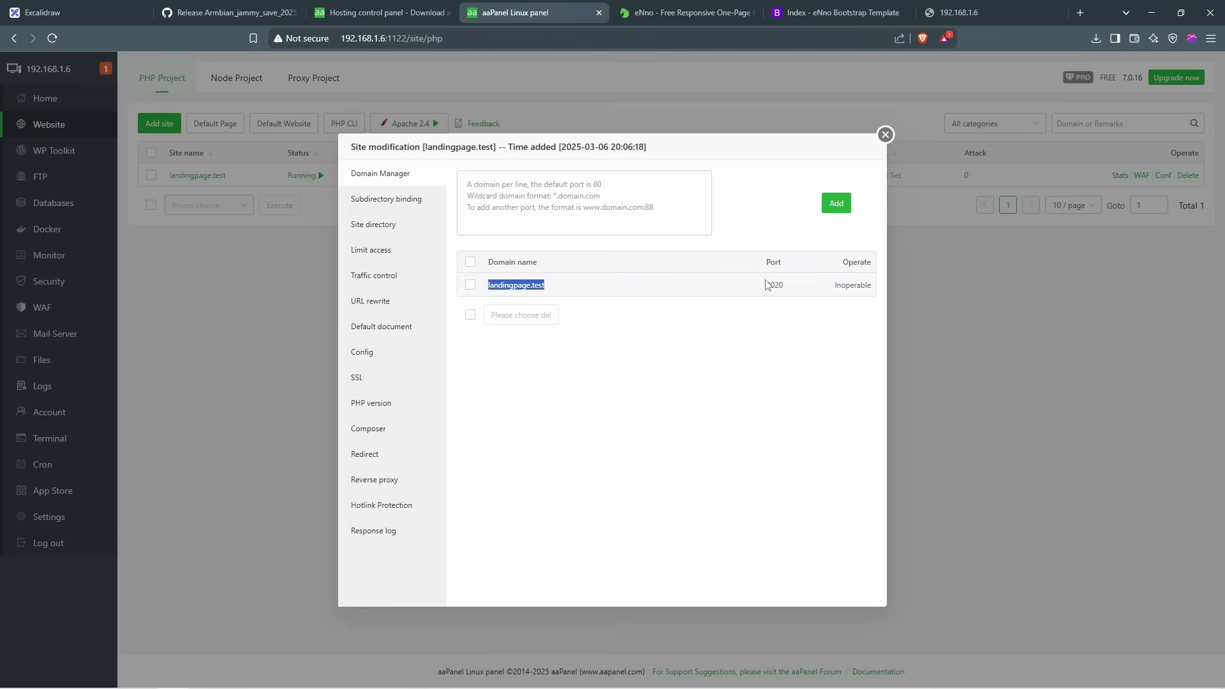
pyautogui.moveTo(766, 284); pyautogui.dragTo(781, 285)
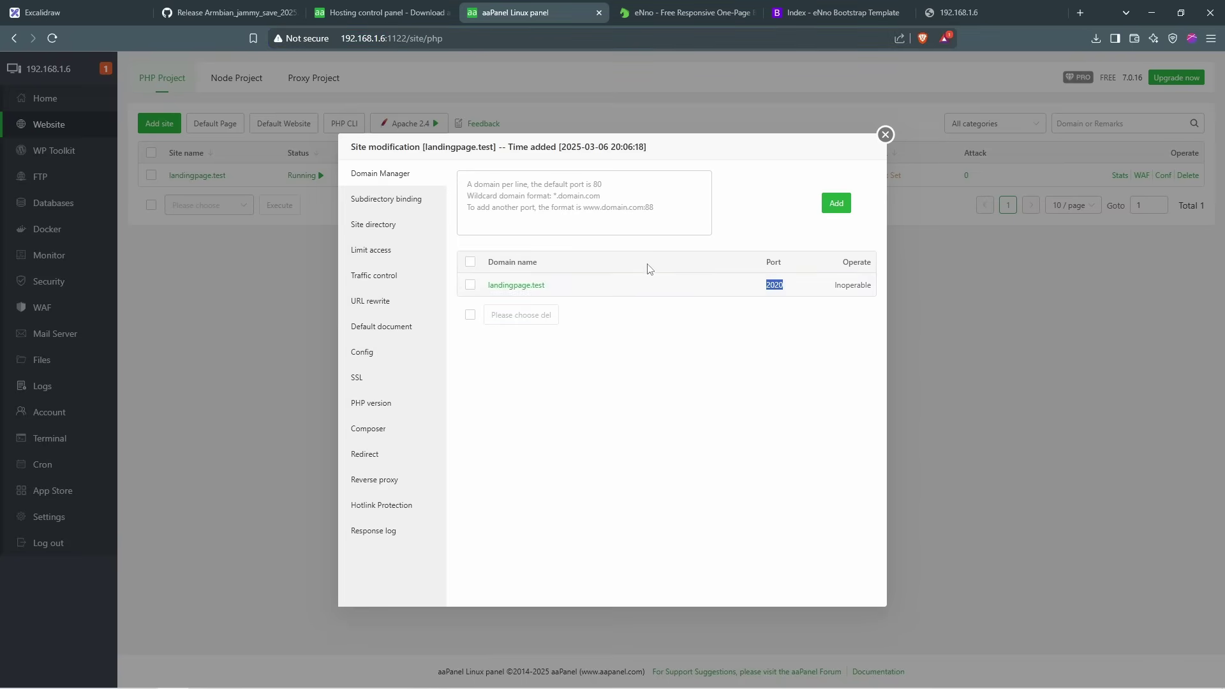
pyautogui.click(951, 15)
pyautogui.press('Return')
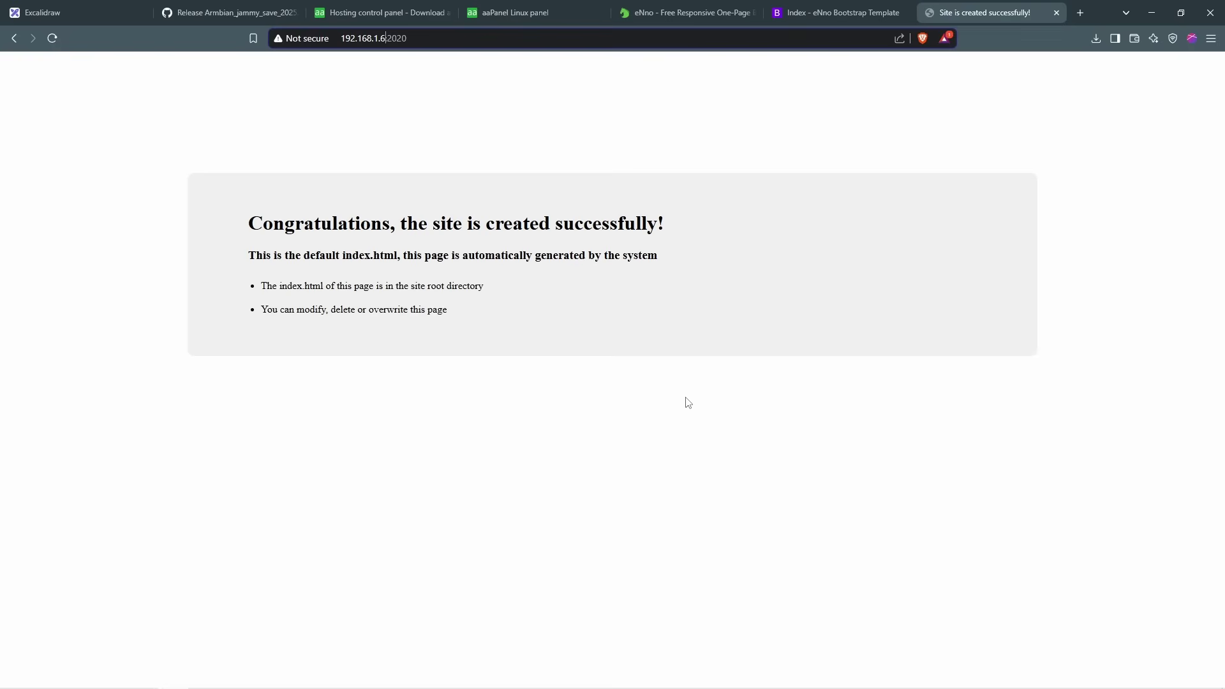
# Step: Compare the default page at 192.168.1.6:2020 with the local eNno landing page
pyautogui.moveTo(440, 39); pyautogui.dragTo(309, 42)
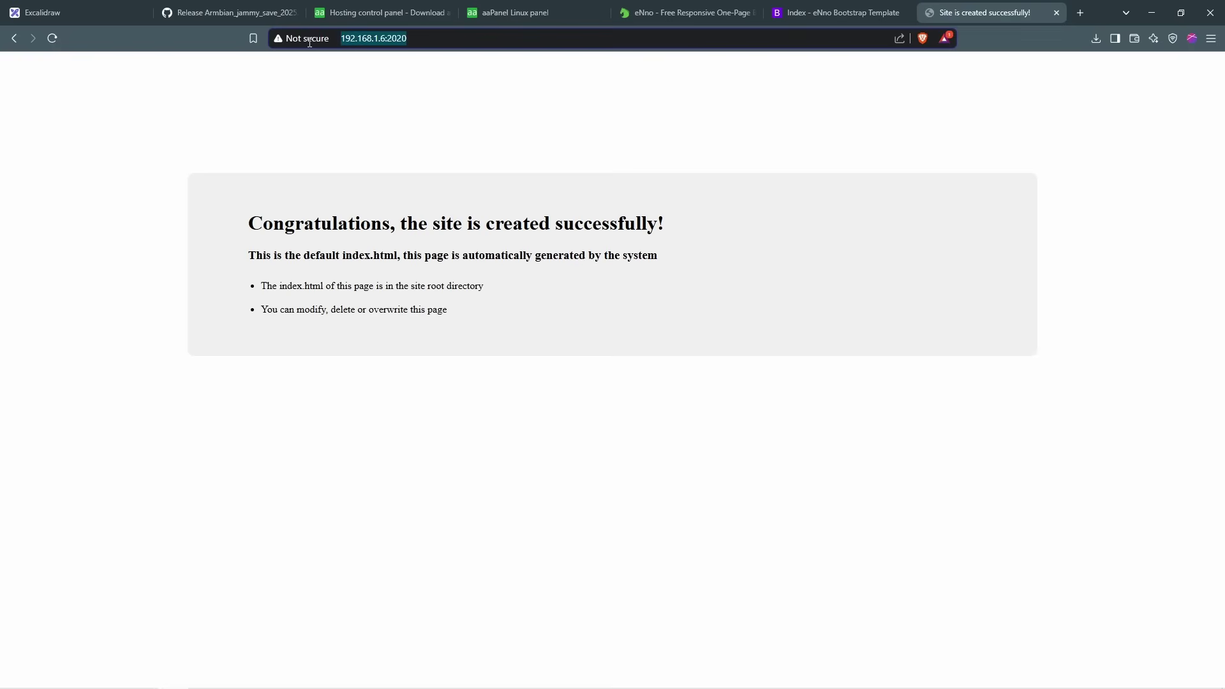
pyautogui.click(408, 15)
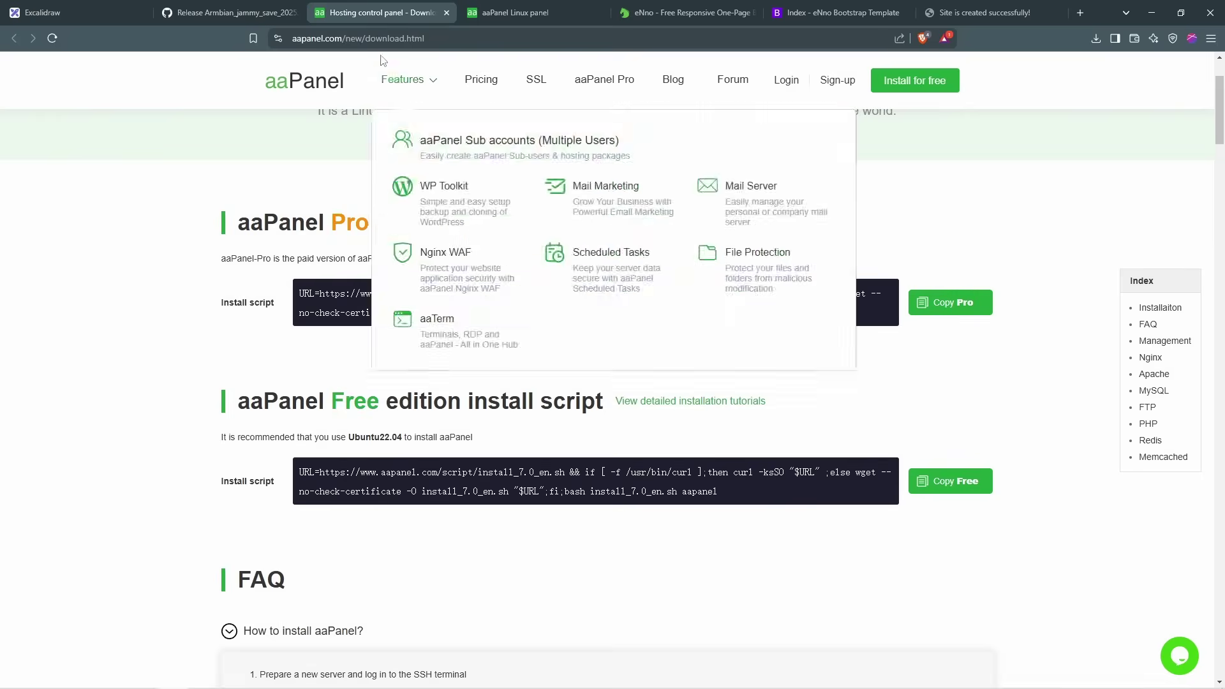
pyautogui.click(506, 14)
pyautogui.click(957, 16)
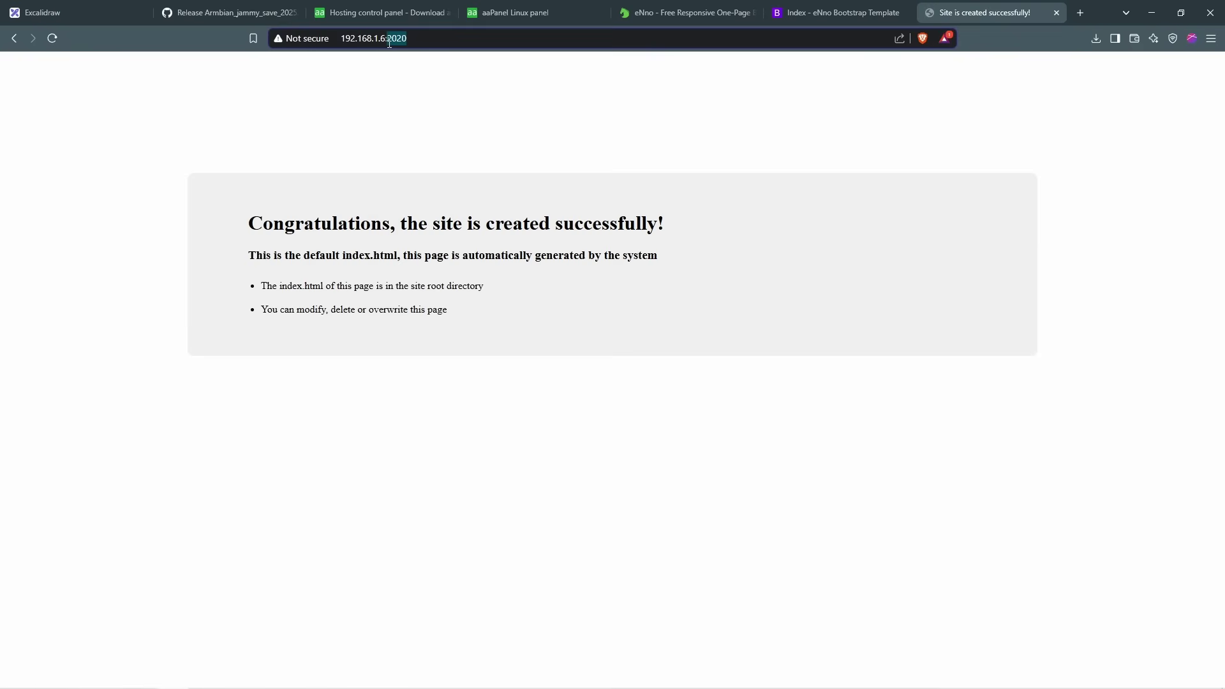
pyautogui.moveTo(385, 40); pyautogui.dragTo(339, 40)
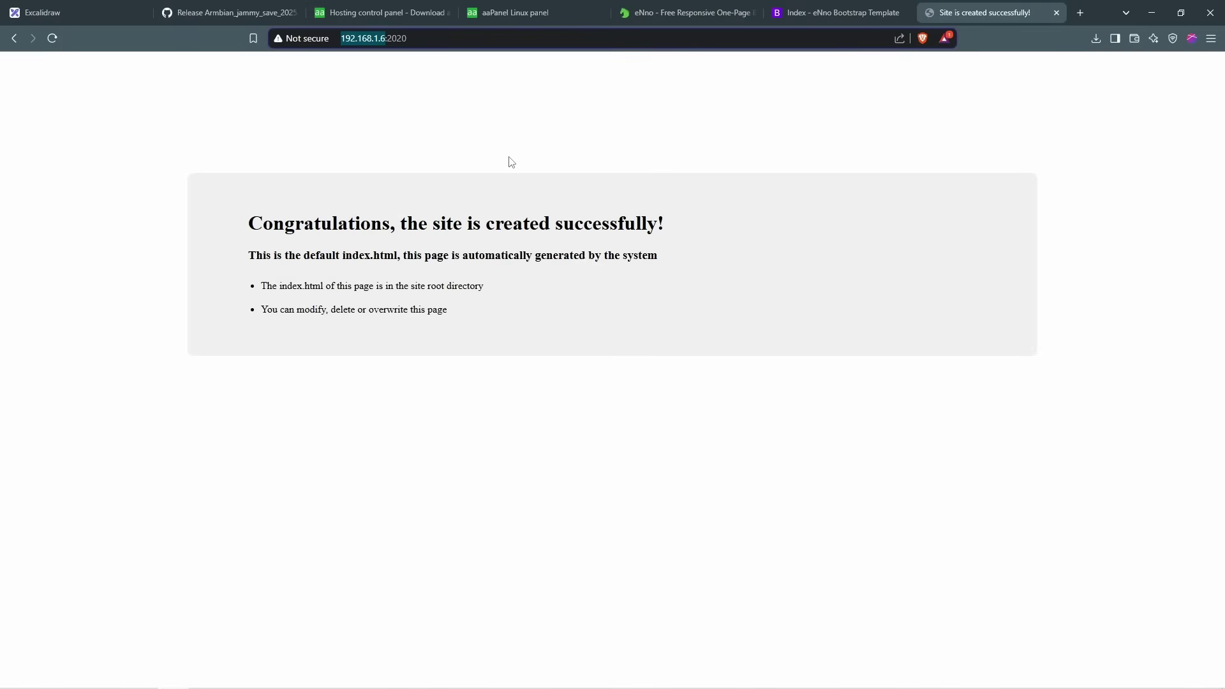
pyautogui.click(797, 12)
pyautogui.scroll(8, 380, 255)
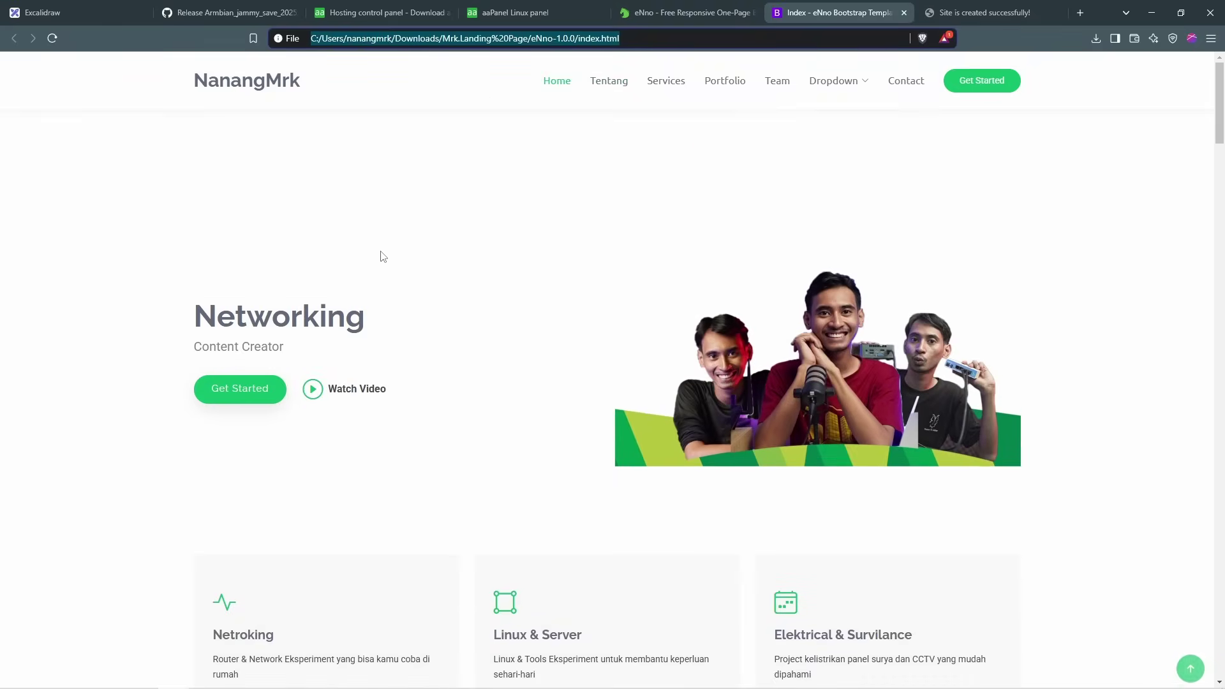
pyautogui.click(985, 13)
# Step: Close the landingpage.test site settings and select the default page's text
pyautogui.click(521, 9)
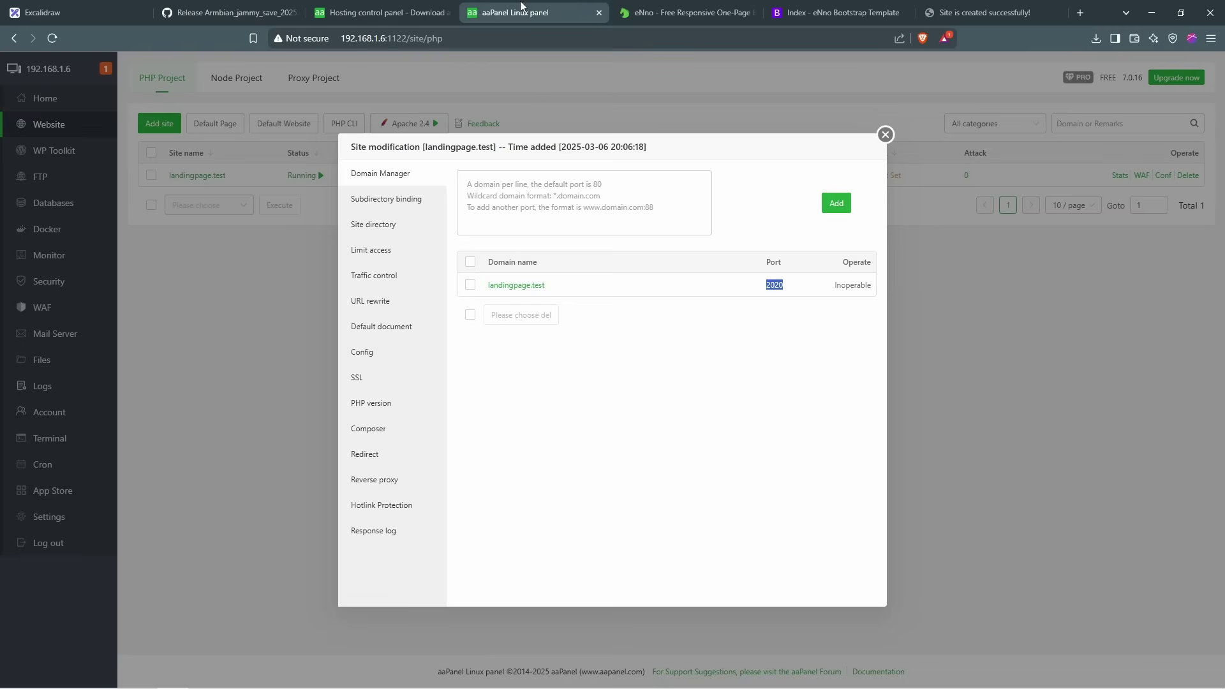
pyautogui.click(881, 138)
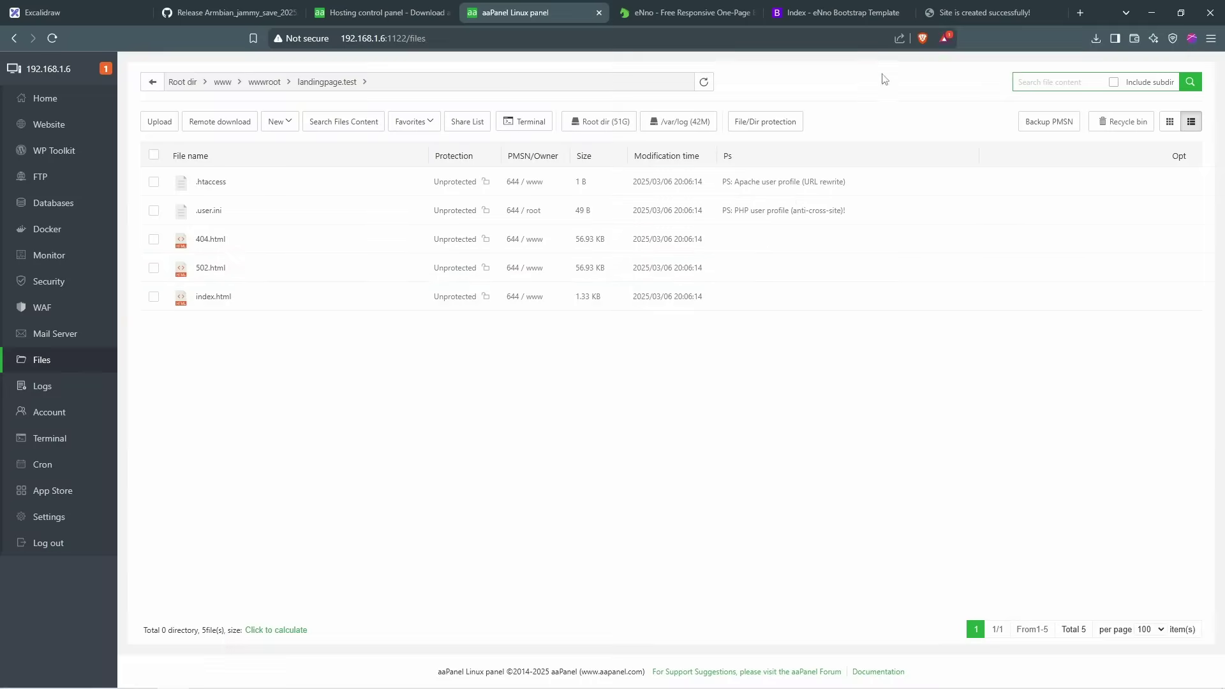
pyautogui.click(972, 8)
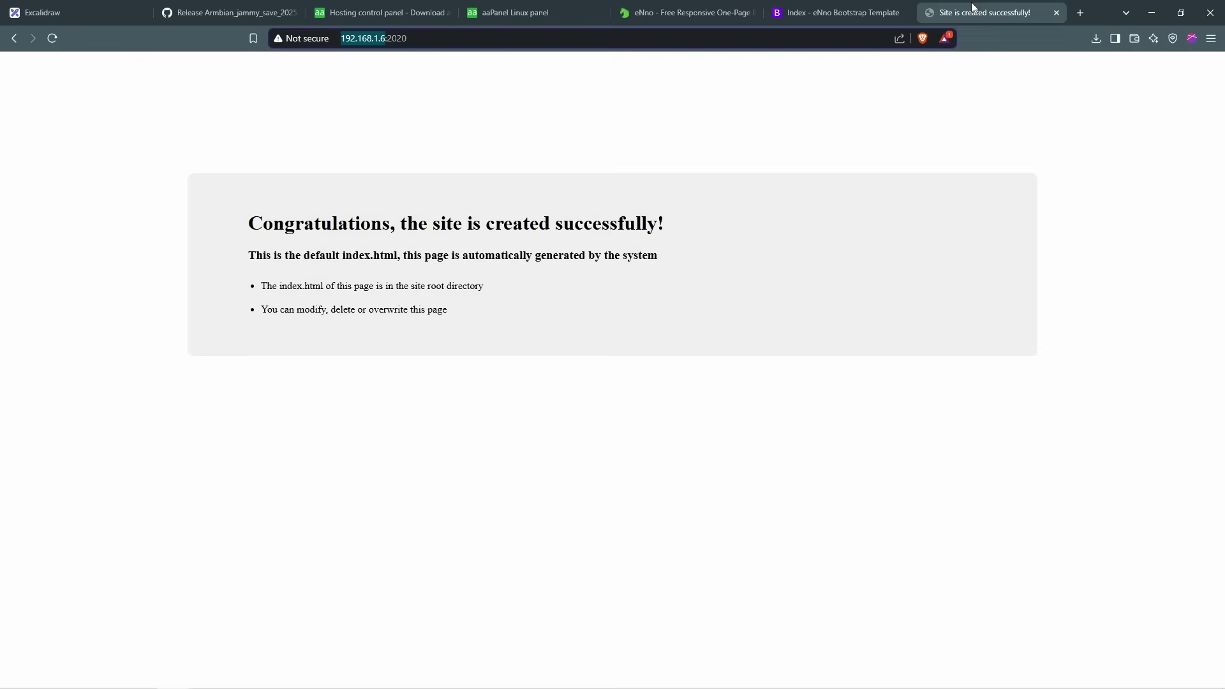
pyautogui.moveTo(120, 134); pyautogui.dragTo(929, 330)
# Step: Move the default files in landingpage.test to the recycle bin
pyautogui.hotkey('ctrl', '4')
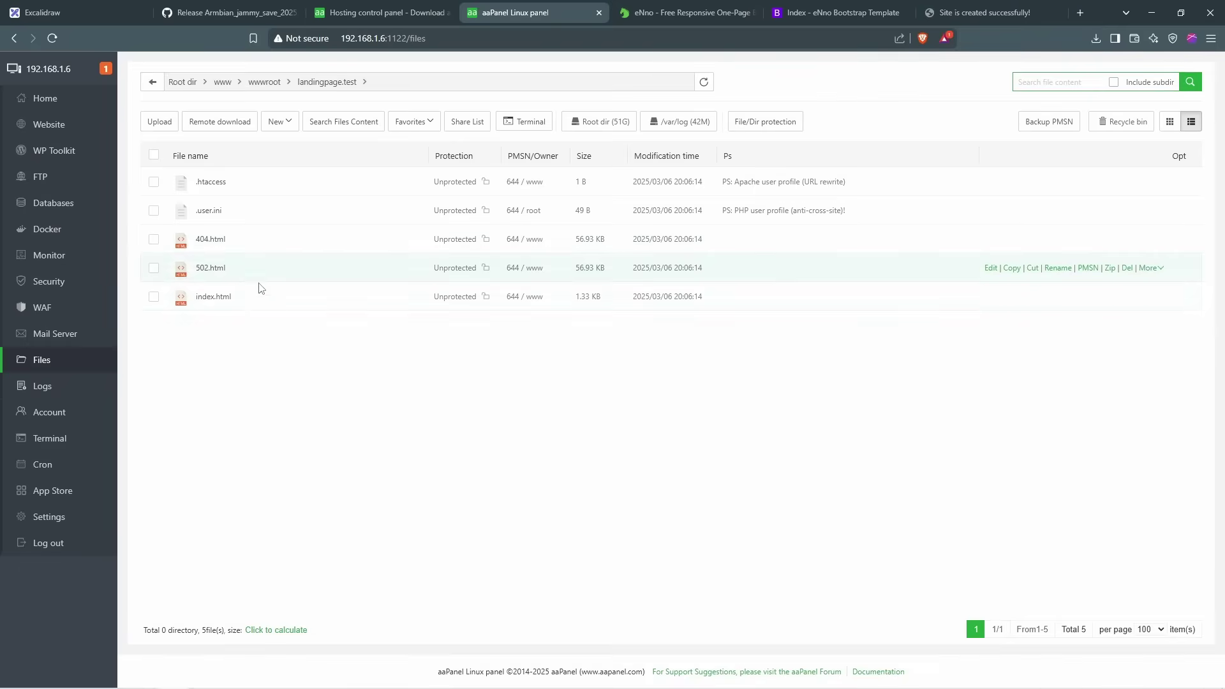
pyautogui.click(154, 155)
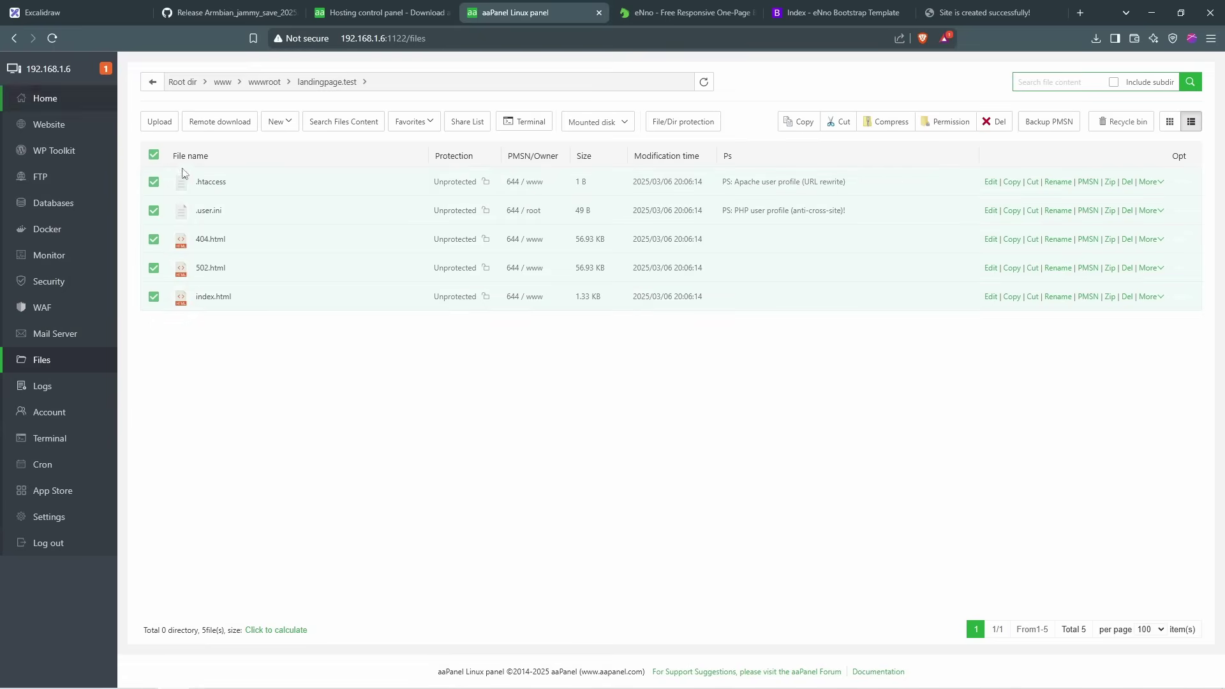
pyautogui.rightClick(254, 210)
pyautogui.click(311, 294)
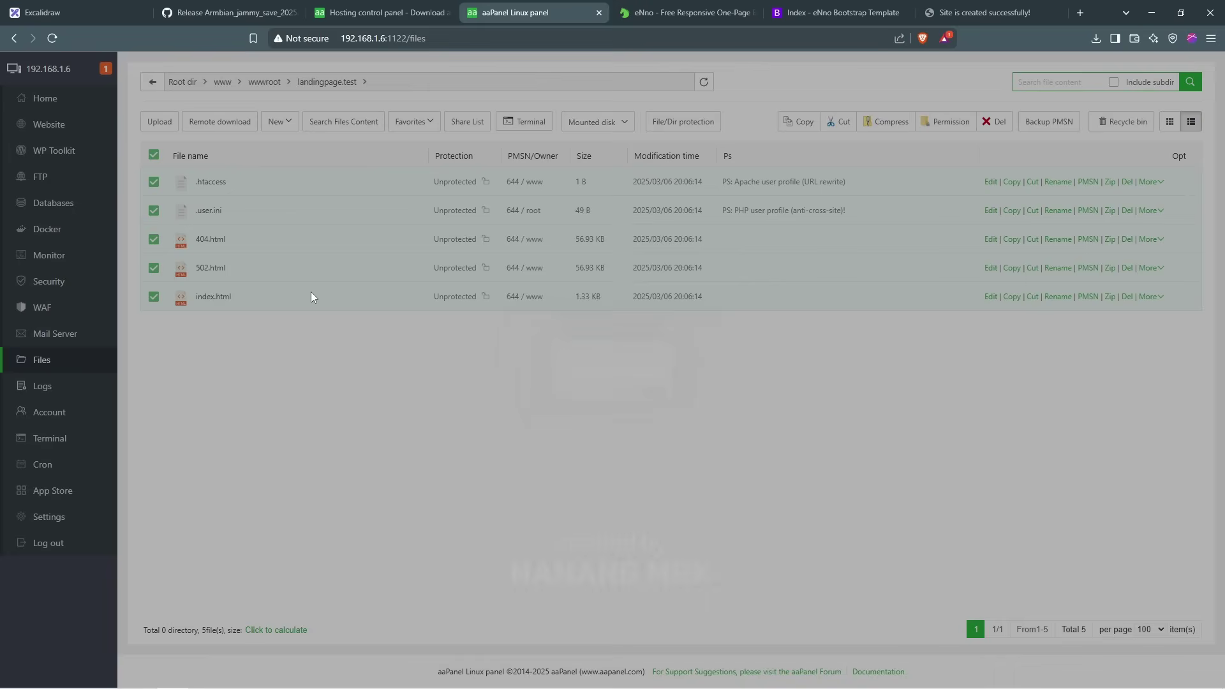
pyautogui.click(683, 416)
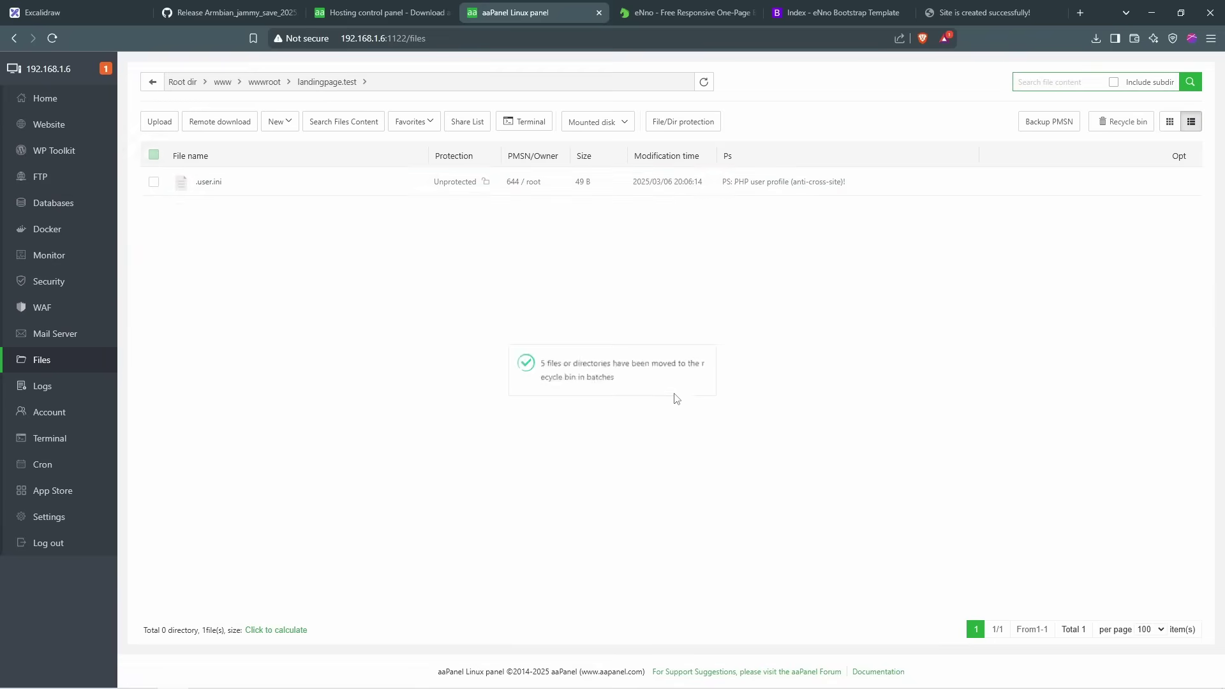
# Step: Reload the site to check it, then delete the leftover .user.ini file
pyautogui.click(972, 16)
pyautogui.click(52, 37)
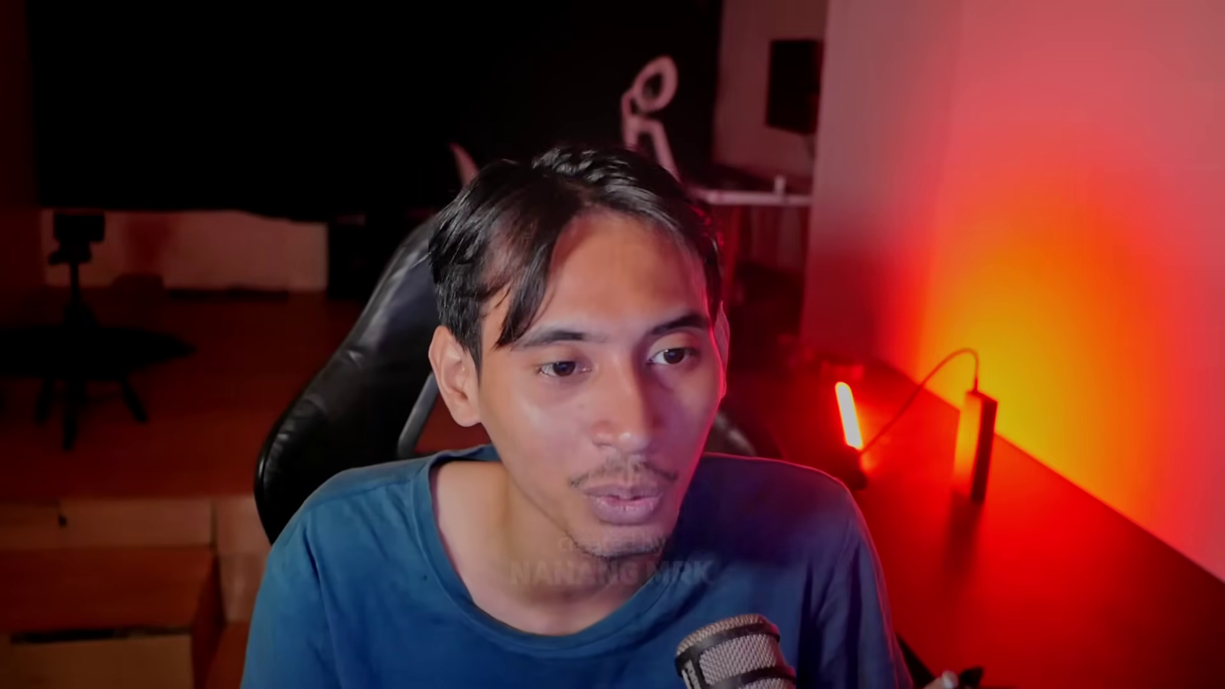
pyautogui.rightClick(242, 185)
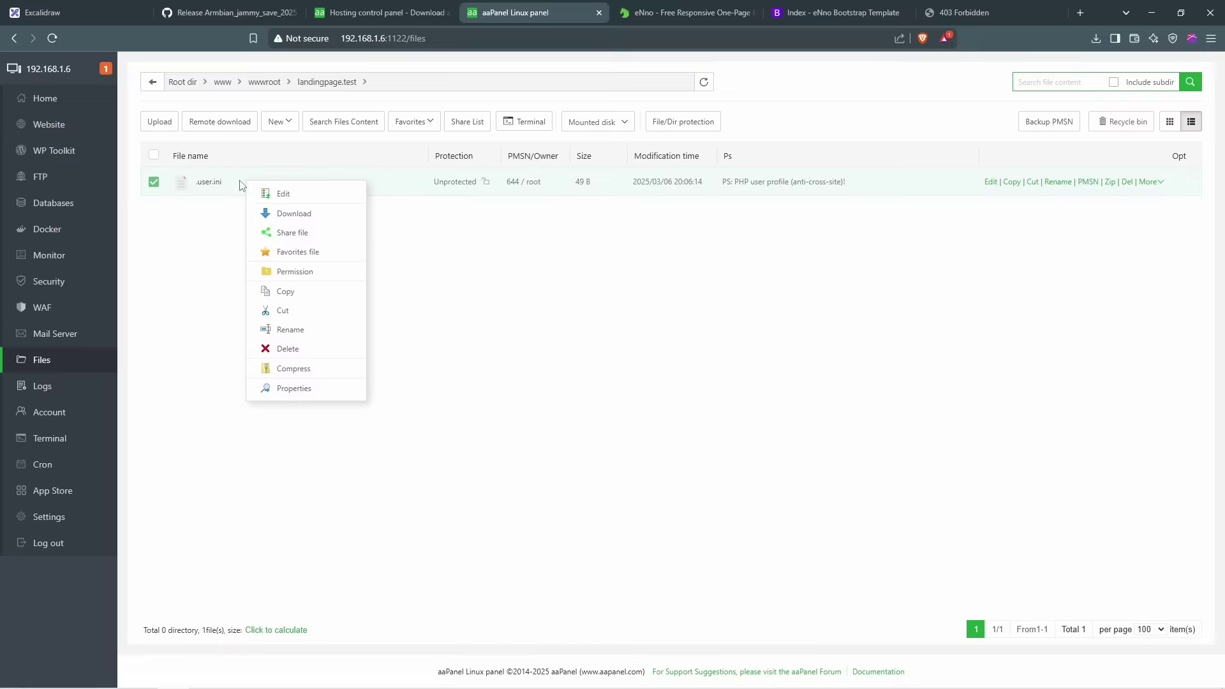
pyautogui.click(287, 348)
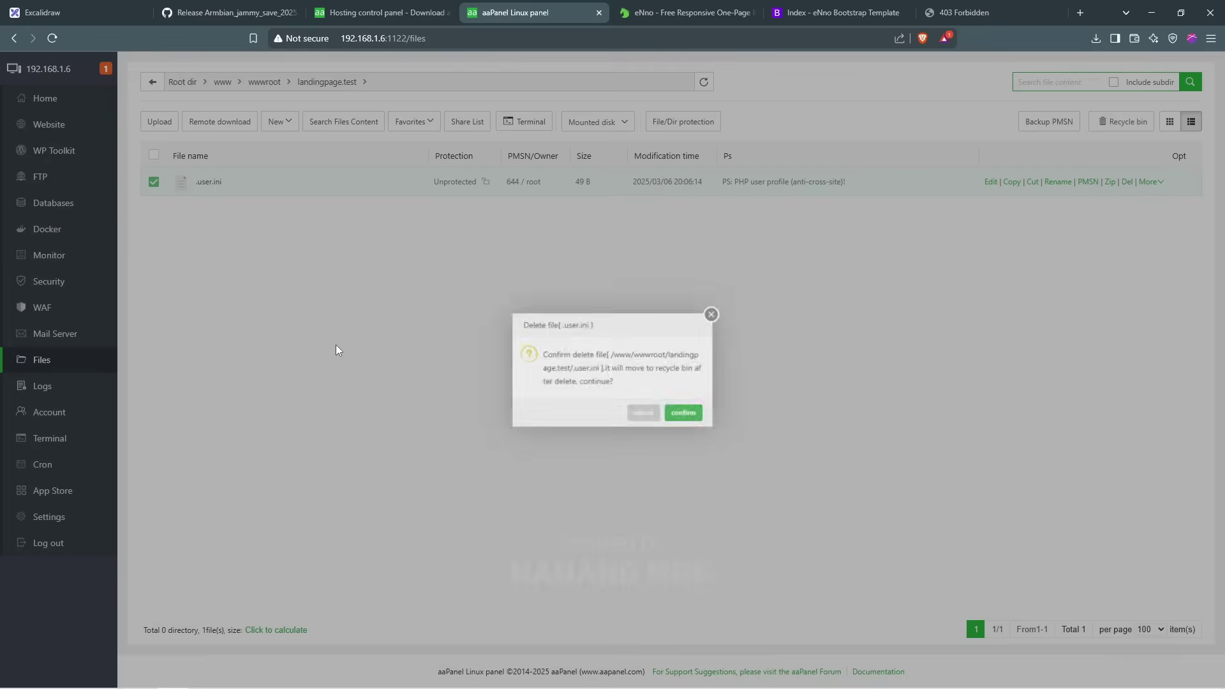
pyautogui.click(692, 420)
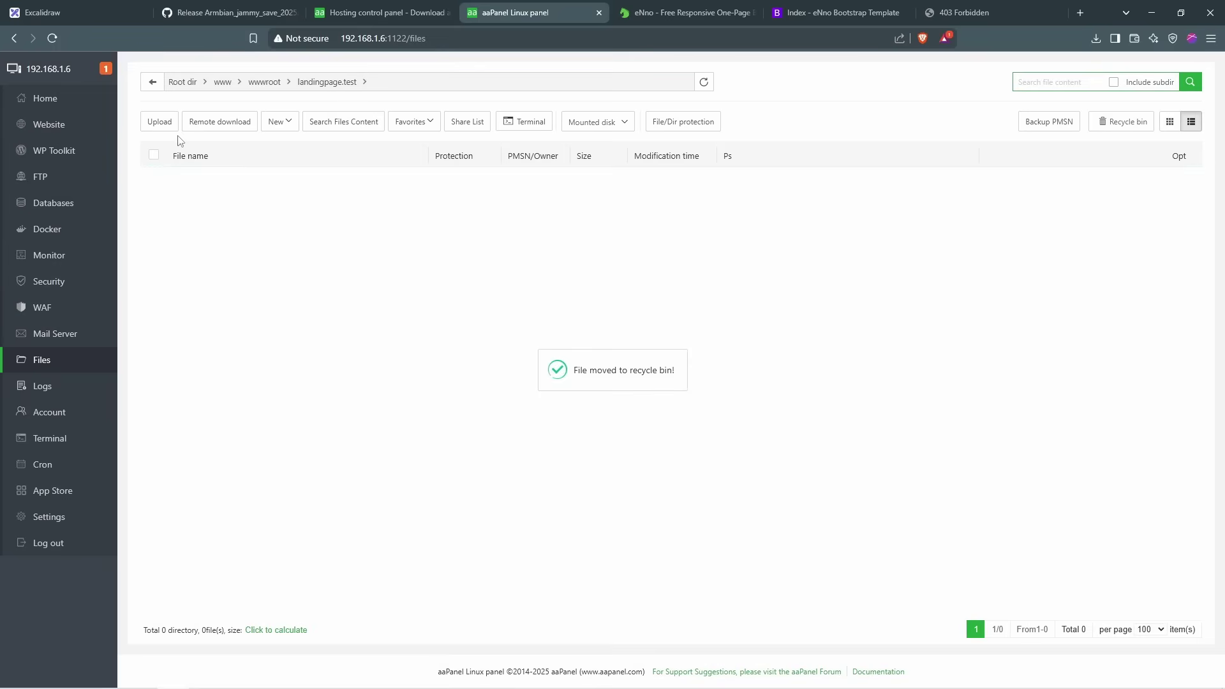
# Step: Upload eNno-1.0.0.zip from Downloads\Mrk.Landing Page into landingpage.test
pyautogui.click(159, 125)
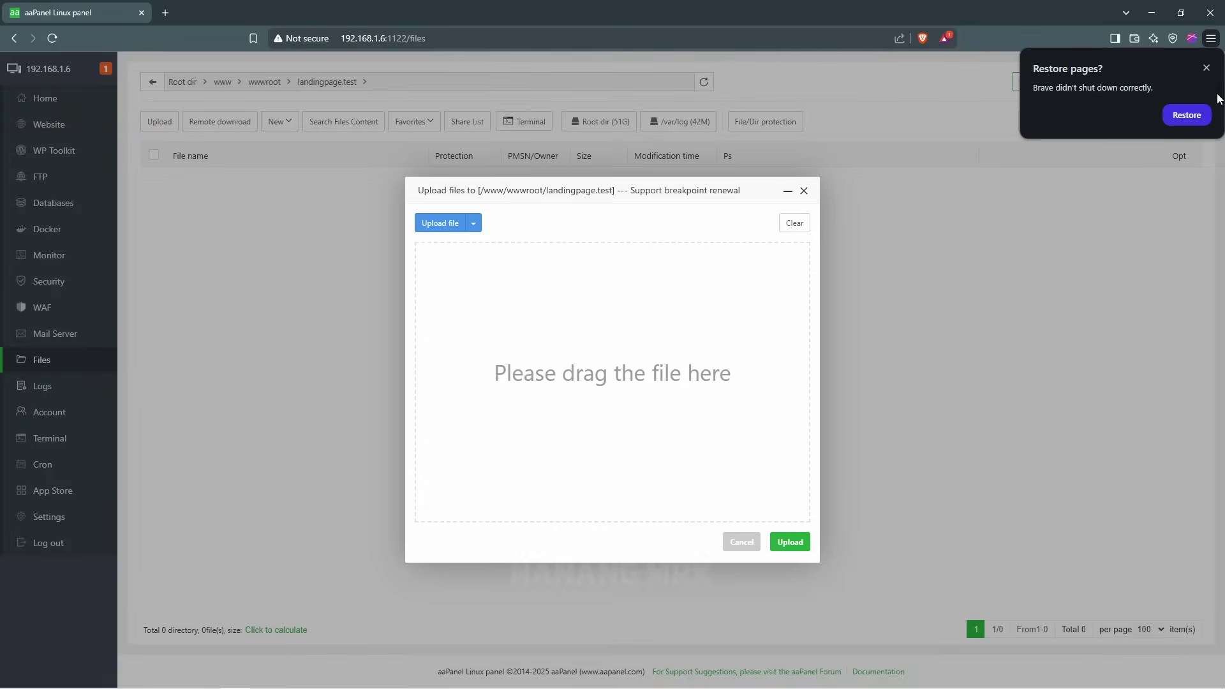
pyautogui.click(1186, 115)
pyautogui.moveTo(232, 19); pyautogui.dragTo(427, 90)
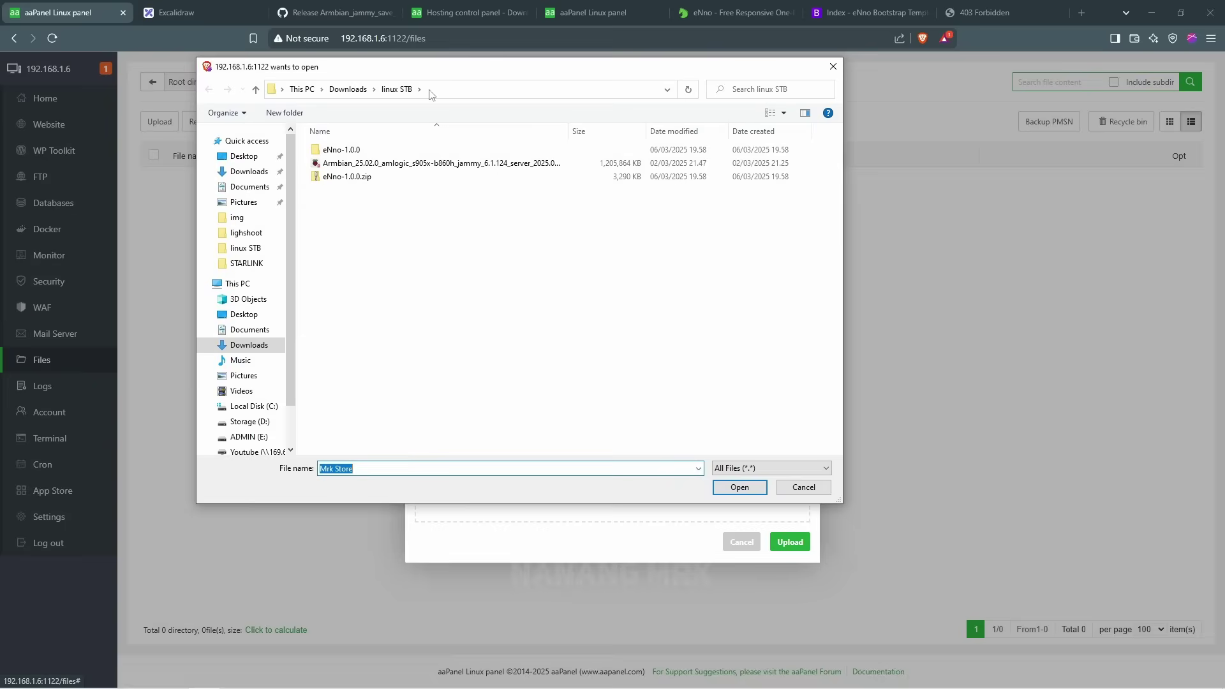
pyautogui.doubleClick(353, 152)
pyautogui.doubleClick(338, 152)
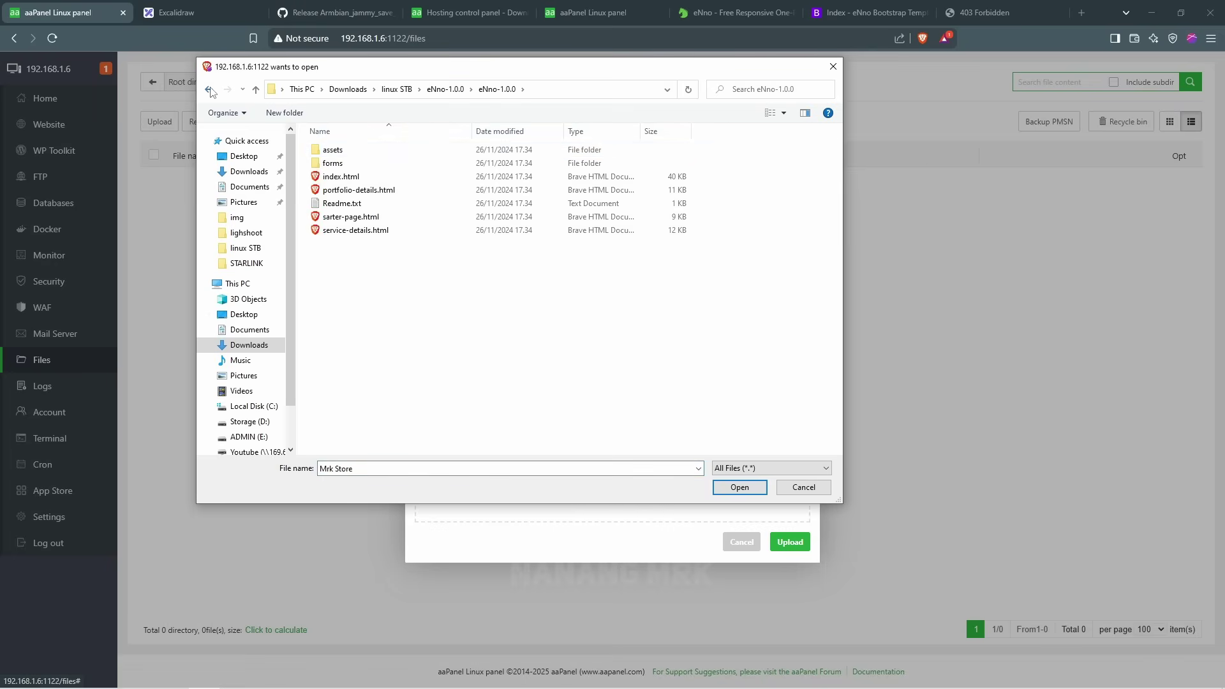
pyautogui.click(210, 90)
pyautogui.click(209, 90)
pyautogui.click(353, 179)
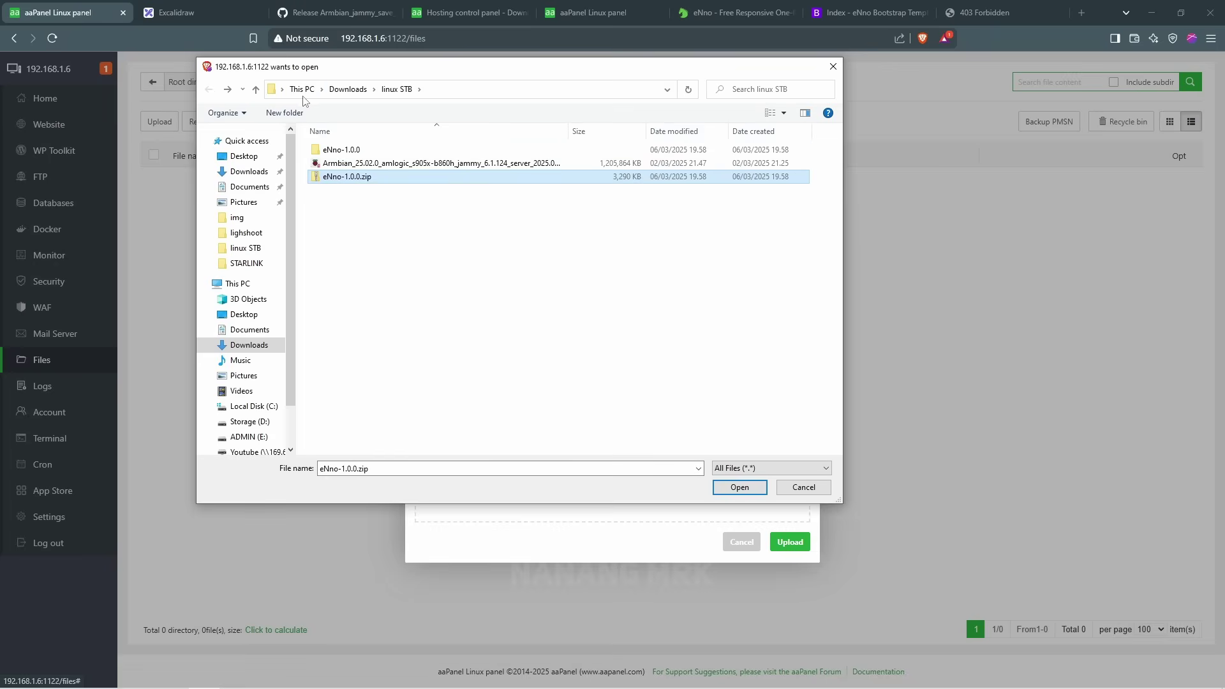
pyautogui.click(347, 90)
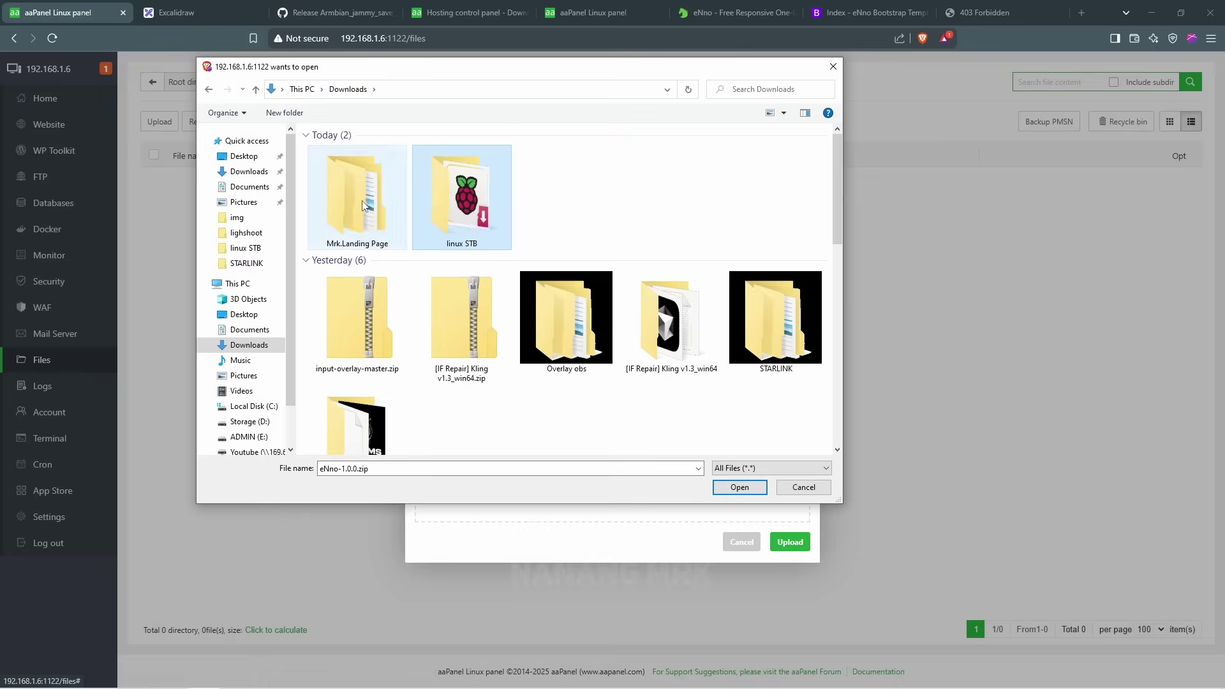
pyautogui.doubleClick(349, 157)
pyautogui.click(350, 163)
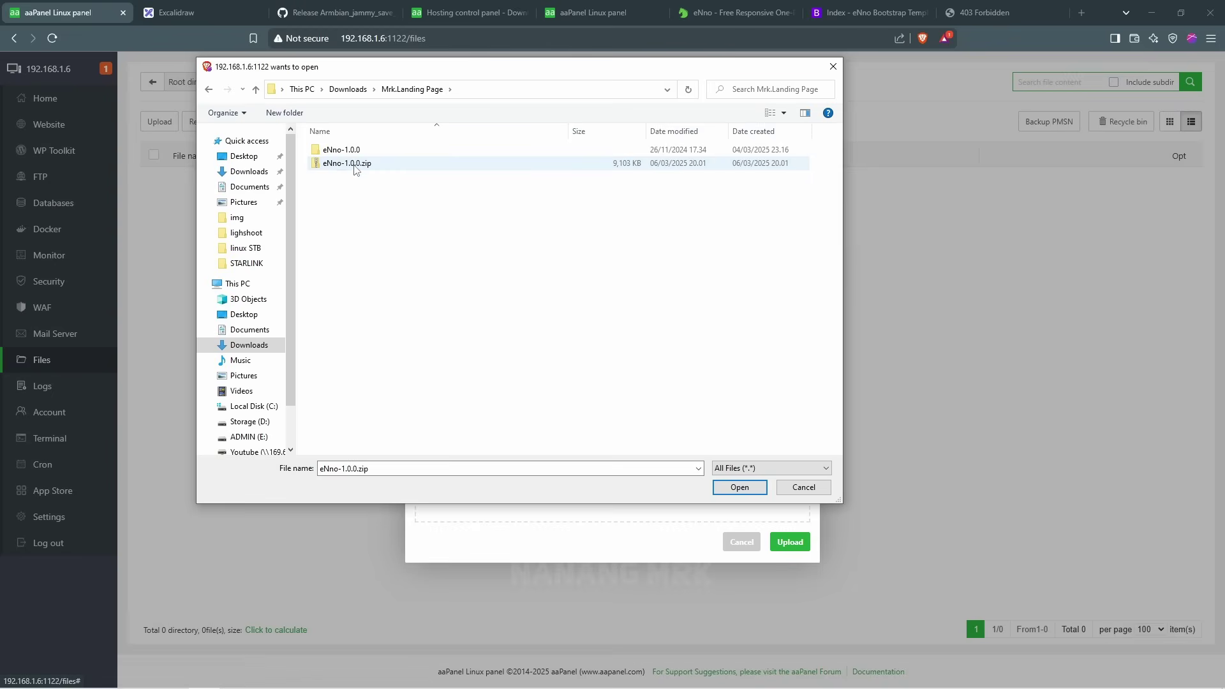
pyautogui.click(740, 488)
pyautogui.click(781, 544)
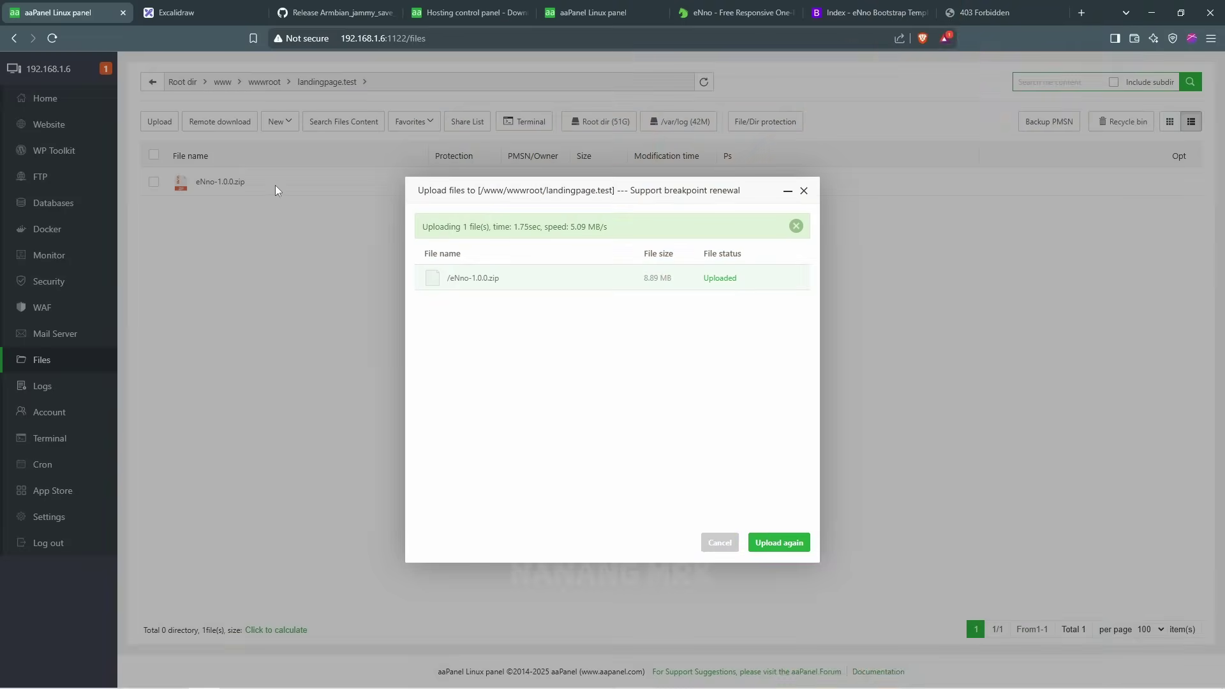
pyautogui.click(803, 192)
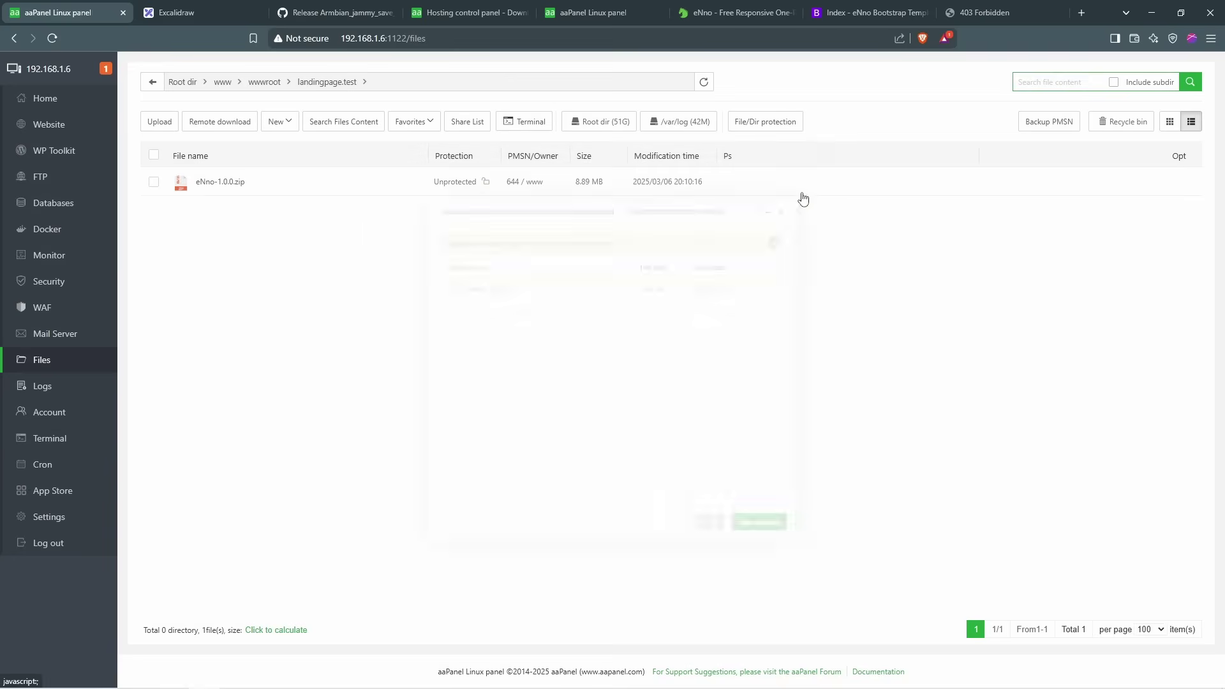
# Step: Extract eNno-1.0.0.zip in landingpage.test and open the eNno-1.0.0 folder
pyautogui.rightClick(317, 191)
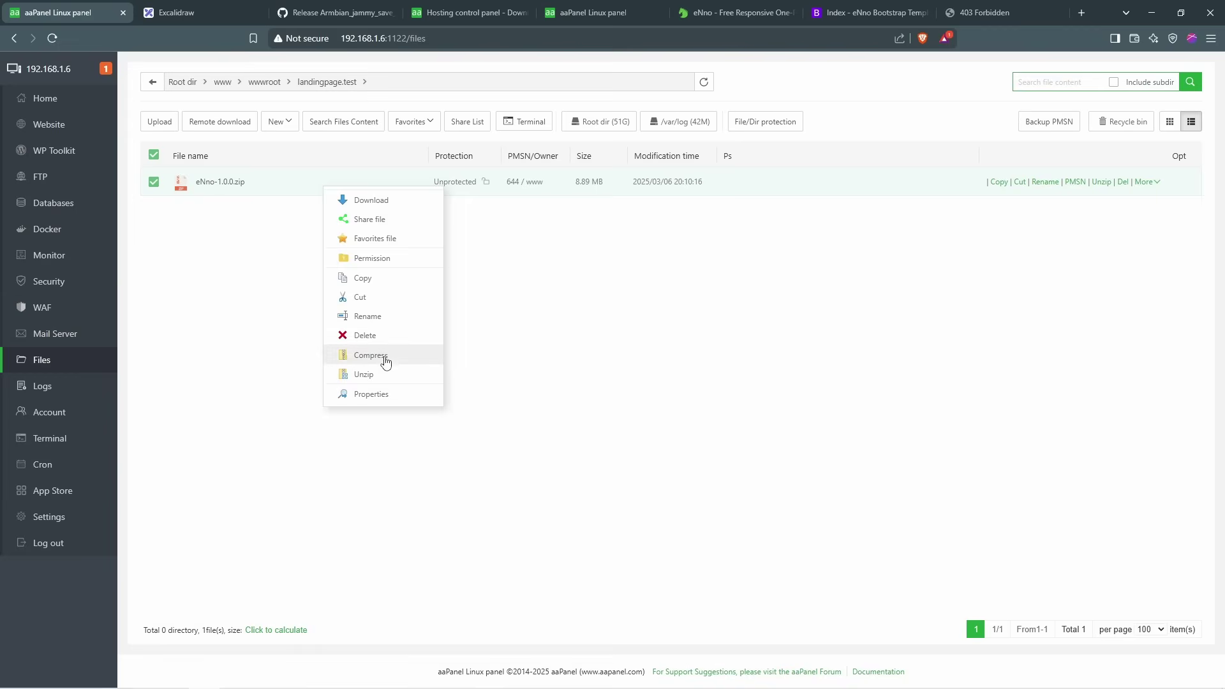
pyautogui.click(364, 374)
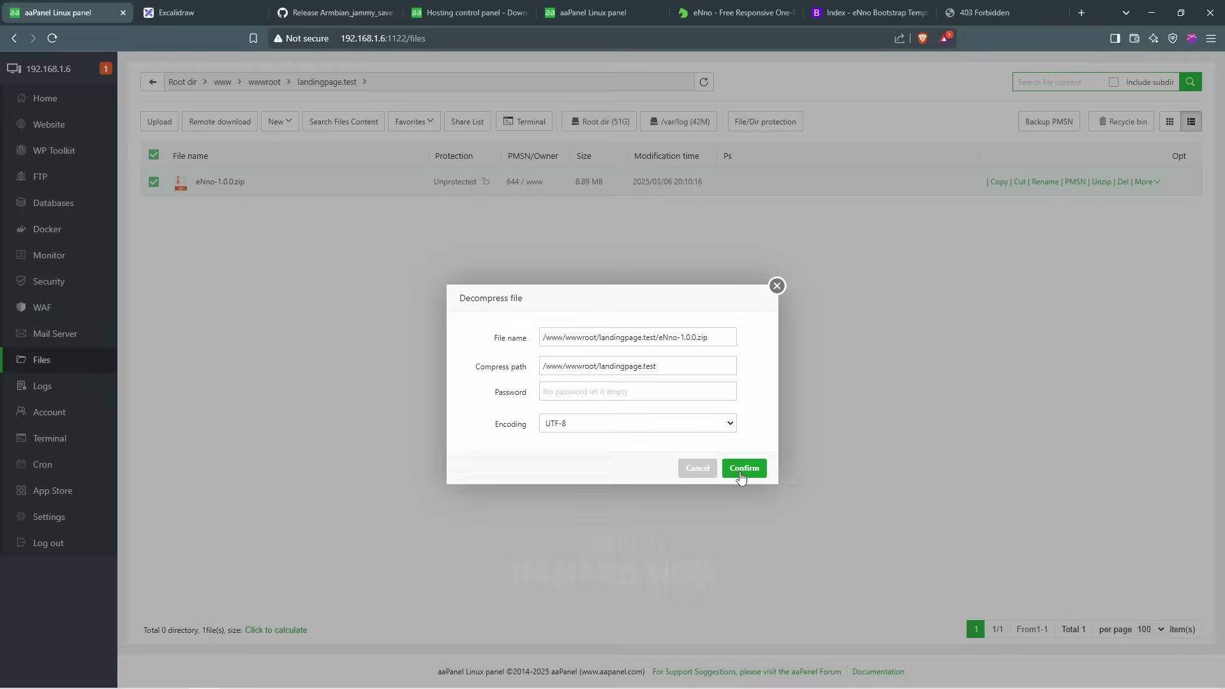
pyautogui.click(737, 468)
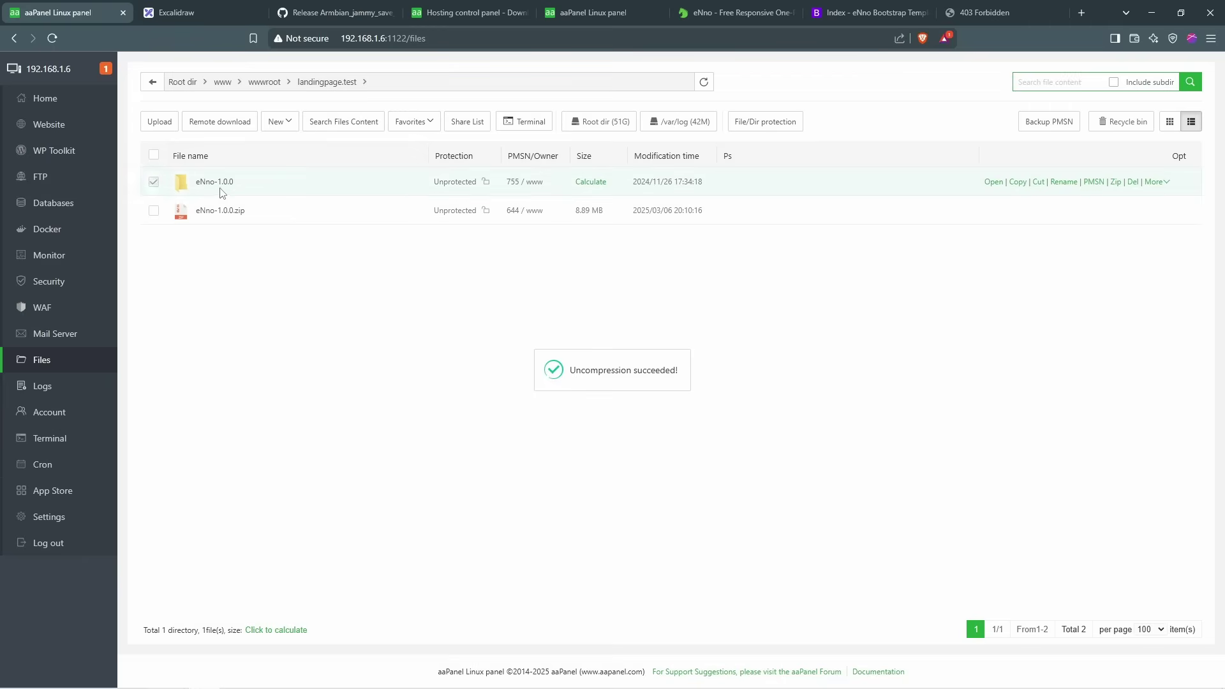
pyautogui.click(220, 184)
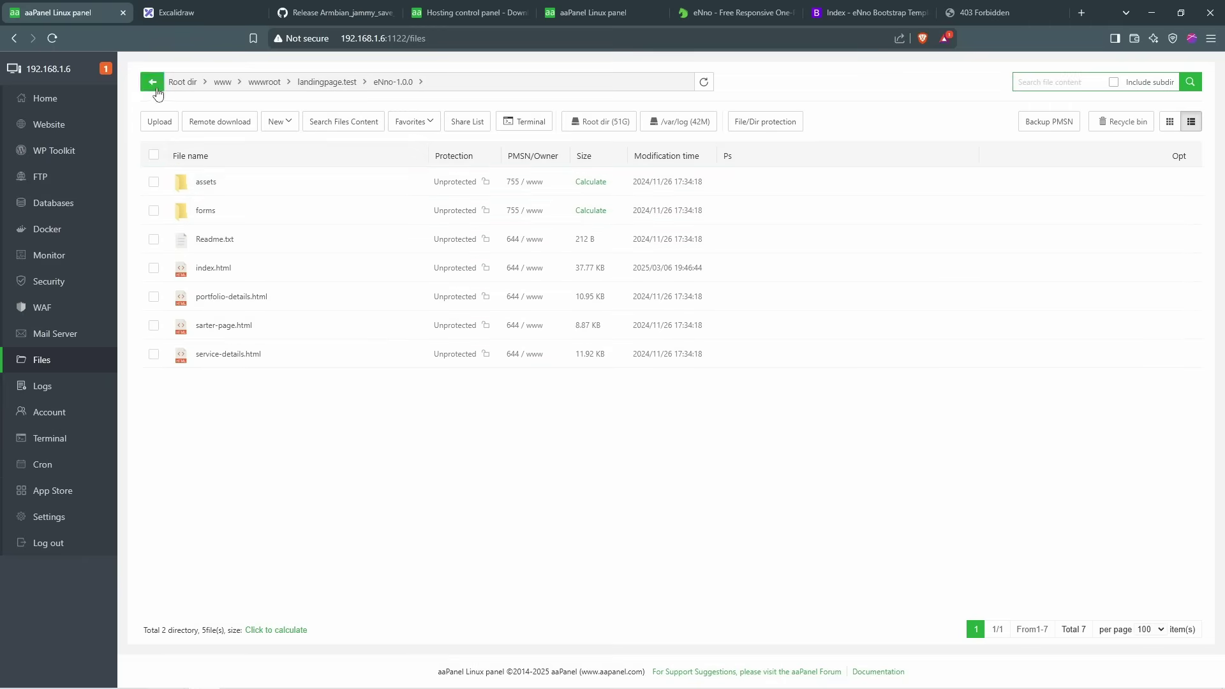
# Step: Move all seven items from eNno-1.0.0 into the landingpage.test root
pyautogui.click(1021, 10)
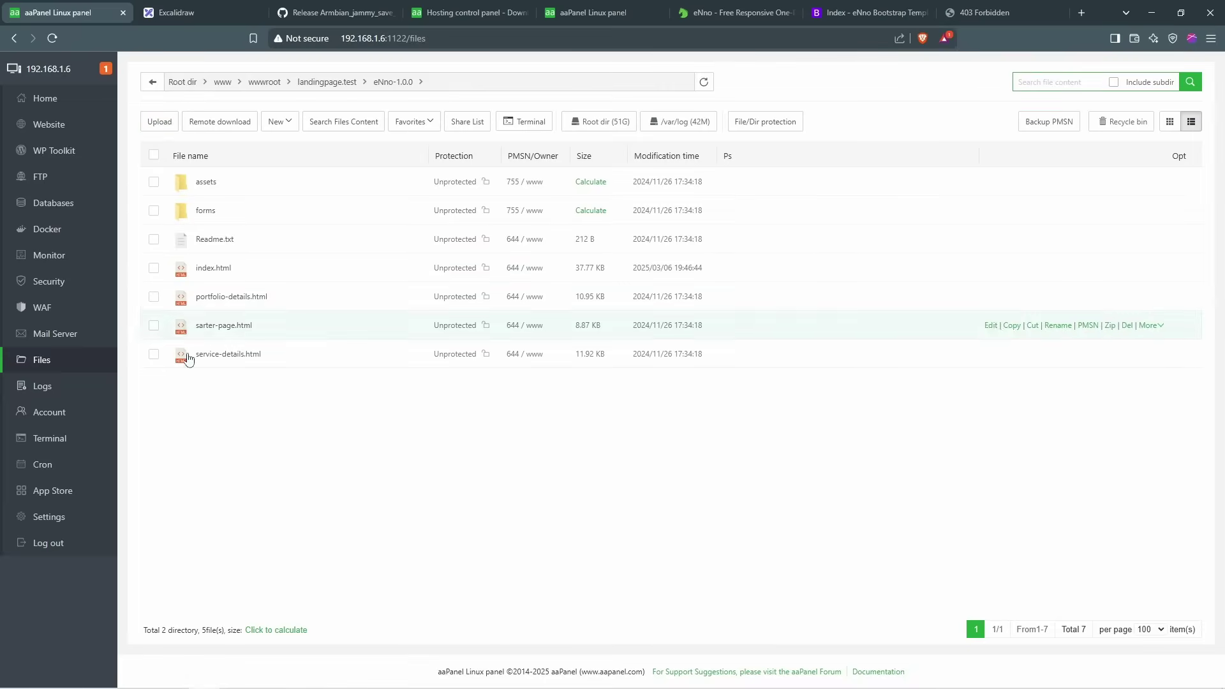
pyautogui.click(154, 155)
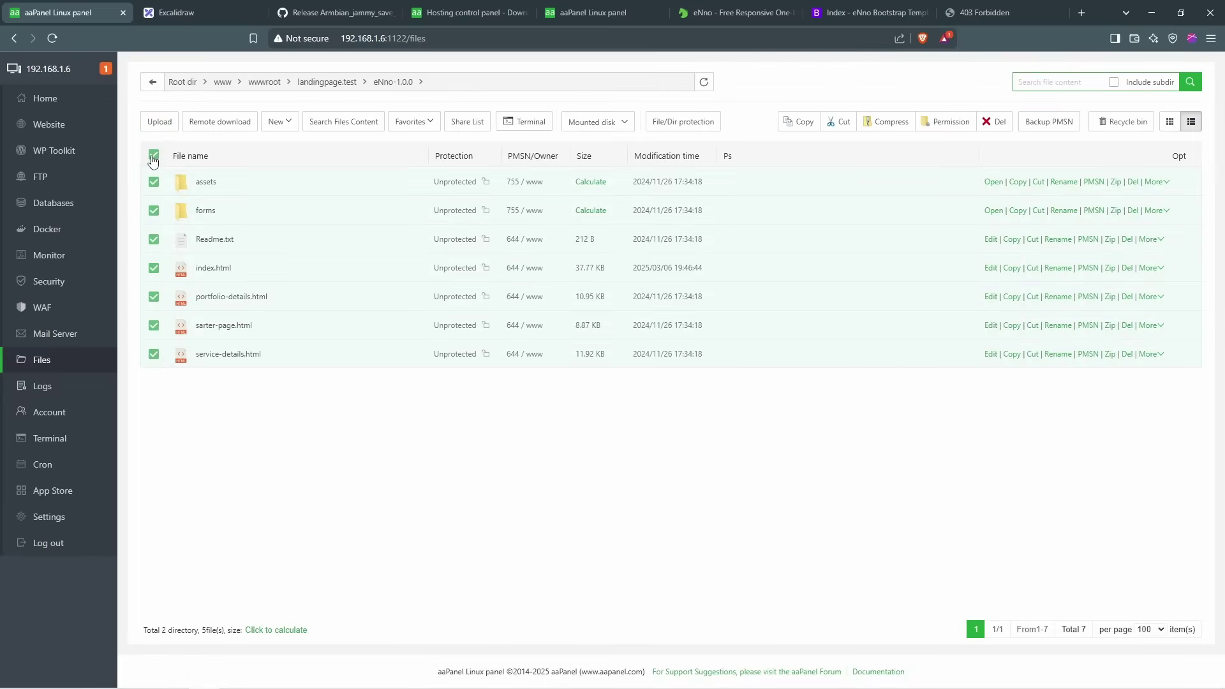
pyautogui.rightClick(317, 286)
pyautogui.click(356, 317)
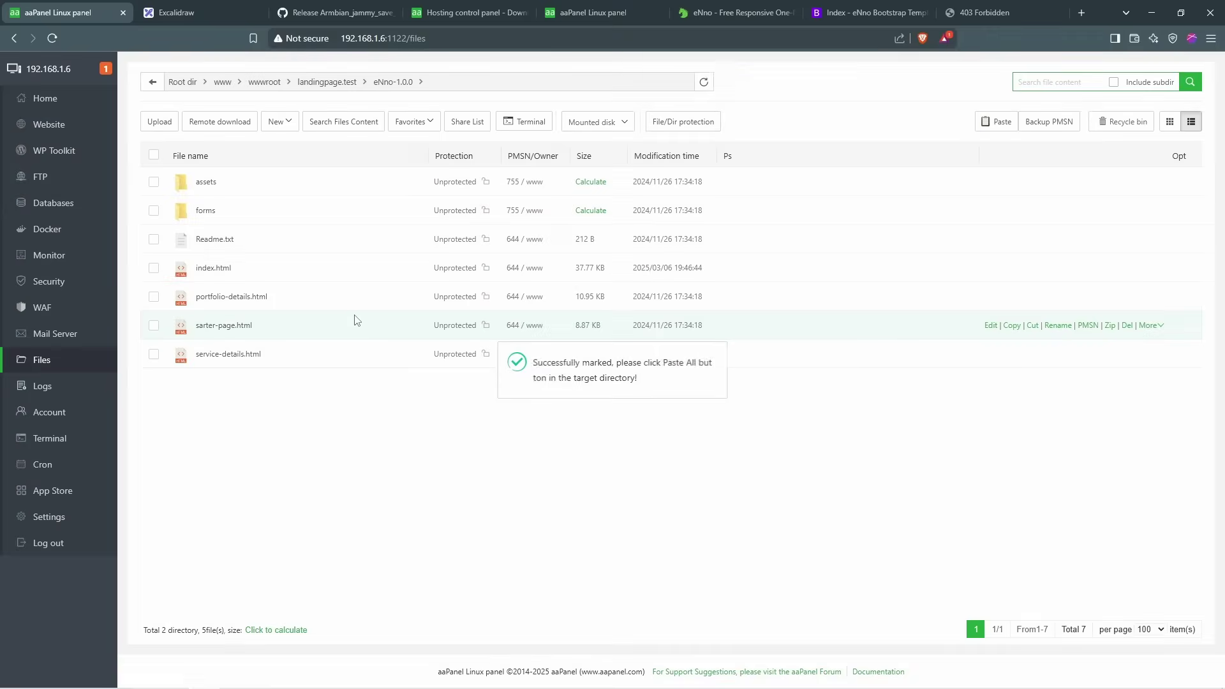
pyautogui.click(327, 83)
pyautogui.rightClick(302, 297)
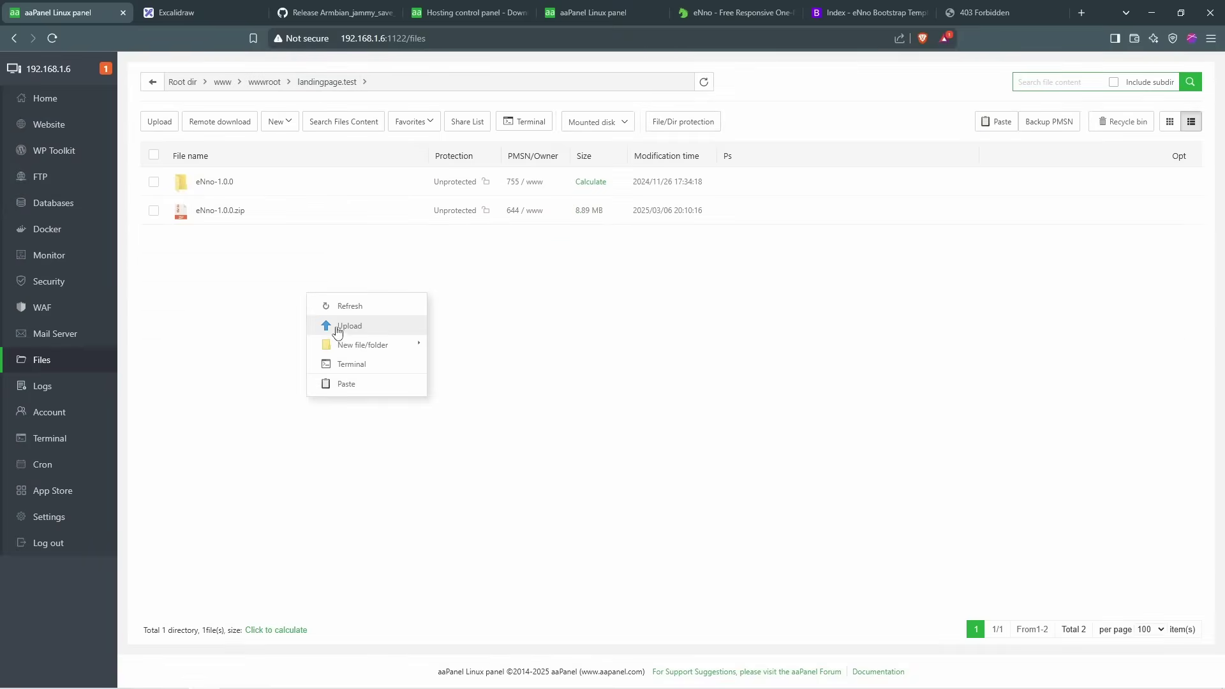
pyautogui.click(362, 384)
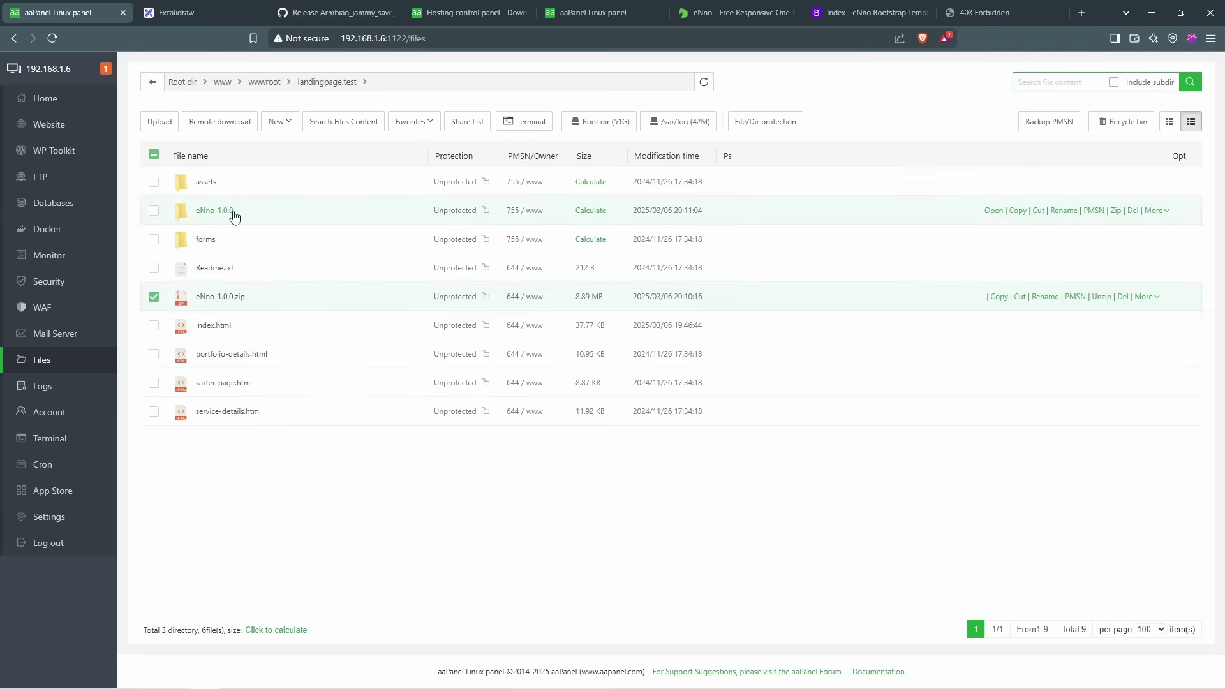
# Step: Delete the emptied eNno-1.0.0 folder and eNno-1.0.0.zip from landingpage.test
pyautogui.click(215, 210)
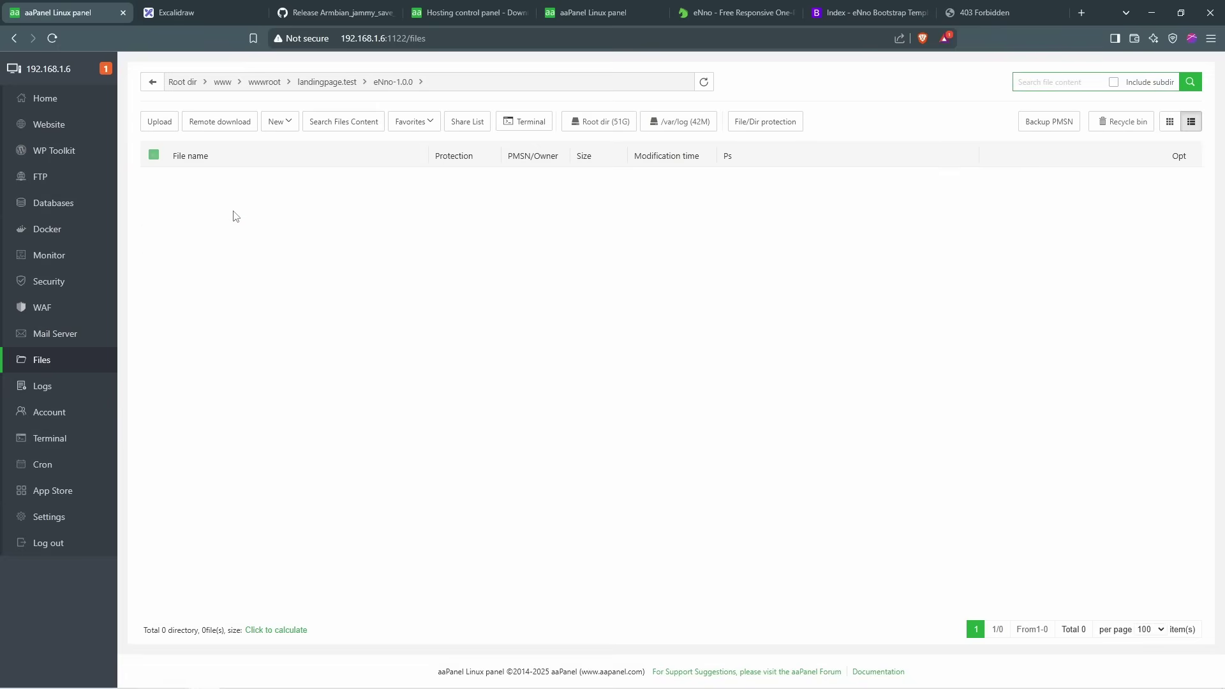
pyautogui.click(152, 85)
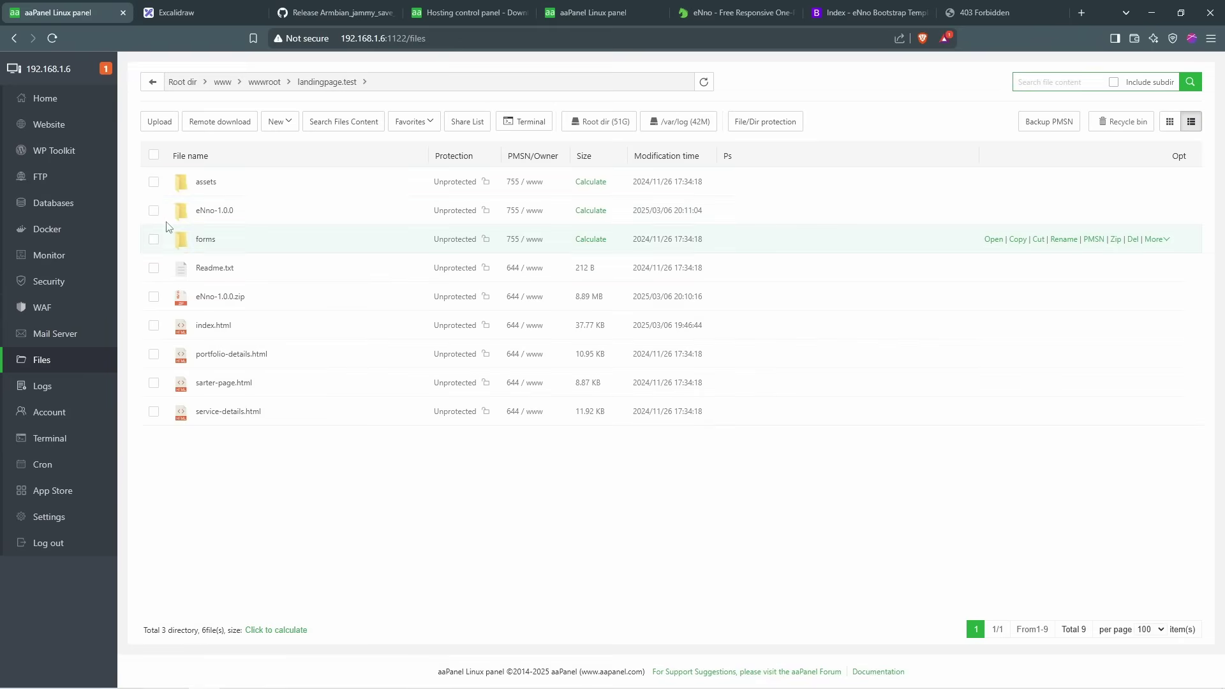
pyautogui.click(155, 299)
pyautogui.click(316, 393)
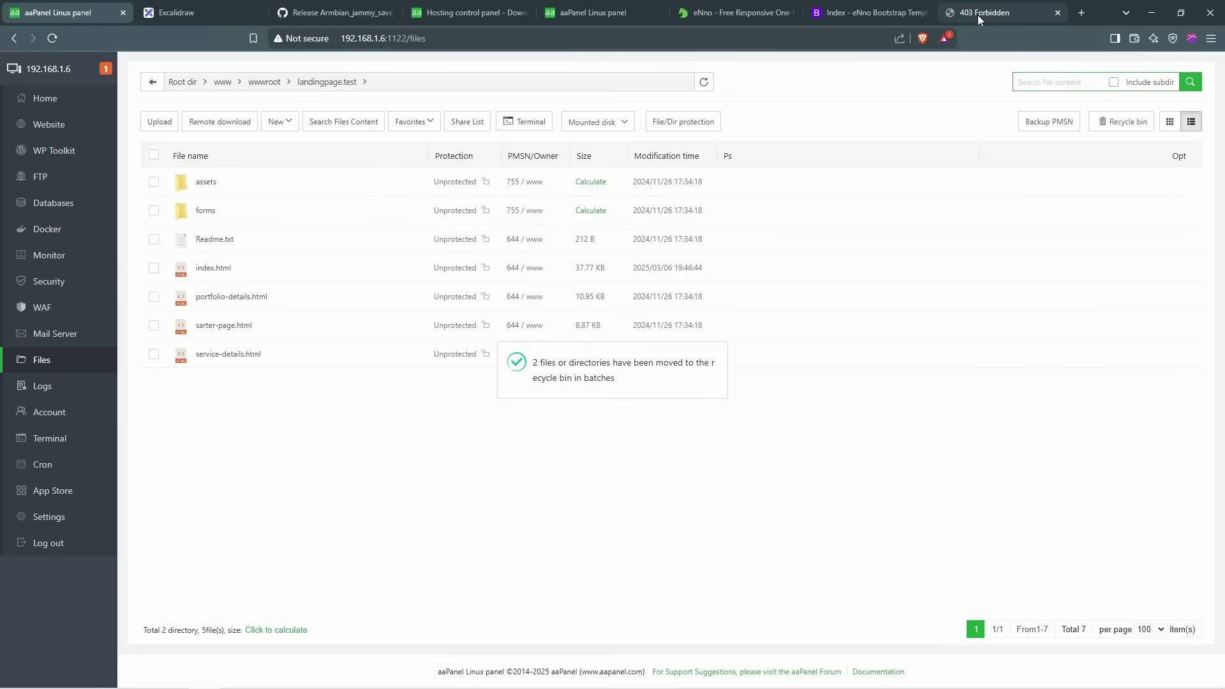
pyautogui.click(978, 14)
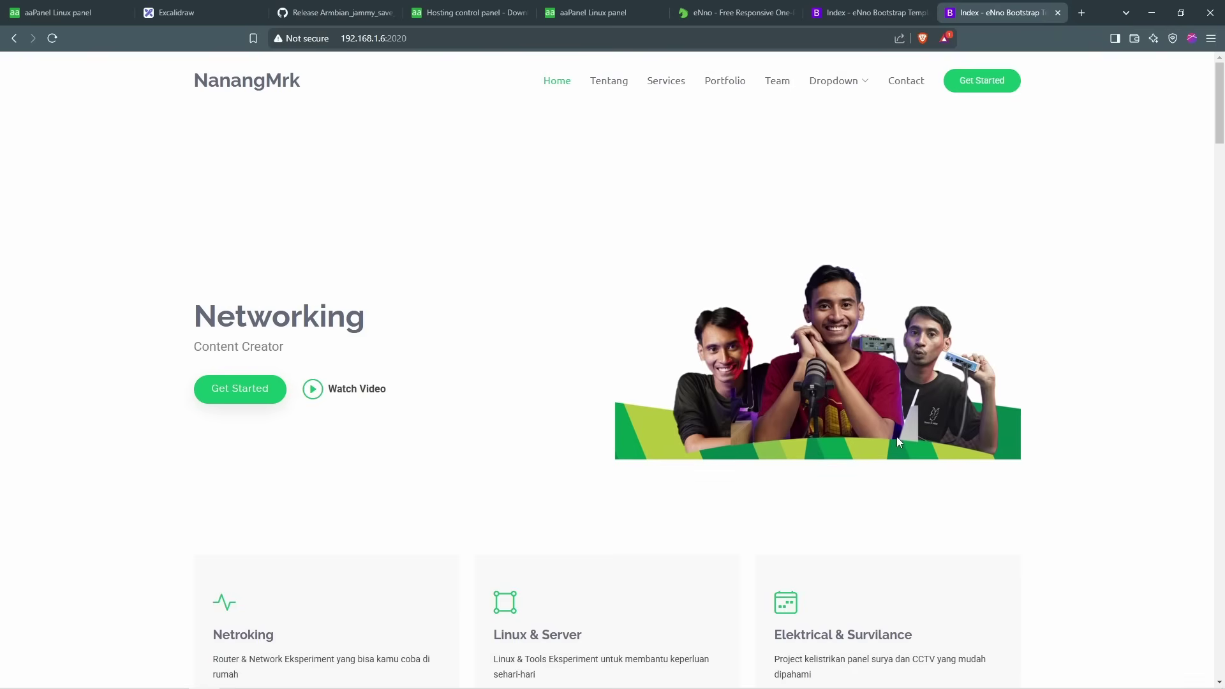
# Step: Scroll through the Networking – Content Creator landing page now served at 192.168.1.6:2020
pyautogui.scroll(-1, 691, 287)
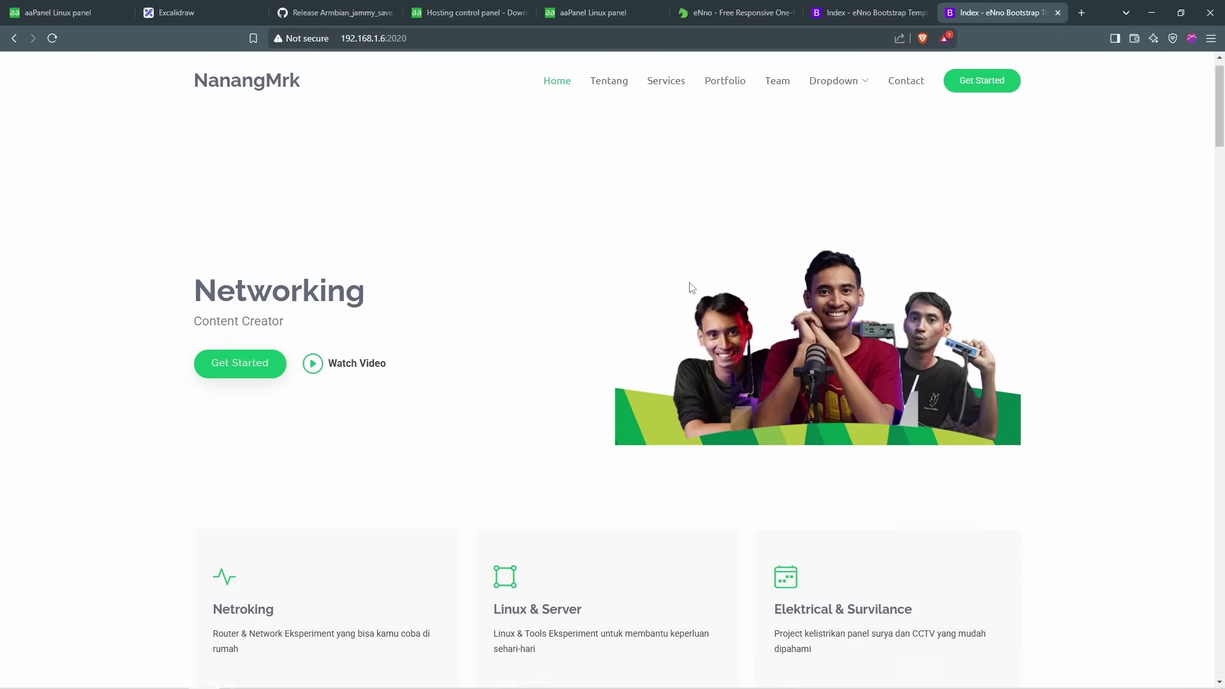
pyautogui.scroll(-5, 692, 314)
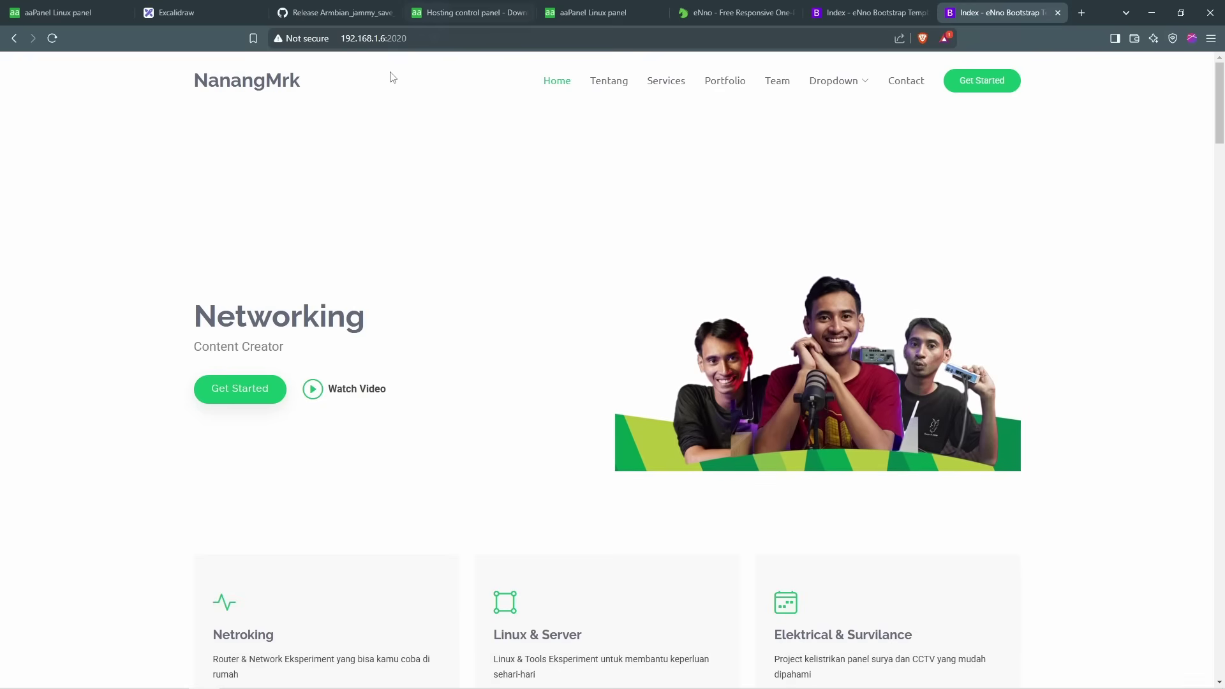
pyautogui.click(431, 38)
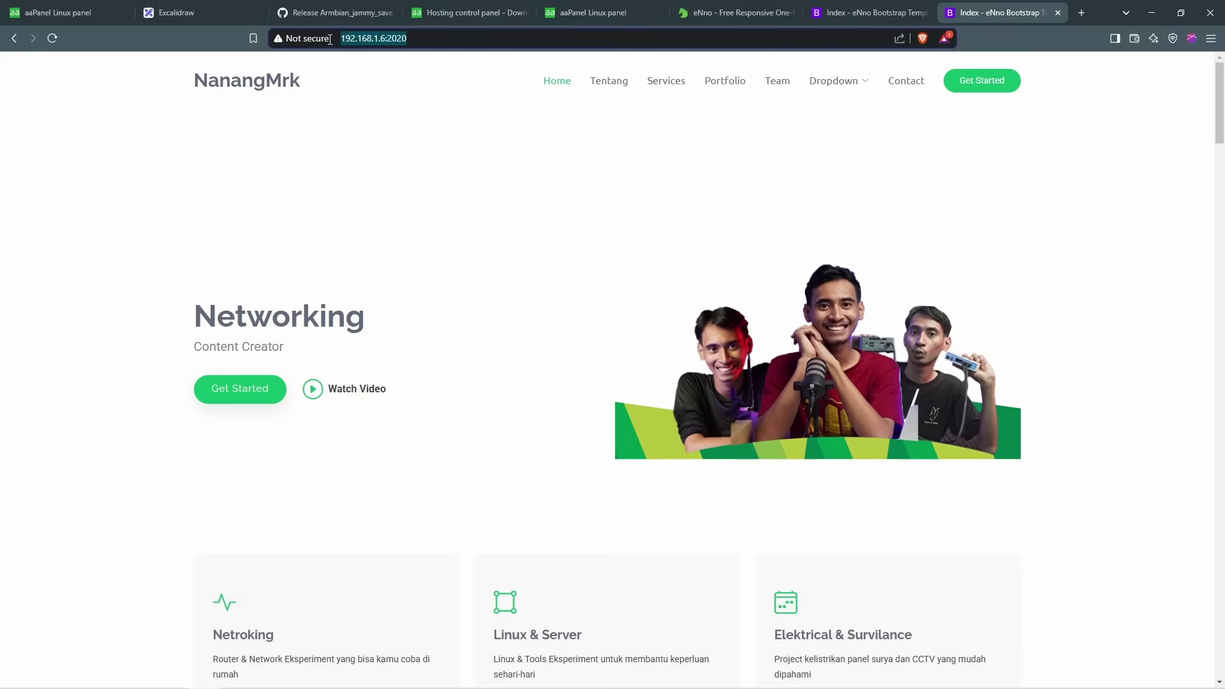
pyautogui.scroll(-3, 661, 355)
pyautogui.scroll(3, 666, 350)
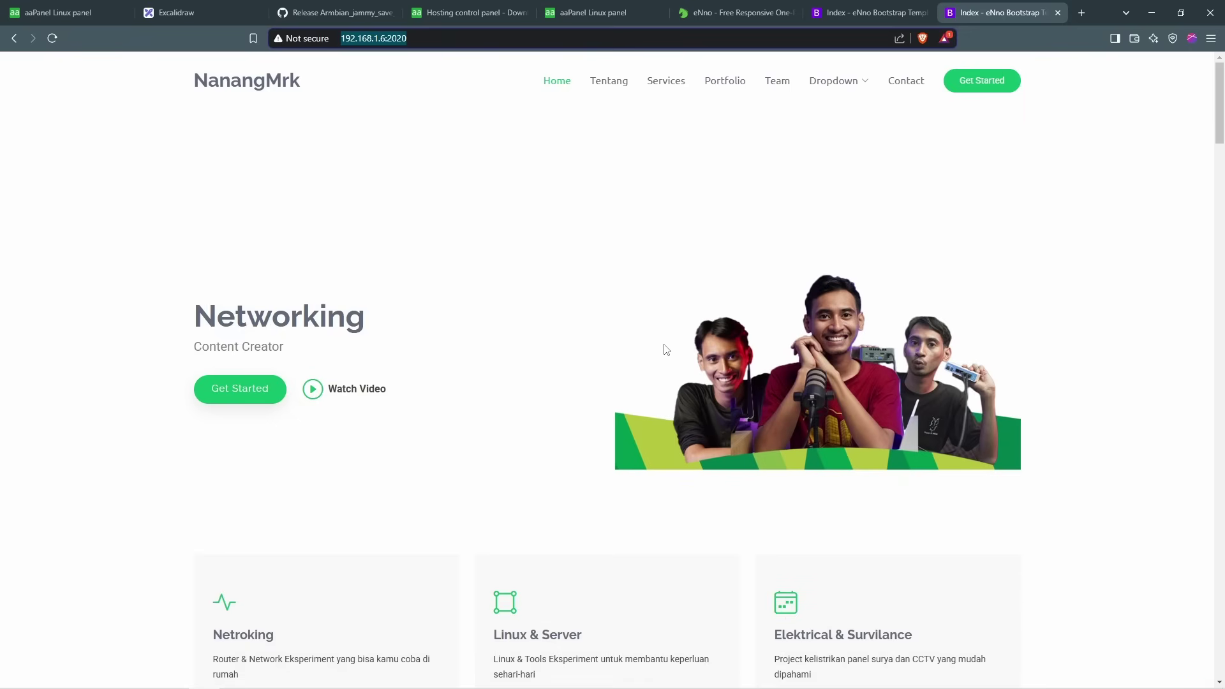
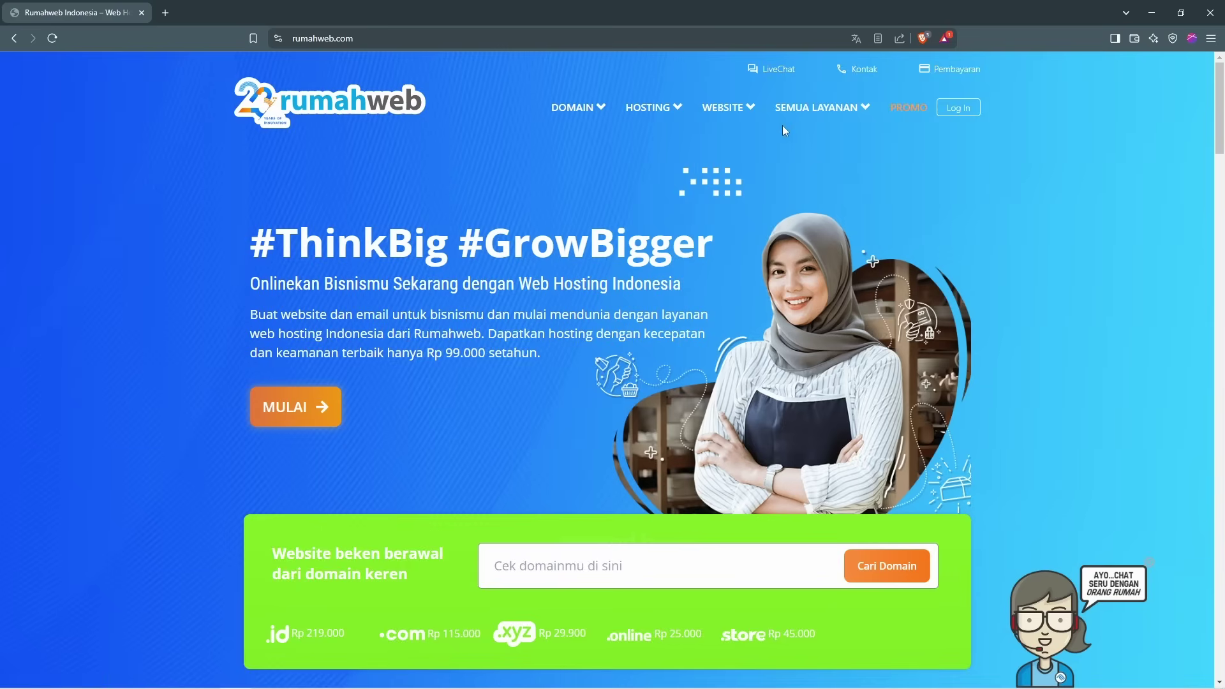
# Step: Sign in to Rumahweb Clientzone with Google and list the hosting and domain products to order
pyautogui.click(950, 109)
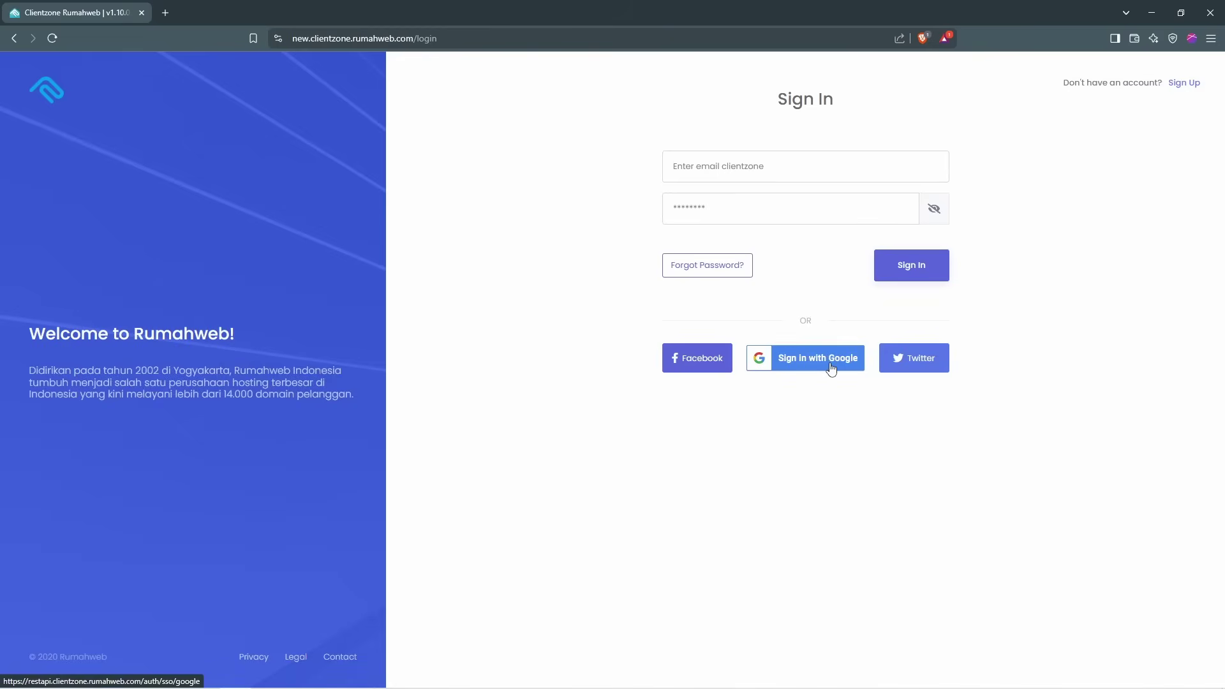
pyautogui.click(831, 369)
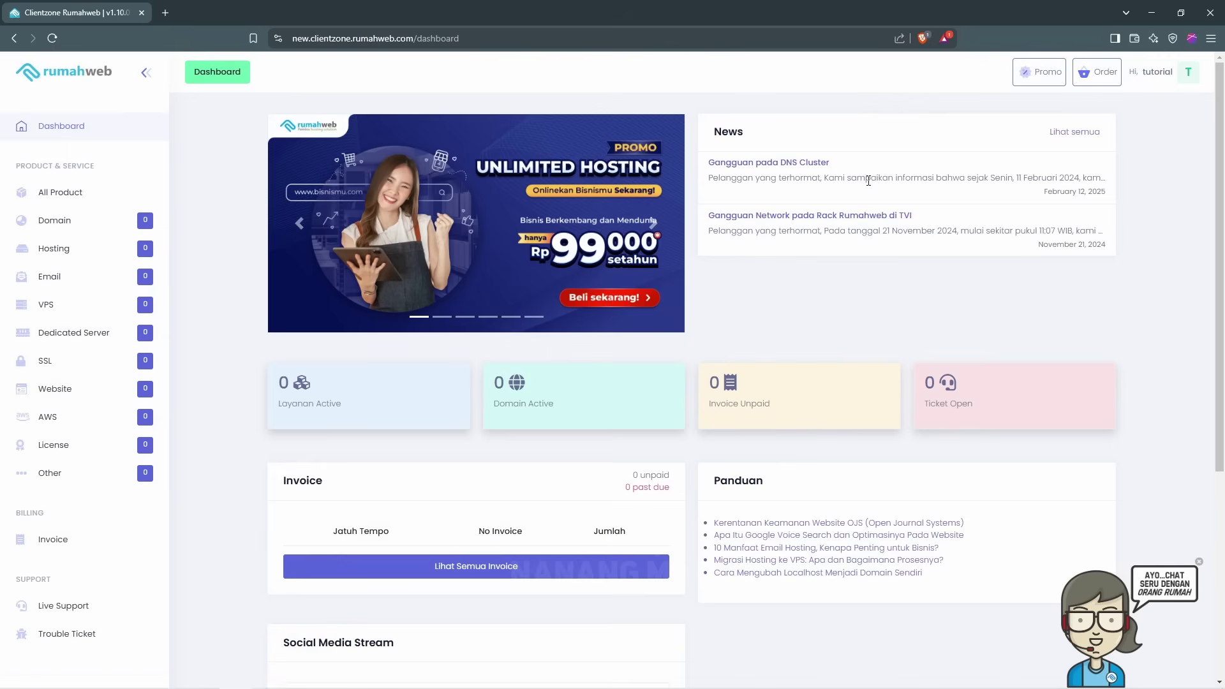
pyautogui.rightClick(89, 73)
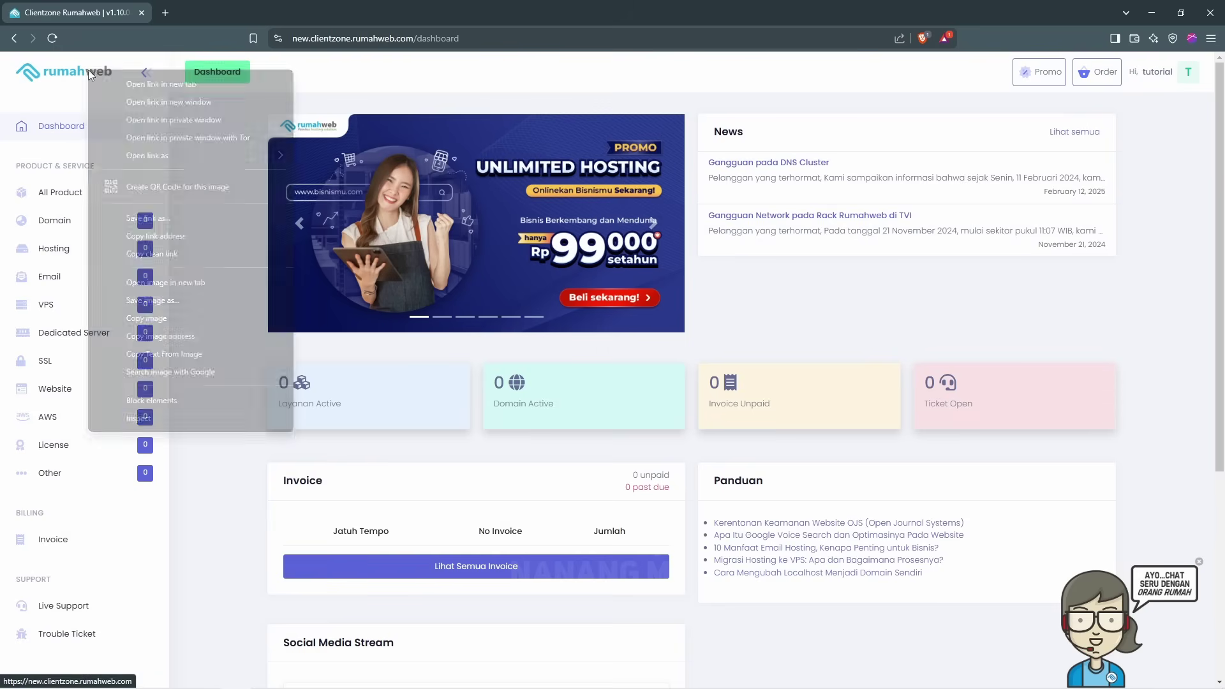
pyautogui.press('Escape')
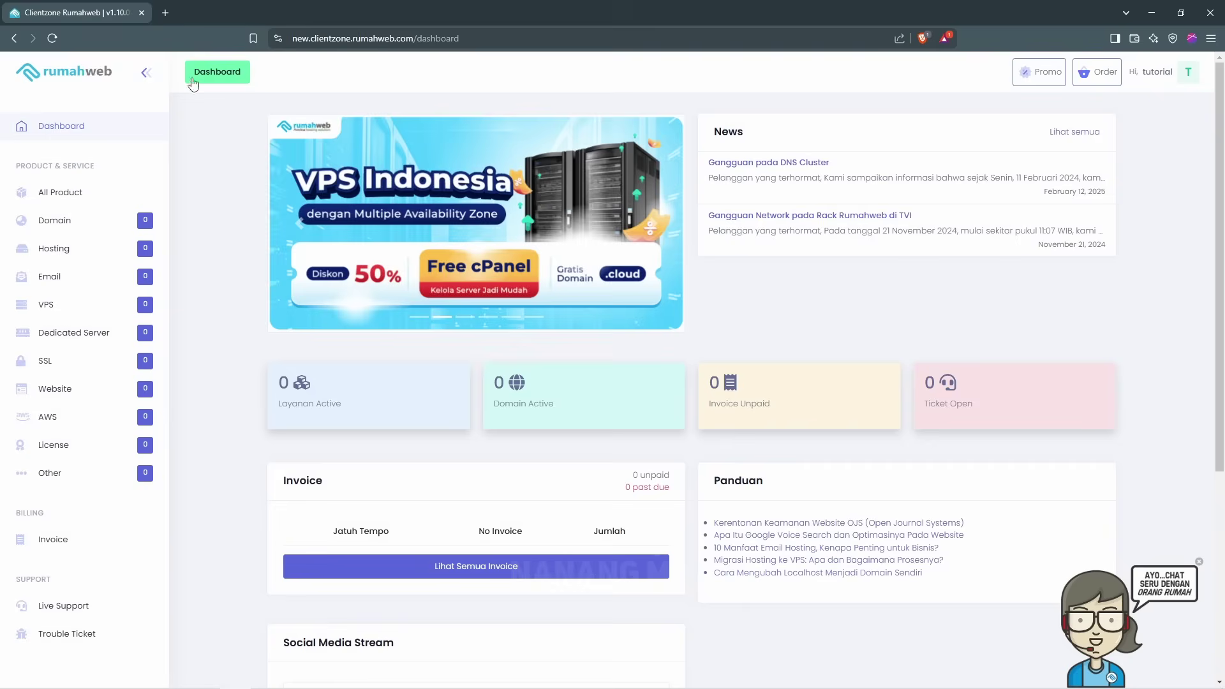
pyautogui.scroll(-5, 193, 84)
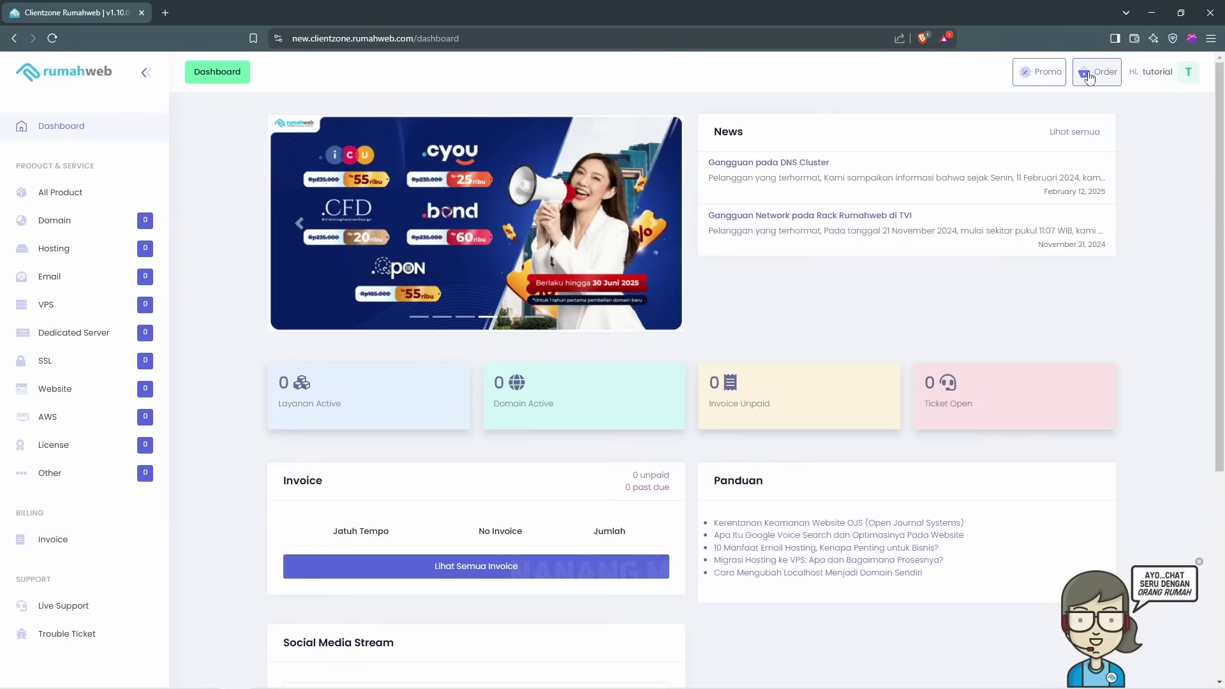
pyautogui.click(1093, 74)
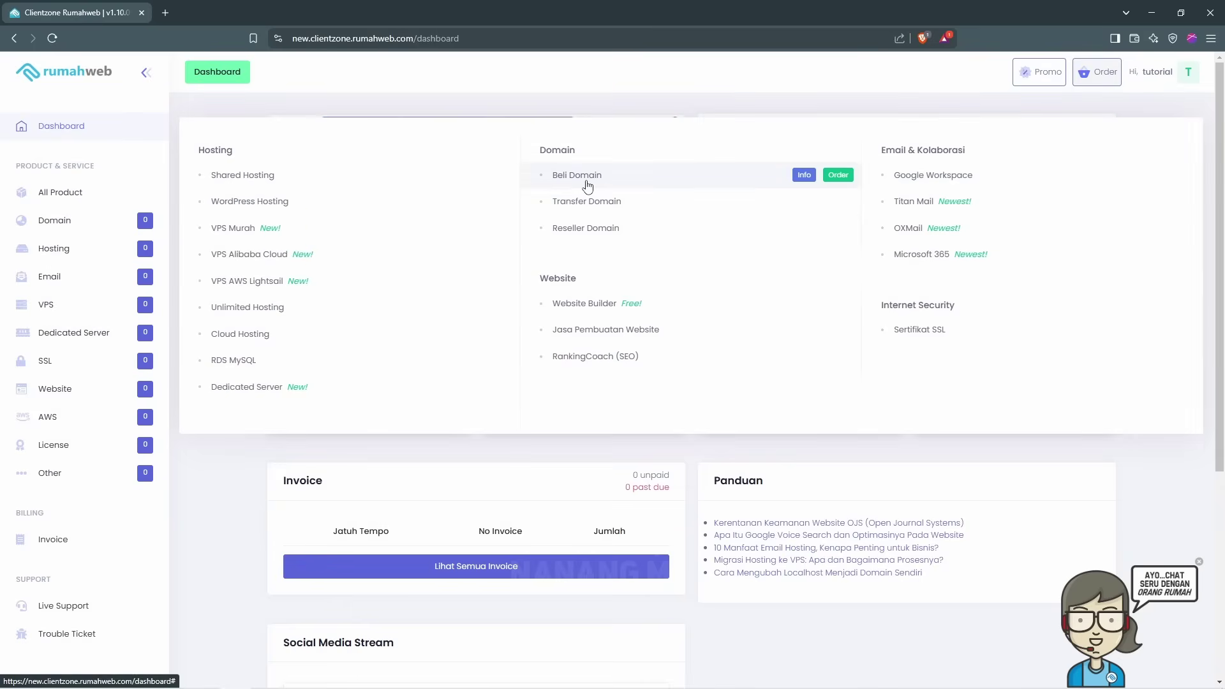
# Step: Go to rumahweb.com in a new tab and open its Beli Domain page
pyautogui.hotkey('ctrl', 't')
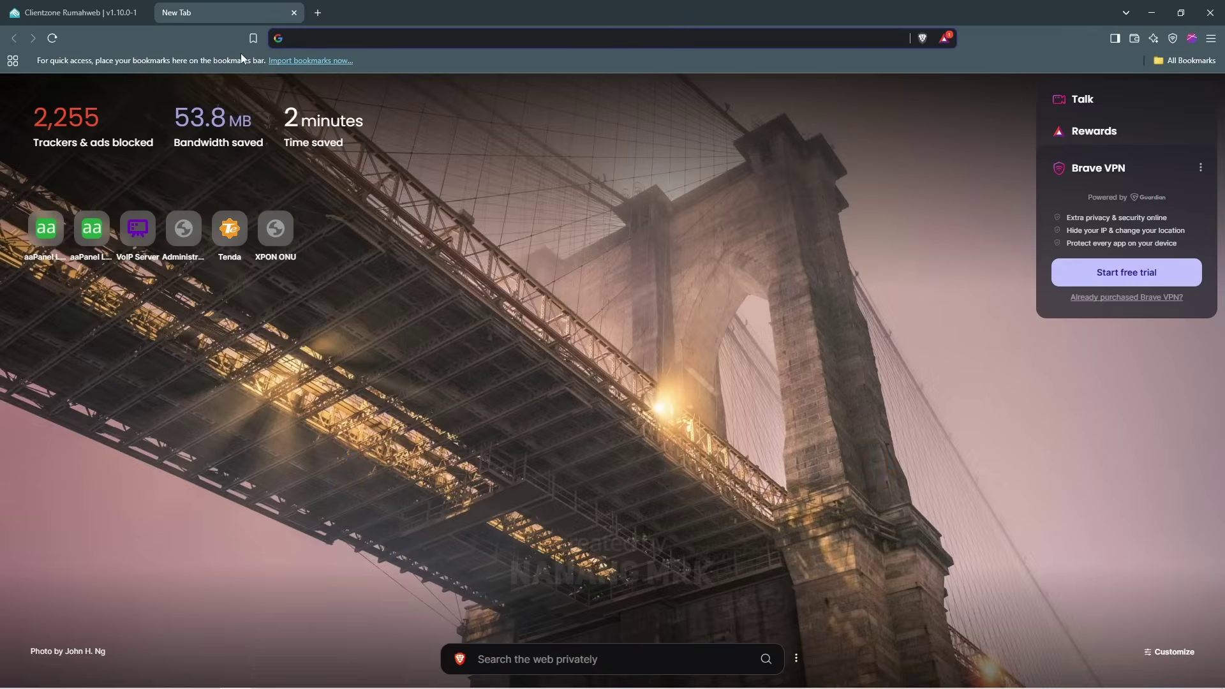
pyautogui.write('rumahweb')
pyautogui.press('Return')
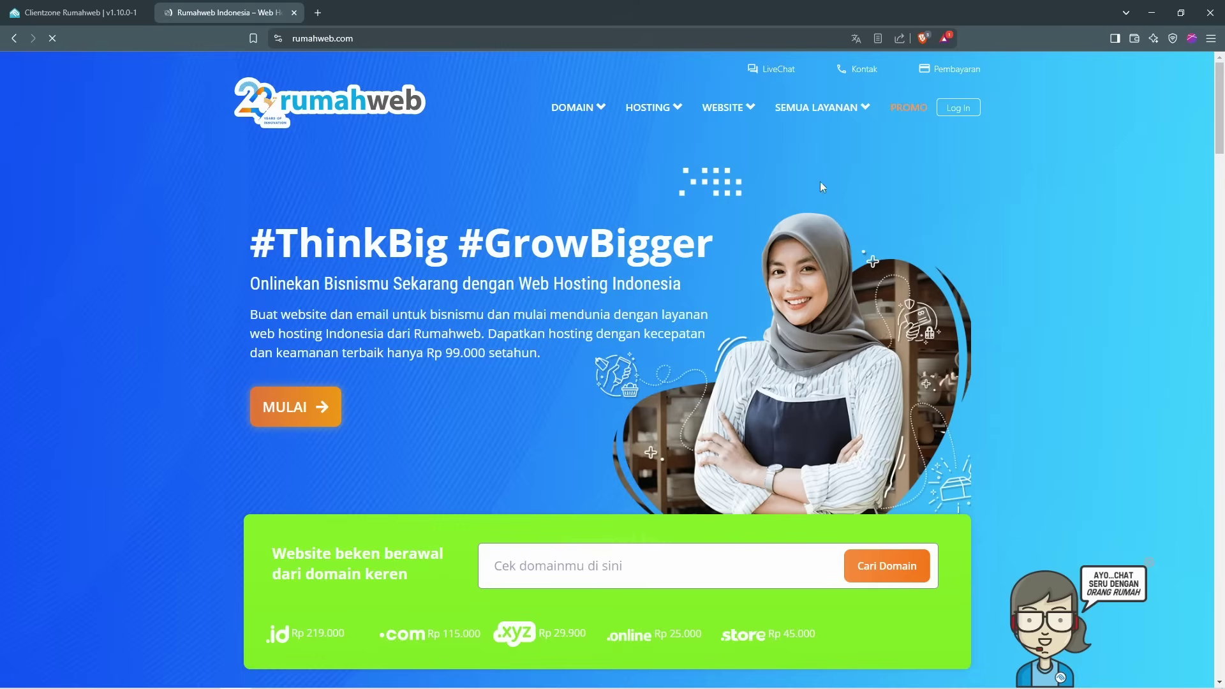
pyautogui.moveTo(583, 119)
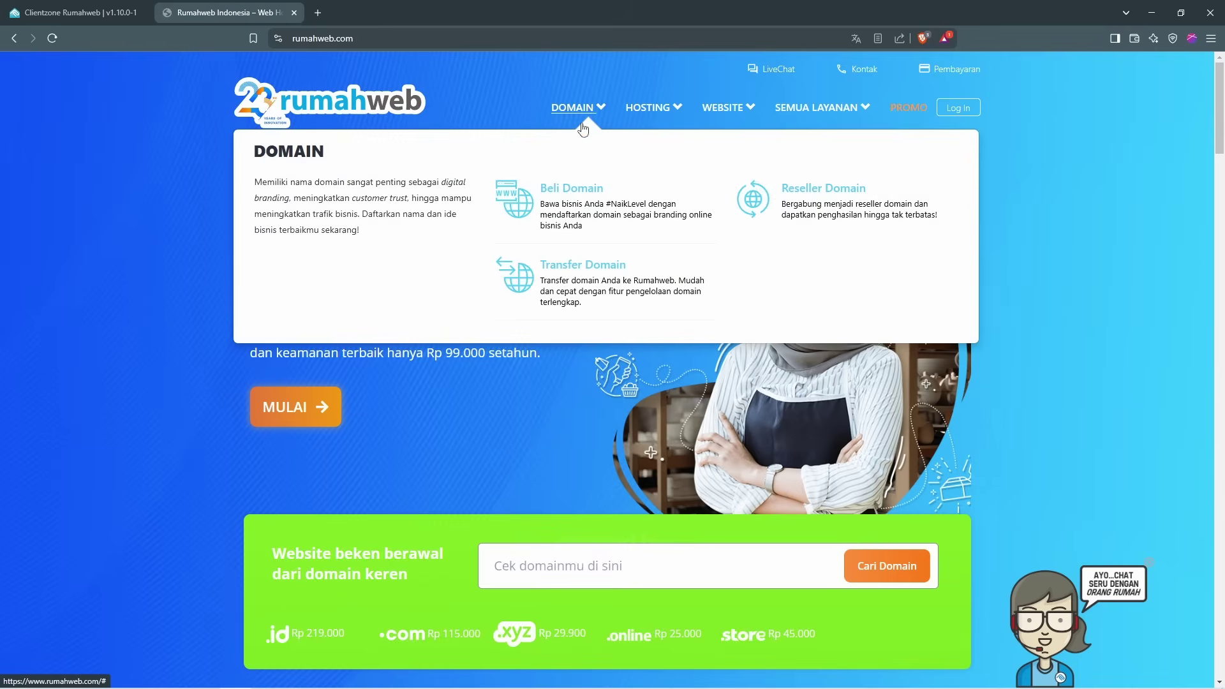
pyautogui.click(578, 191)
pyautogui.scroll(-10, 882, 472)
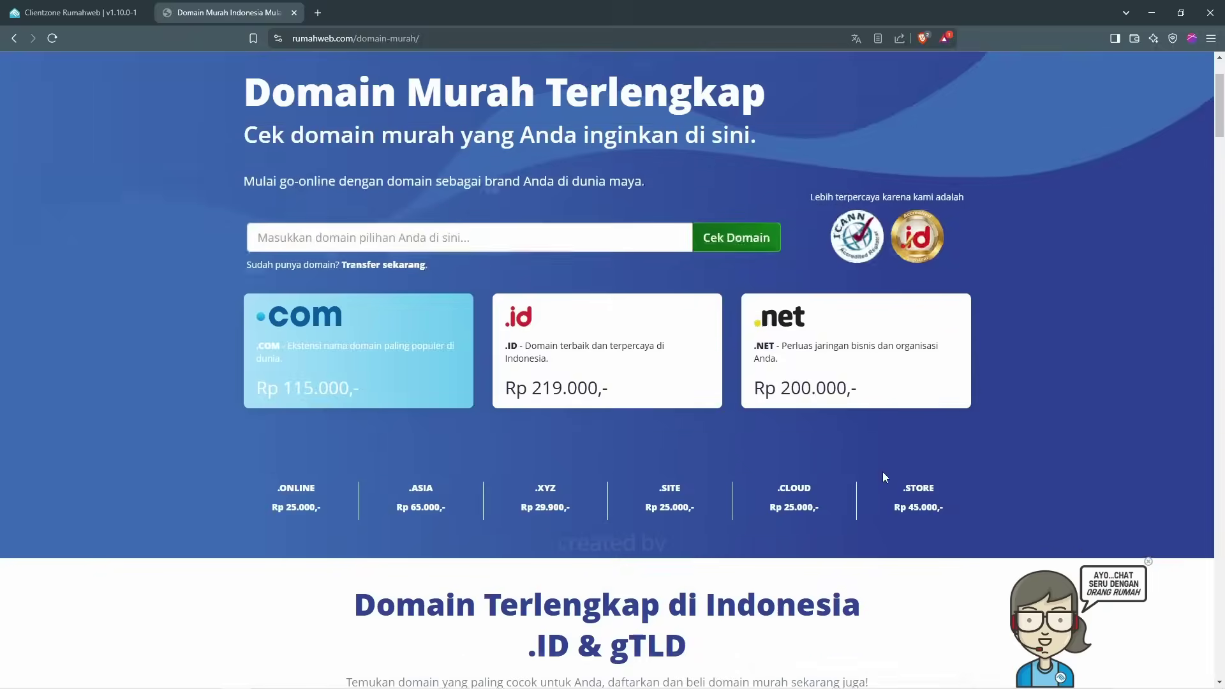
pyautogui.scroll(9, 885, 477)
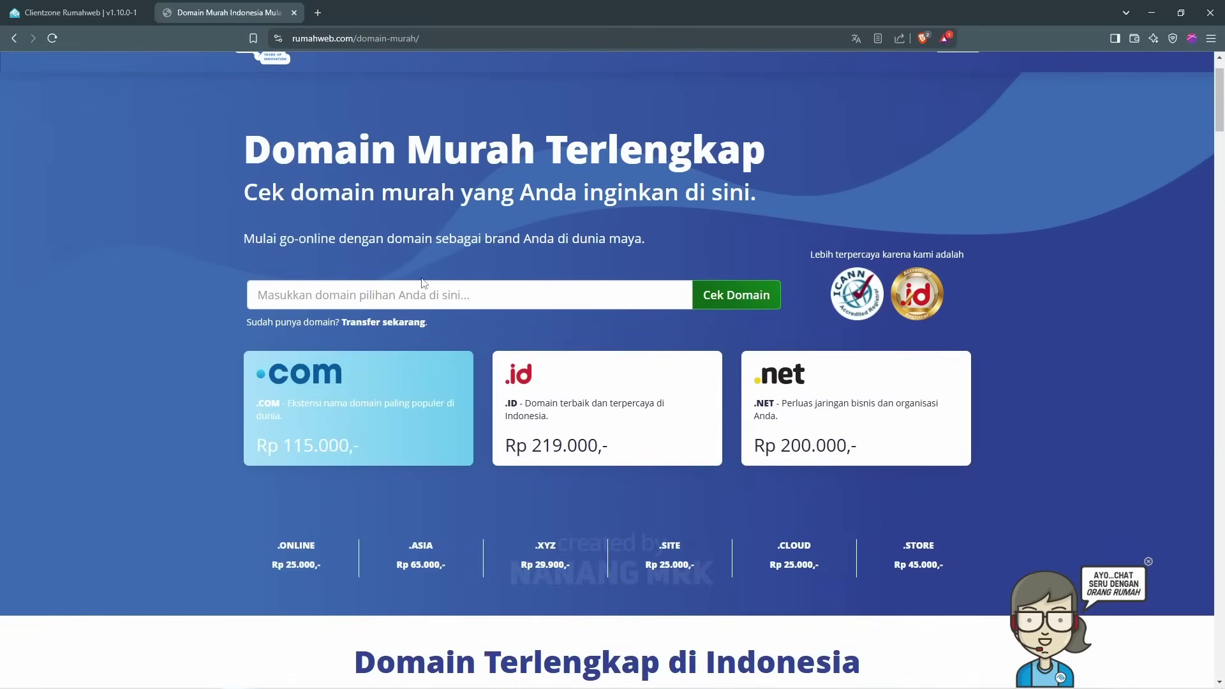
# Step: Search for 'mrk' and review the results, where mrk.my.id is available at Rp 12,000/year
pyautogui.click(428, 288)
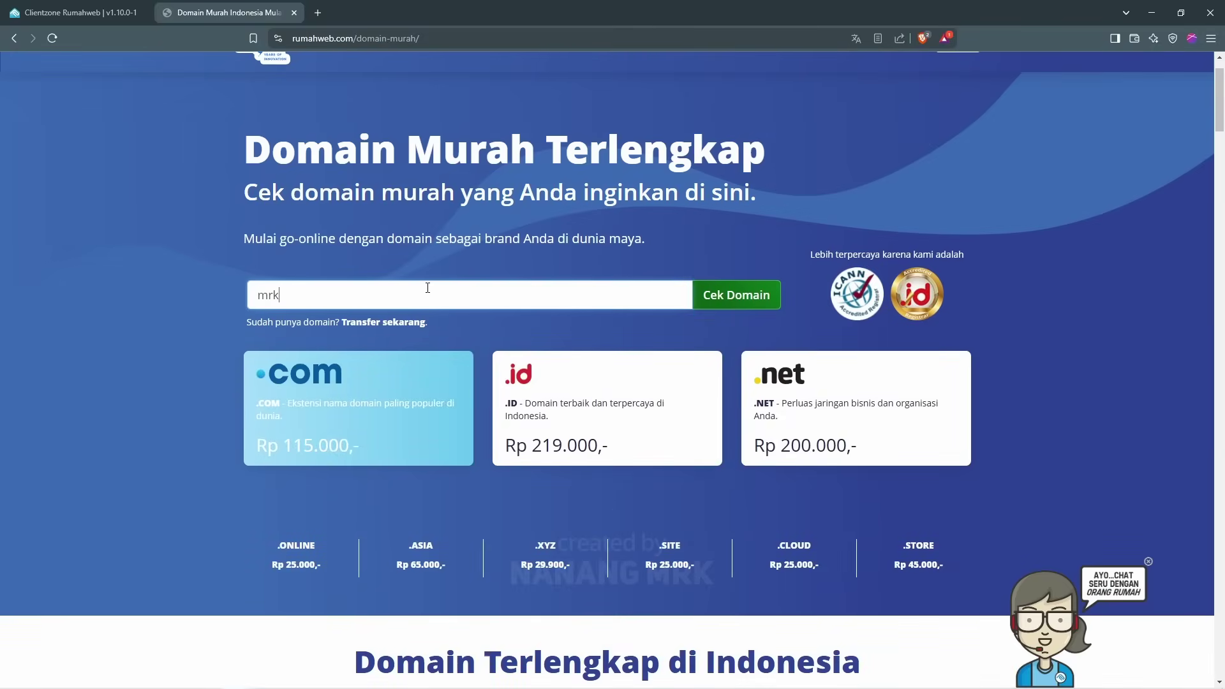
pyautogui.write('mrk')
pyautogui.press('Return')
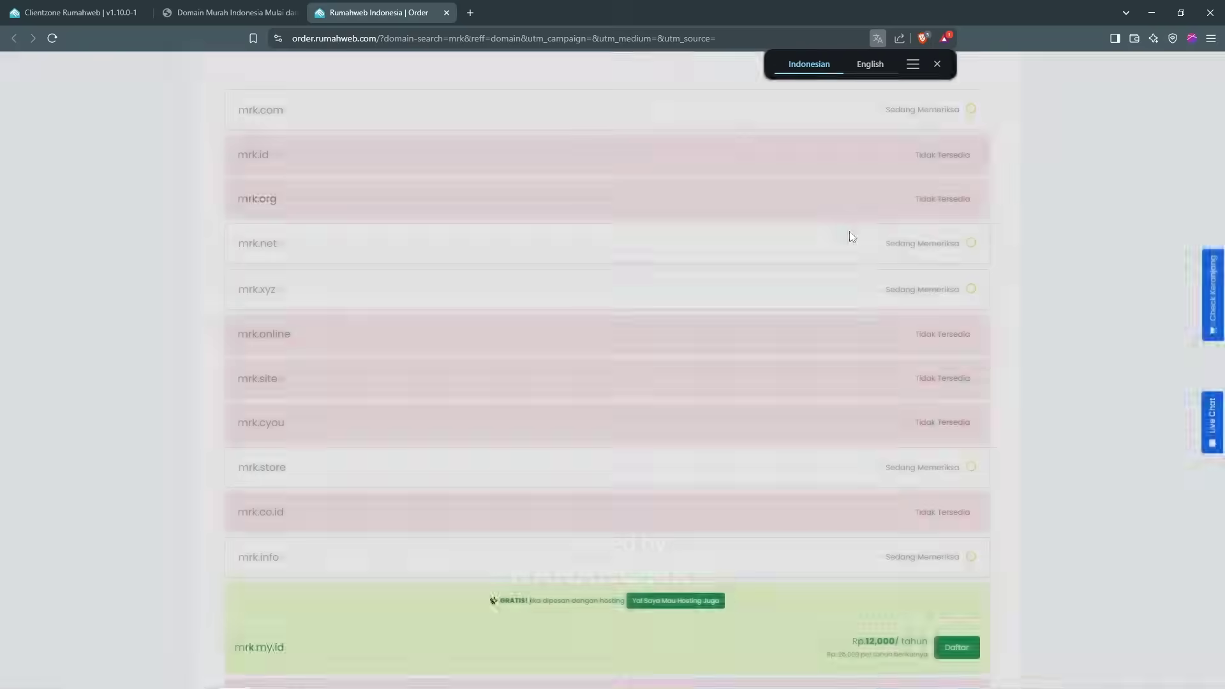
pyautogui.scroll(3, 1149, 238)
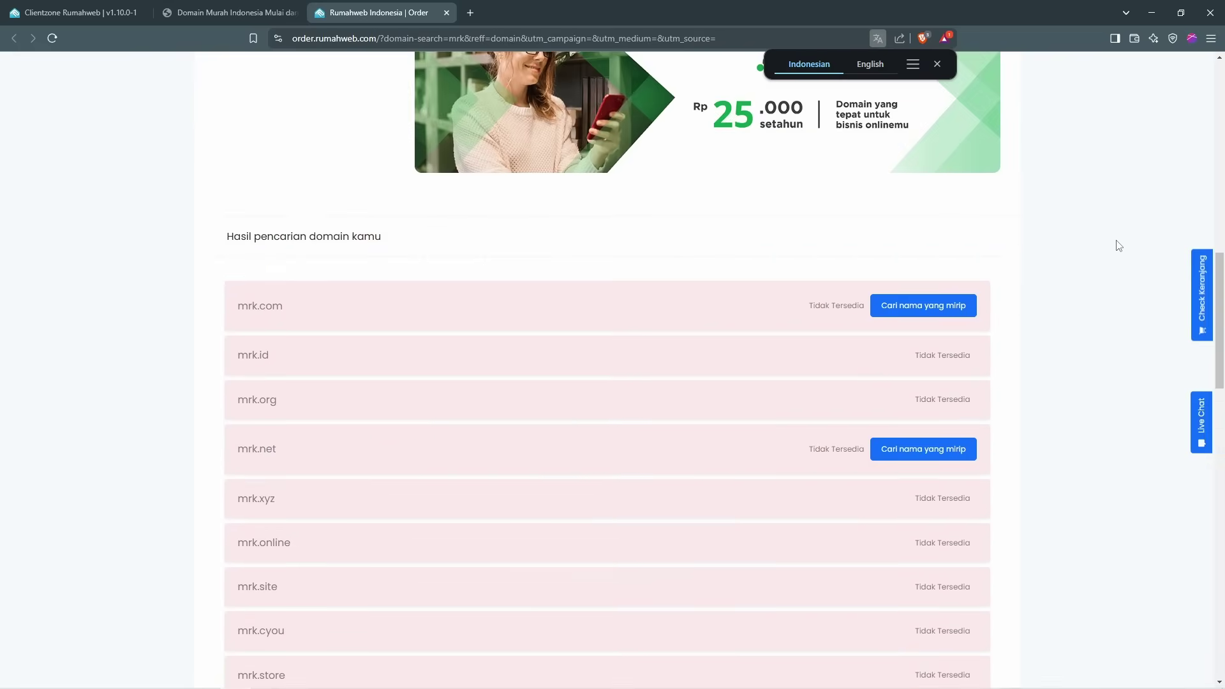
pyautogui.scroll(-1, 588, 277)
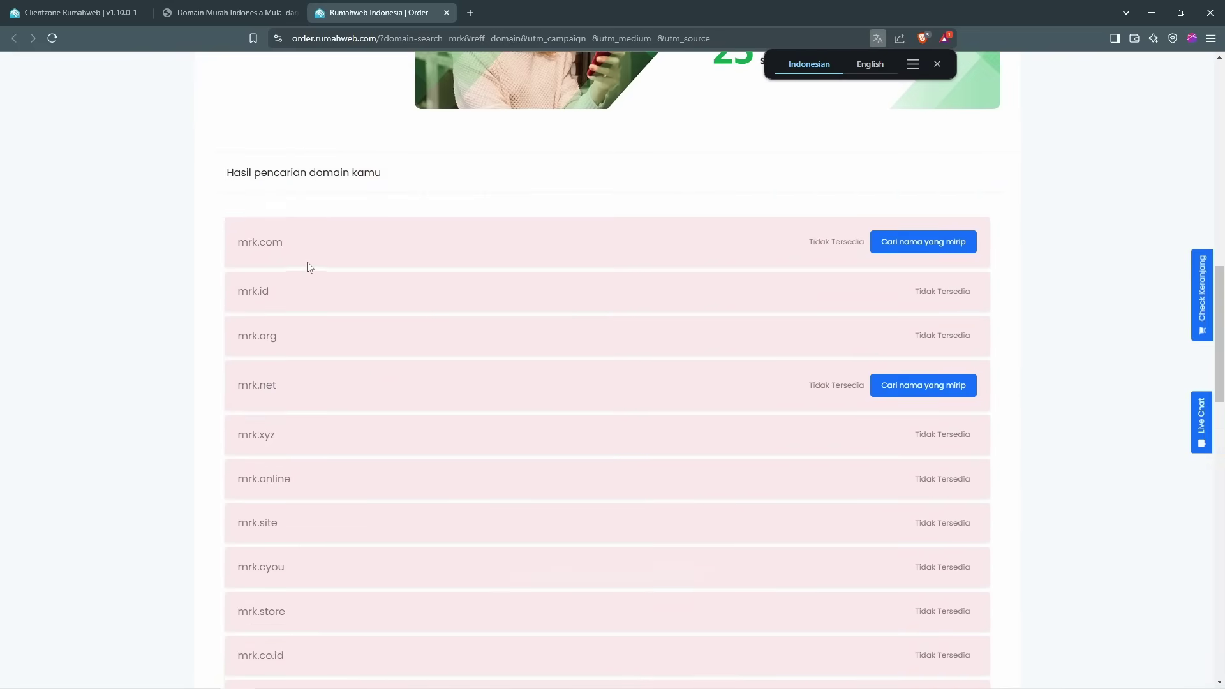
pyautogui.scroll(-7, 309, 267)
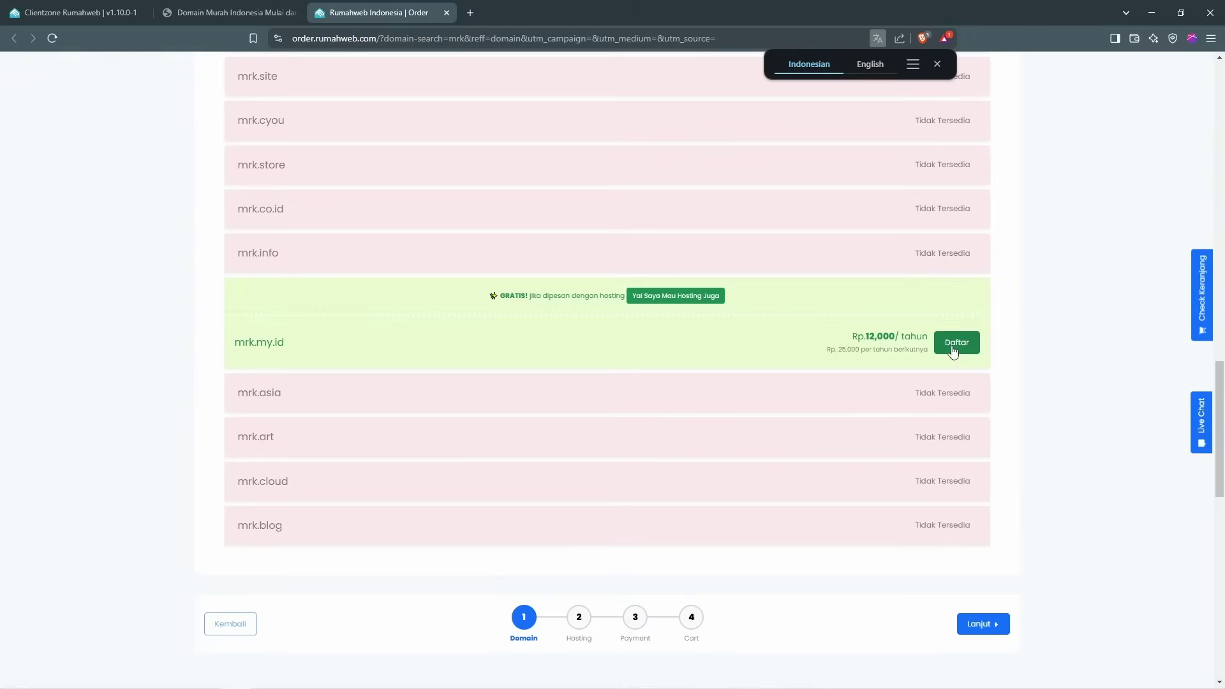
# Step: Add mrk.my.id to the order as a domain-only purchase, skipping the add-ons
pyautogui.click(954, 348)
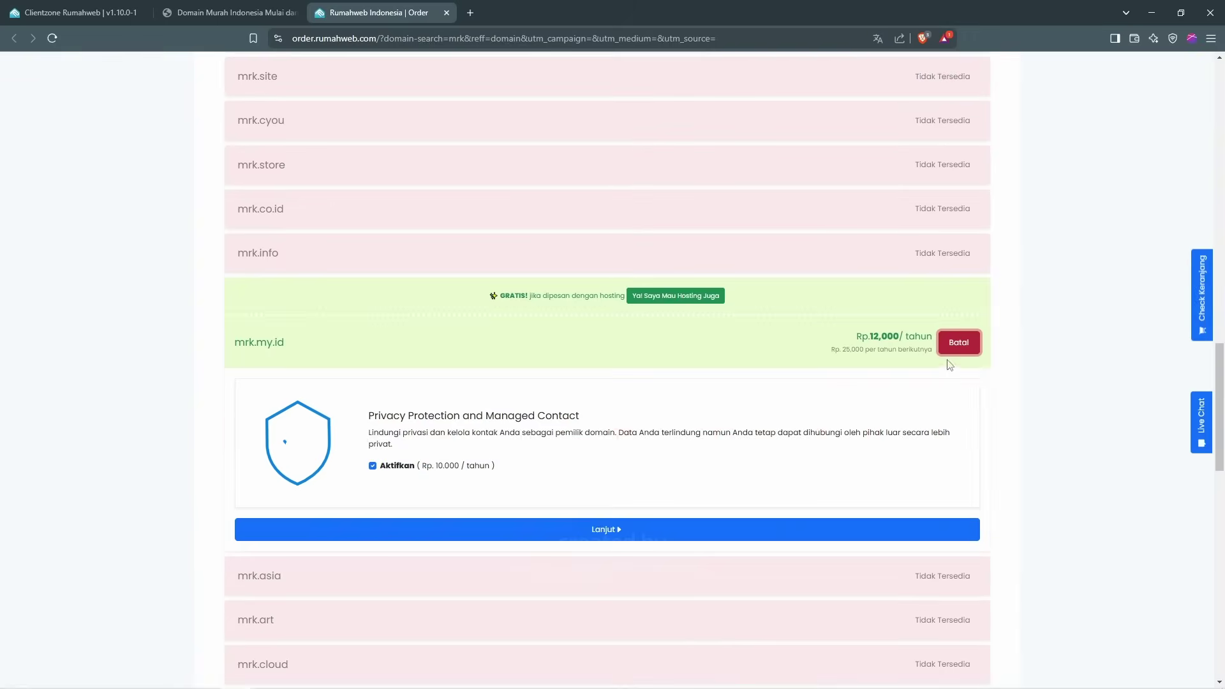
pyautogui.click(573, 535)
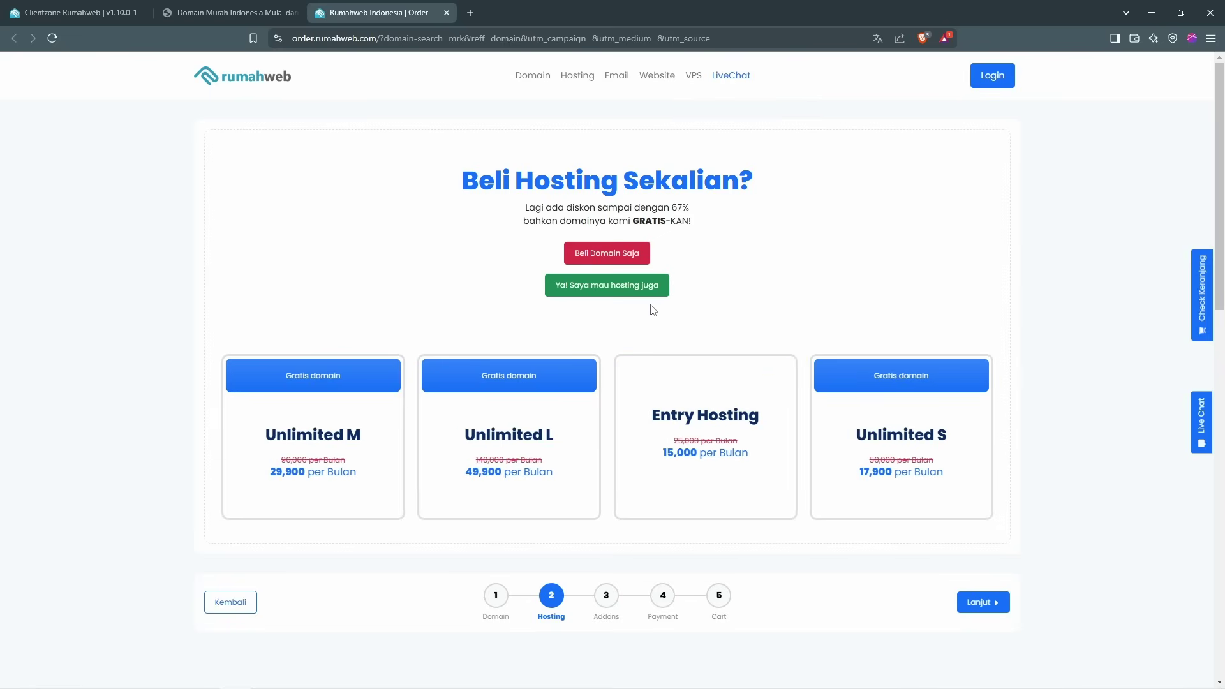
pyautogui.click(634, 263)
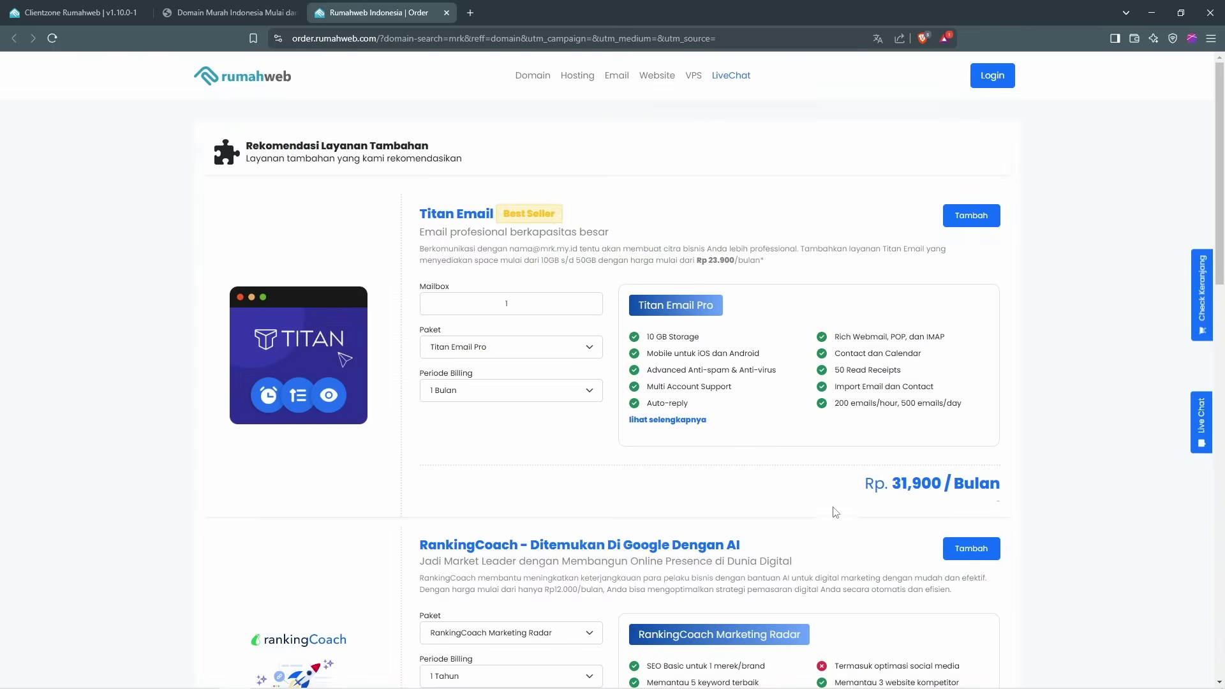
pyautogui.scroll(-5, 918, 492)
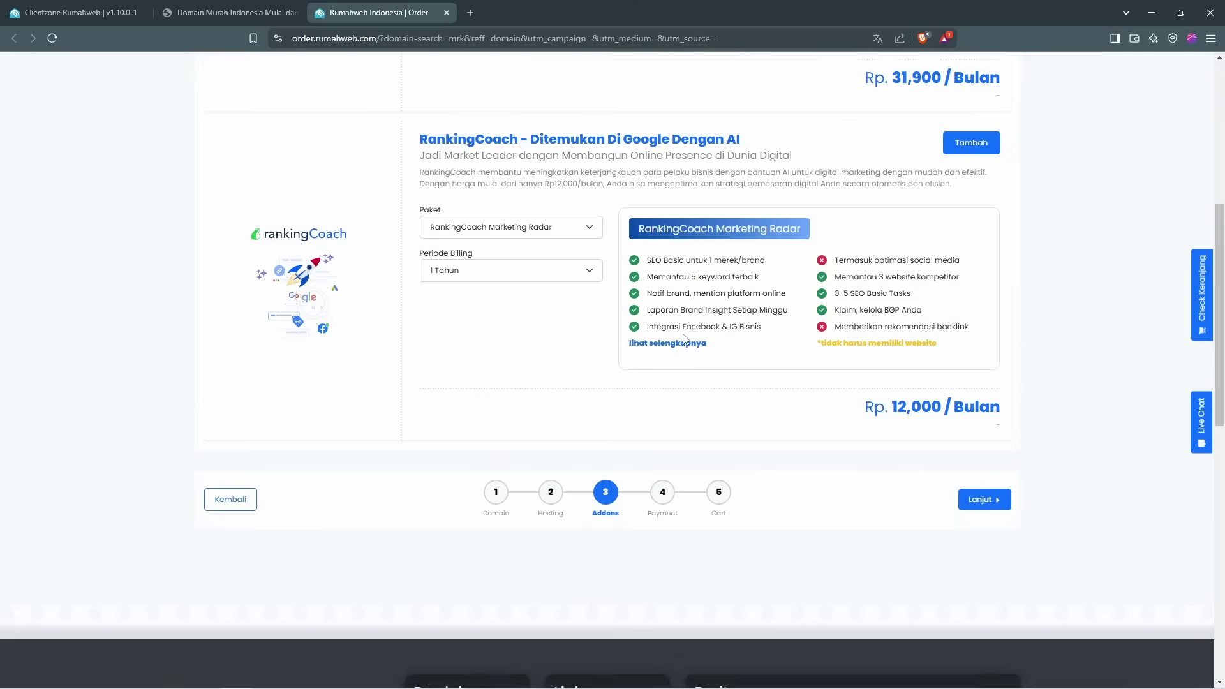
pyautogui.scroll(3, 702, 339)
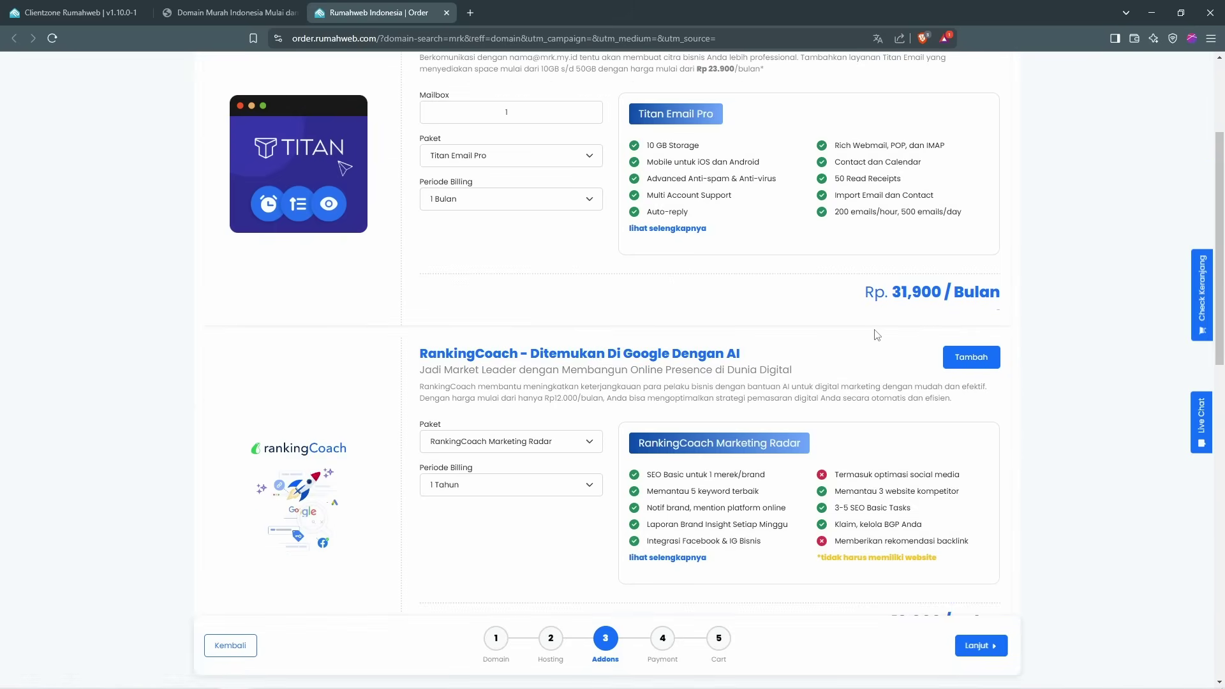
pyautogui.scroll(-3, 998, 478)
pyautogui.click(999, 583)
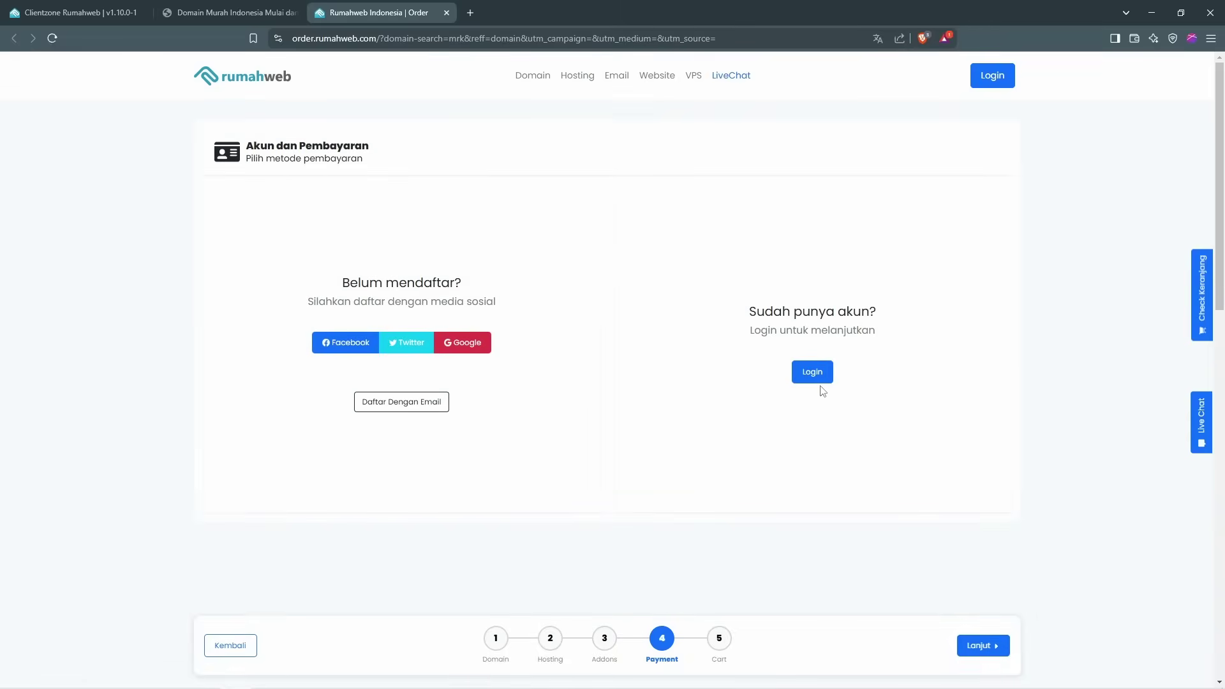
# Step: Log in with Google, pay by GoPay/QRIS and decline a tax invoice, totalling 24,918 IDR
pyautogui.click(469, 349)
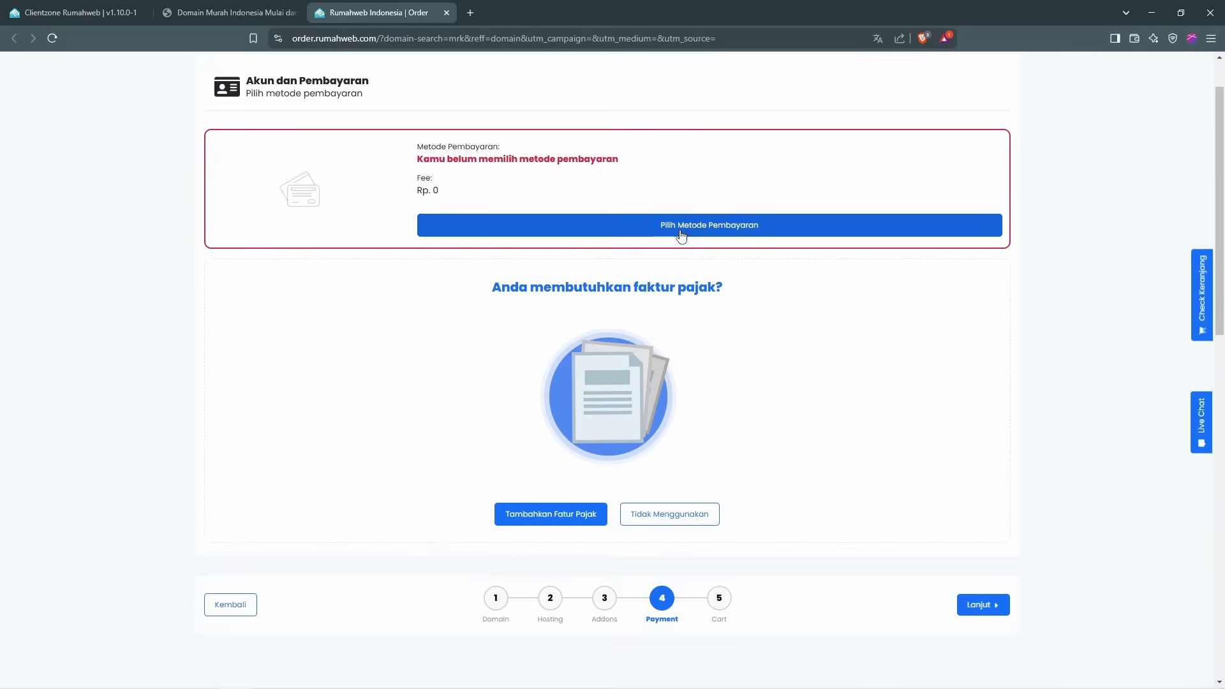
pyautogui.click(680, 229)
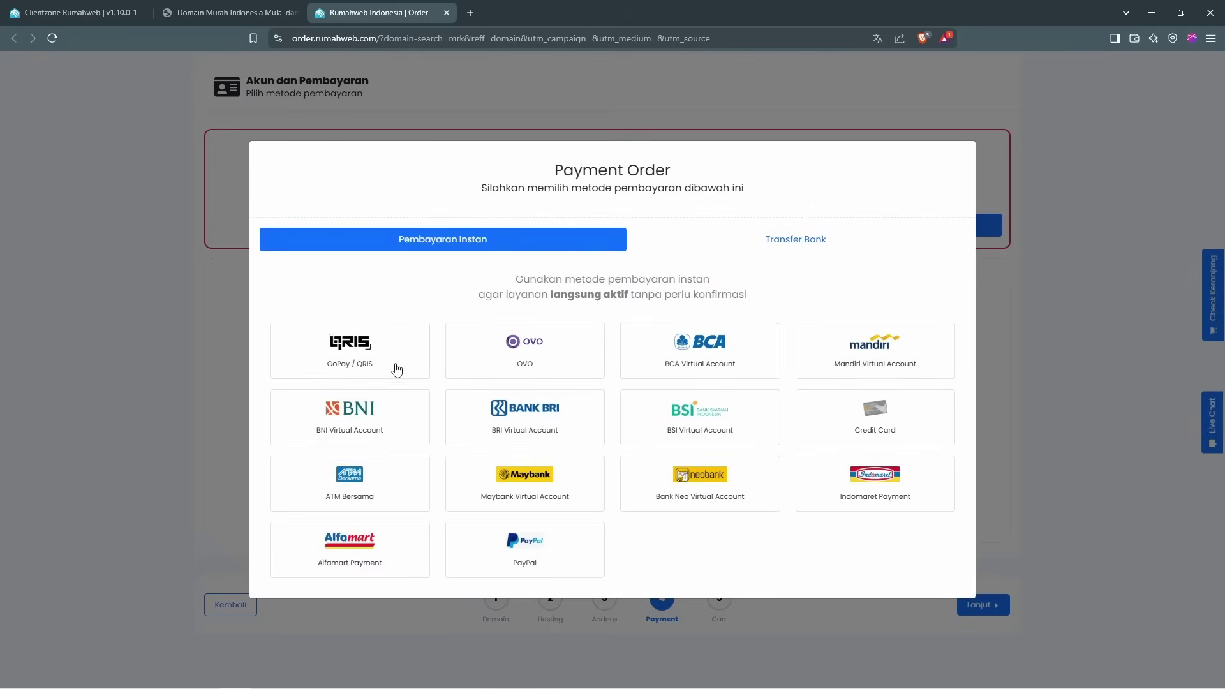
pyautogui.click(392, 363)
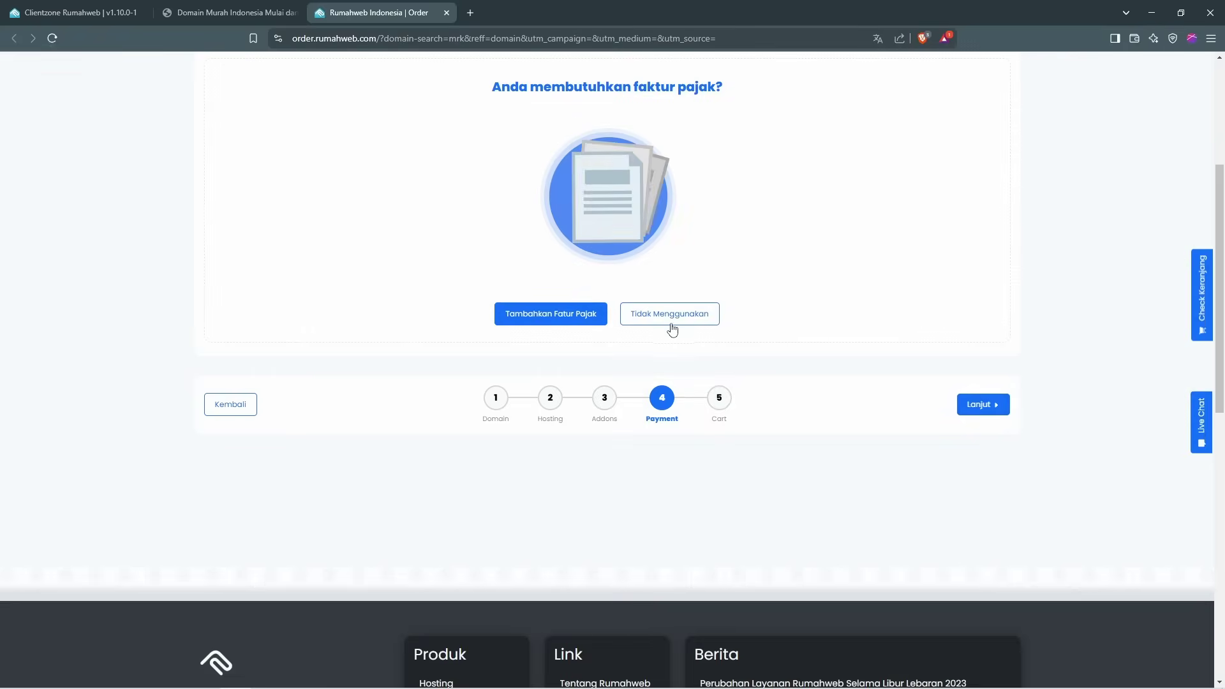
pyautogui.click(669, 321)
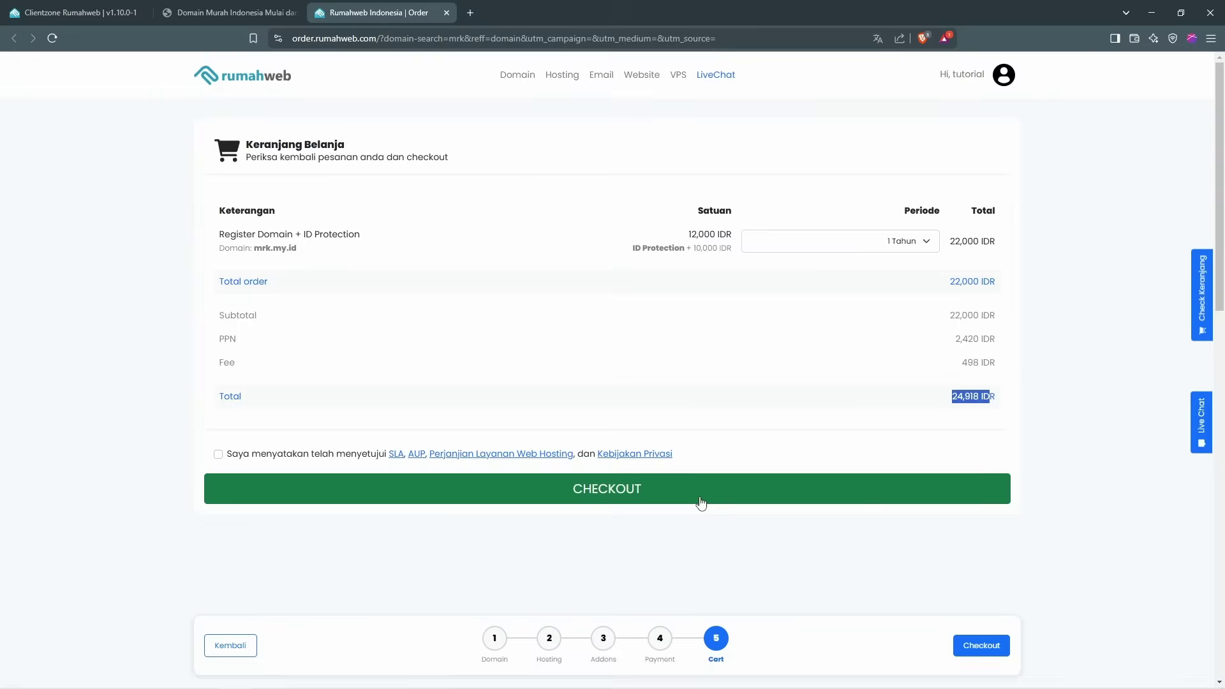
# Step: Accept the terms, check out and pay for mrk.my.id, then confirm it shows as Active
pyautogui.click(701, 503)
pyautogui.click(231, 394)
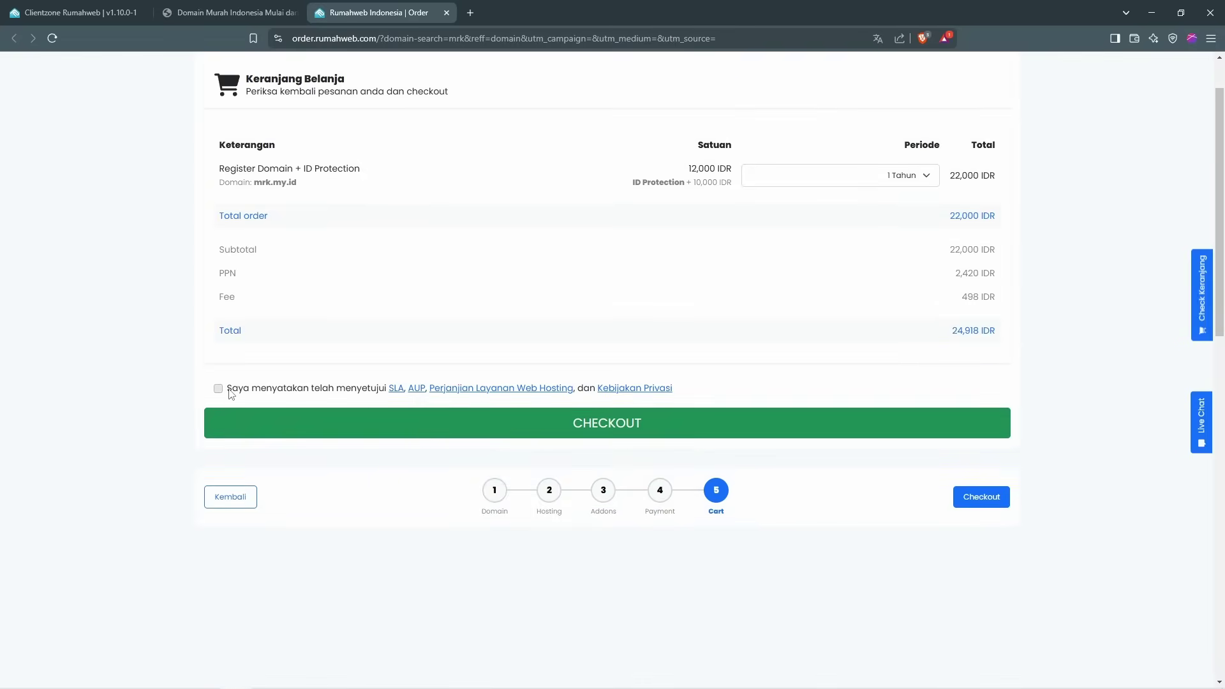
pyautogui.click(538, 429)
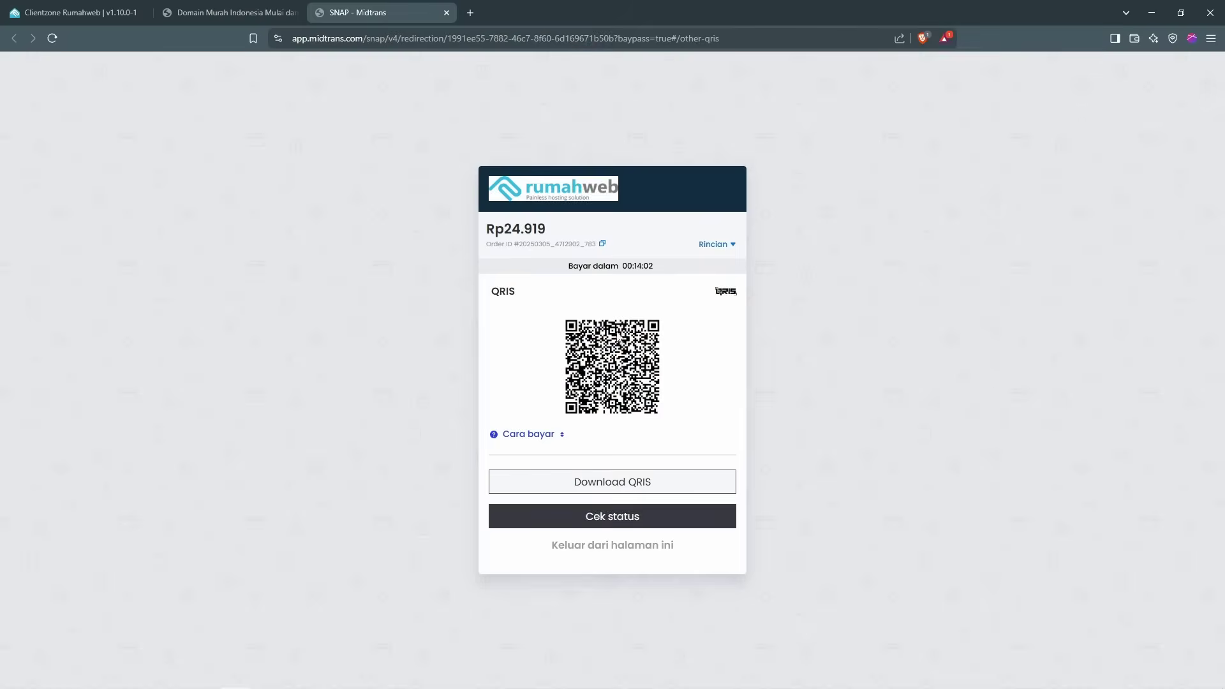
pyautogui.click(639, 517)
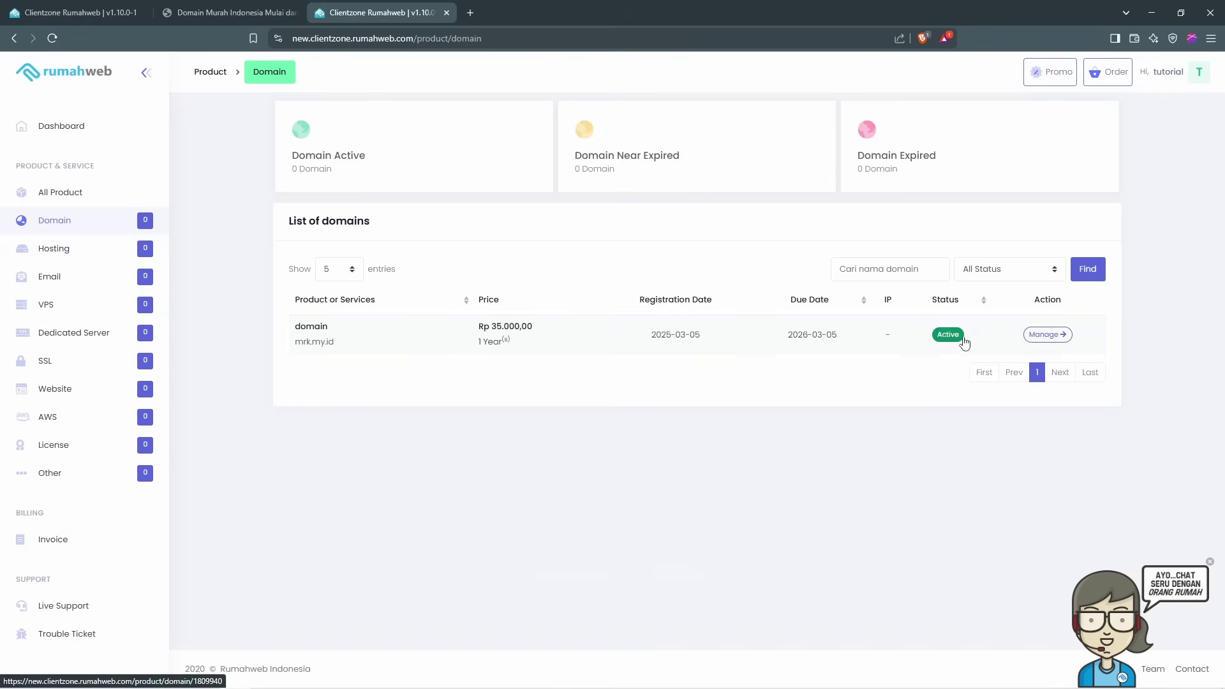
# Step: Resend the contact verification email from mrk.my.id's domain management page
pyautogui.click(1041, 336)
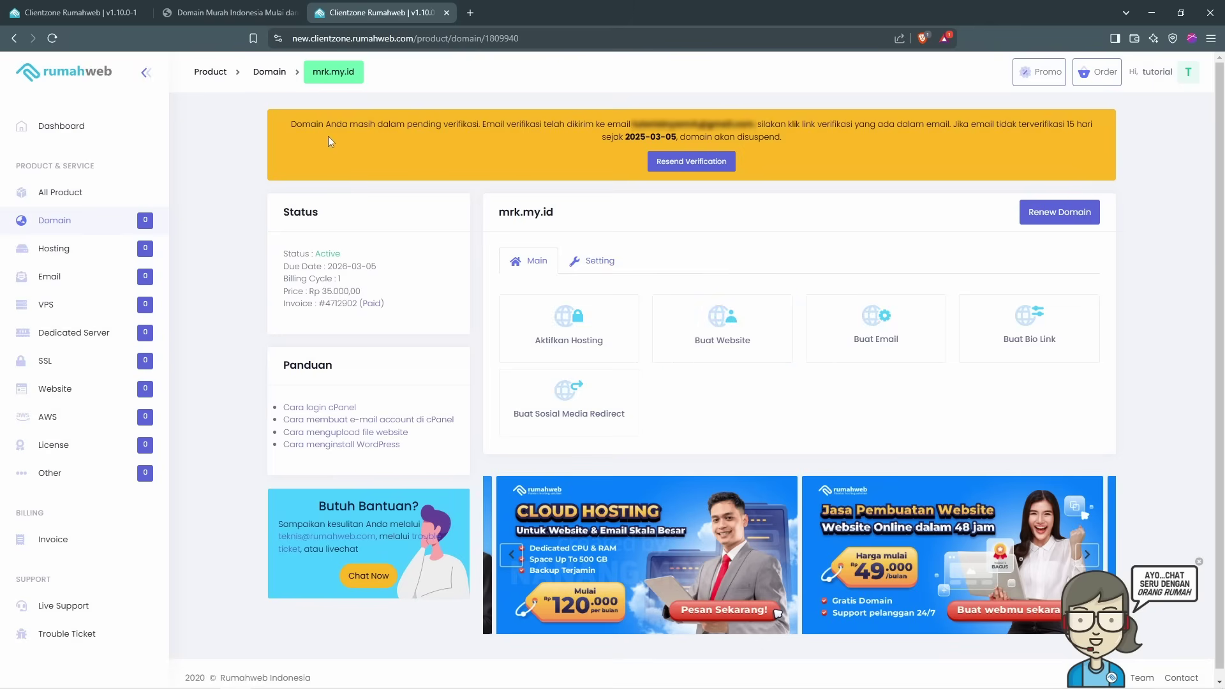
pyautogui.click(706, 165)
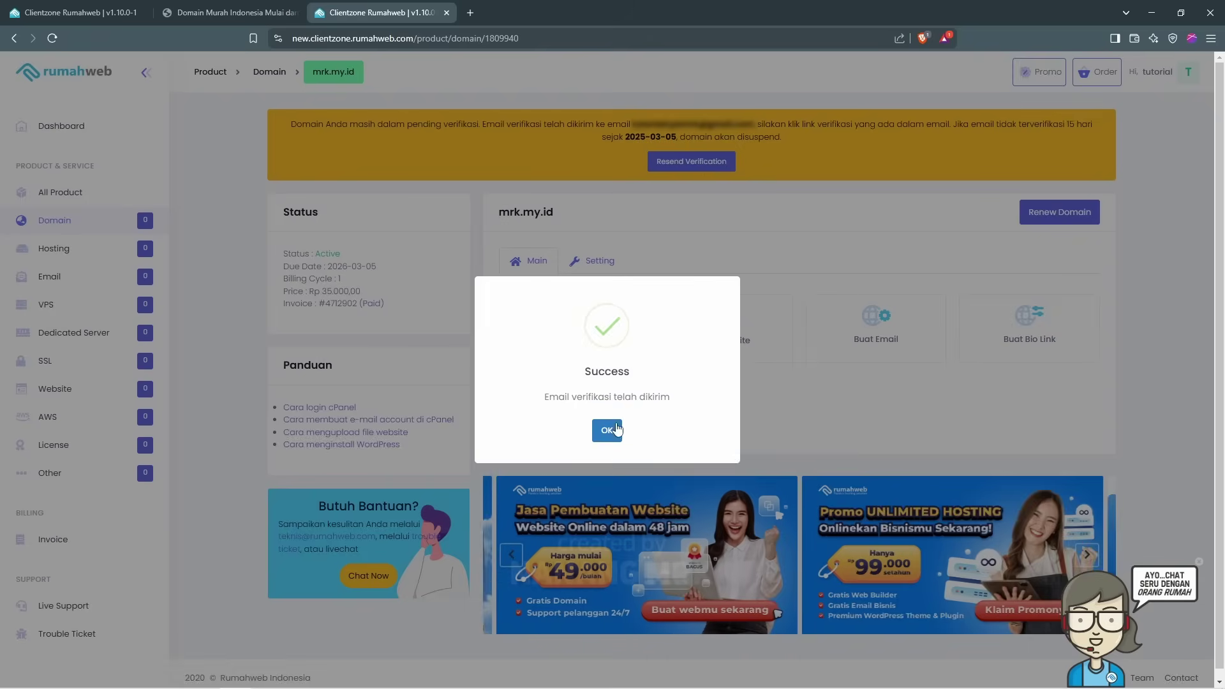
pyautogui.click(606, 420)
pyautogui.click(477, 14)
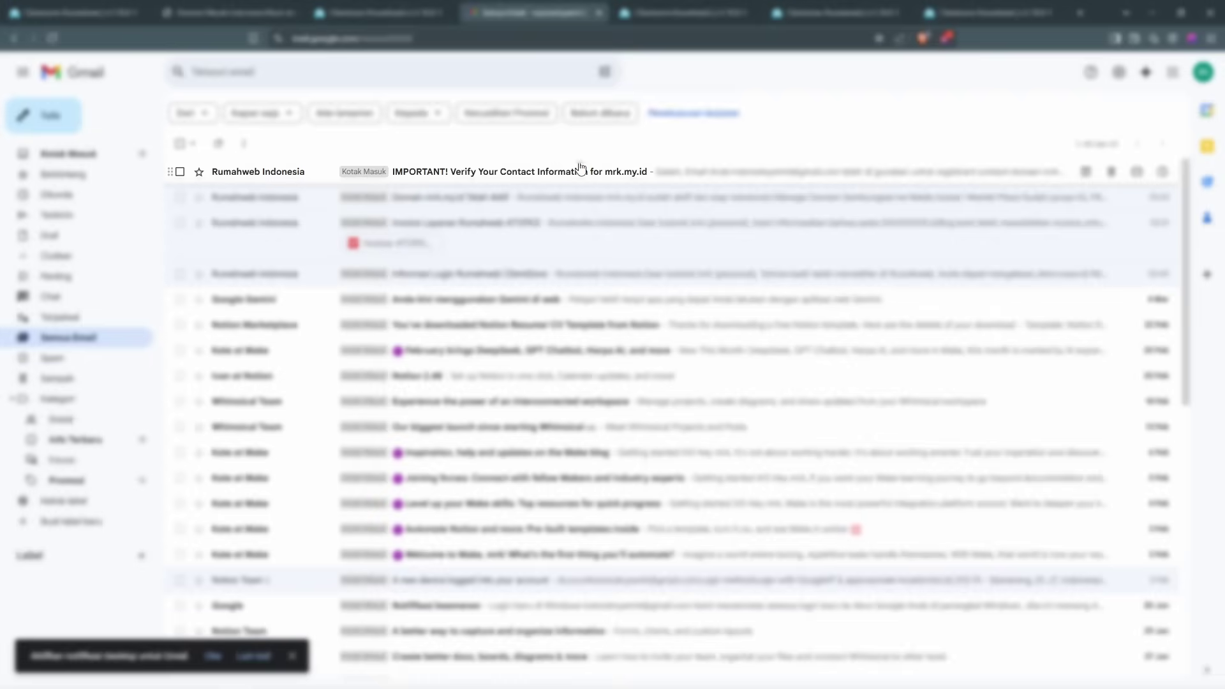
# Step: Confirm the contact data through the link in the 'IMPORTANT! Verify Your Contact Information' email
pyautogui.click(518, 174)
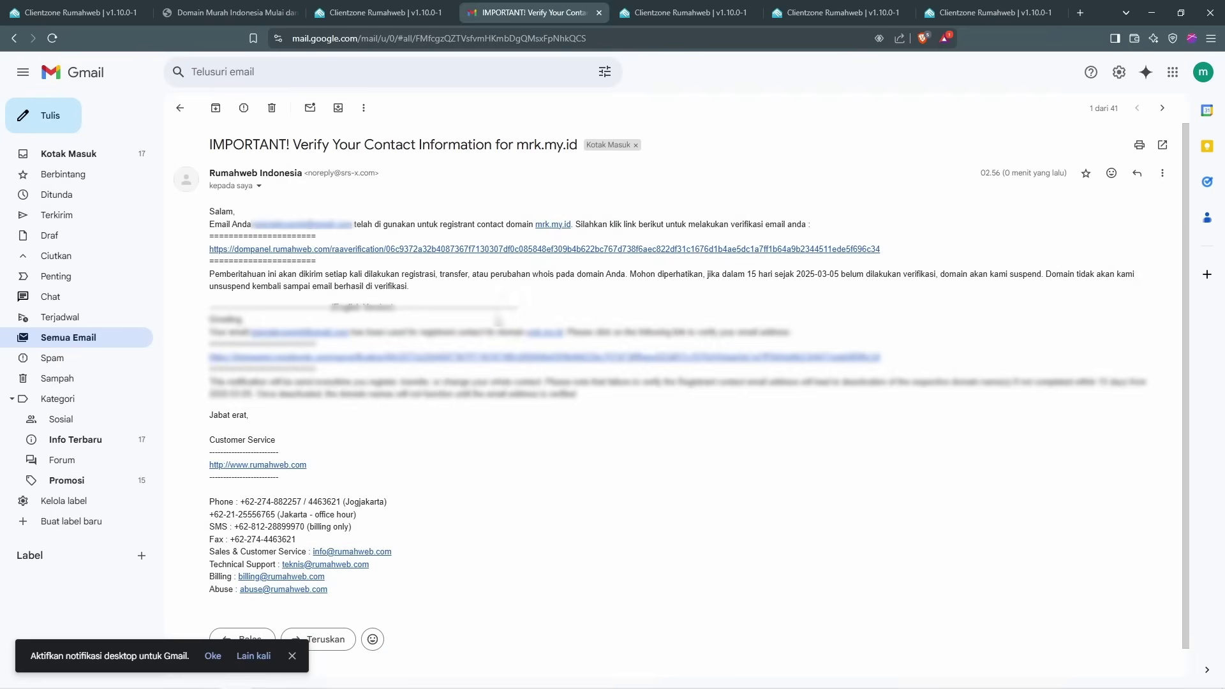
pyautogui.click(326, 249)
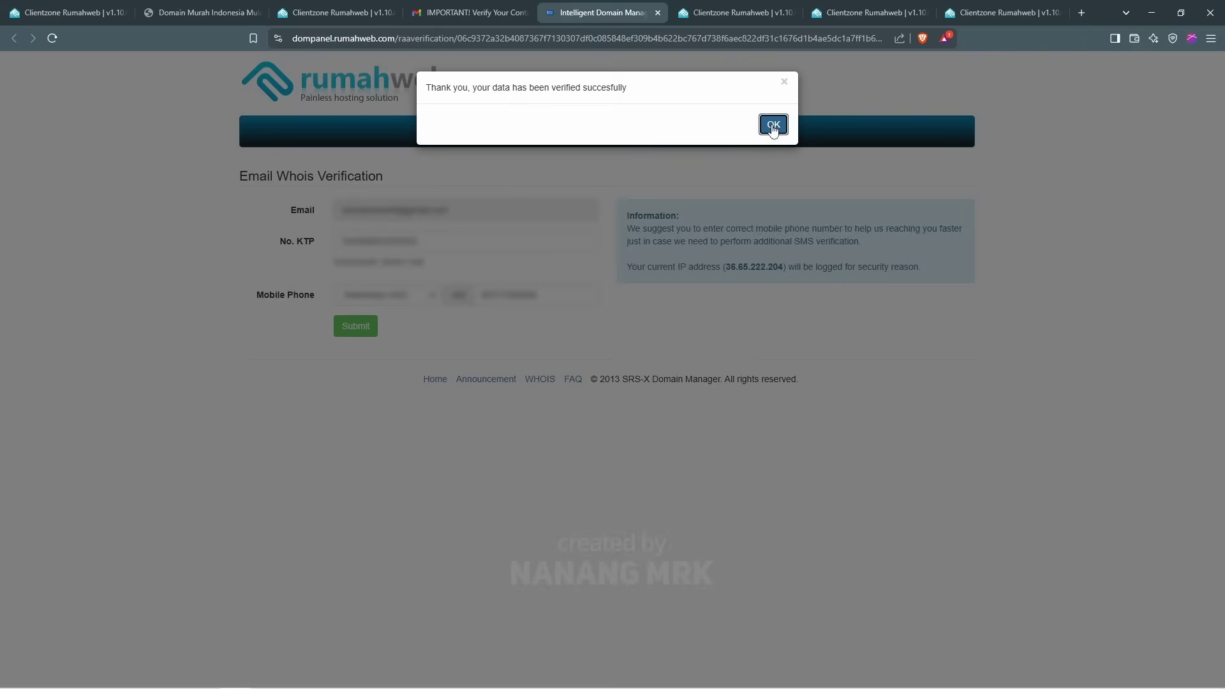
pyautogui.click(773, 126)
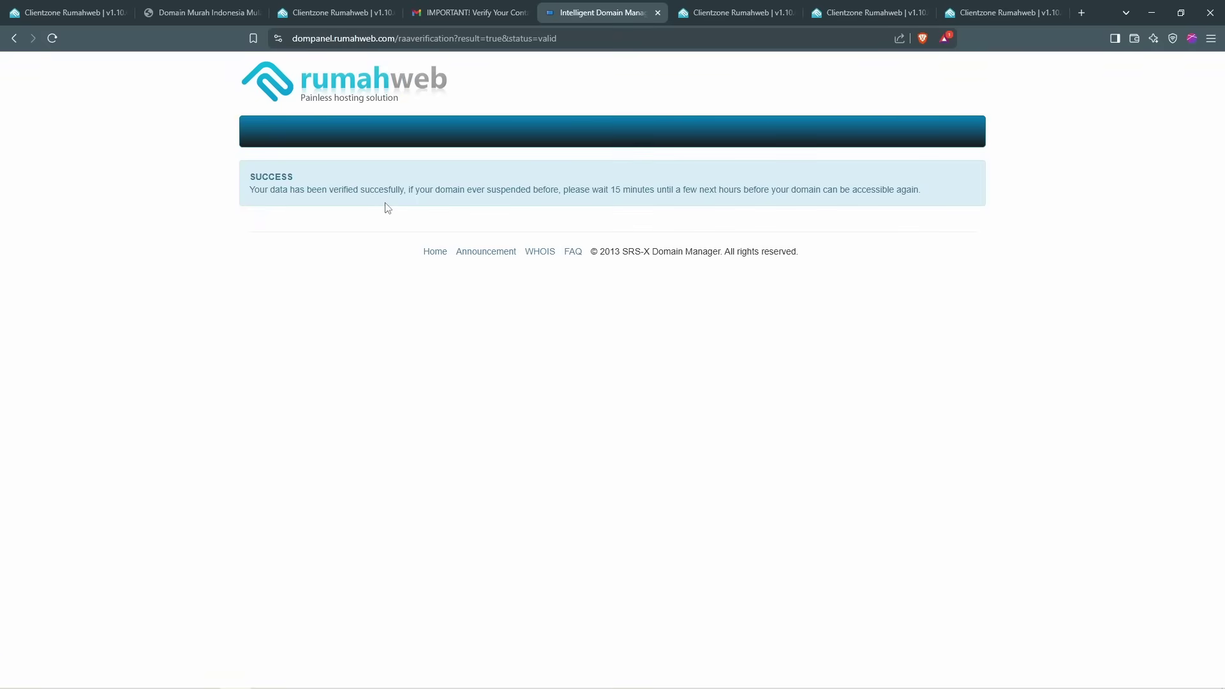
pyautogui.hotkey('ctrl', 'Tab')
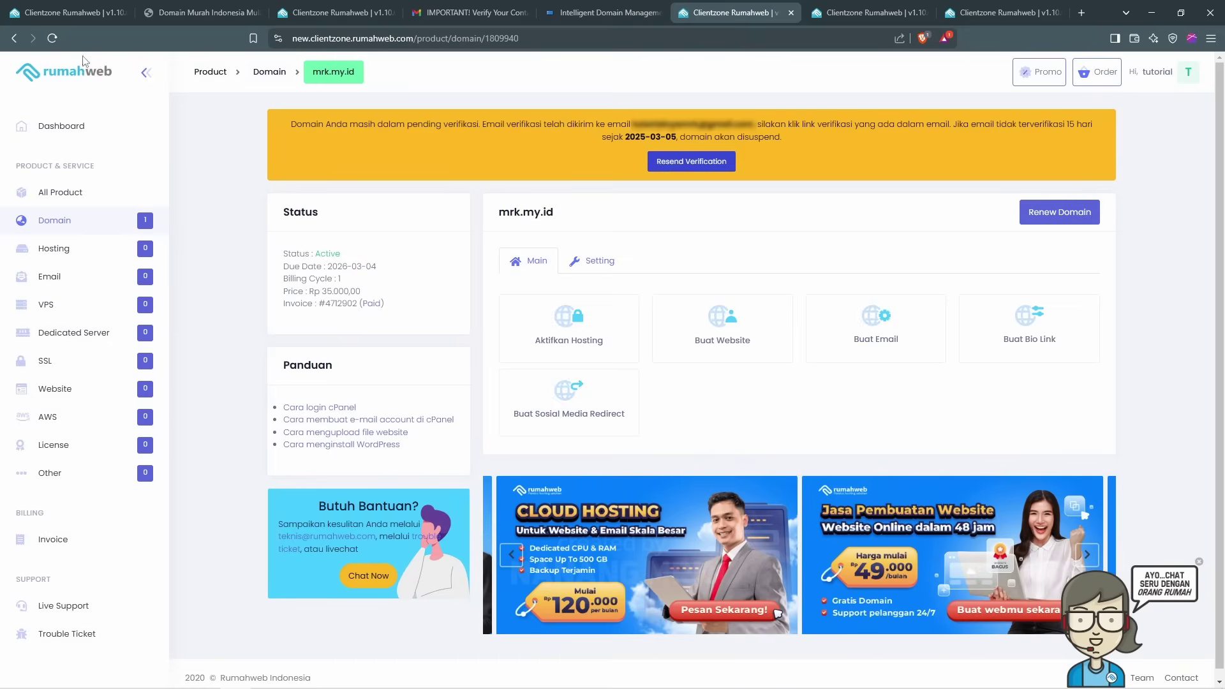
# Step: Reload mrk.my.id's page to clear the verification notice and close the Gmail tab
pyautogui.click(54, 42)
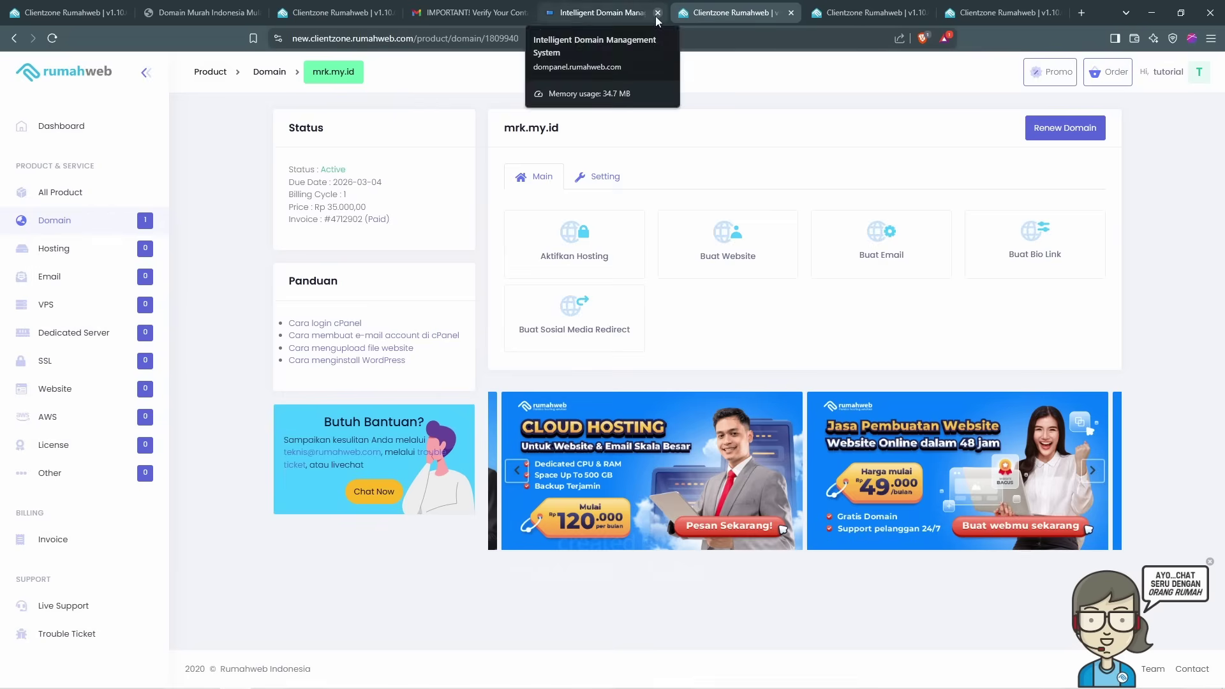
pyautogui.click(446, 18)
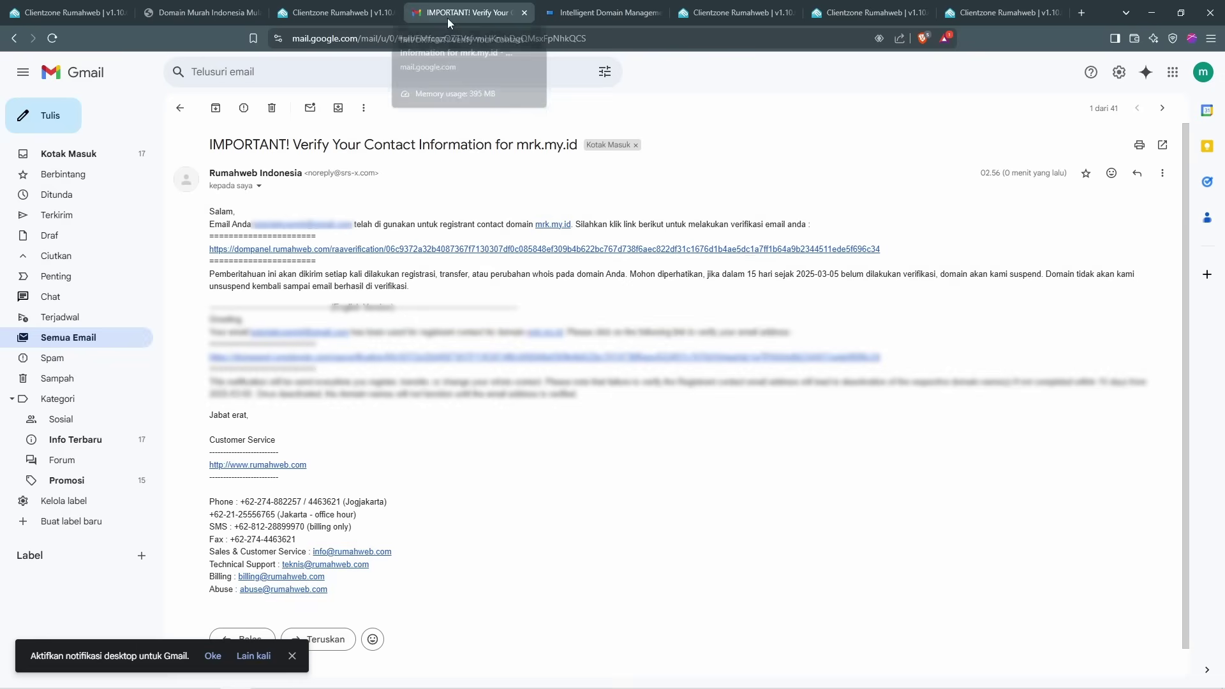
pyautogui.click(523, 13)
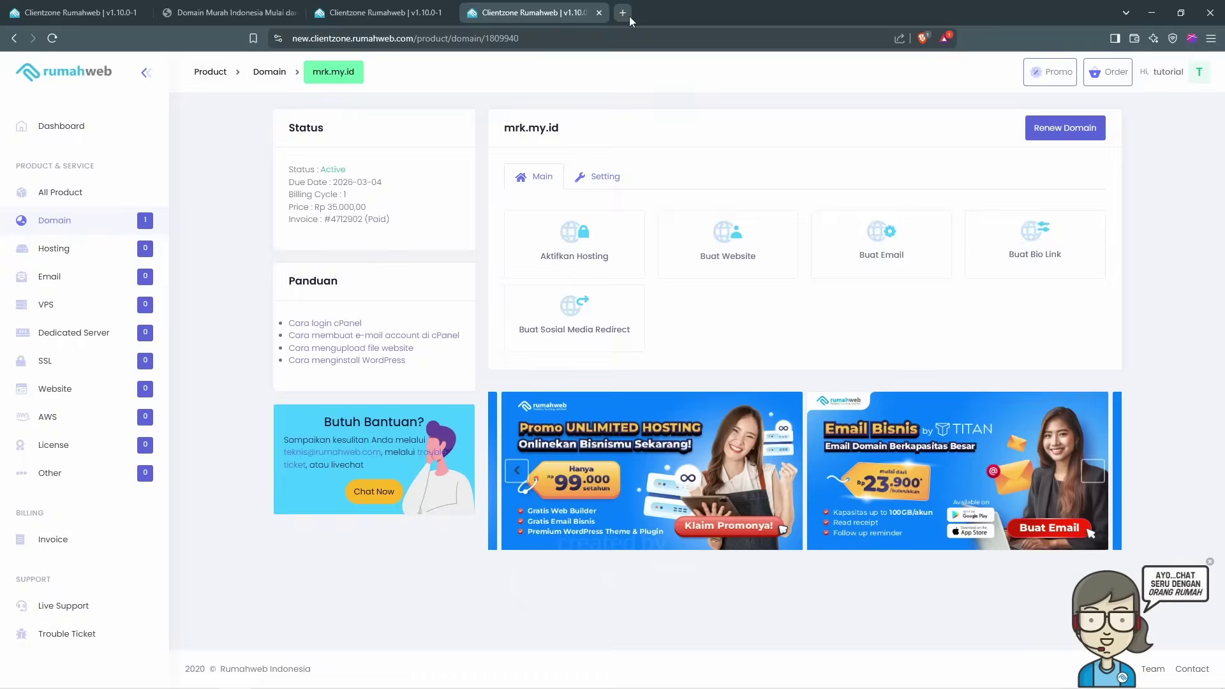
# Step: Search for 'cloudflare' in a new tab and open the Cloudflare dashboard
pyautogui.click(628, 14)
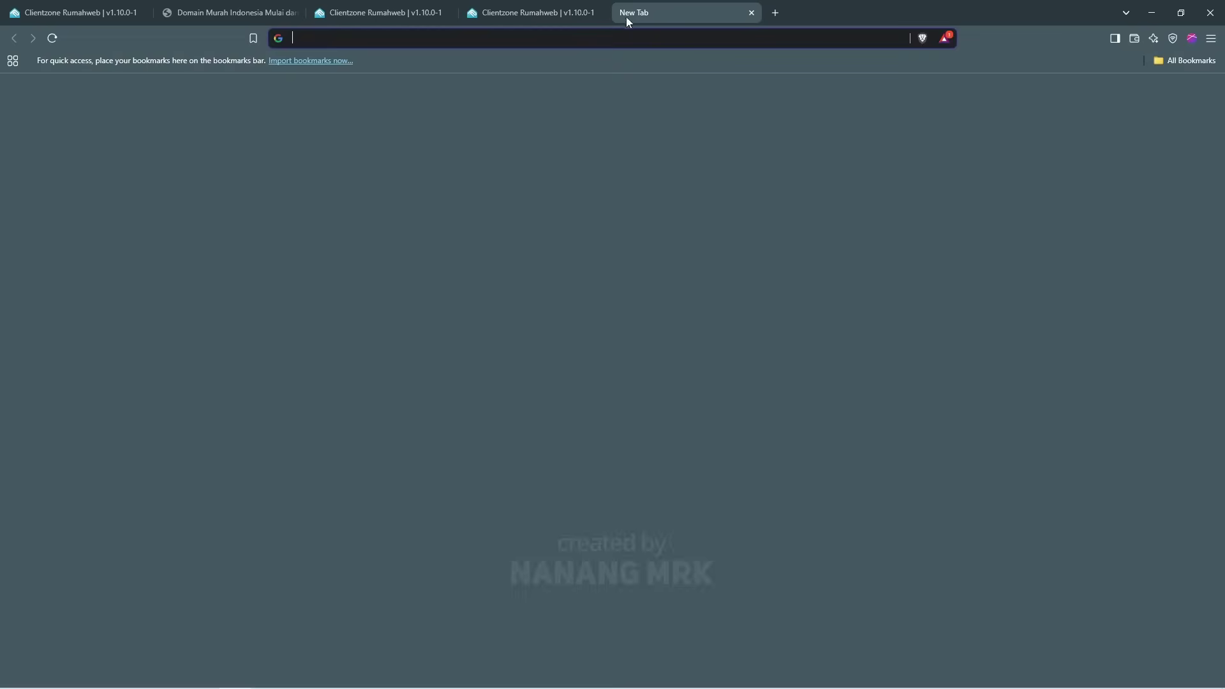
pyautogui.write('cloudflare')
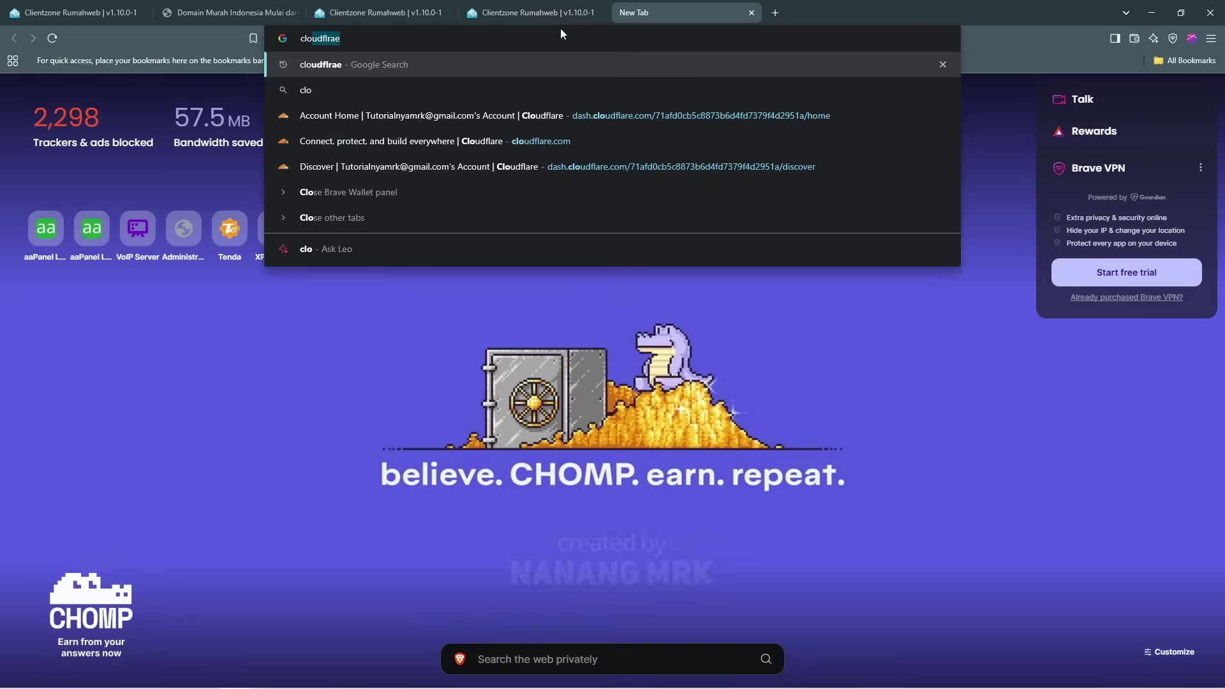
pyautogui.press('Return')
pyautogui.click(412, 190)
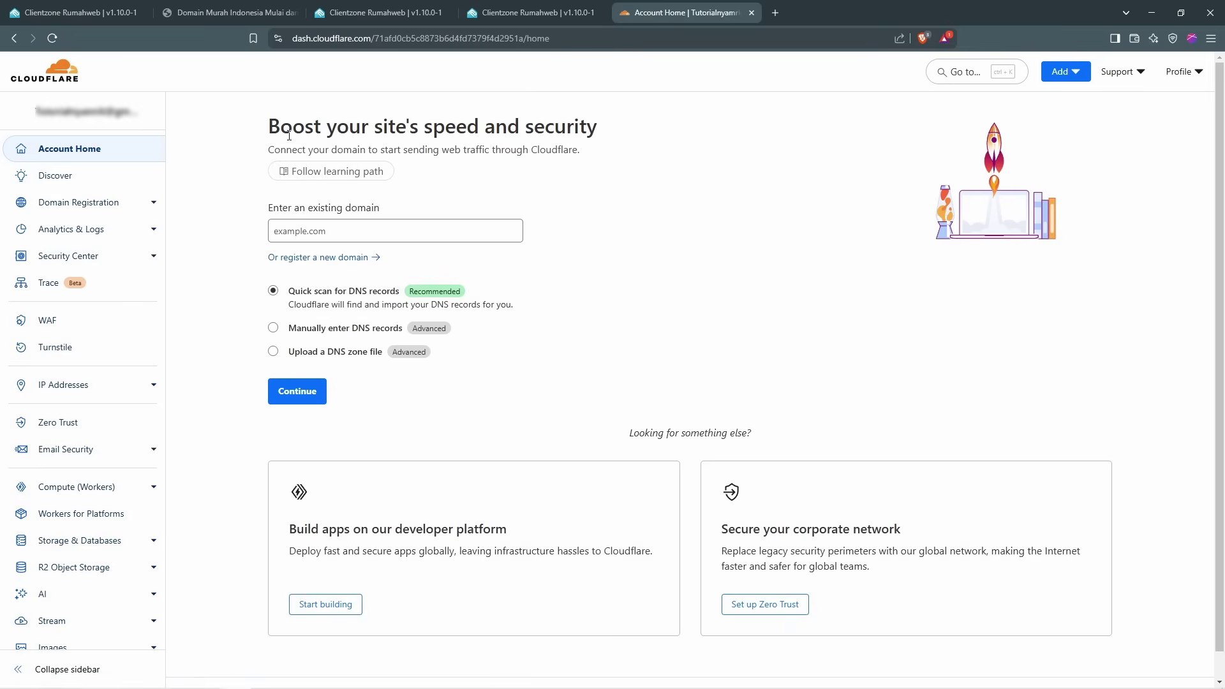
# Step: Start adding an existing domain from the Cloudflare dashboard's Add menu
pyautogui.click(112, 211)
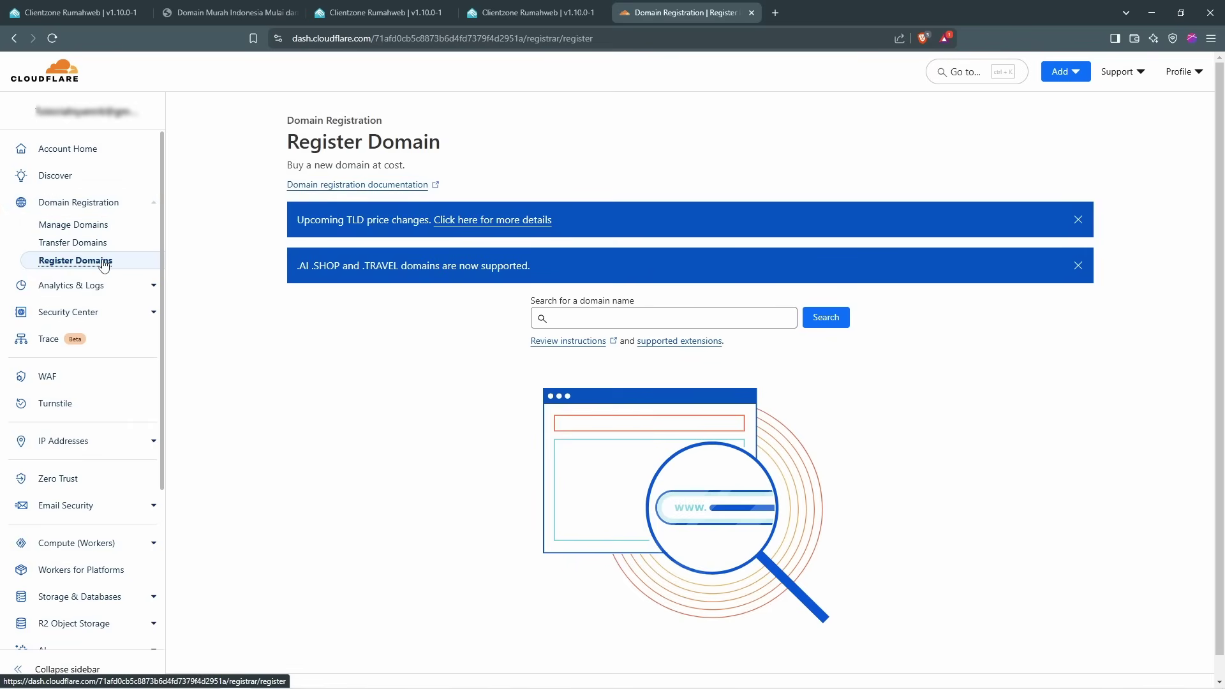
pyautogui.click(1064, 71)
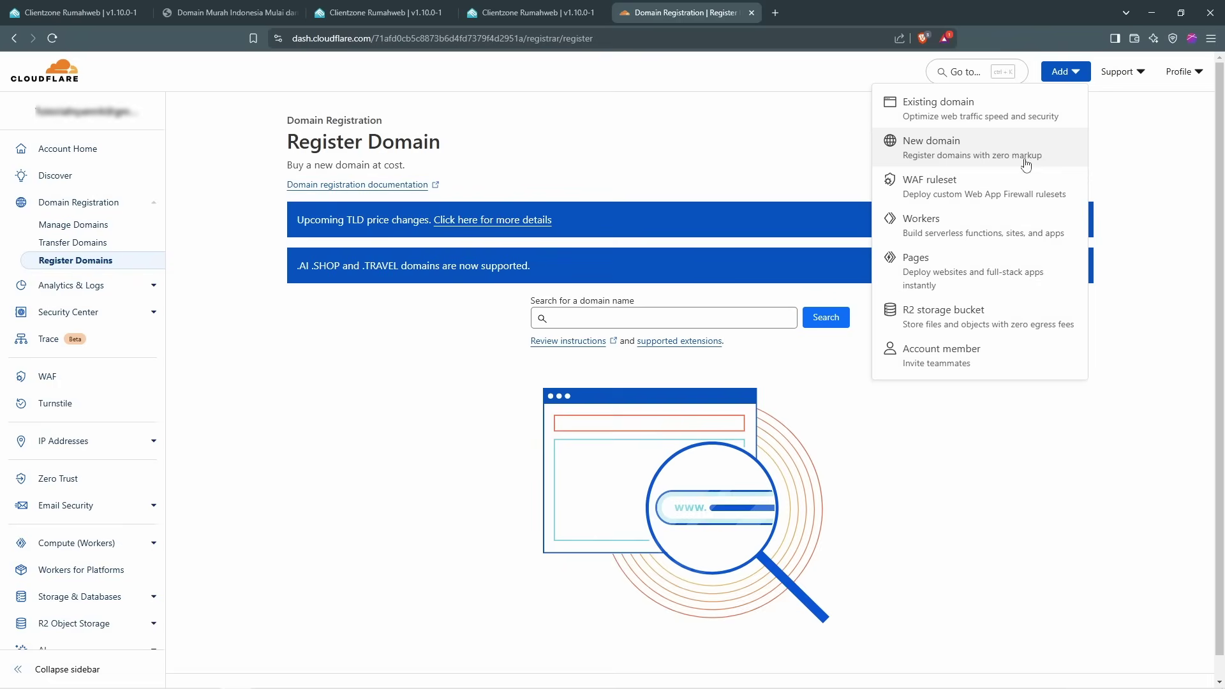
pyautogui.click(961, 117)
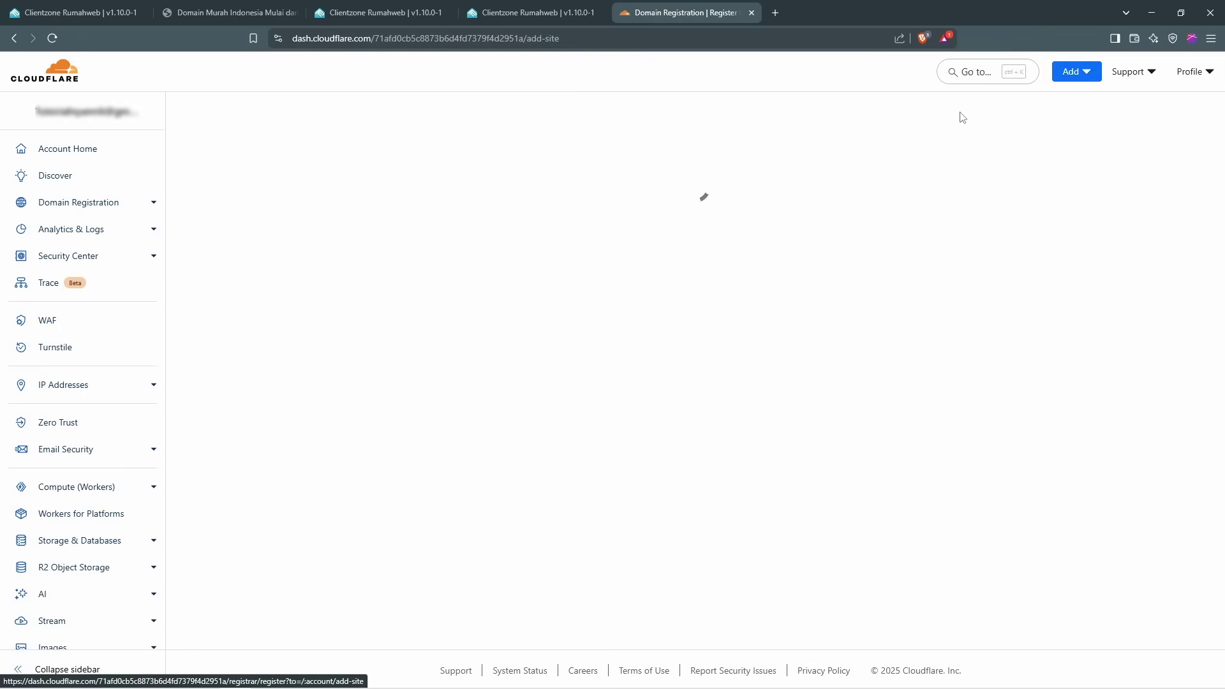
pyautogui.click(545, 228)
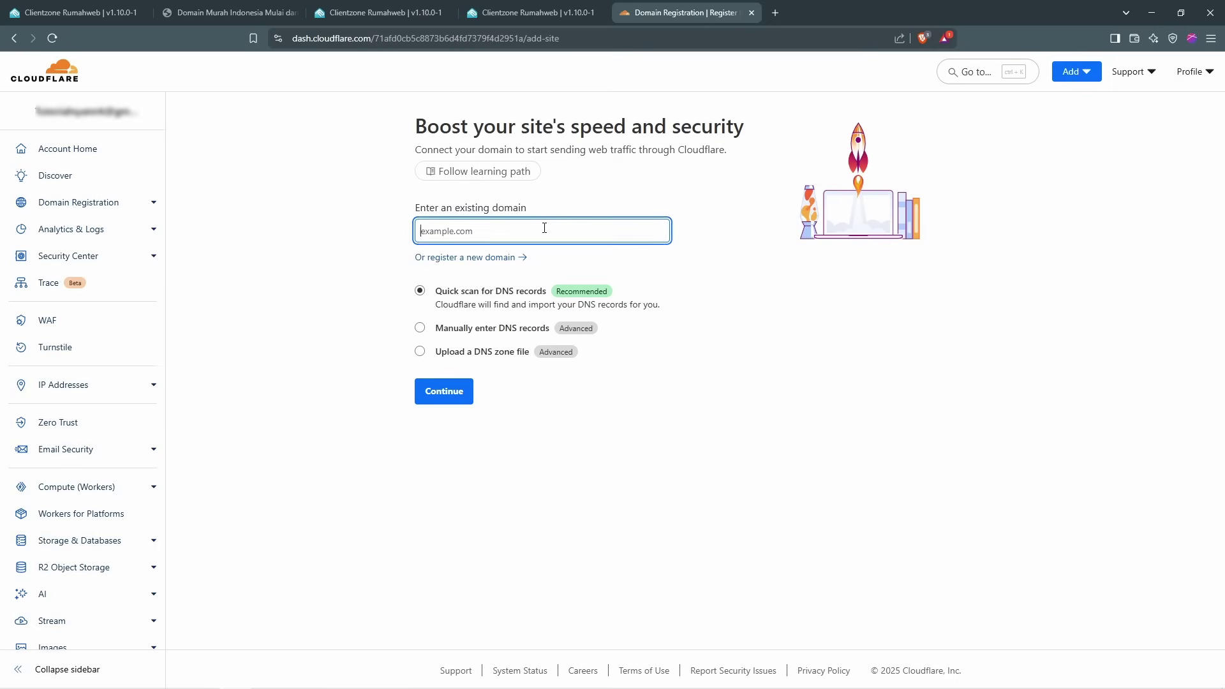
# Step: Copy mrk.my.id from Clientzone, paste it as the domain, and continue with Quick scan
pyautogui.click(529, 13)
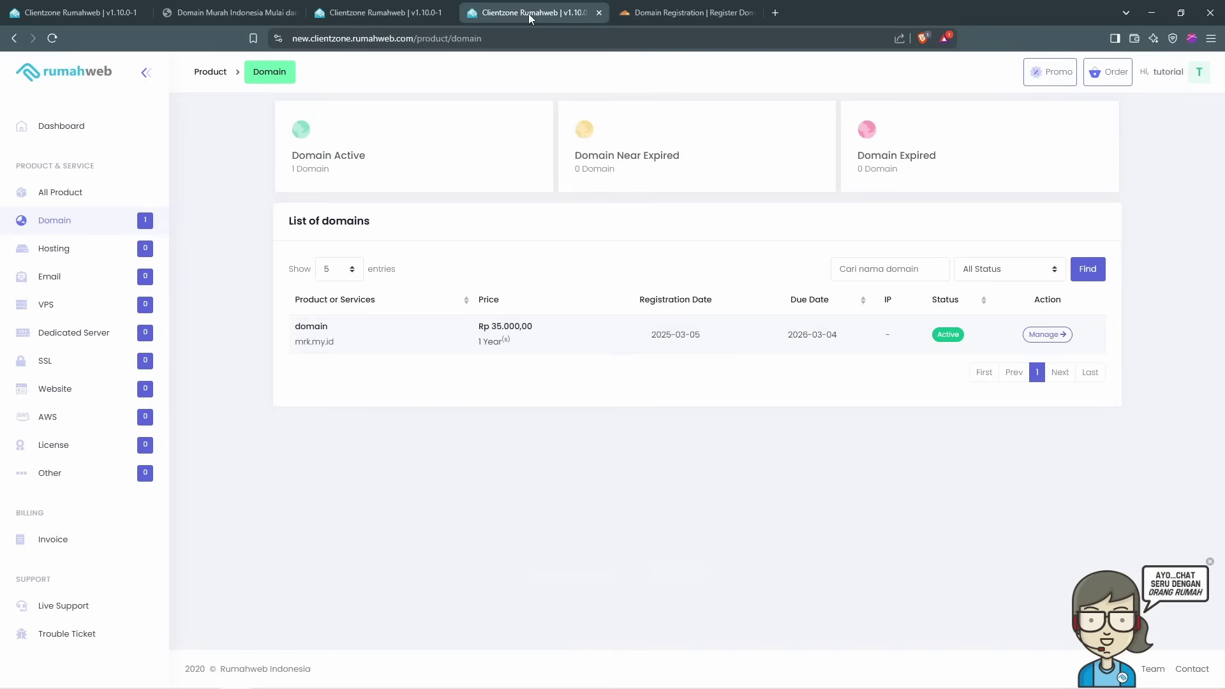
pyautogui.moveTo(337, 343); pyautogui.dragTo(290, 350)
pyautogui.hotkey('ctrl', 'c')
pyautogui.rightClick(322, 351)
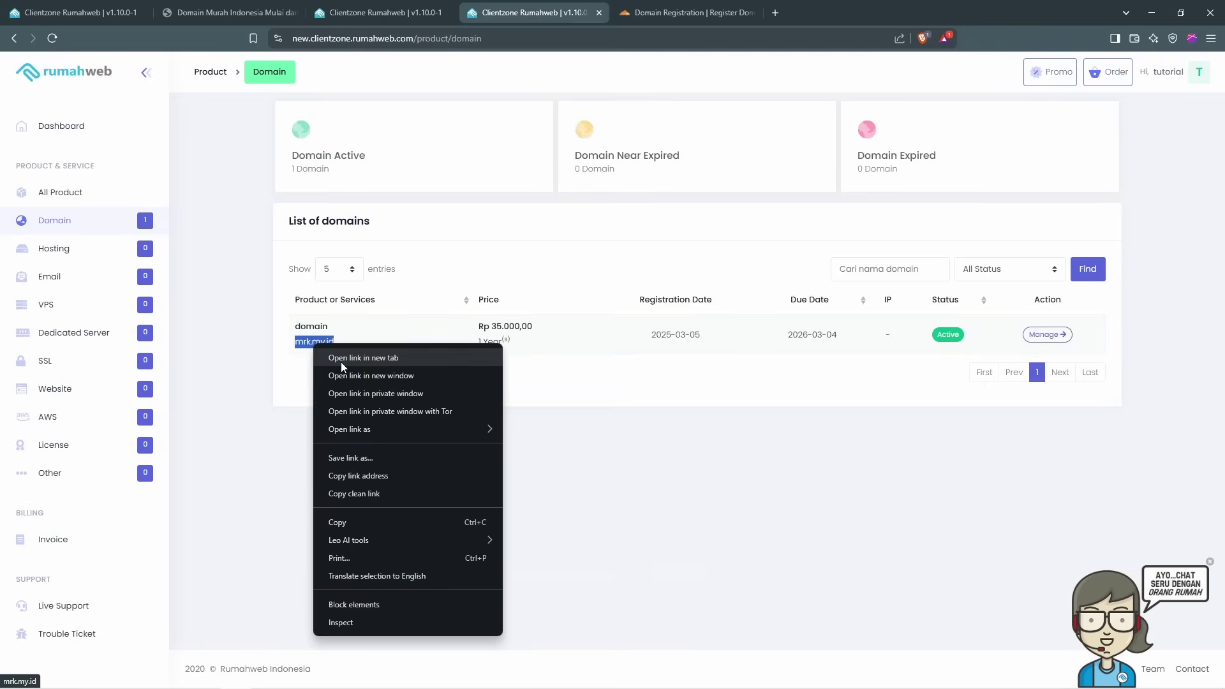
pyautogui.click(364, 522)
pyautogui.click(683, 13)
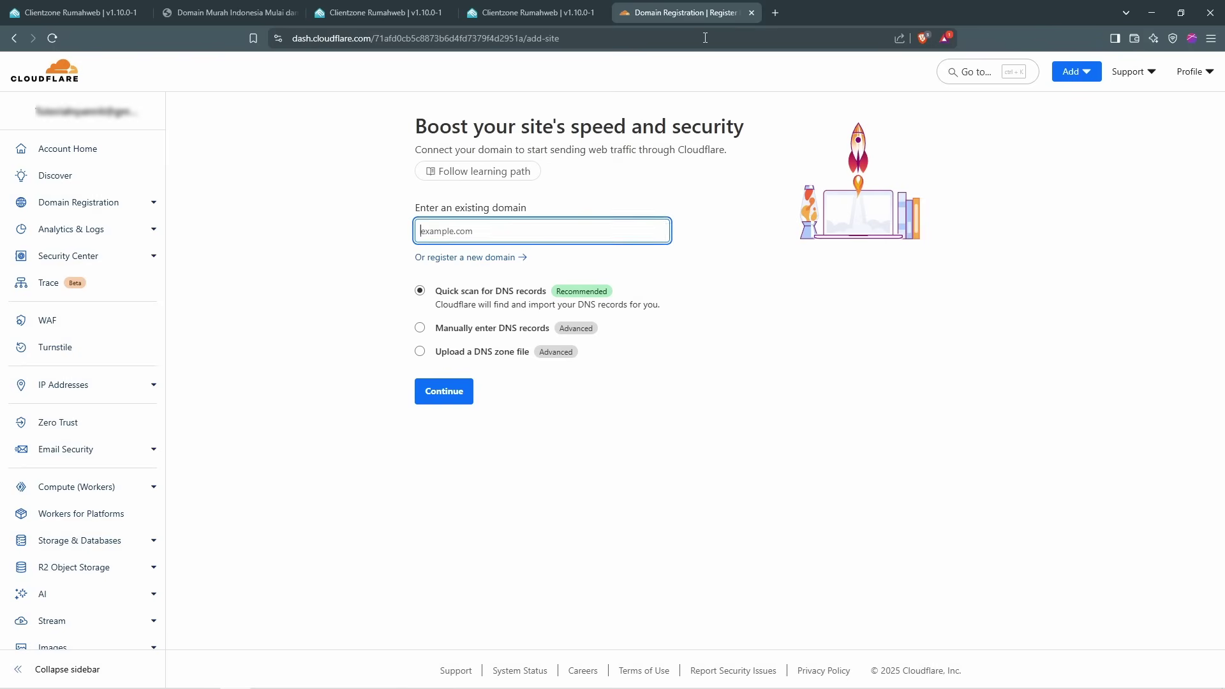
pyautogui.rightClick(553, 232)
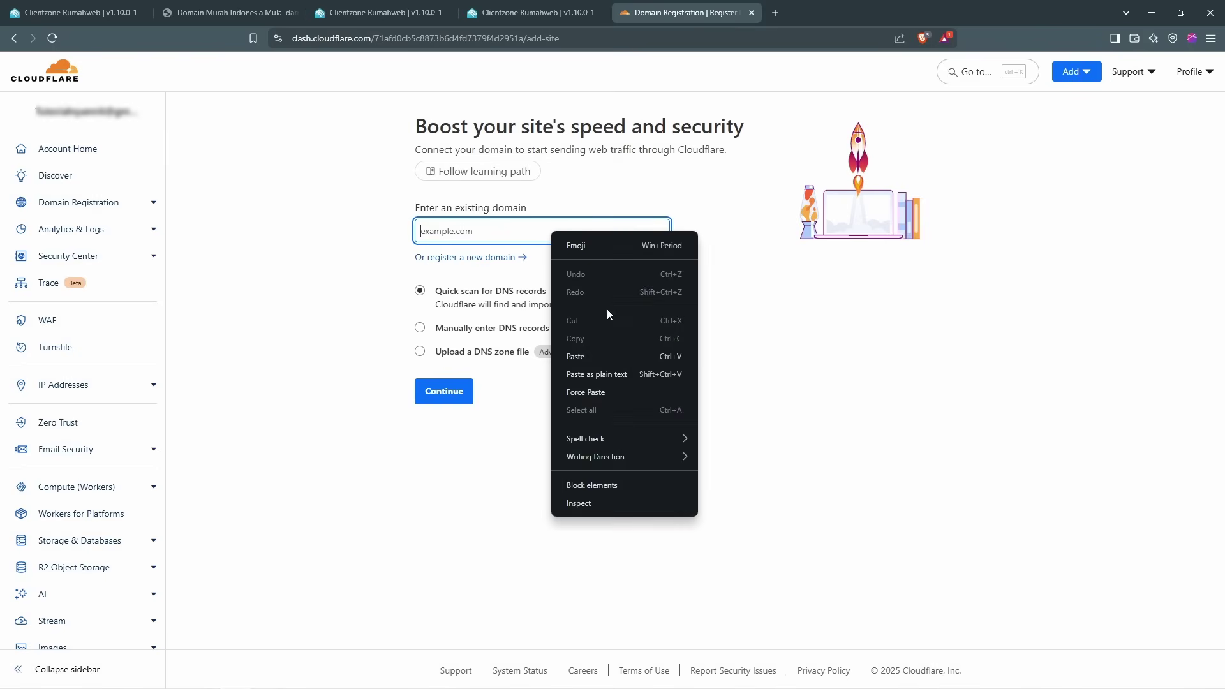
pyautogui.click(611, 357)
pyautogui.click(431, 402)
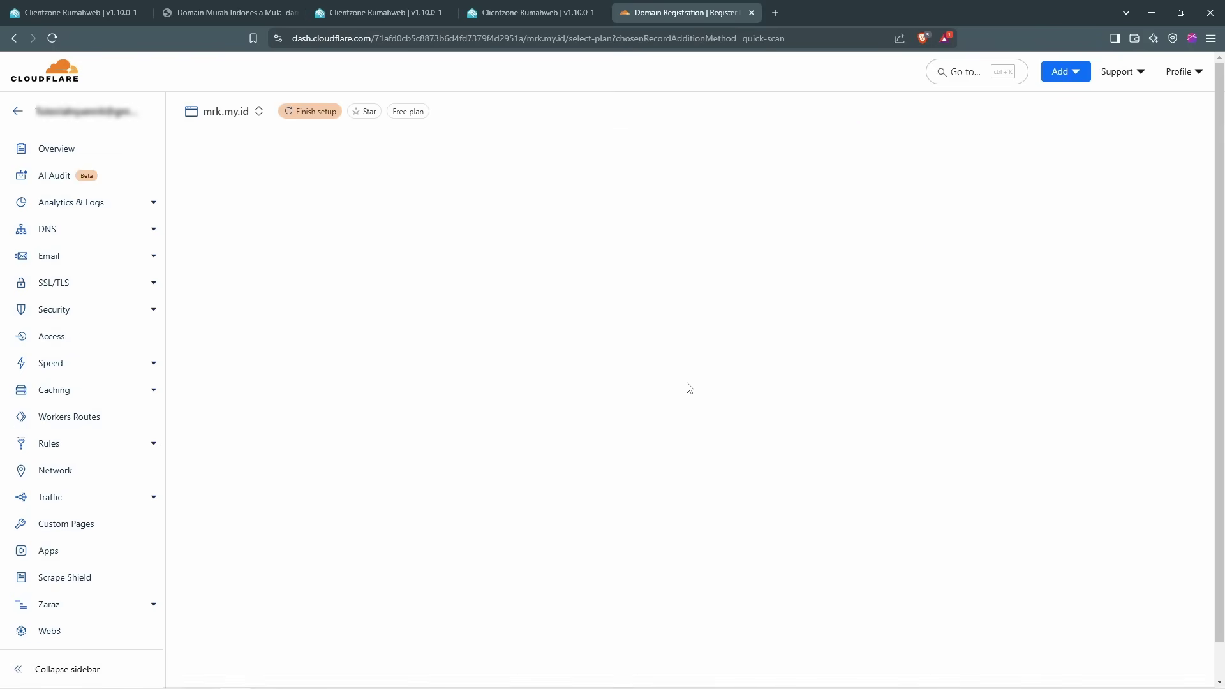
# Step: Choose the Free plan for mrk.my.id and continue to its DNS Records page
pyautogui.scroll(-3, 1076, 363)
pyautogui.scroll(3, 1076, 363)
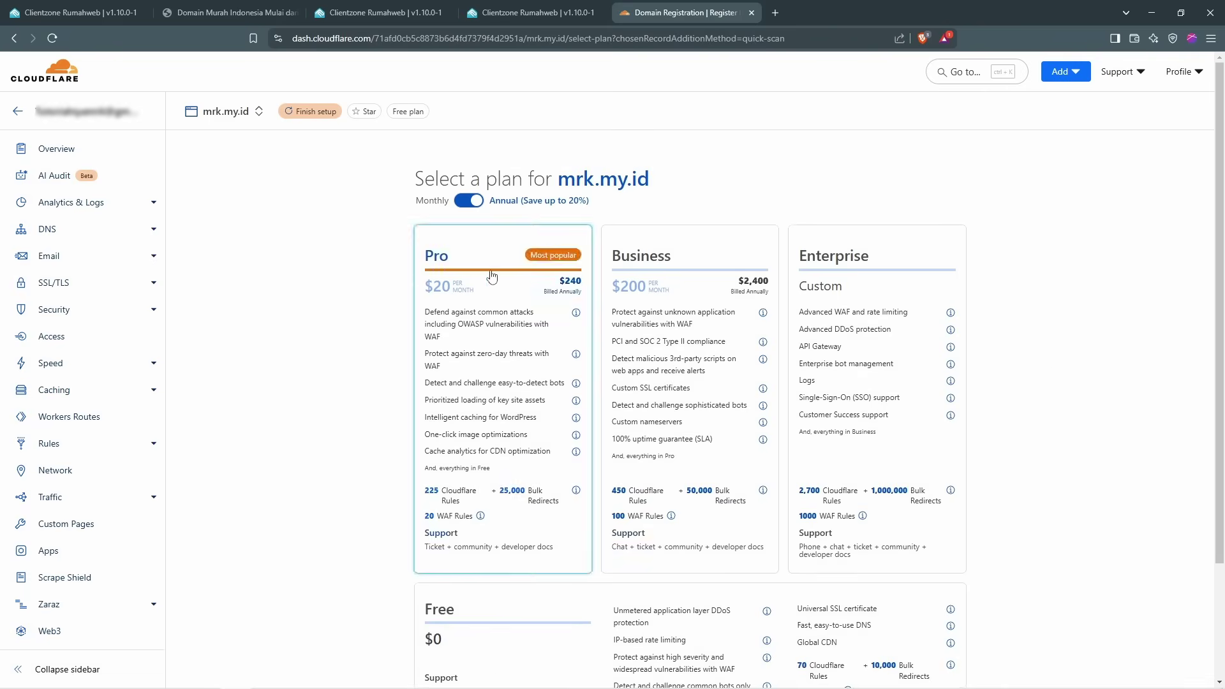
pyautogui.moveTo(947, 322)
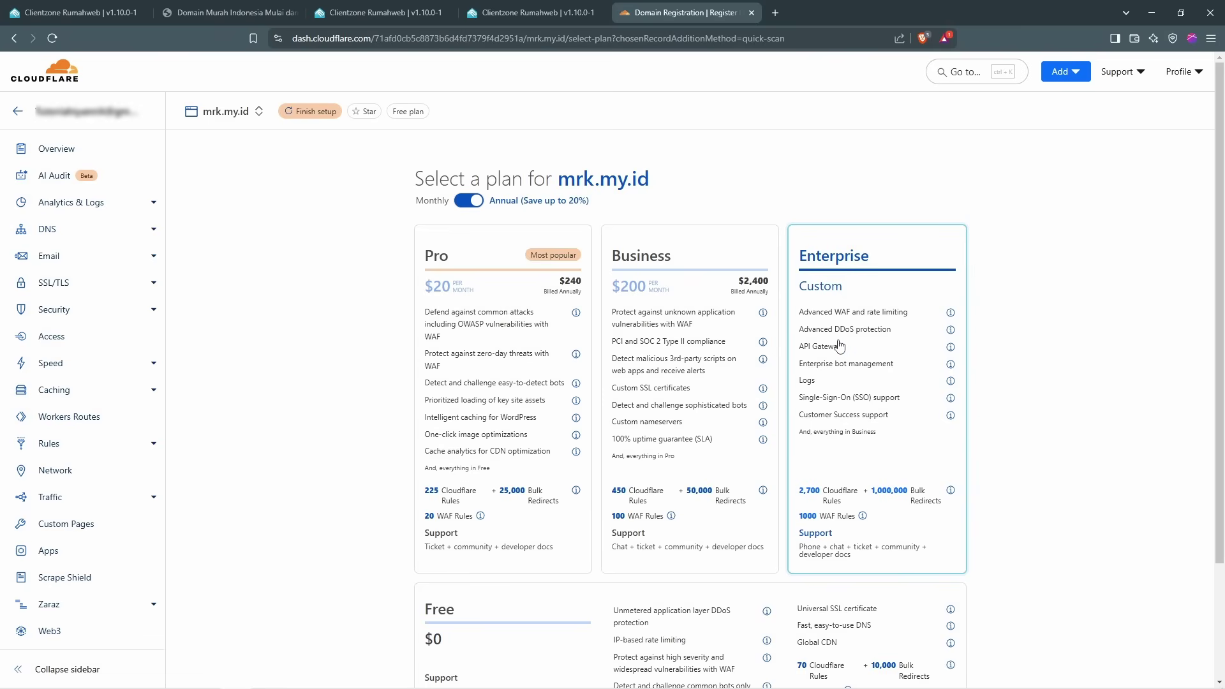
pyautogui.scroll(-1, 859, 366)
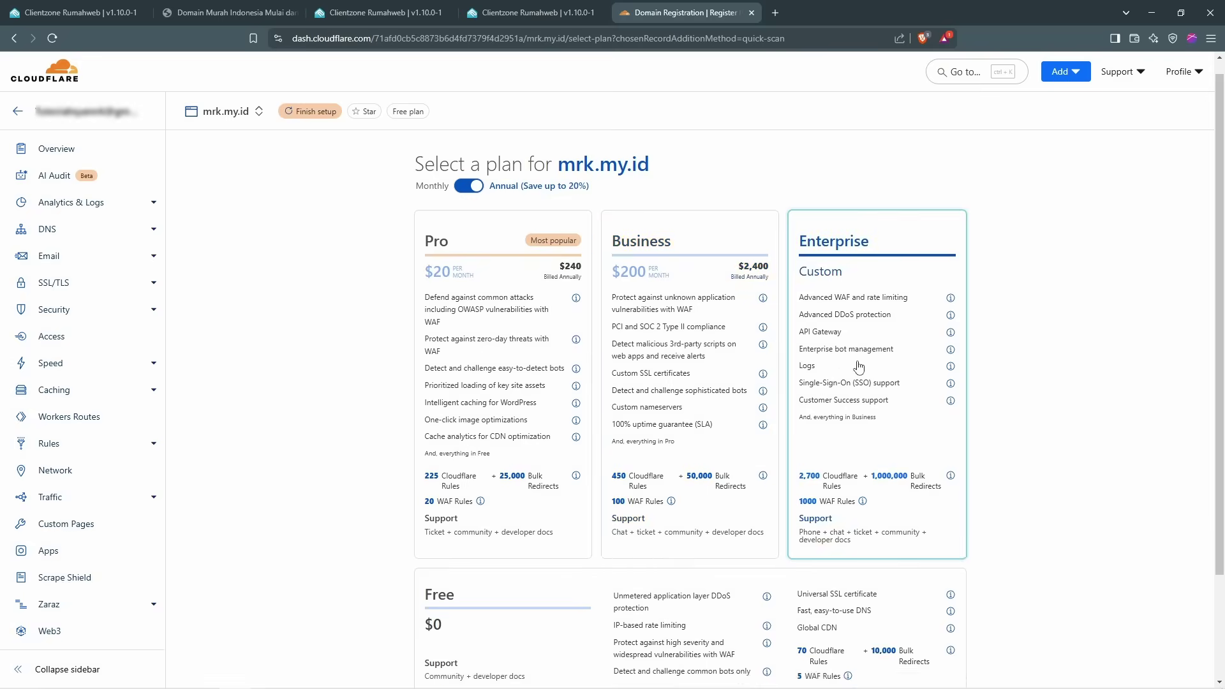
pyautogui.scroll(-2, 858, 366)
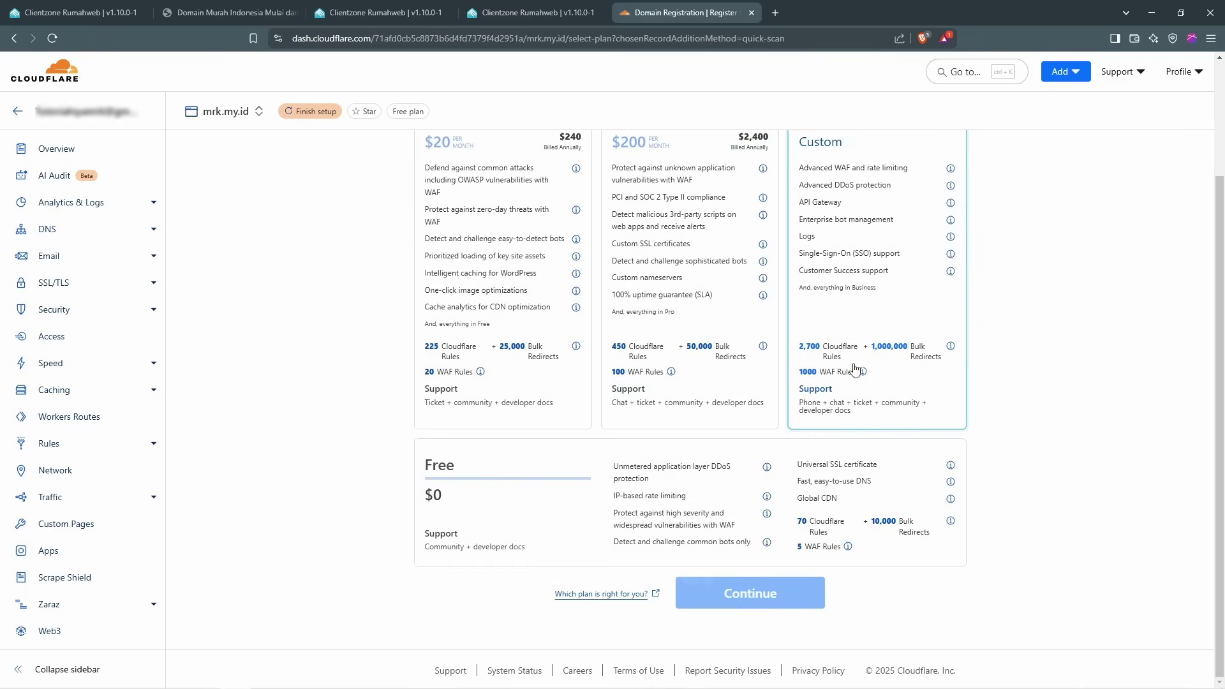
pyautogui.click(509, 523)
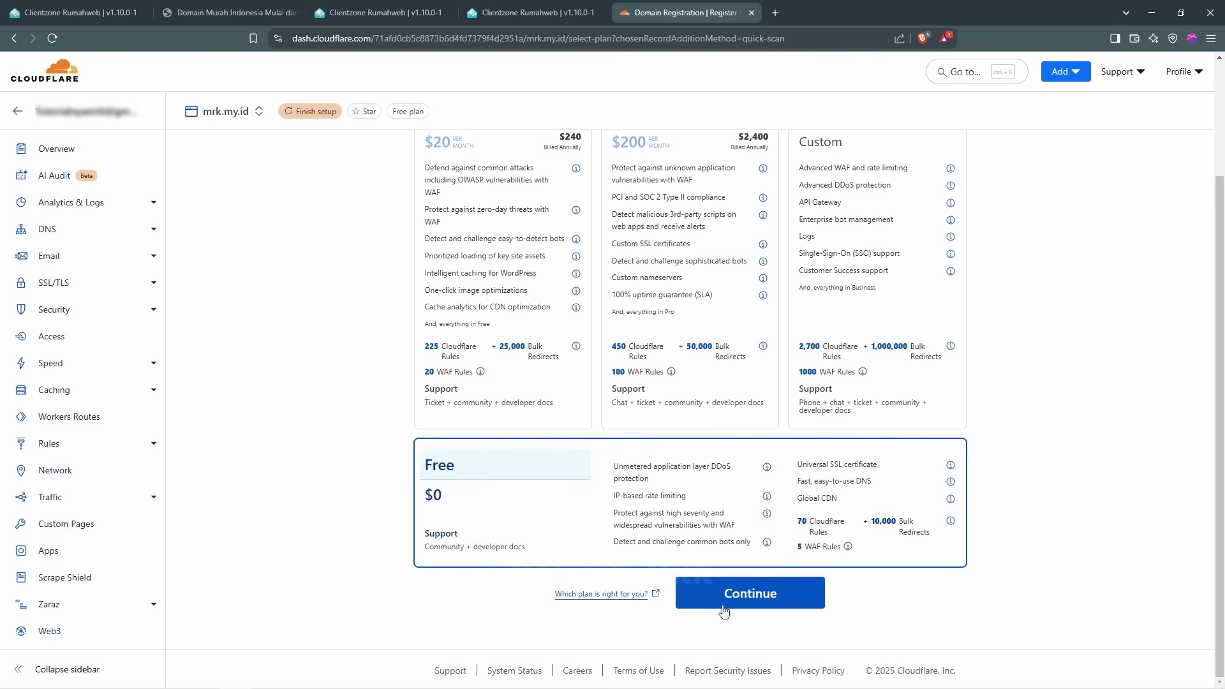
pyautogui.click(724, 606)
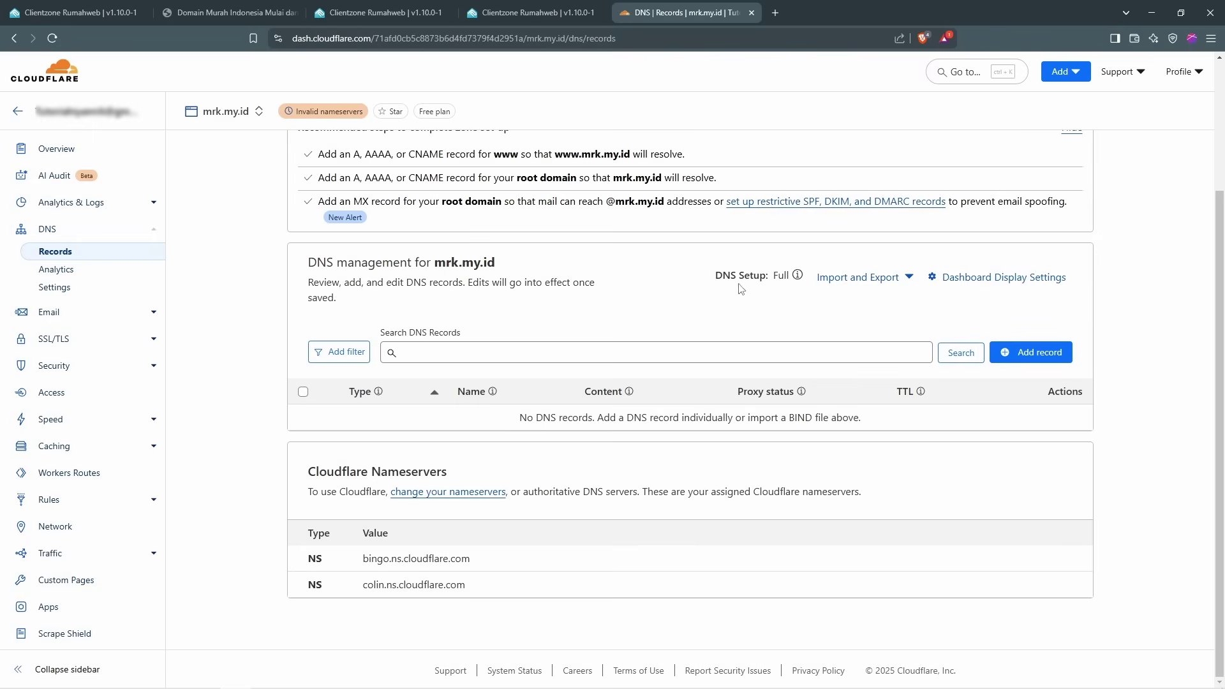
# Step: Select the first Cloudflare nameserver, bingo.ns.cloudflare.com, then return to the Rumahweb domain list
pyautogui.scroll(3, 906, 348)
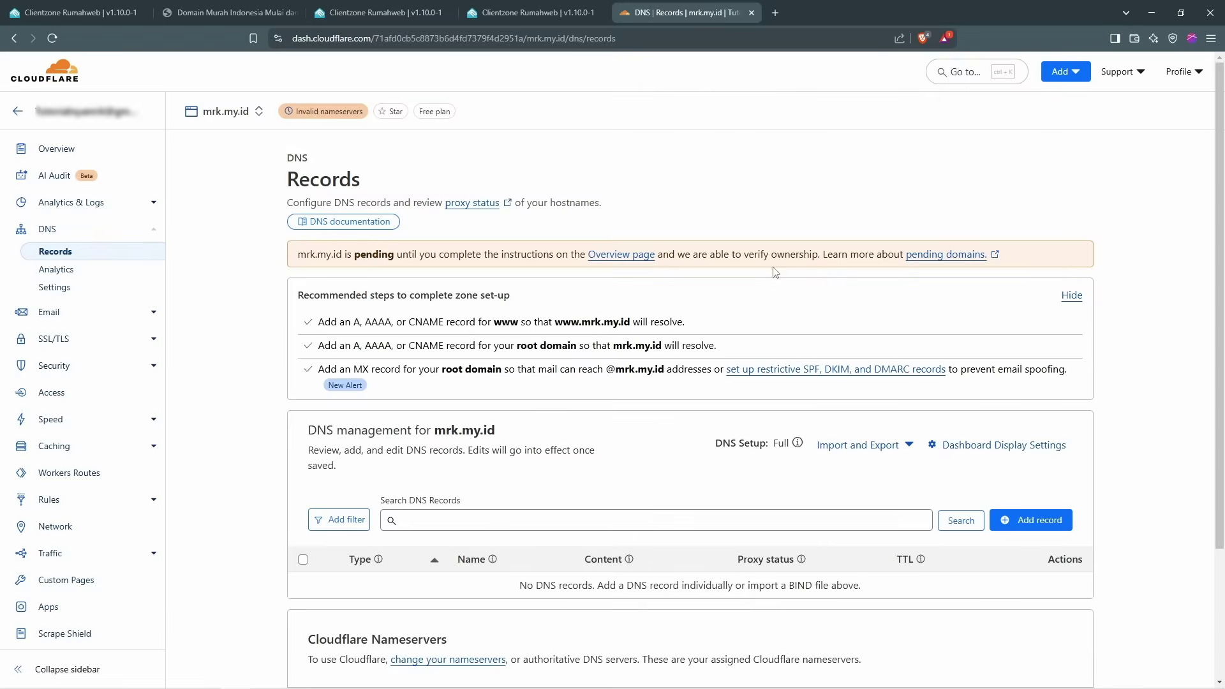
pyautogui.scroll(-3, 775, 271)
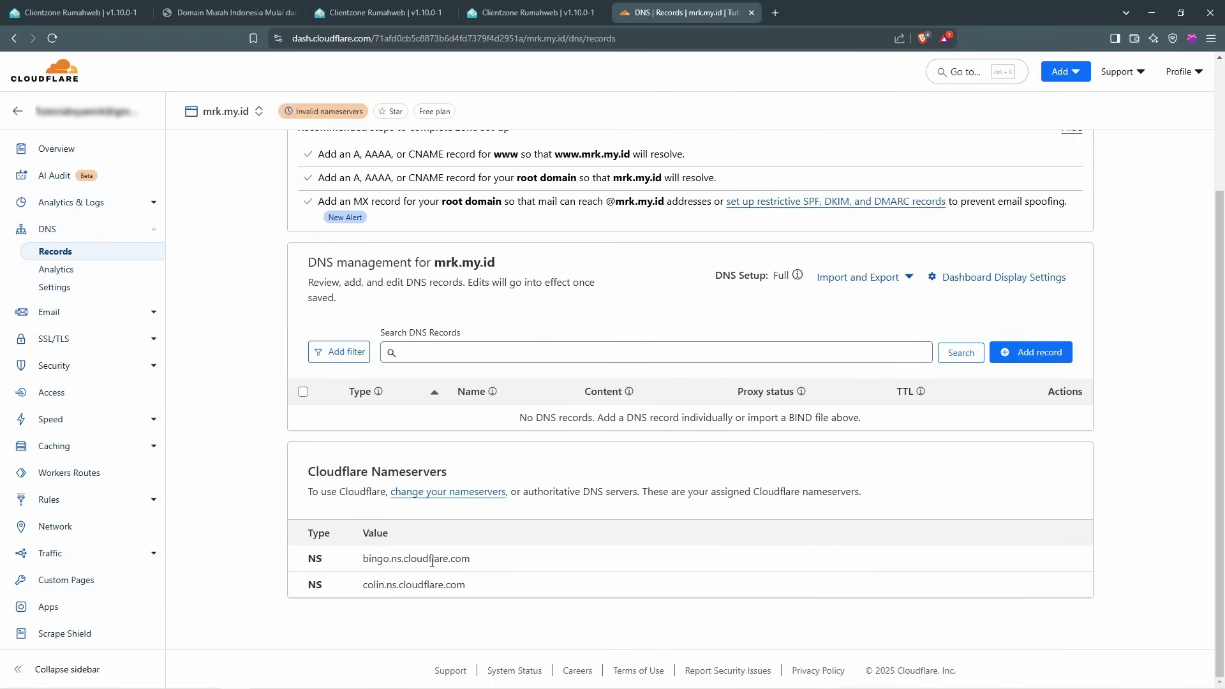
pyautogui.moveTo(479, 563); pyautogui.dragTo(344, 566)
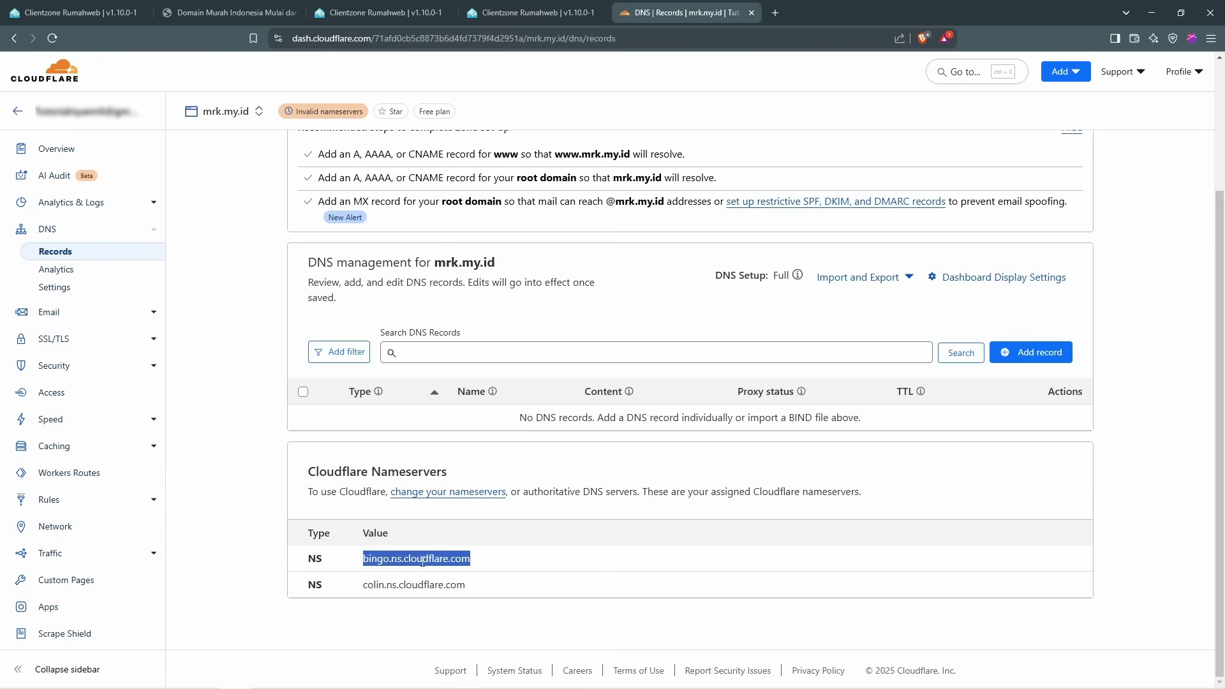
pyautogui.click(517, 13)
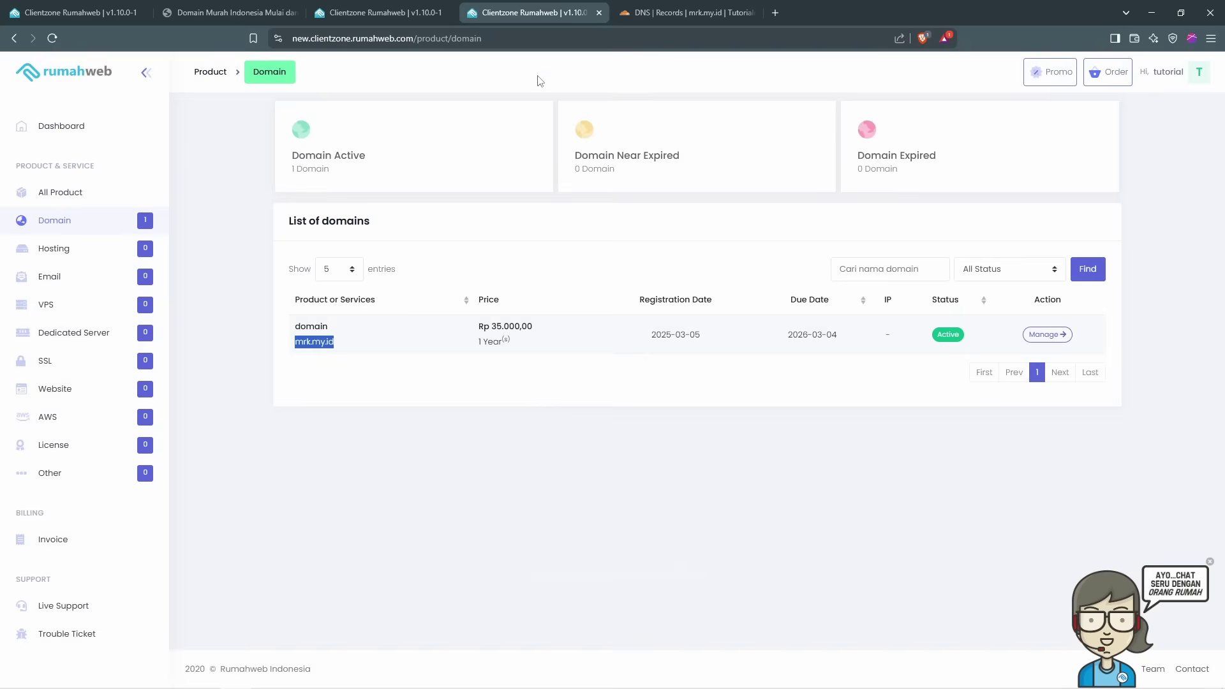
# Step: Close the leftover domain-detail and dashboard browser tabs
pyautogui.click(399, 14)
pyautogui.hotkey('ctrl', 'w')
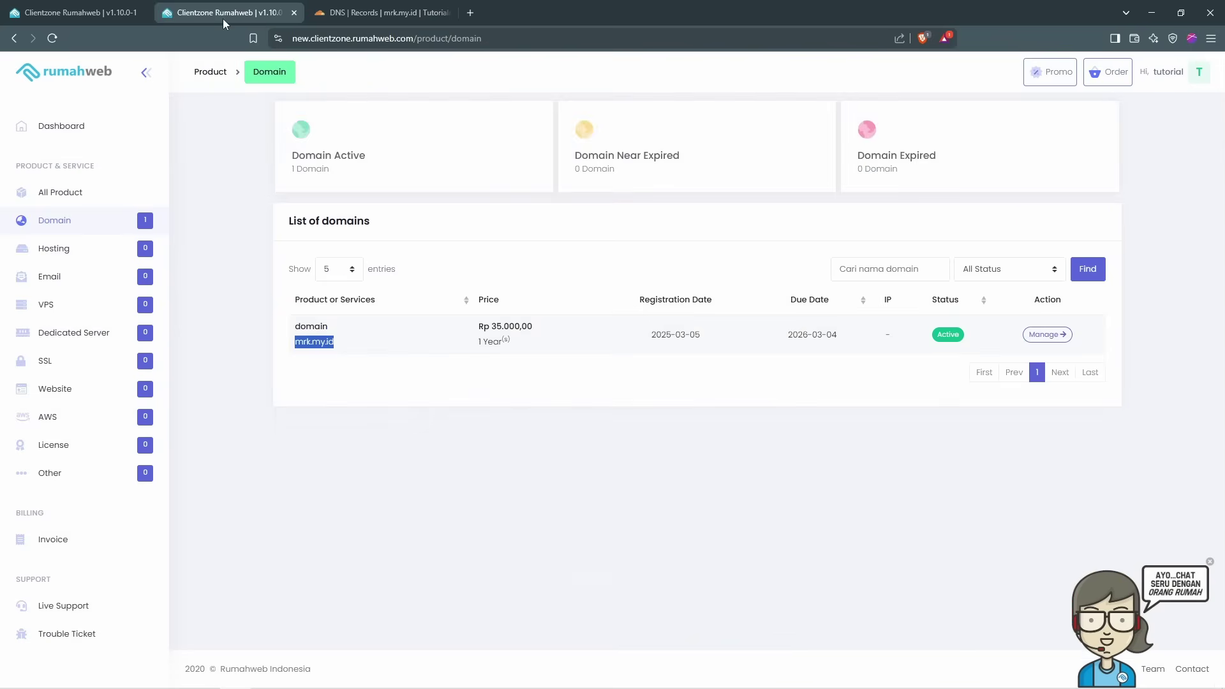
pyautogui.click(104, 18)
pyautogui.click(141, 13)
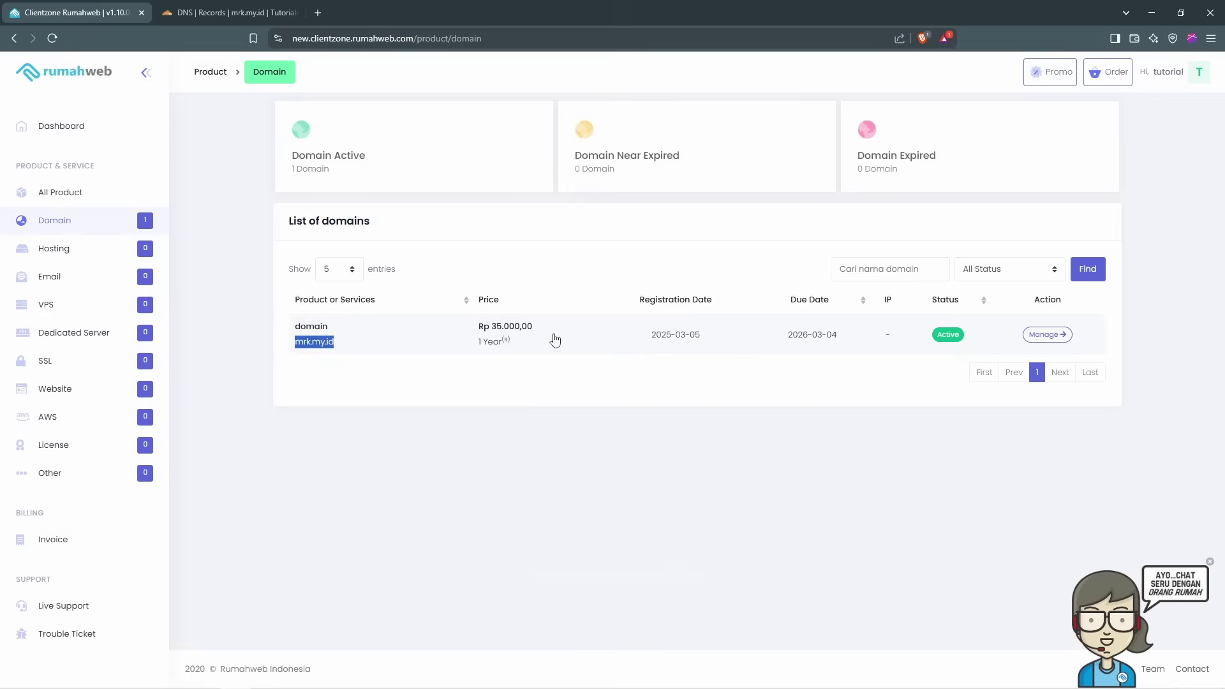
pyautogui.click(728, 501)
# Step: Open the Nameserver Setting dialog for mrk.my.id from its Setting options
pyautogui.click(1043, 330)
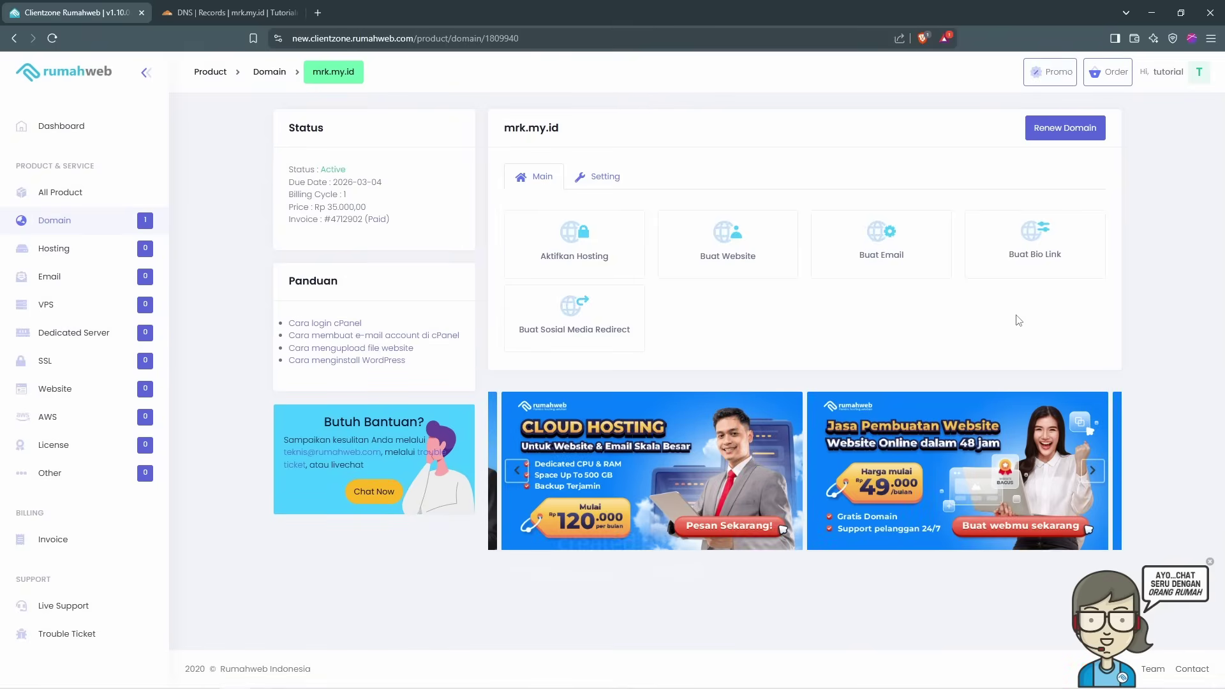
pyautogui.click(605, 182)
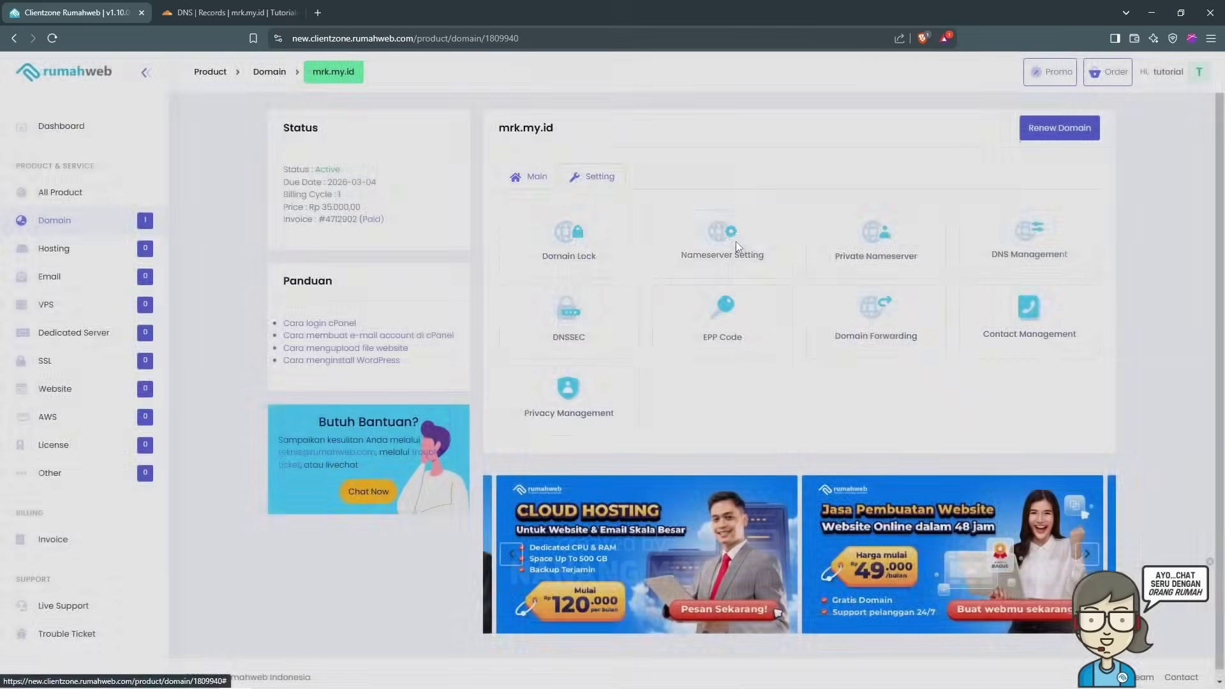
pyautogui.click(737, 242)
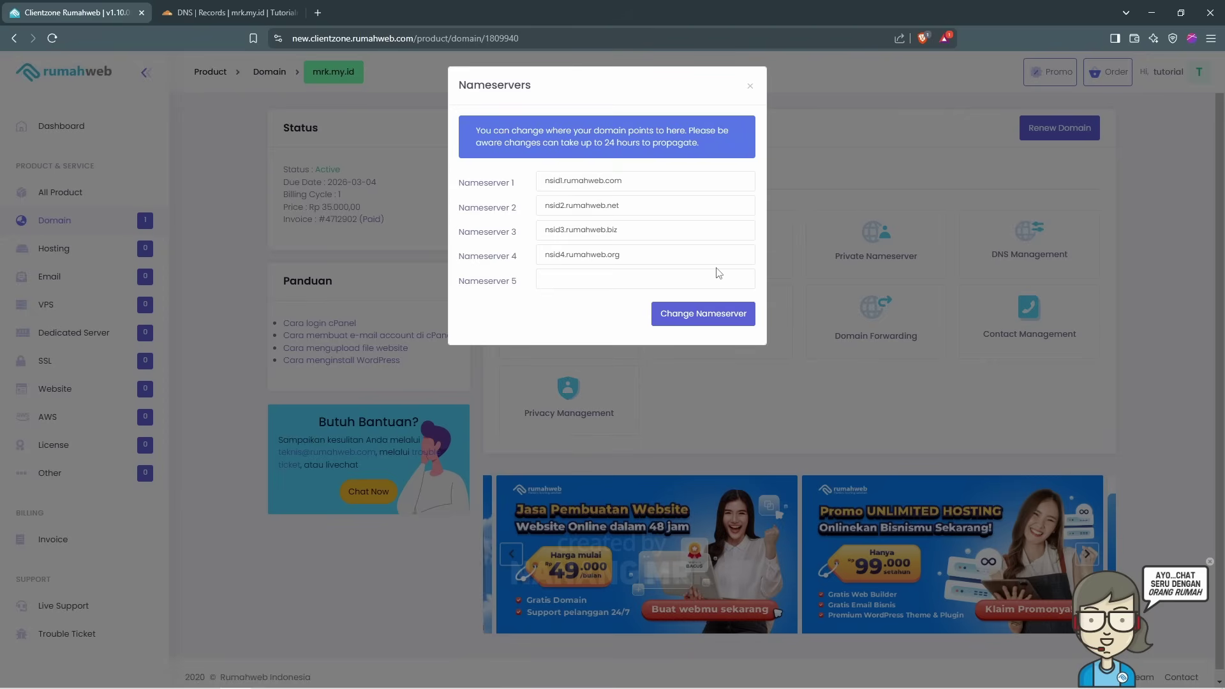
# Step: Copy bingo.ns.cloudflare.com from Cloudflare and paste it into Rumahweb's Nameserver 1 field
pyautogui.moveTo(686, 261); pyautogui.dragTo(538, 258)
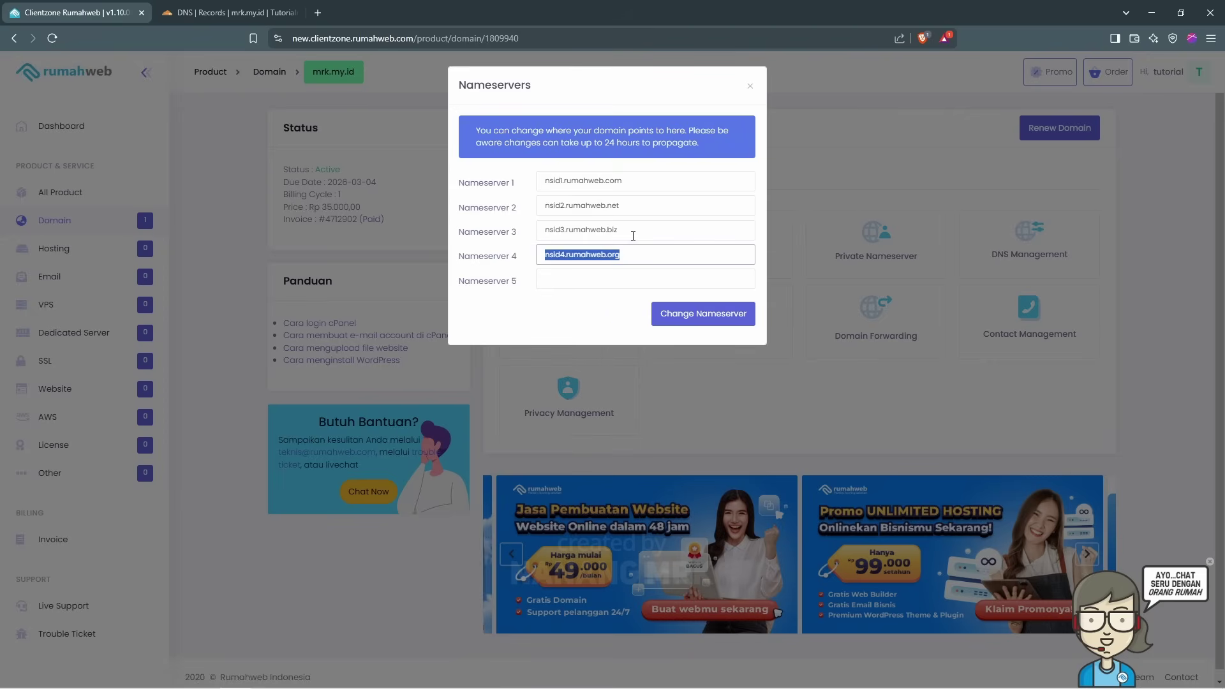
pyautogui.click(613, 172)
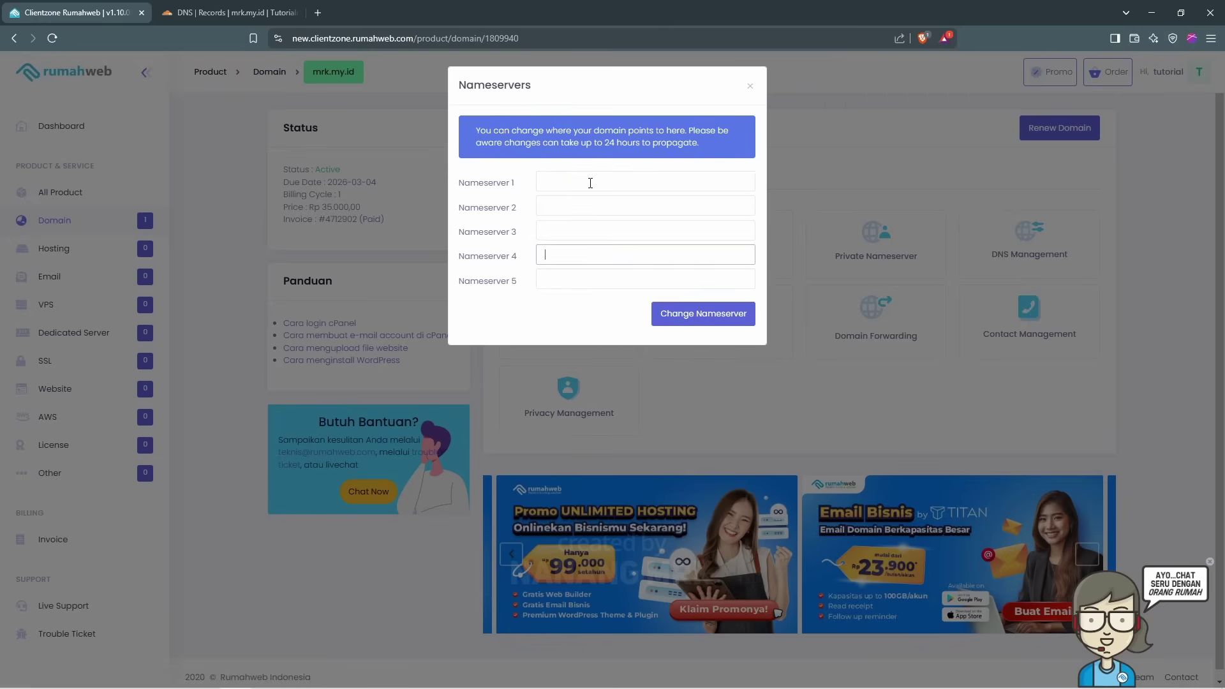
pyautogui.click(227, 13)
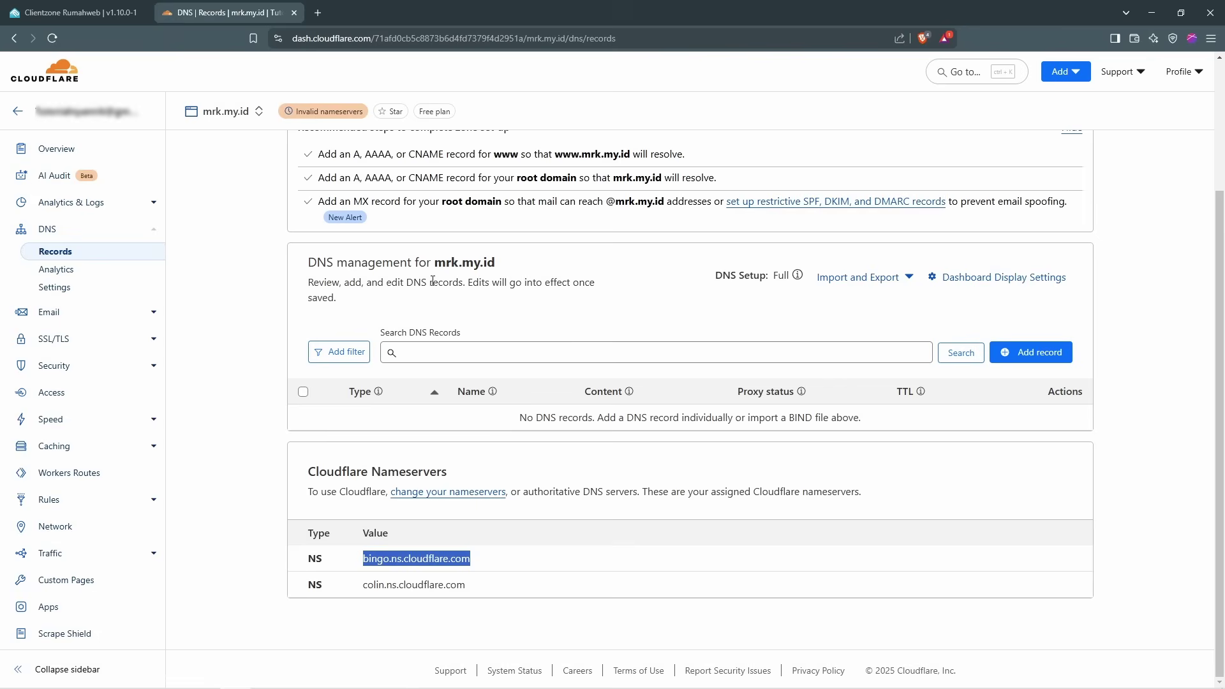
pyautogui.rightClick(444, 557)
pyautogui.click(504, 424)
pyautogui.click(77, 13)
pyautogui.click(615, 181)
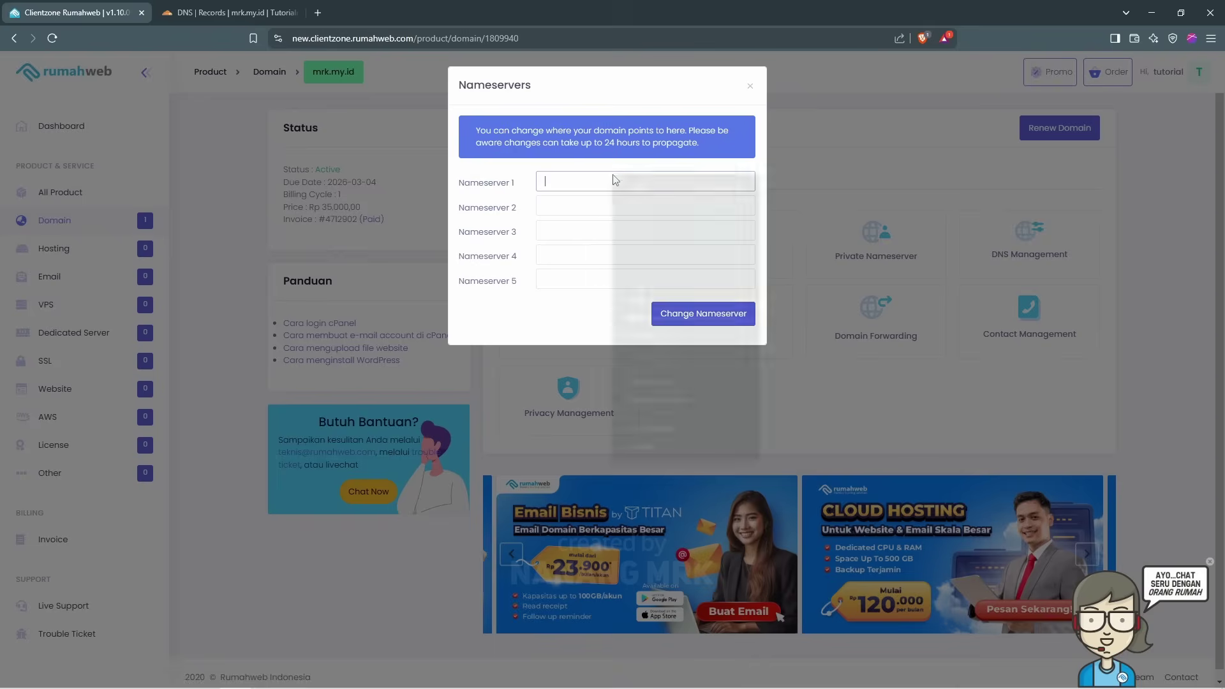
pyautogui.hotkey('ctrl', 'v')
# Step: Put colin.ns.cloudflare.com into Nameserver 2, save the nameserver change and confirm the success message
pyautogui.click(227, 13)
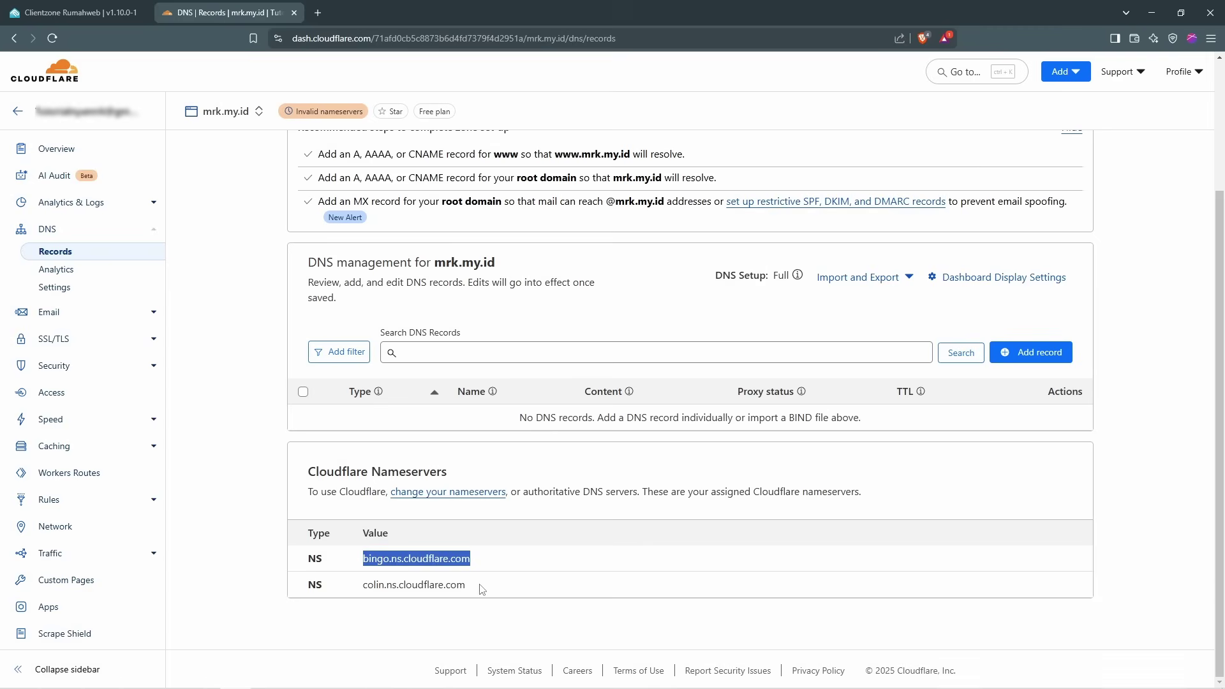
pyautogui.moveTo(481, 588); pyautogui.dragTo(362, 585)
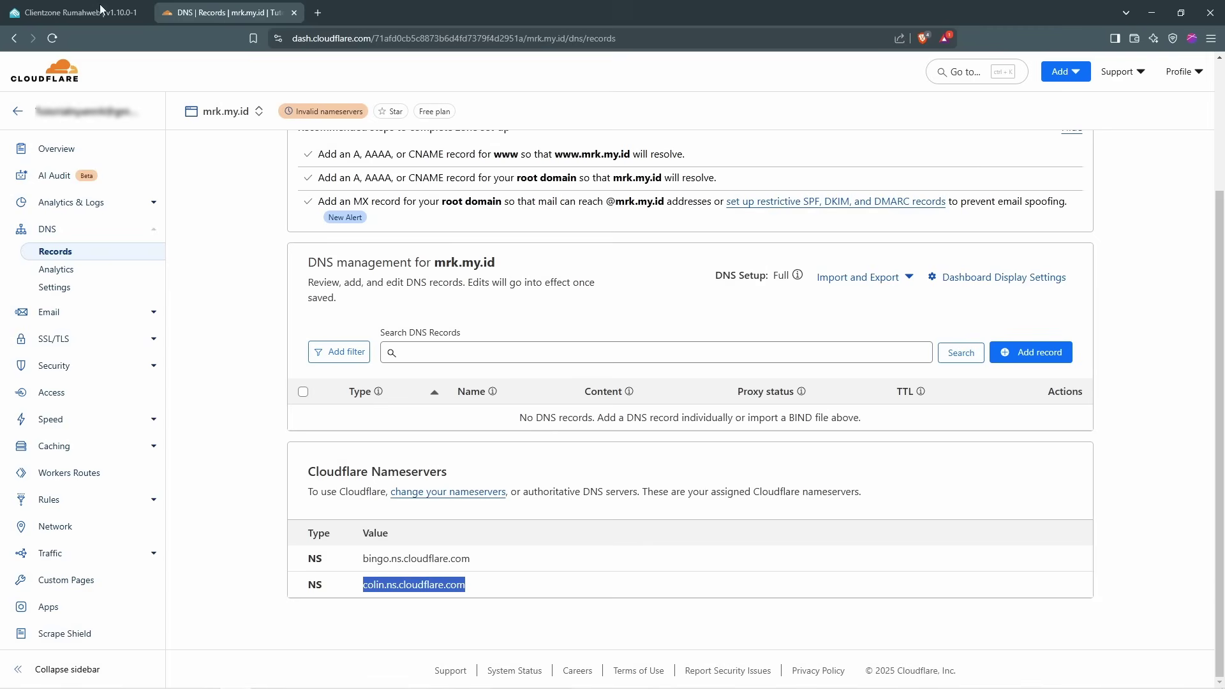
pyautogui.click(79, 13)
pyautogui.rightClick(623, 207)
pyautogui.click(657, 326)
pyautogui.click(687, 314)
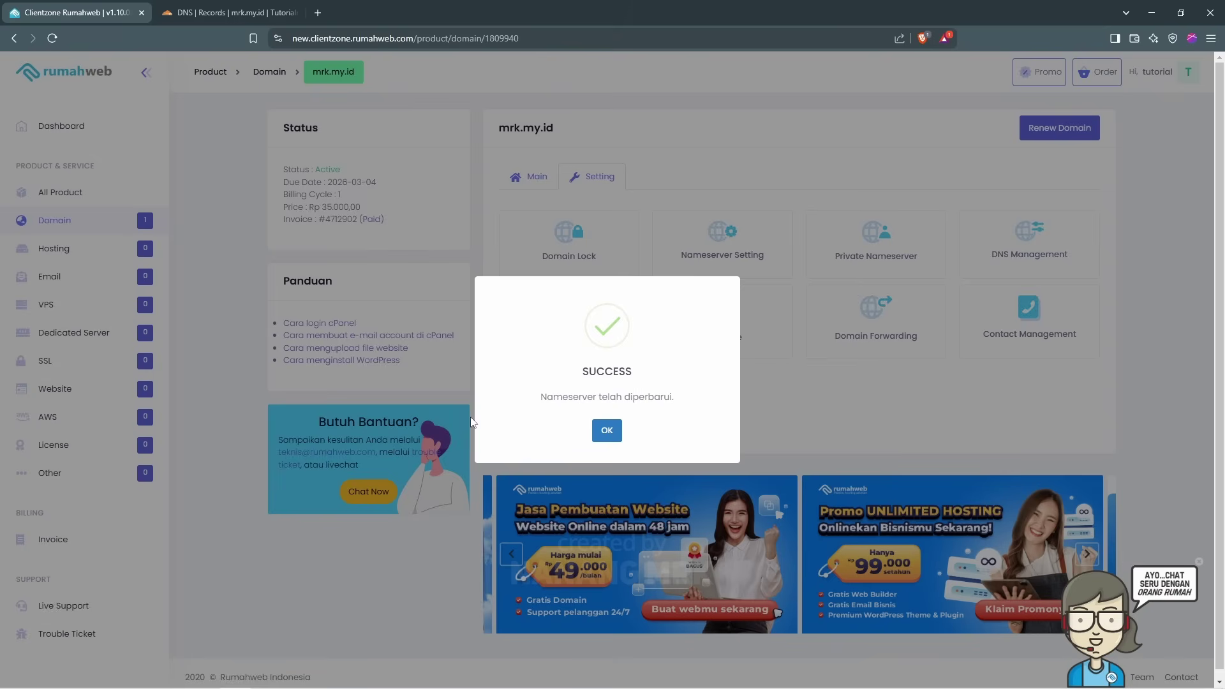
pyautogui.click(607, 430)
pyautogui.click(218, 8)
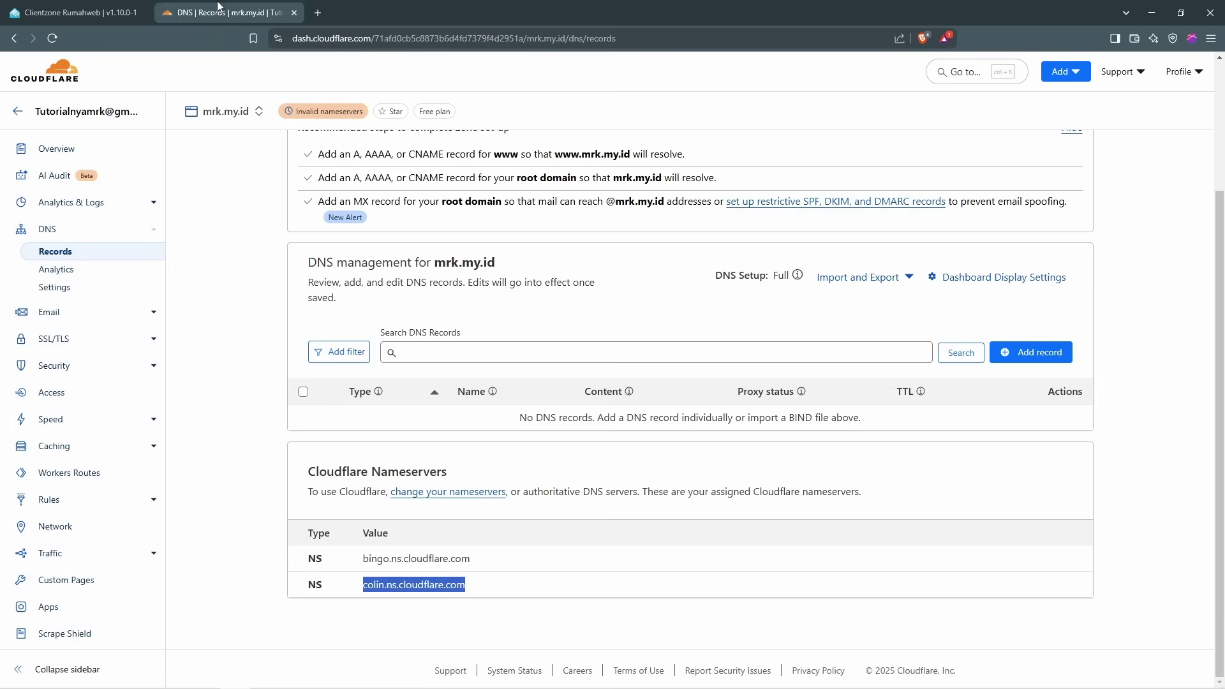
# Step: Review mrk.my.id's pending status notice and run Check nameservers now
pyautogui.scroll(3, 584, 571)
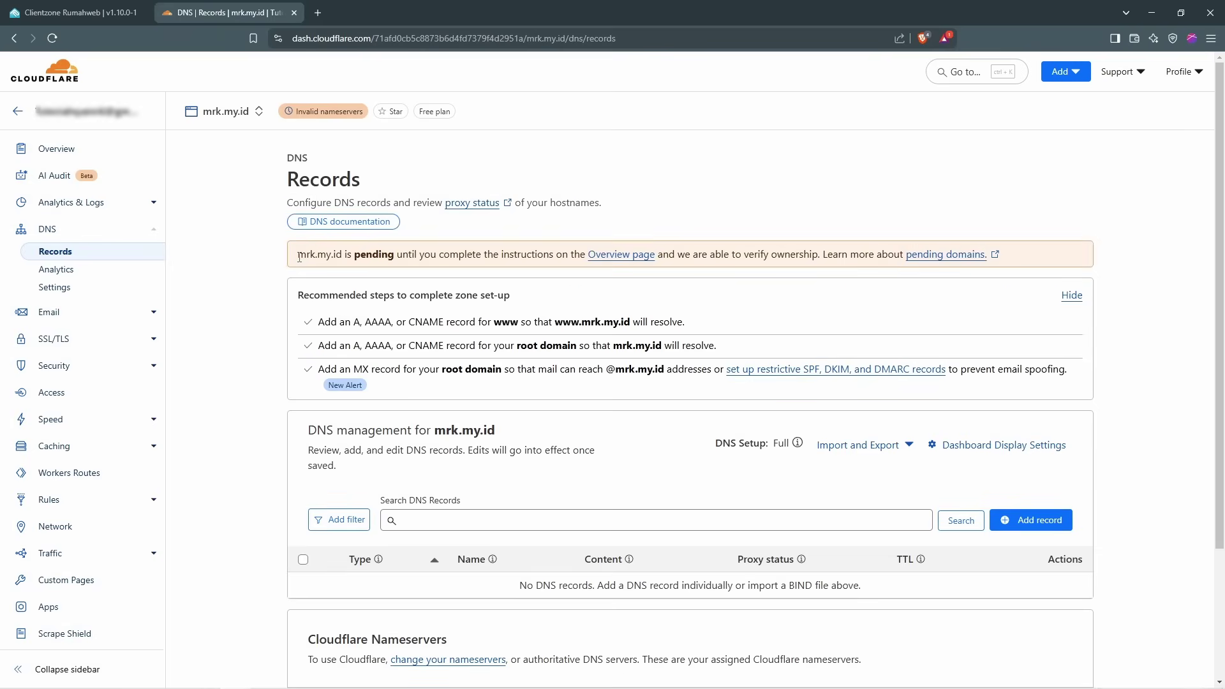
pyautogui.moveTo(300, 258); pyautogui.dragTo(568, 268)
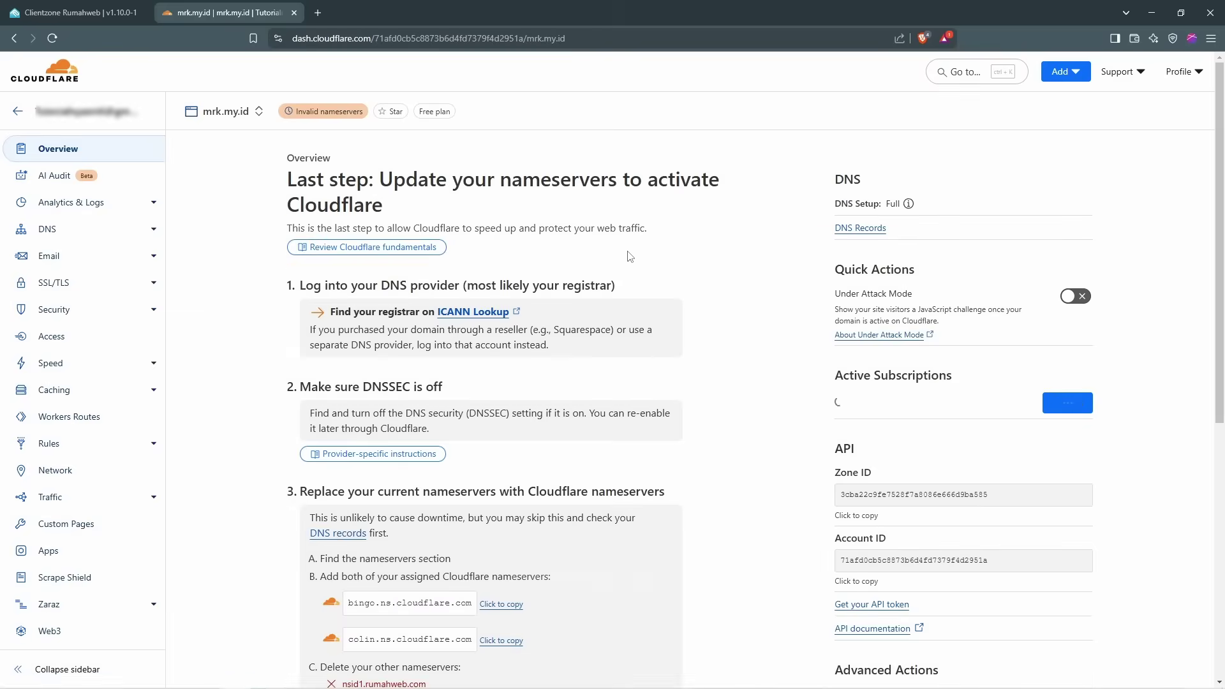
pyautogui.scroll(-3, 681, 335)
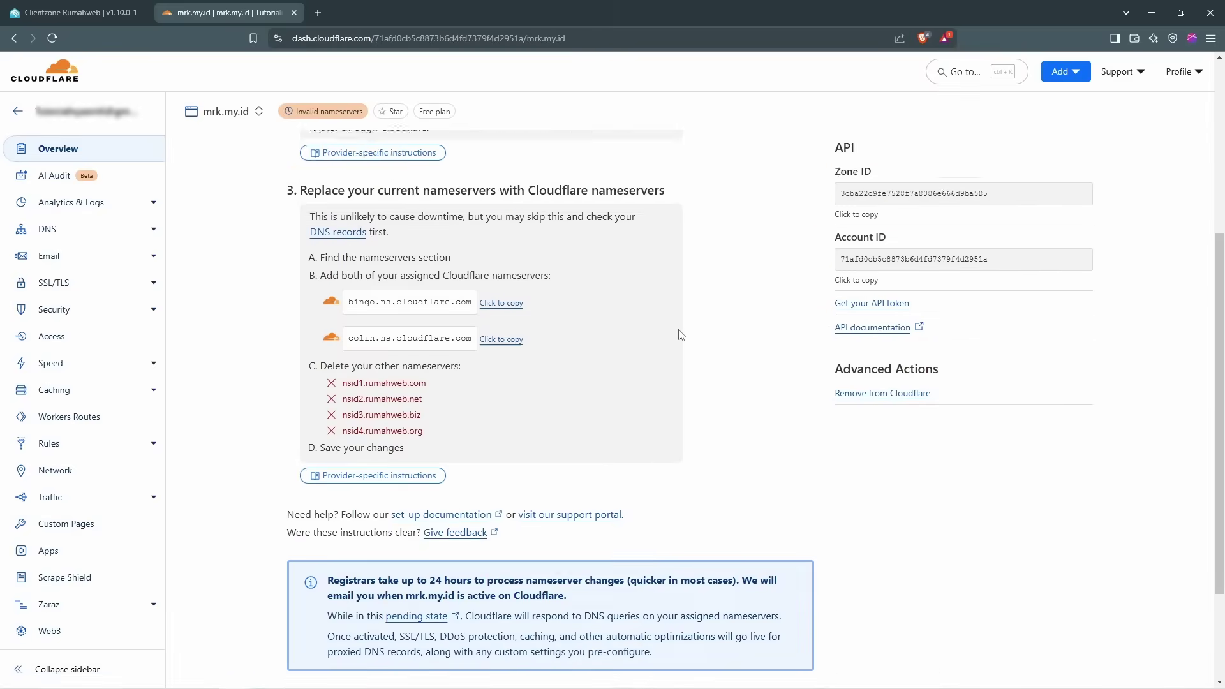
pyautogui.scroll(-3, 681, 335)
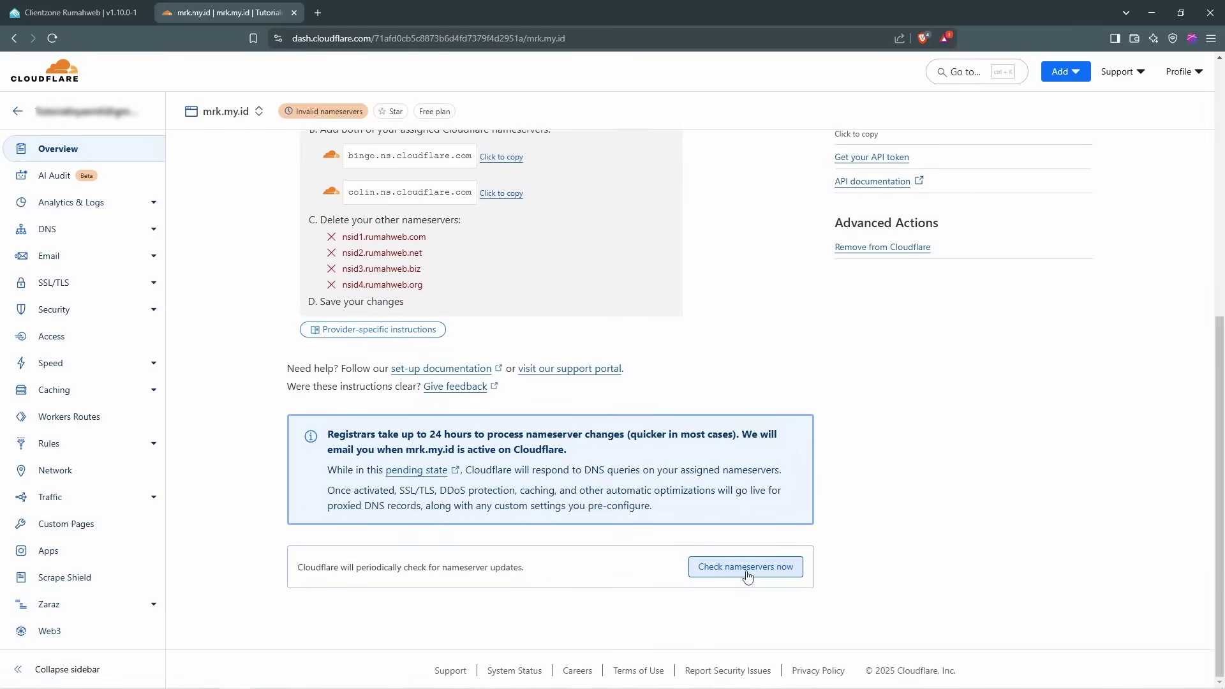
pyautogui.click(748, 576)
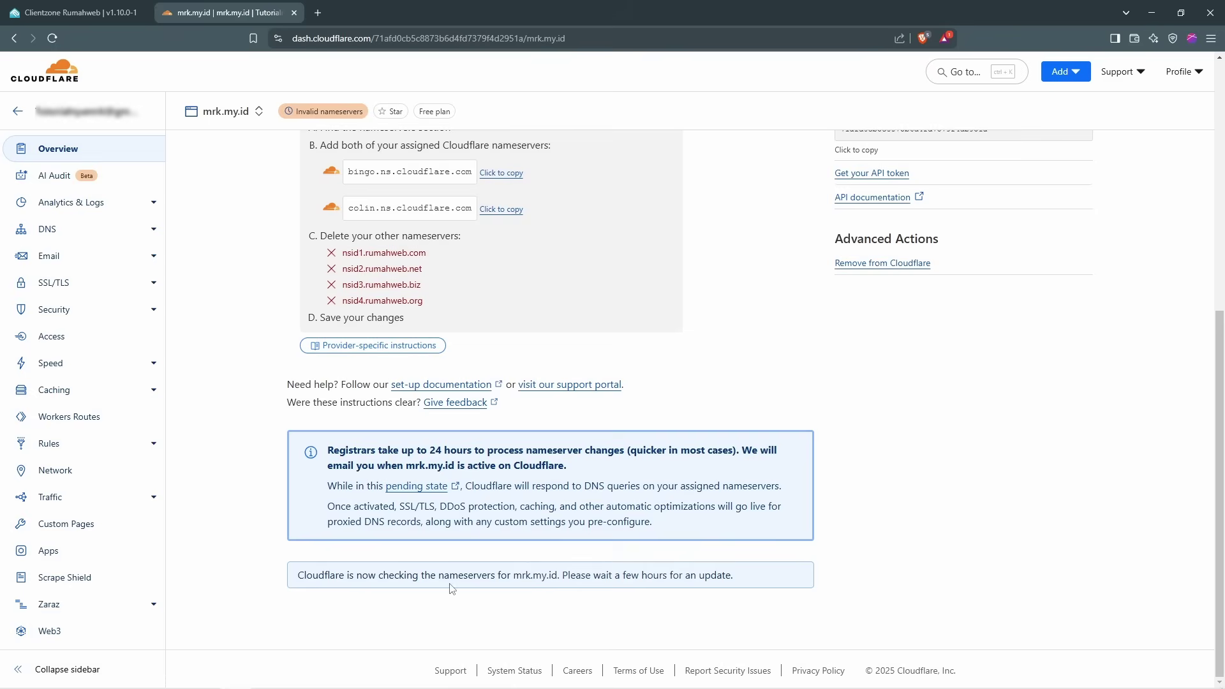
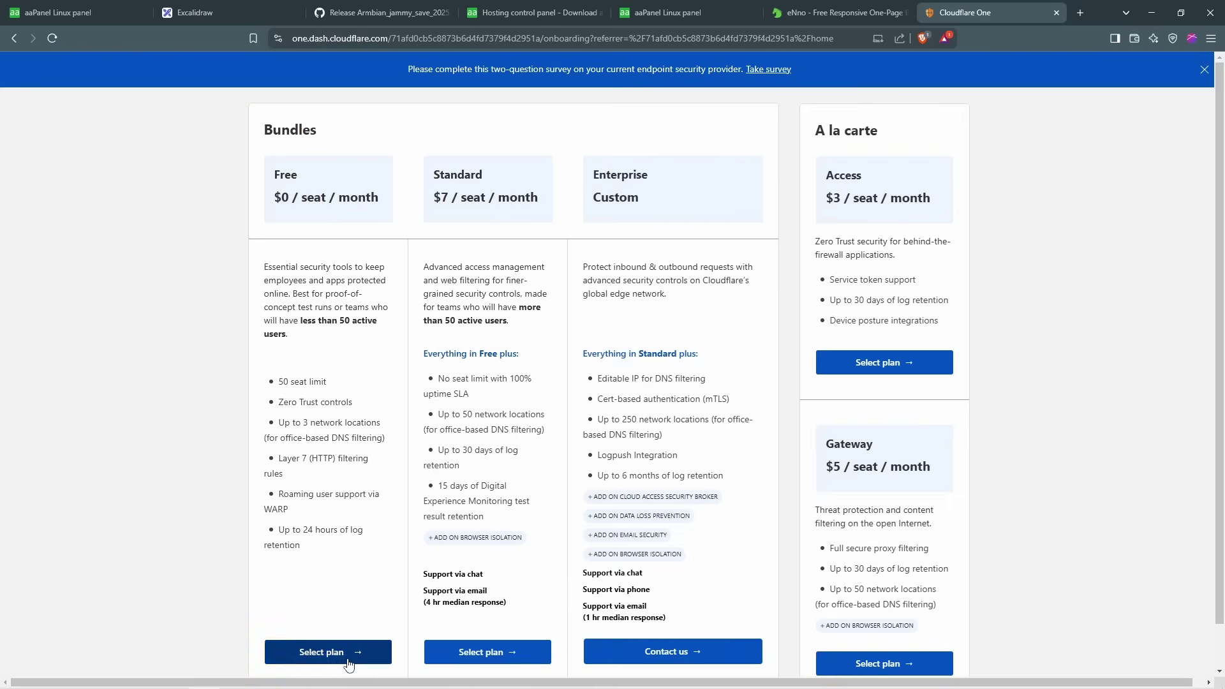
# Step: Select the $0 Free Zero Trust plan, add card and billing details, and complete the purchase
pyautogui.click(350, 661)
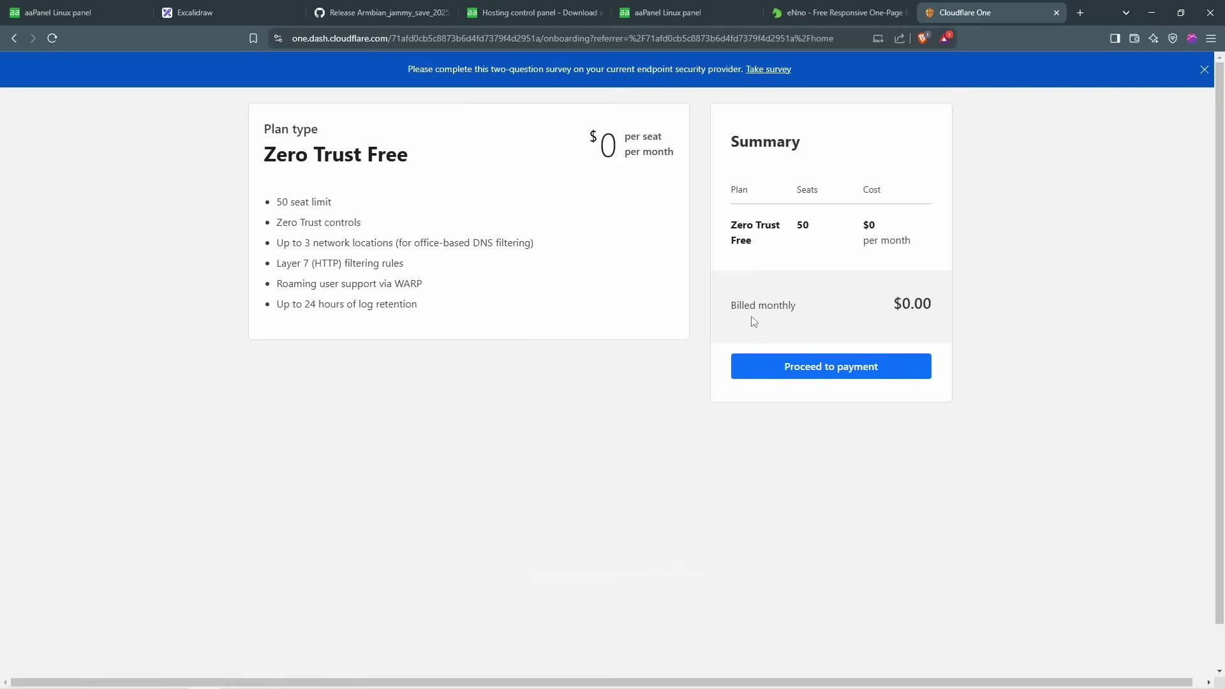
pyautogui.click(825, 370)
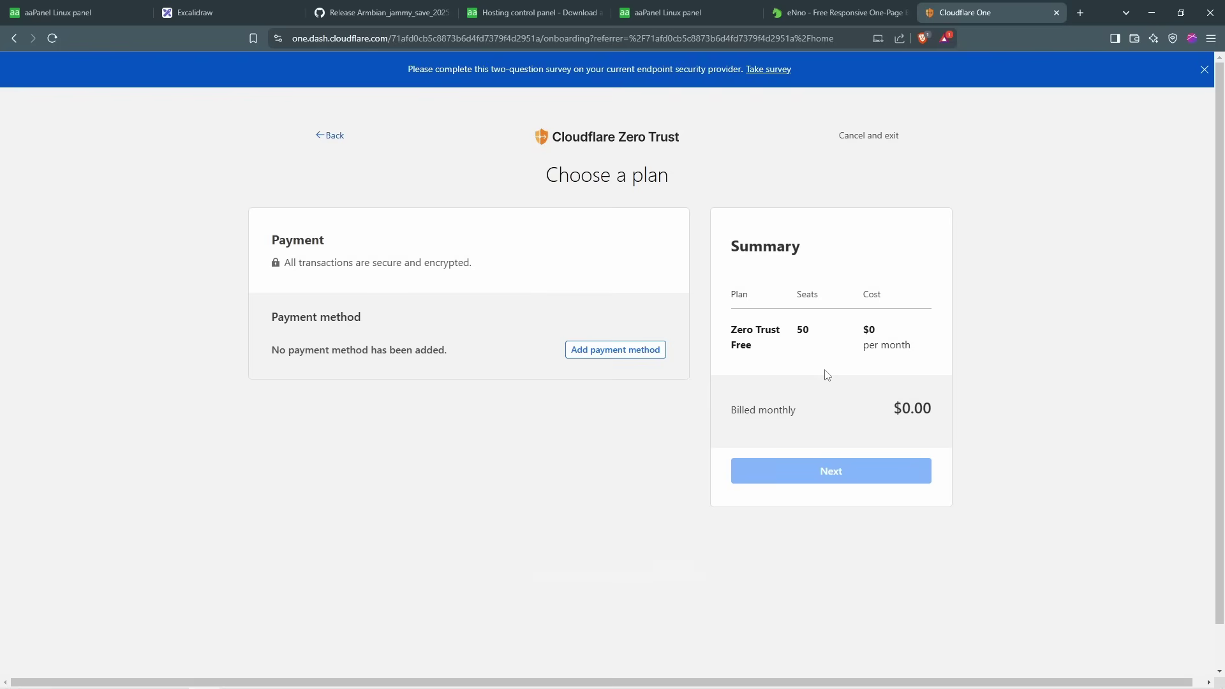
pyautogui.click(616, 350)
pyautogui.scroll(-2, 489, 459)
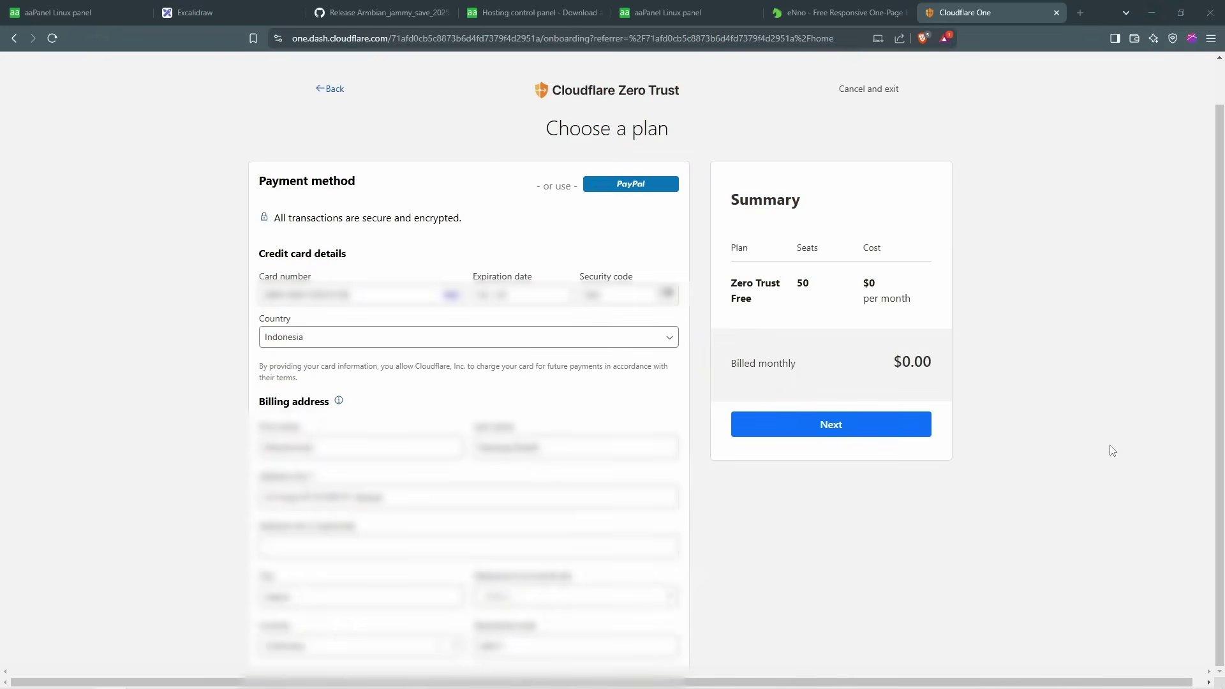
pyautogui.click(860, 433)
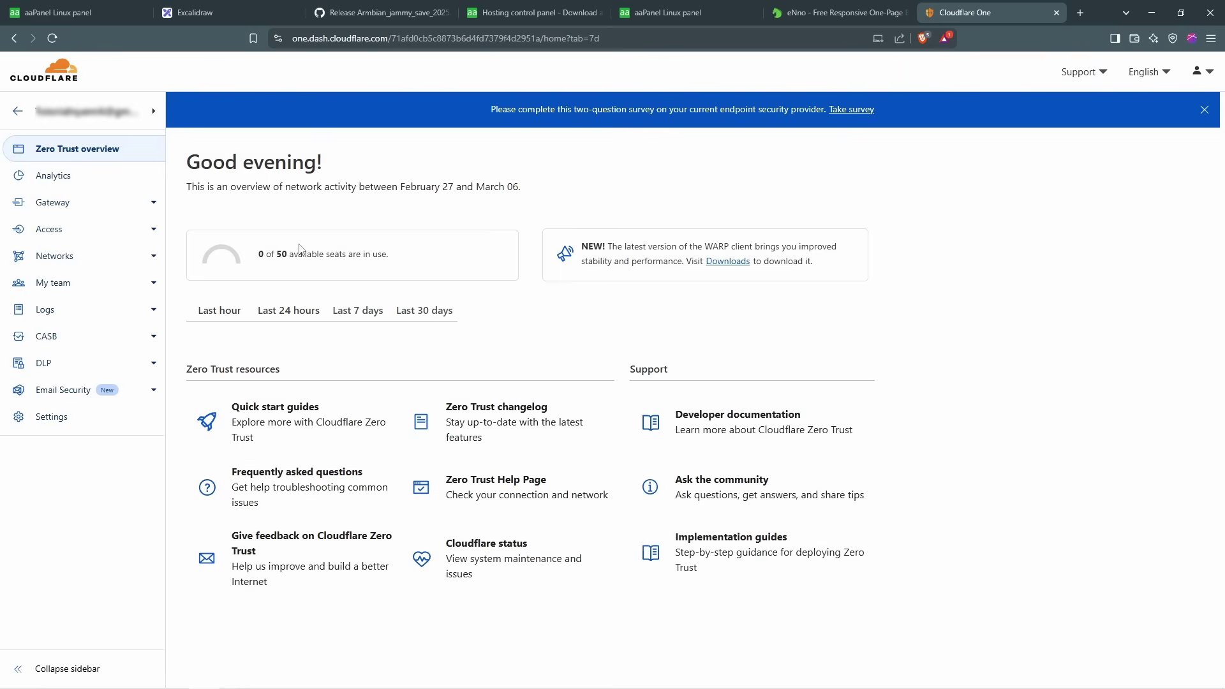
# Step: Check the local website's address, then start adding a tunnel under Networks > Tunnels
pyautogui.click(530, 12)
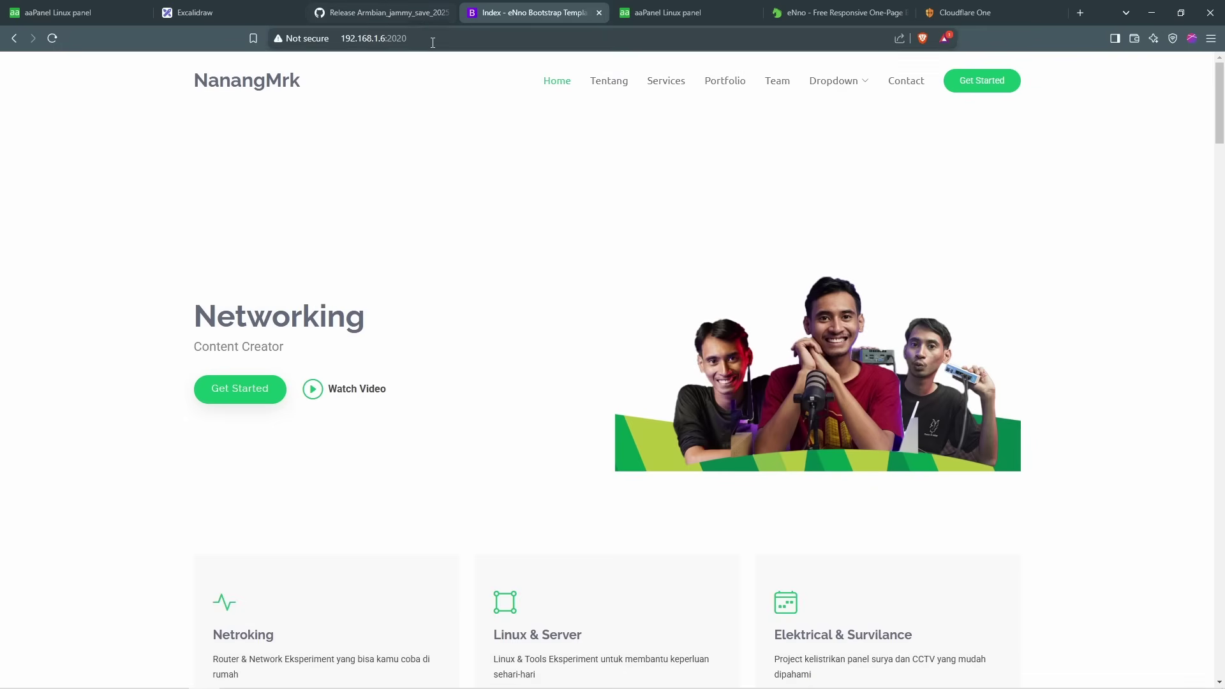
pyautogui.click(341, 40)
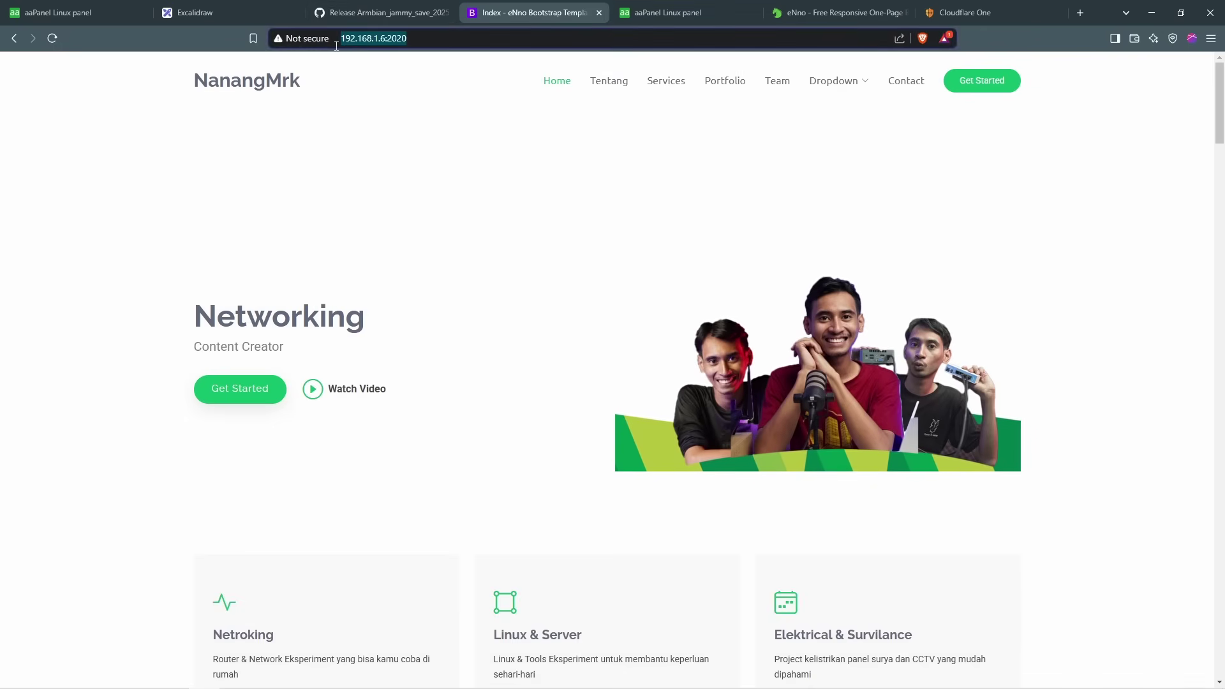
pyautogui.click(426, 39)
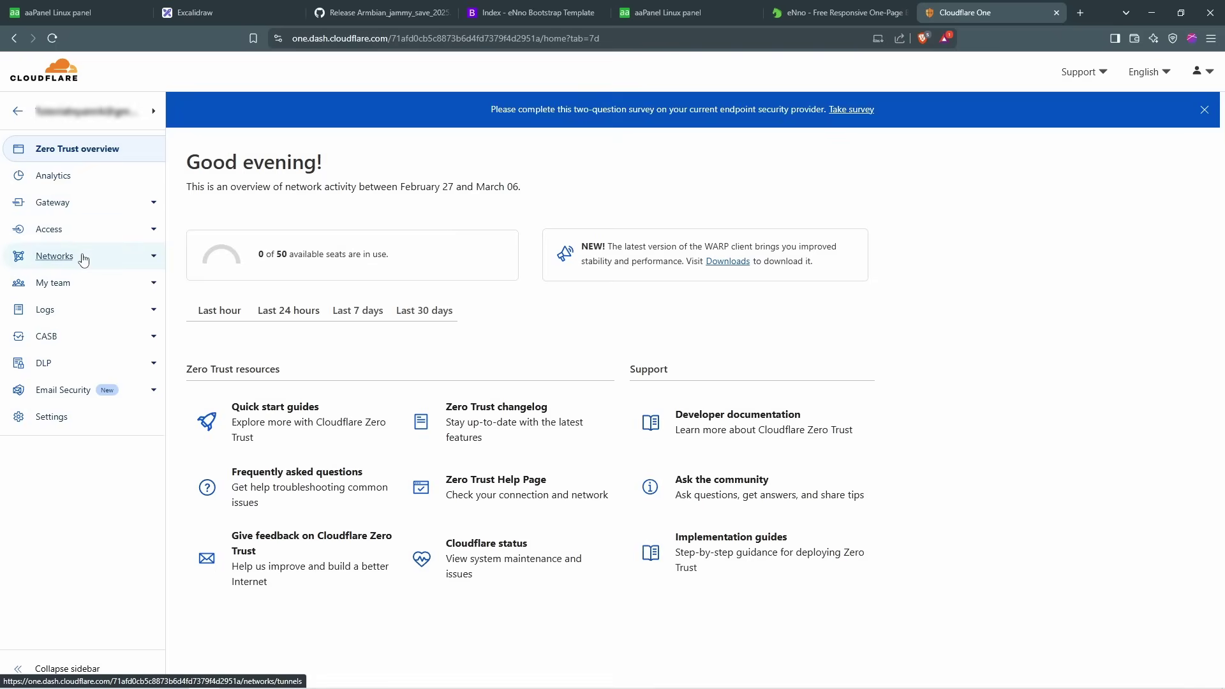
pyautogui.click(83, 257)
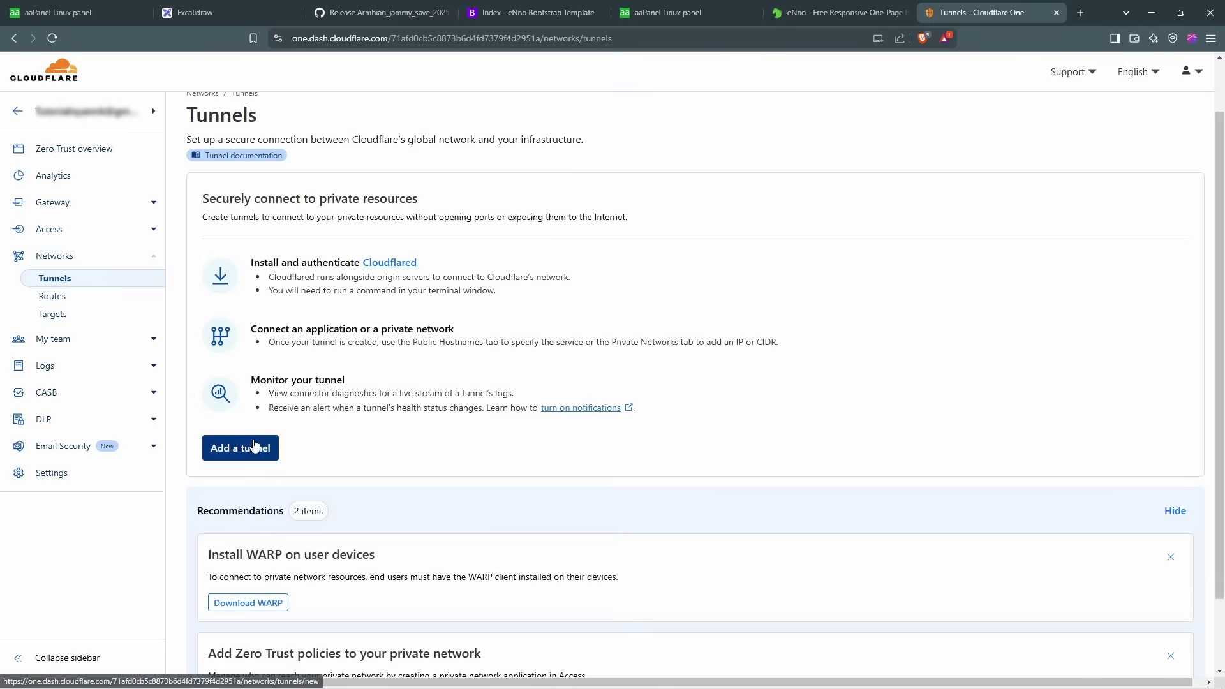
pyautogui.click(256, 447)
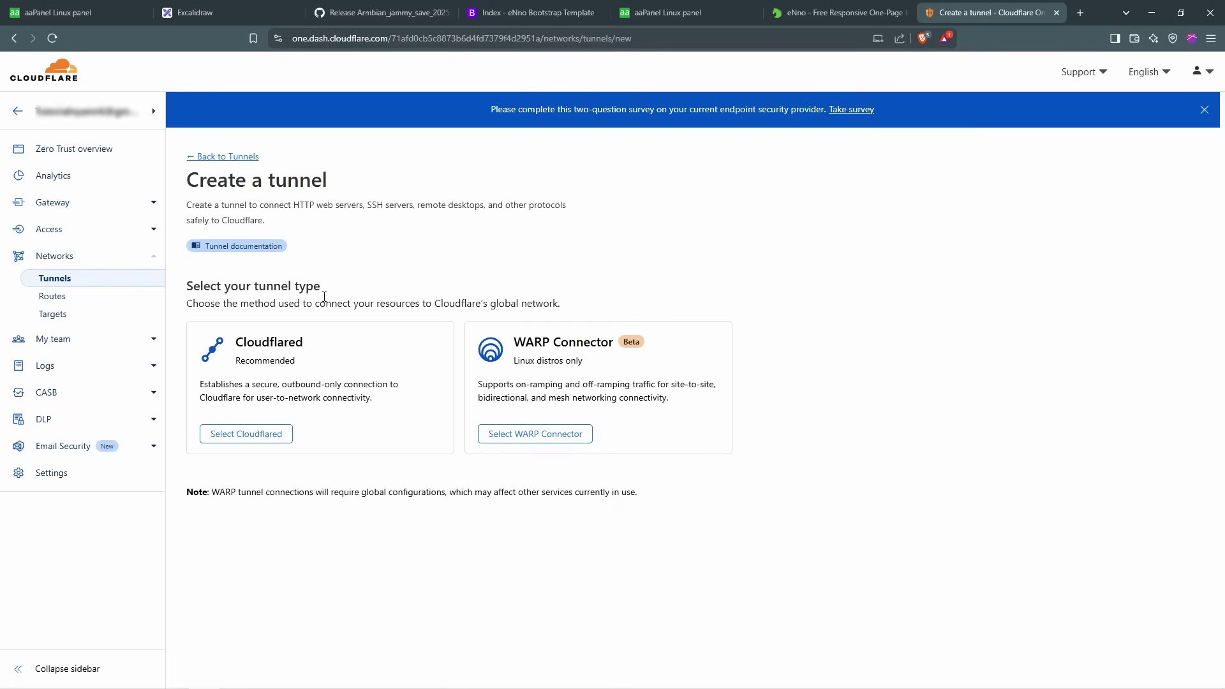
# Step: Create a Cloudflared tunnel named 'panel nanangmrk' and save it
pyautogui.click(281, 444)
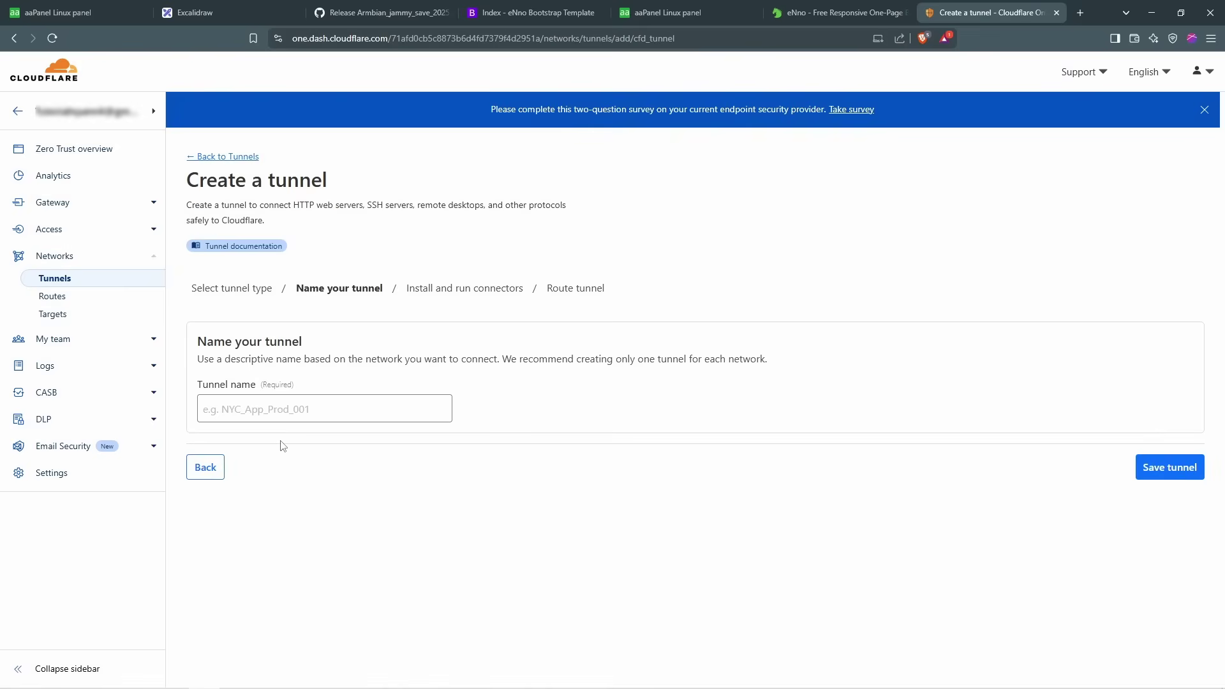
pyautogui.click(383, 413)
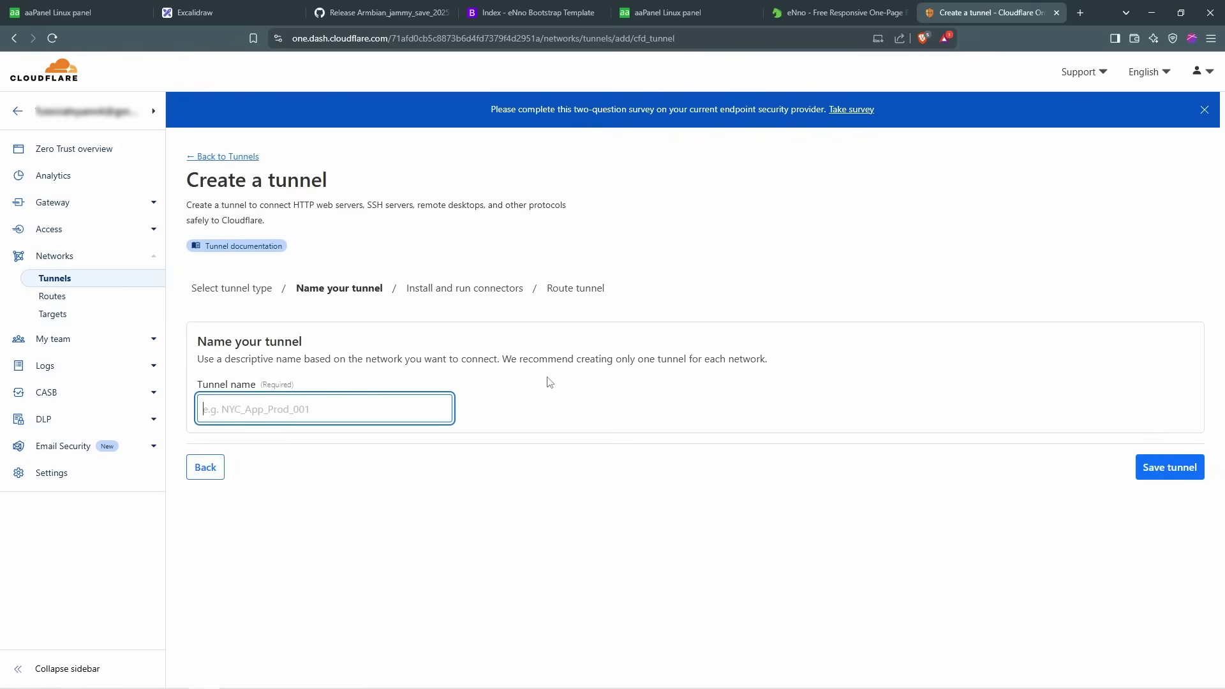
pyautogui.write('panel nanangmrk')
pyautogui.click(1170, 469)
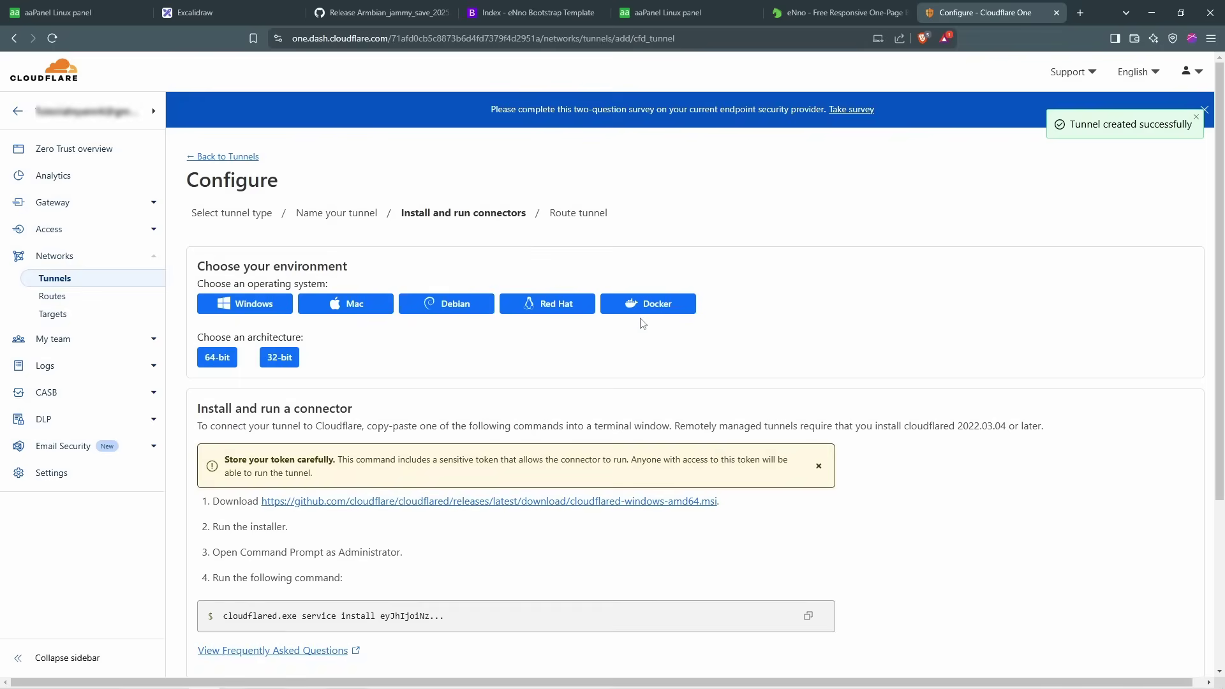
pyautogui.scroll(-1, 887, 315)
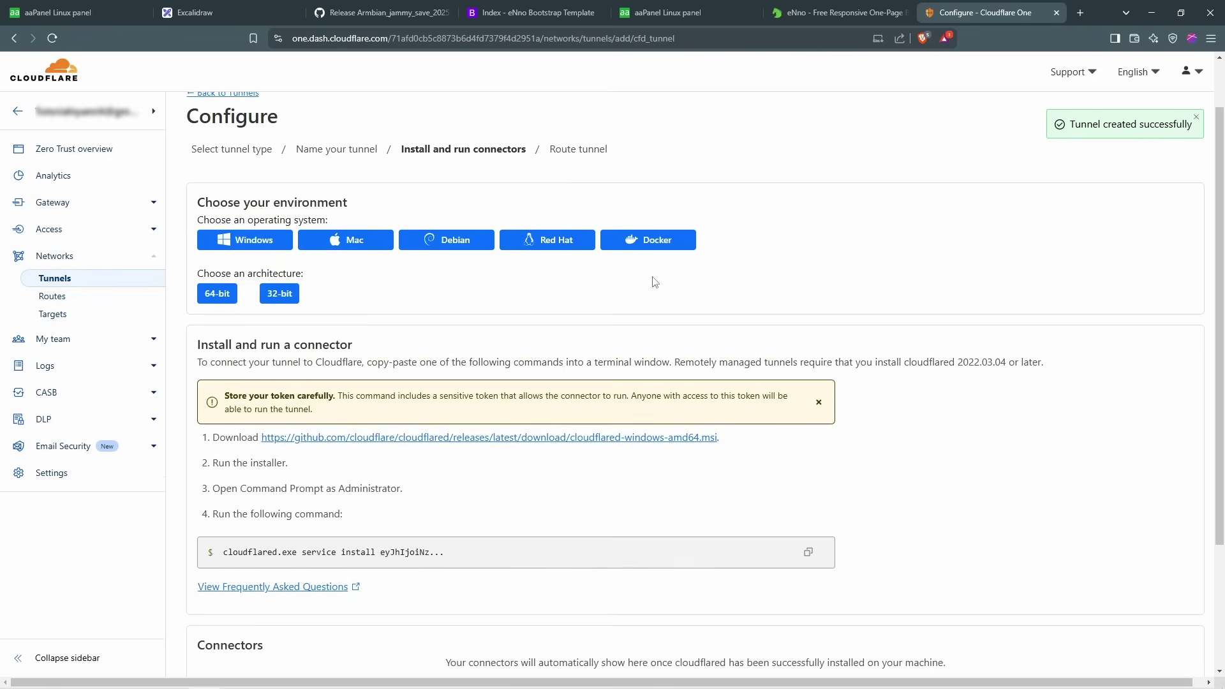
pyautogui.scroll(1, 312, 279)
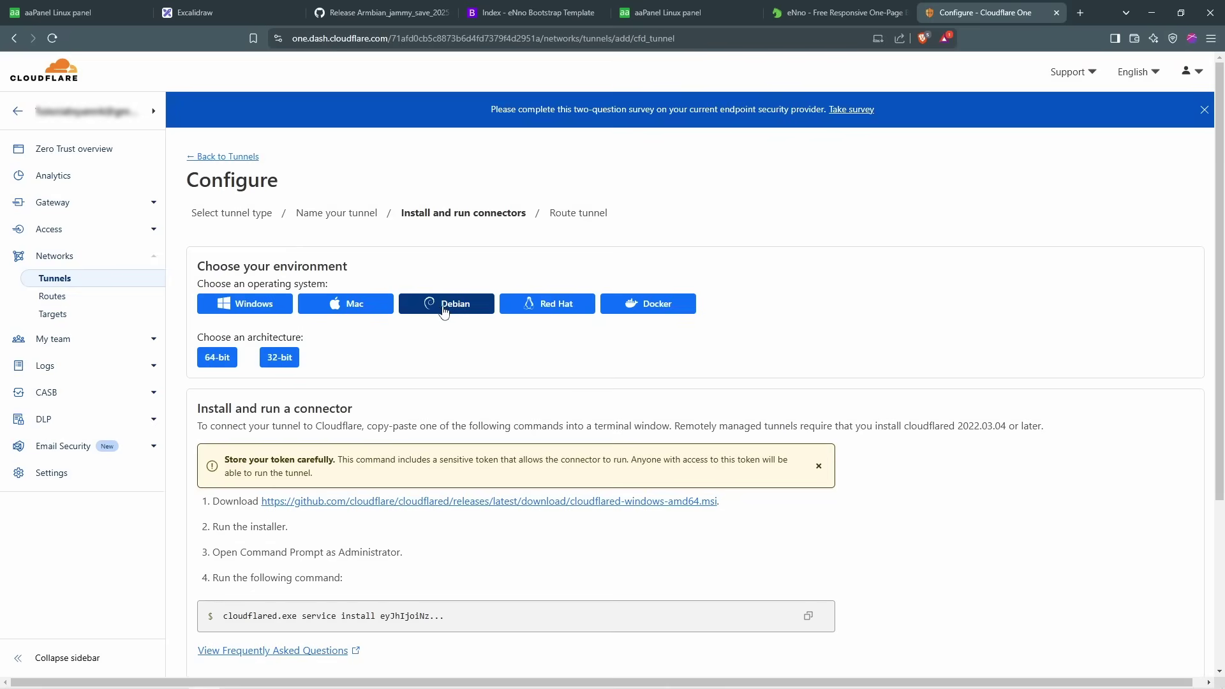
# Step: Show the Debian connector instructions and copy the full cloudflared download-and-install command
pyautogui.click(450, 309)
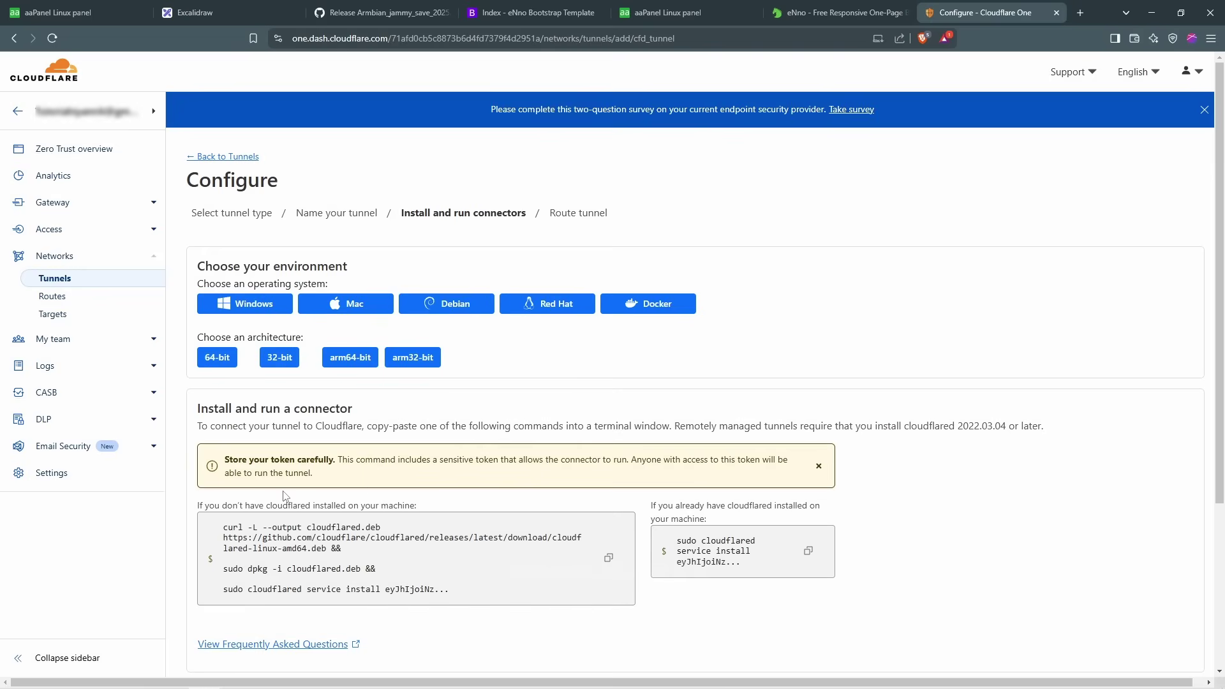
pyautogui.moveTo(195, 408); pyautogui.dragTo(739, 426)
pyautogui.scroll(-1, 598, 499)
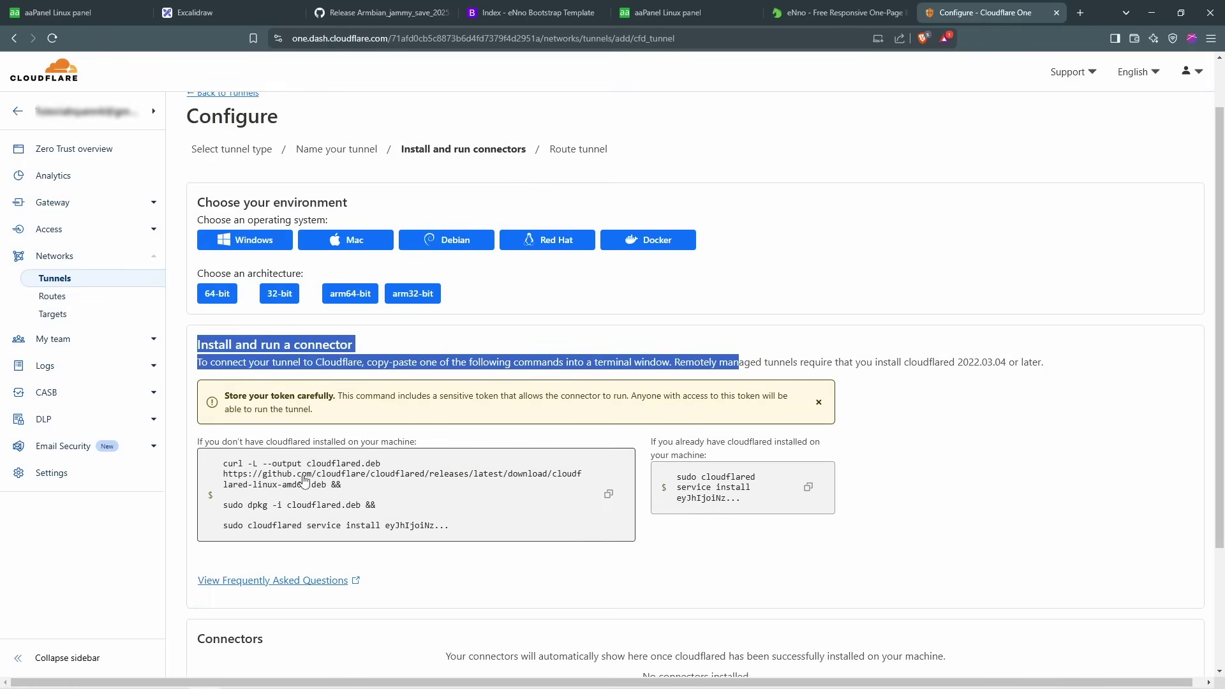
pyautogui.scroll(-2, 615, 466)
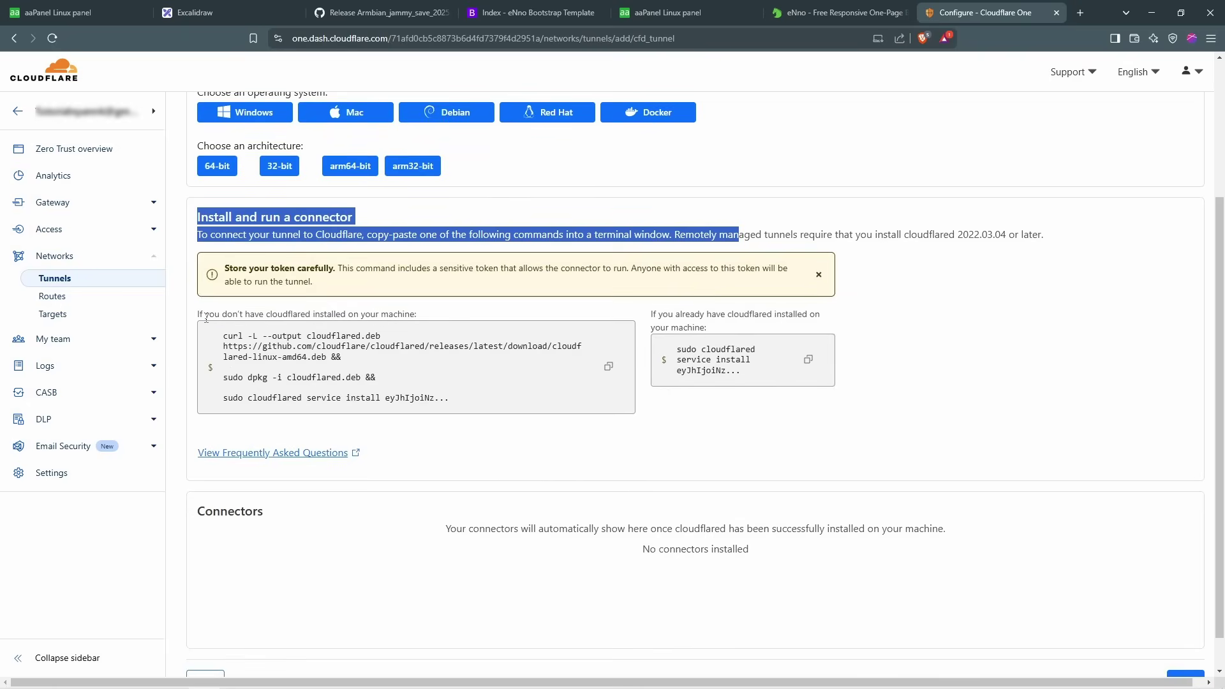
pyautogui.moveTo(205, 317); pyautogui.dragTo(417, 318)
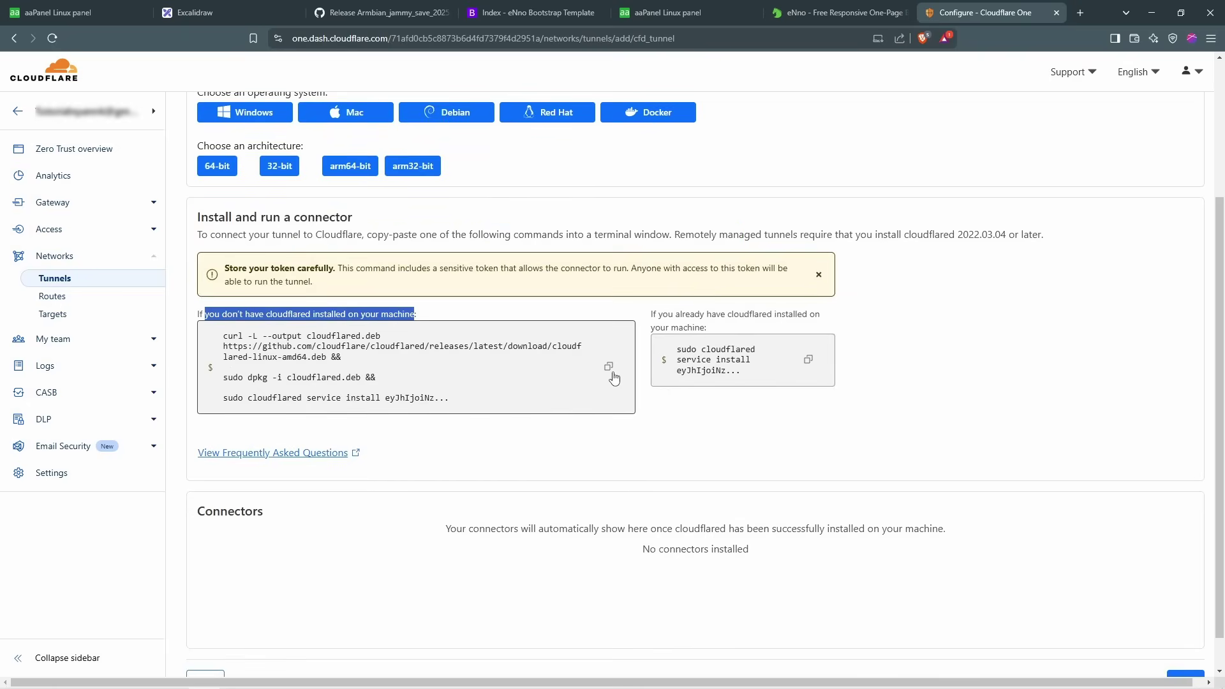
pyautogui.moveTo(719, 329); pyautogui.dragTo(652, 314)
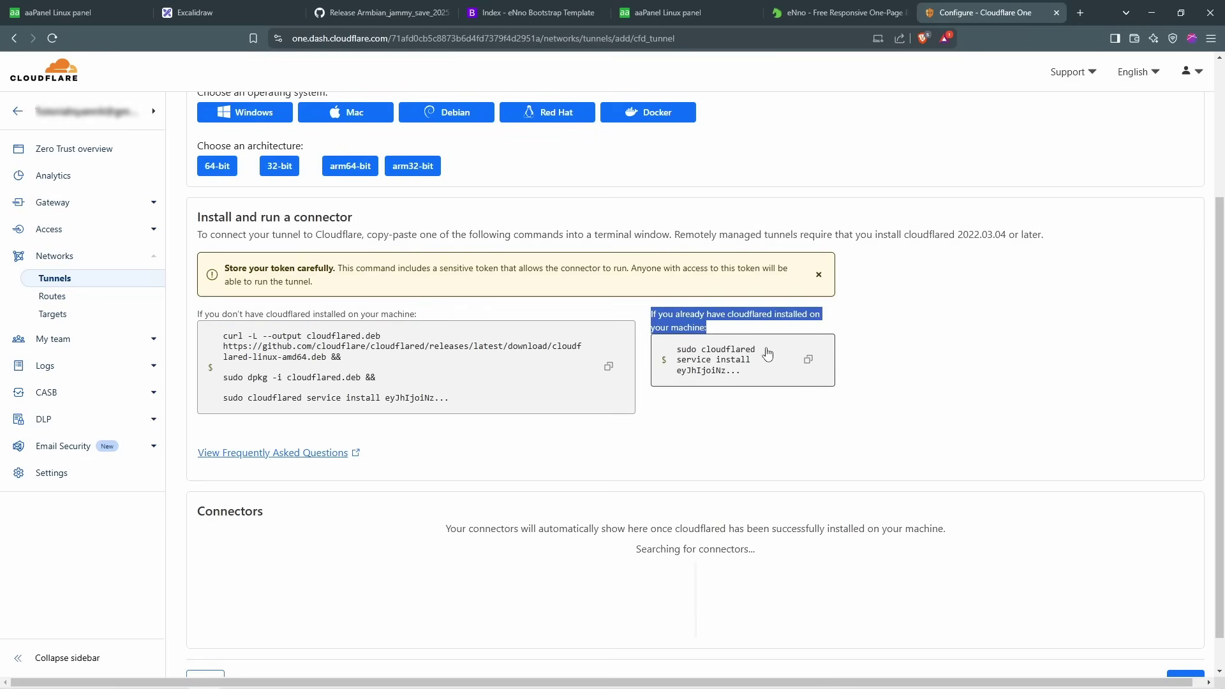
pyautogui.click(449, 320)
pyautogui.click(610, 367)
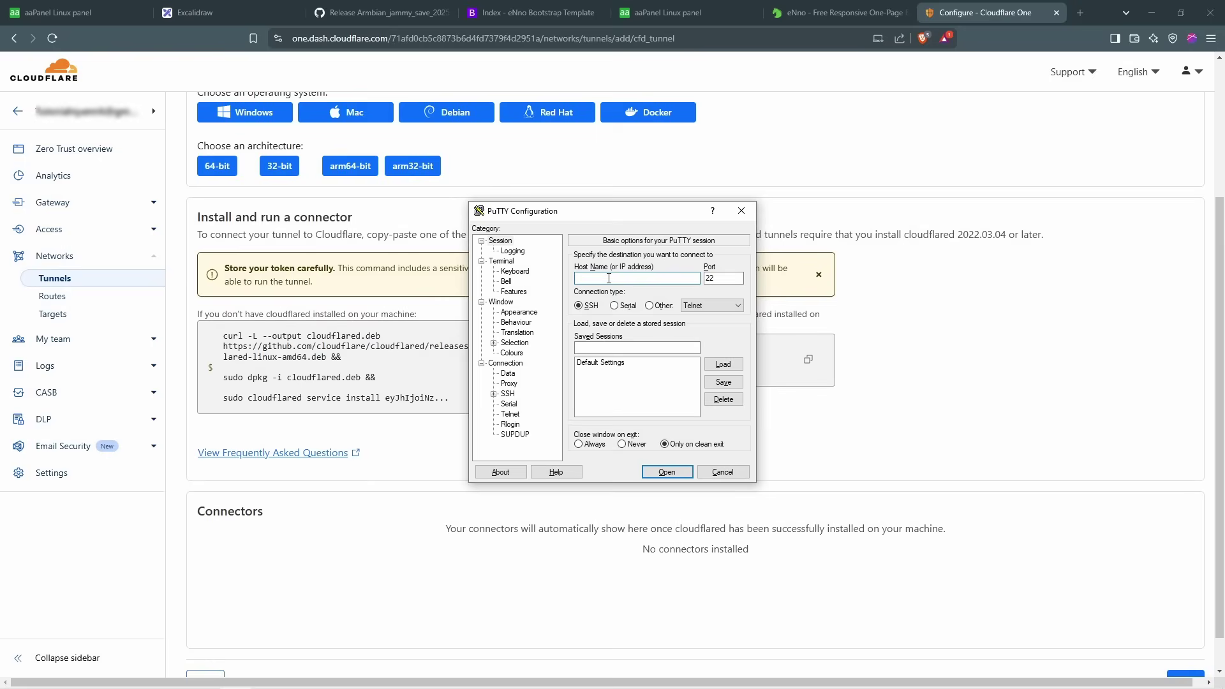
# Step: Open a PuTTY SSH session to the Armbian server at 192.168.1.6
pyautogui.click(674, 20)
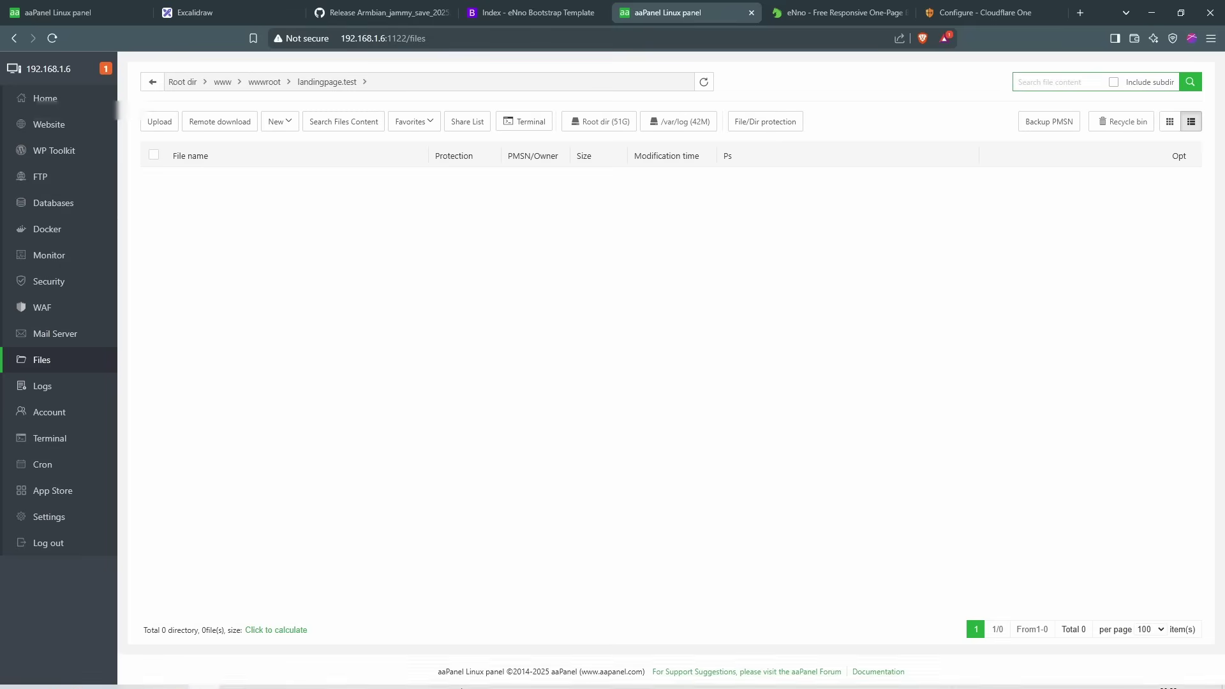
pyautogui.click(254, 678)
pyautogui.write('192.168.1.6')
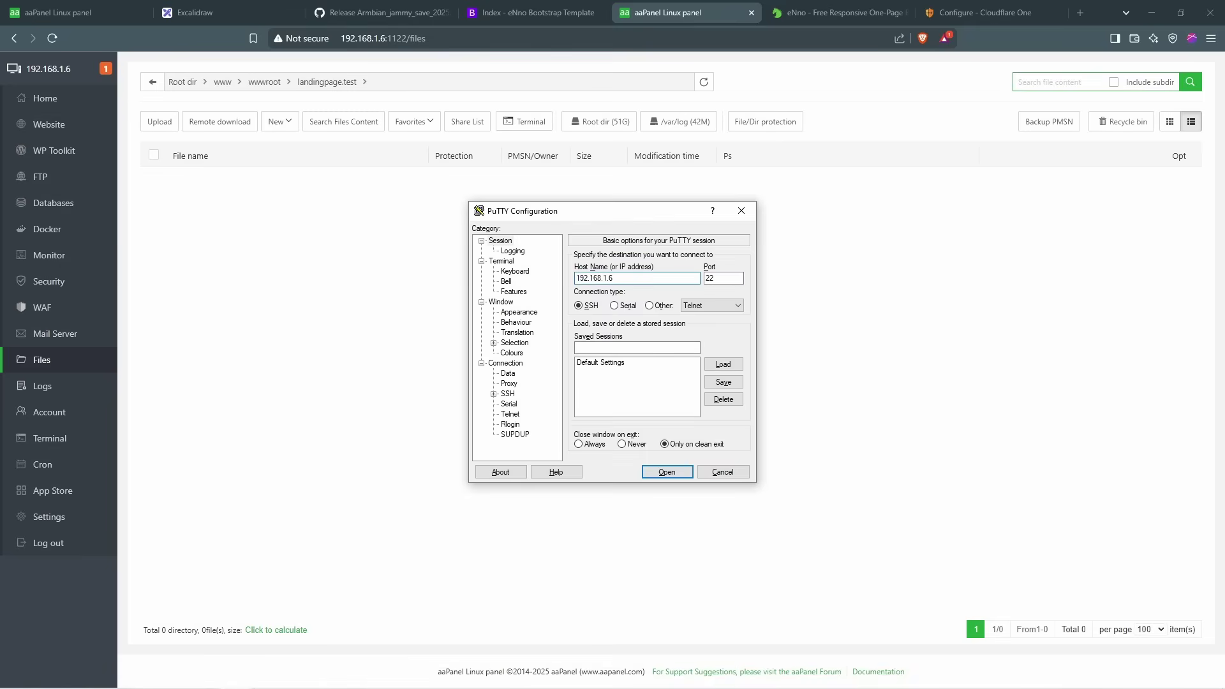
pyautogui.press('Return')
pyautogui.moveTo(227, 30); pyautogui.dragTo(696, 171)
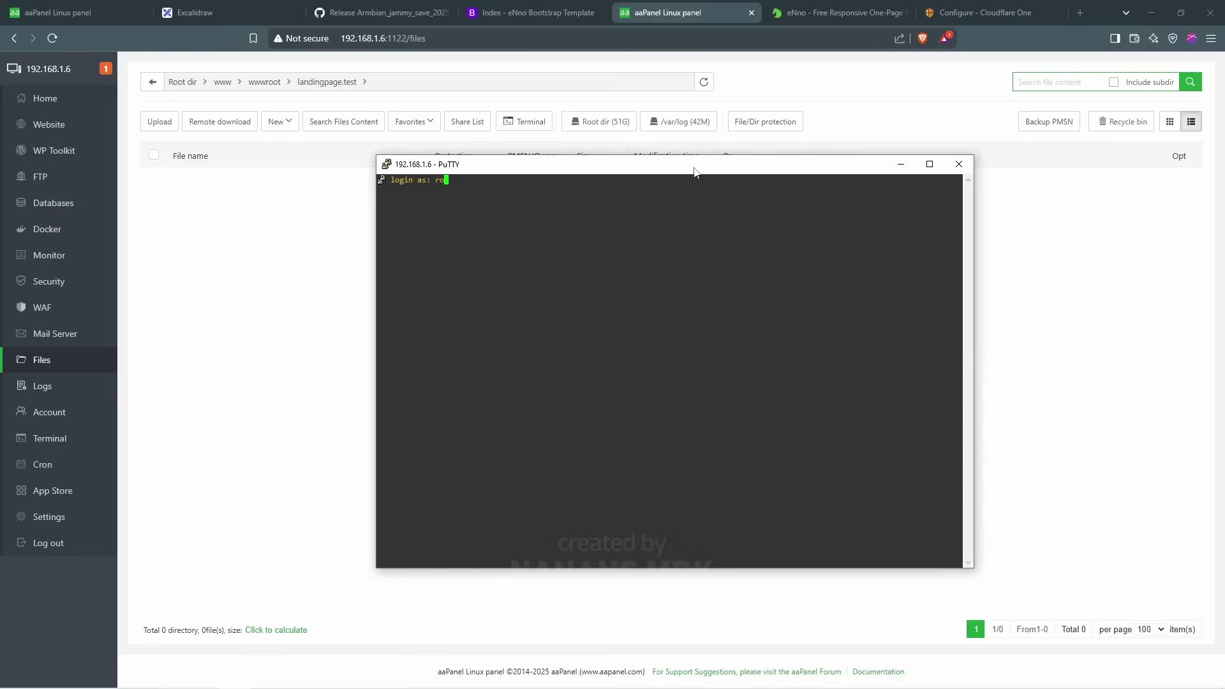
# Step: Log in as root and run the pasted cloudflared install command
pyautogui.write('root')
pyautogui.press('Return')
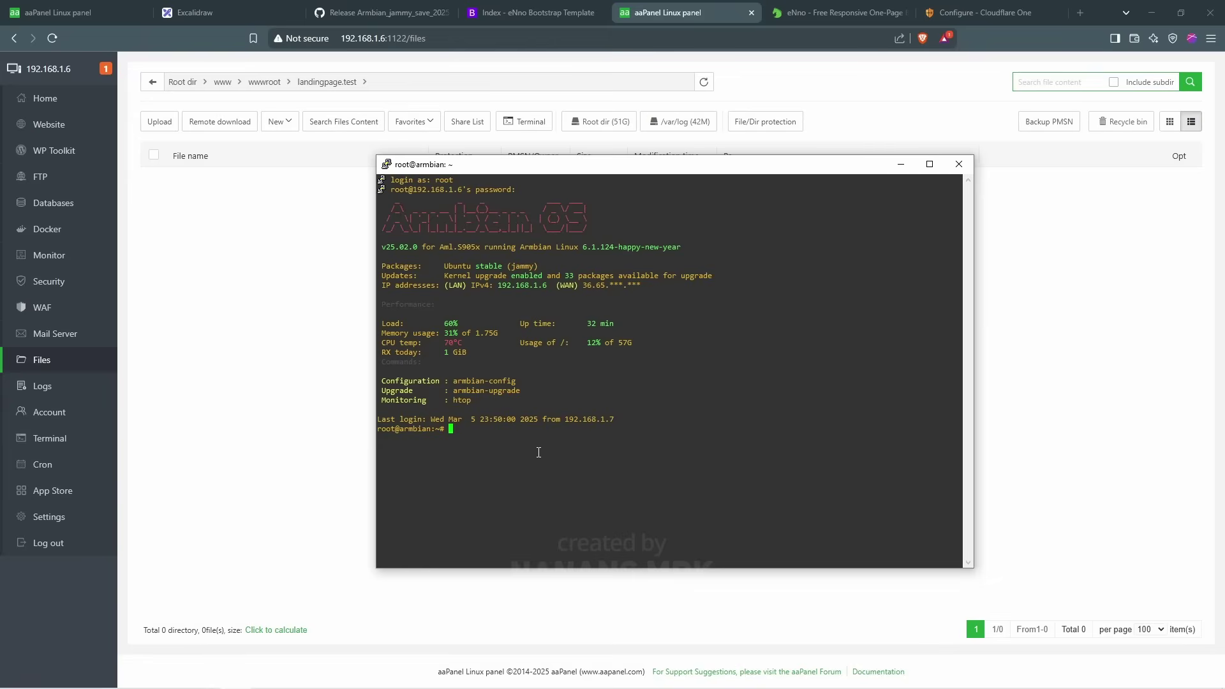
pyautogui.rightClick(533, 429)
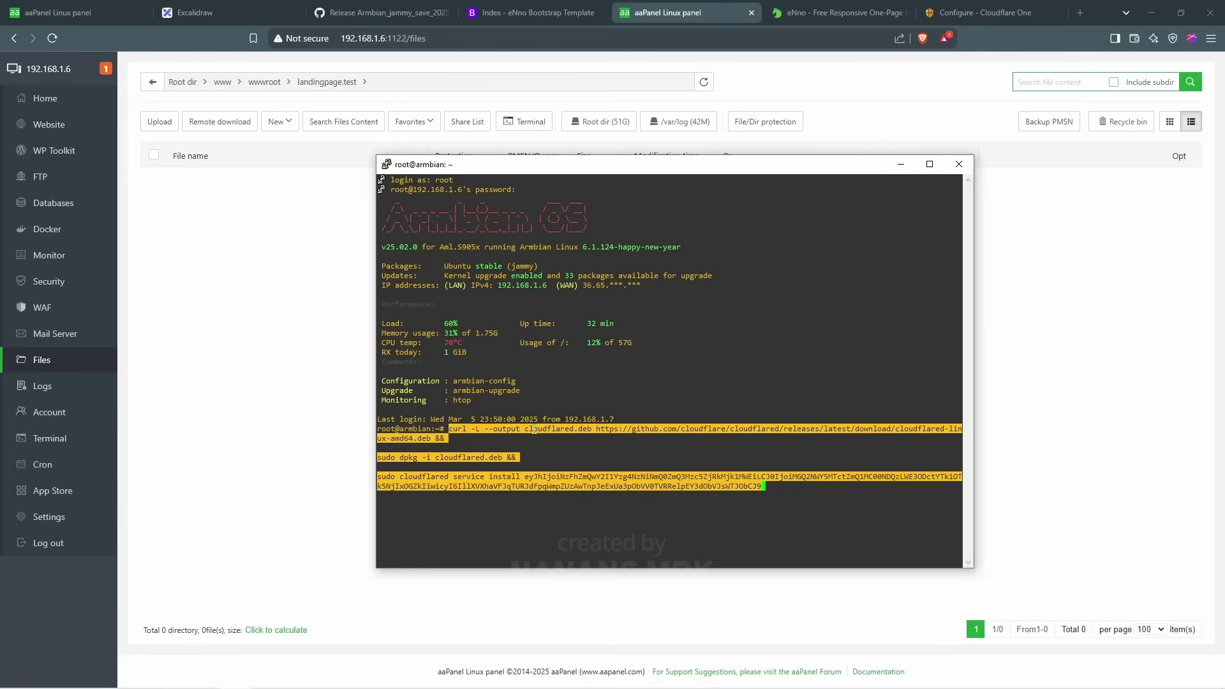
pyautogui.press('Return')
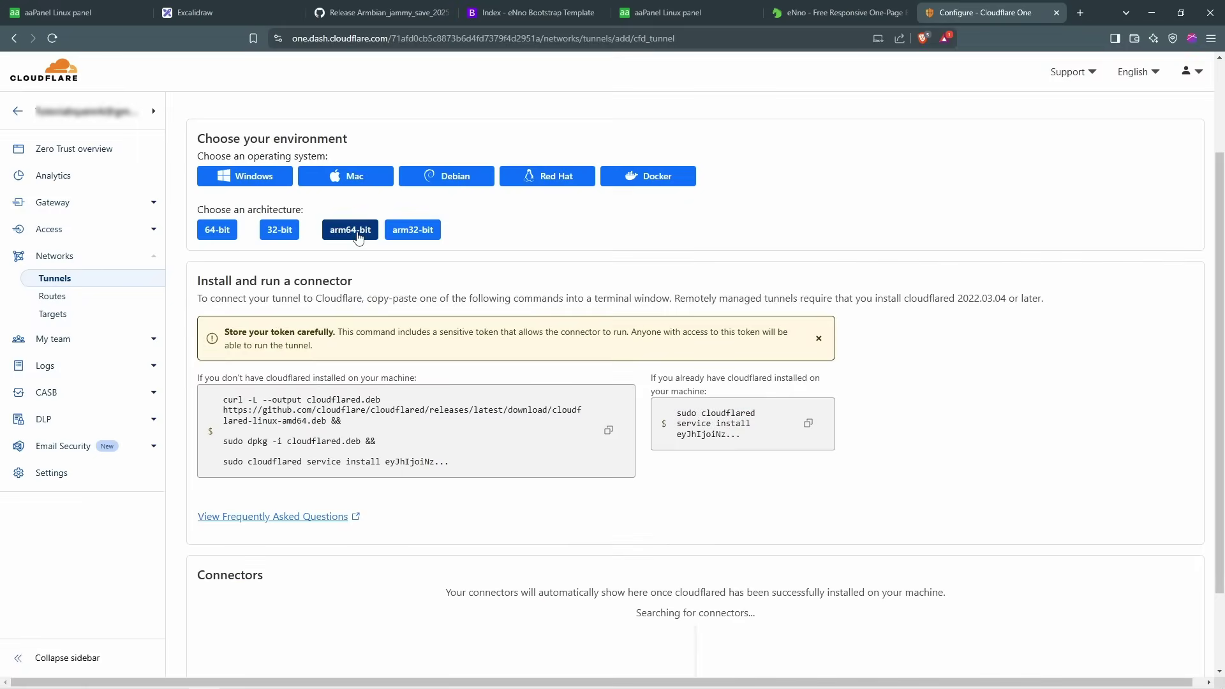
# Step: Confirm the amd64 mismatch error, switch the command to arm64-bit and copy it
pyautogui.click(345, 236)
pyautogui.hotkey('alt', 'Tab')
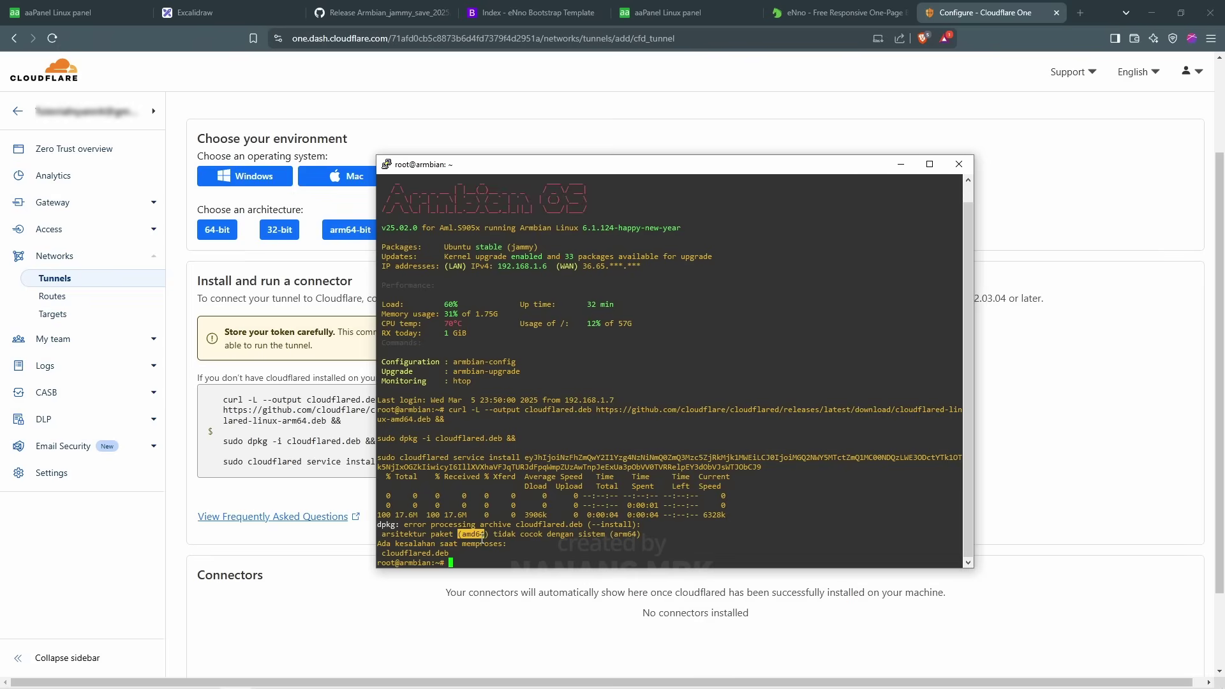
pyautogui.moveTo(610, 538); pyautogui.dragTo(630, 538)
pyautogui.click(901, 164)
pyautogui.click(349, 229)
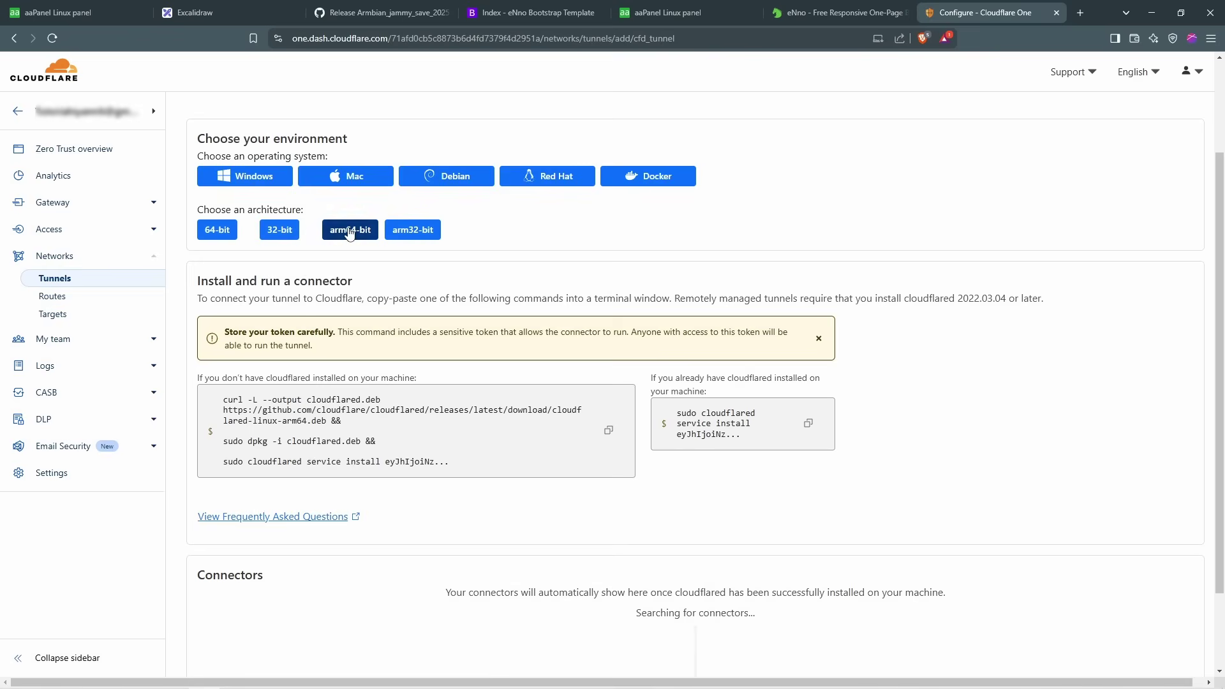
pyautogui.click(609, 434)
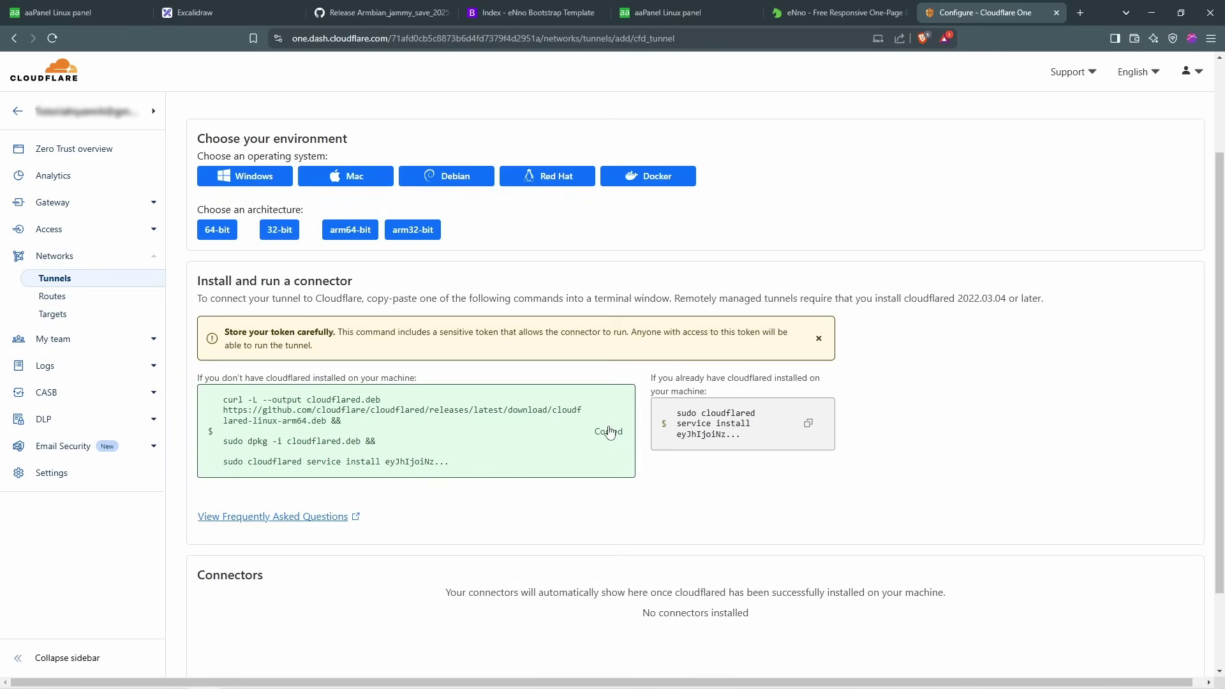
# Step: Run the arm64 cloudflared install command on the server so the connector shows Connected, version 2025.2.1
pyautogui.click(236, 677)
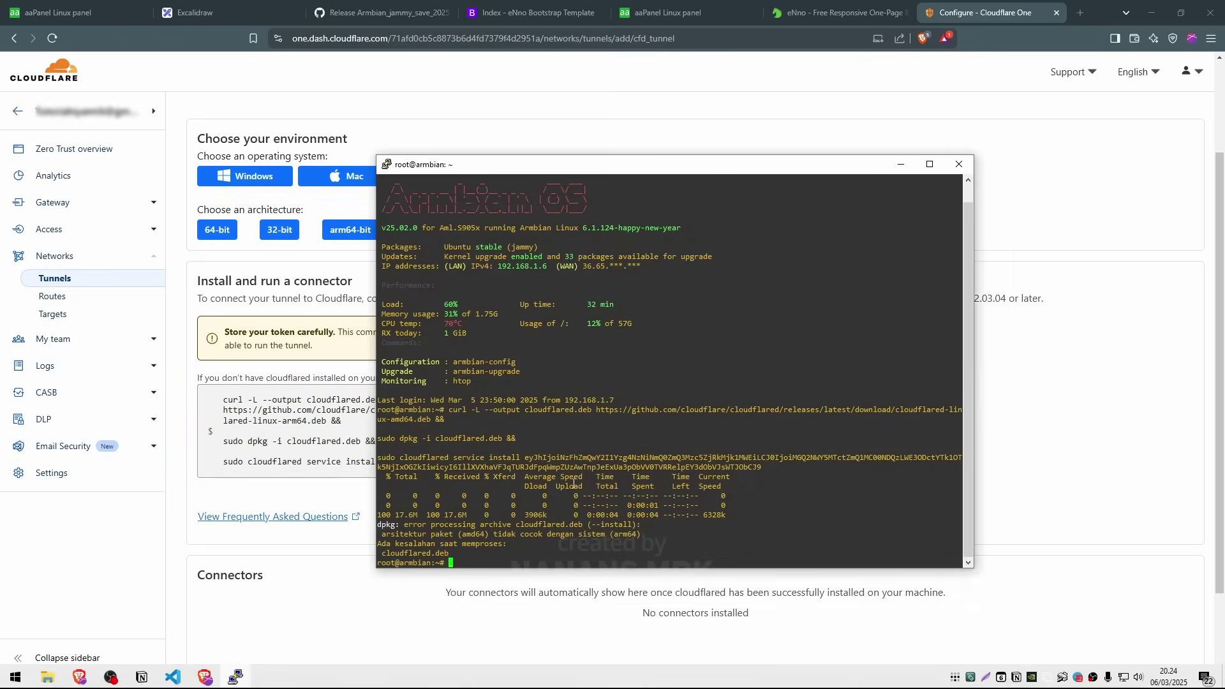
pyautogui.rightClick(611, 506)
pyautogui.press('Return')
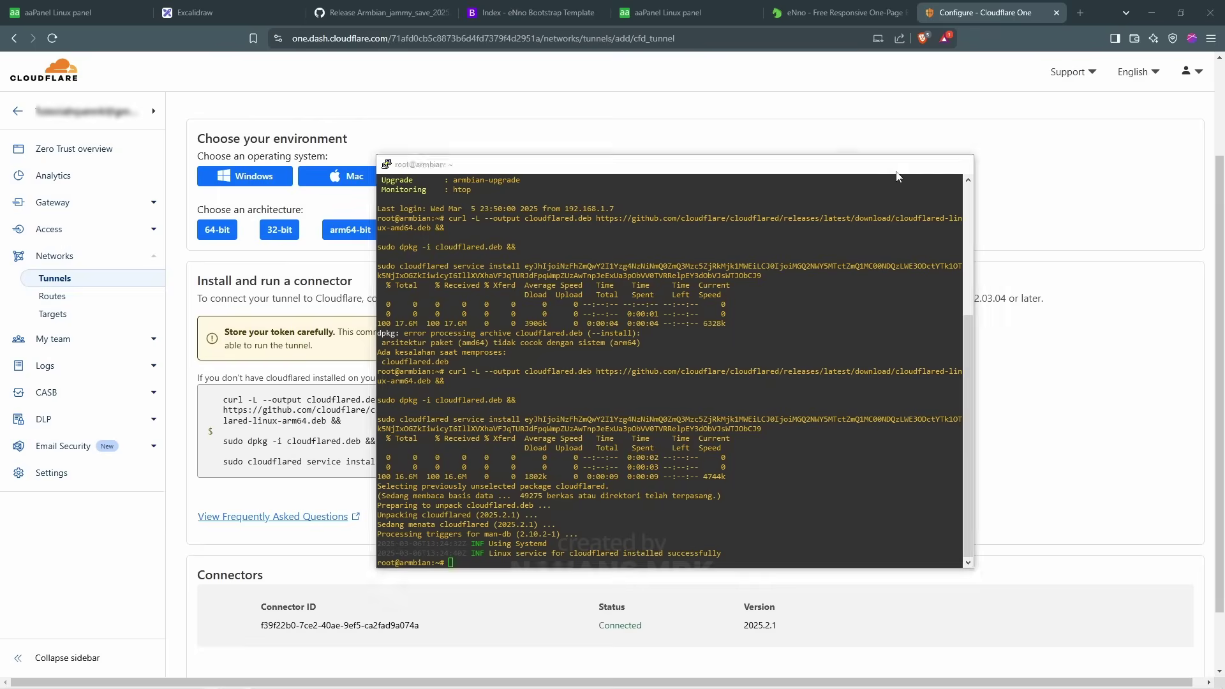
pyautogui.click(900, 167)
# Step: Note the connected connector's ID, continue to Route Traffic, and recheck the local site's address
pyautogui.scroll(-2, 823, 393)
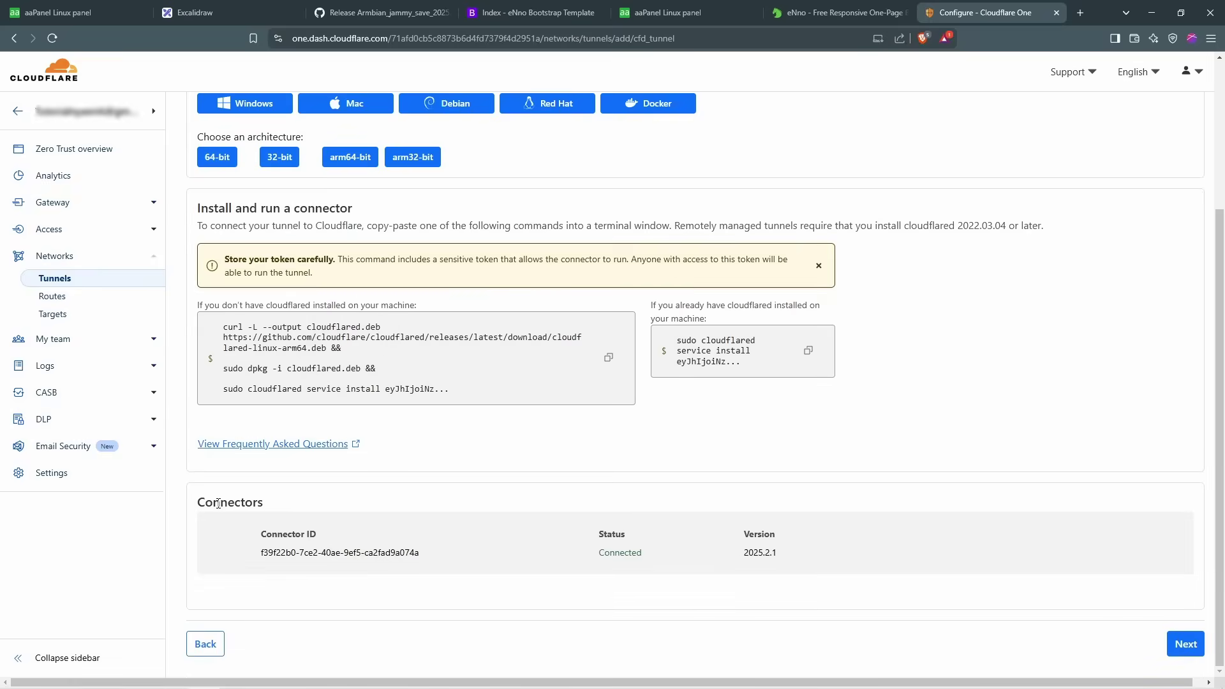
pyautogui.moveTo(417, 555); pyautogui.dragTo(251, 554)
pyautogui.scroll(3, 258, 550)
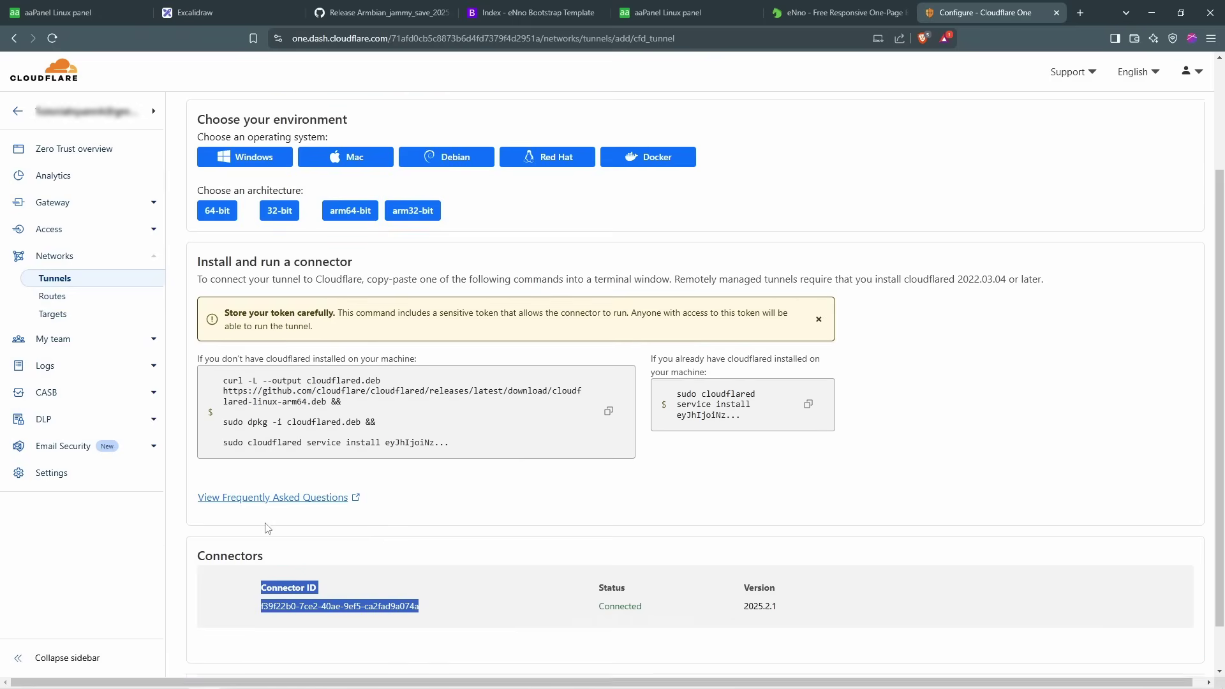
pyautogui.scroll(-3, 709, 486)
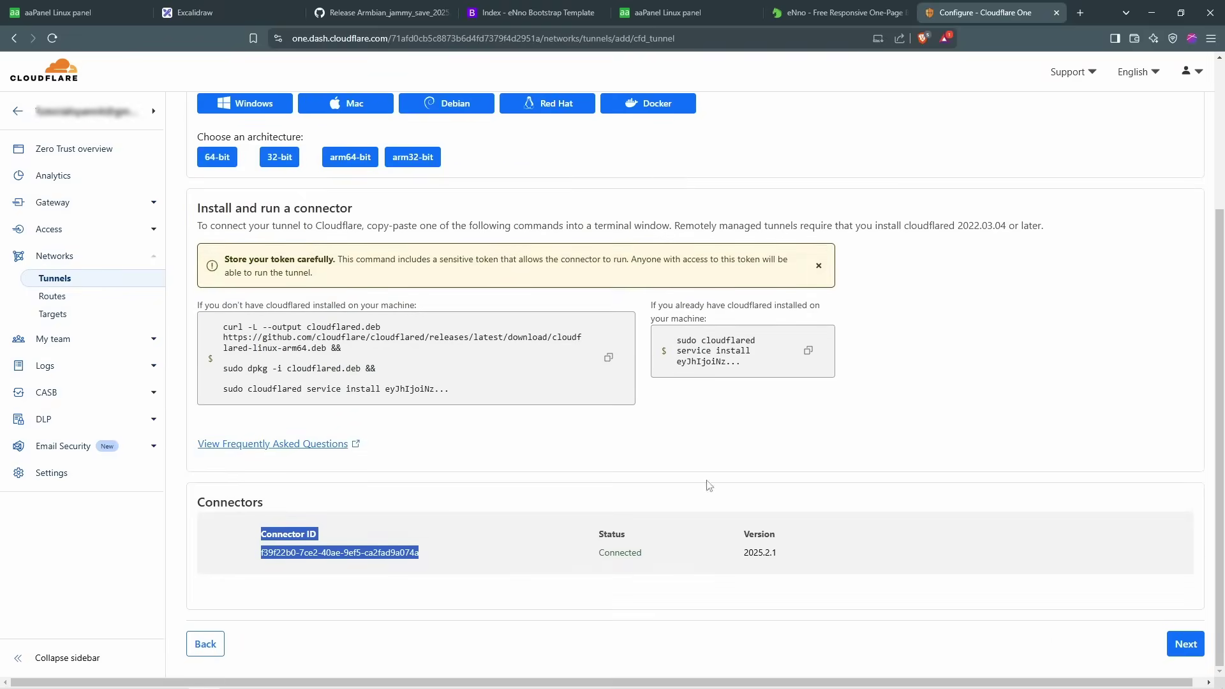
pyautogui.click(1183, 645)
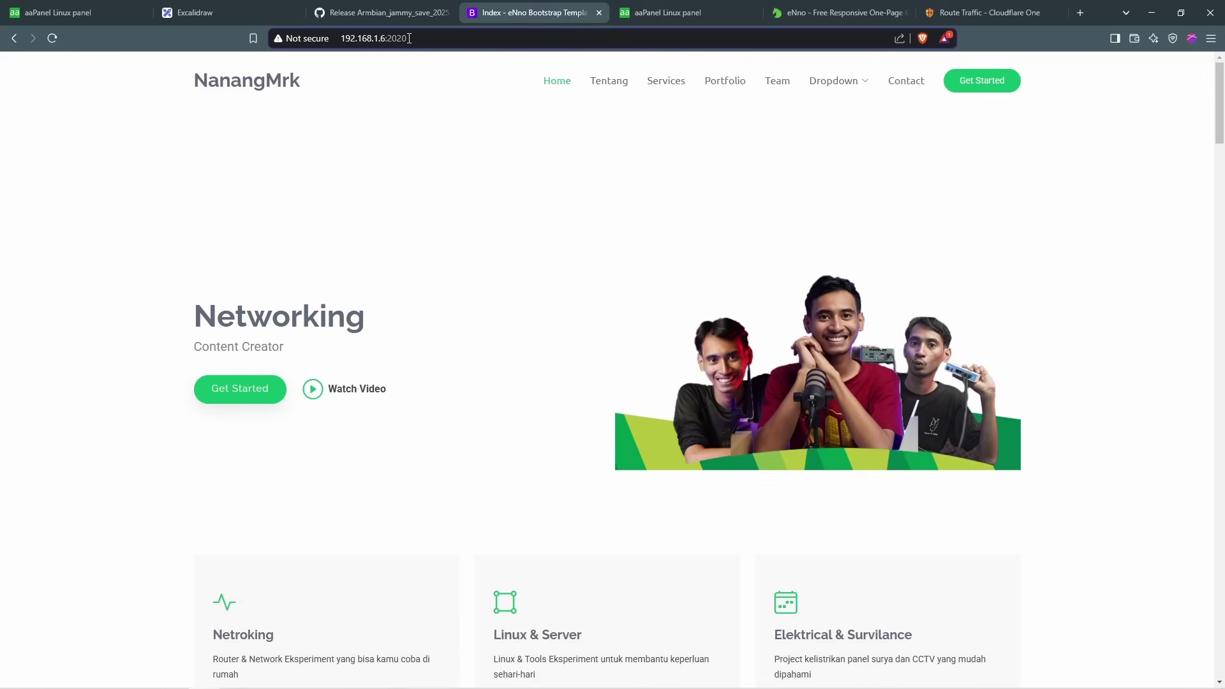
pyautogui.click(341, 39)
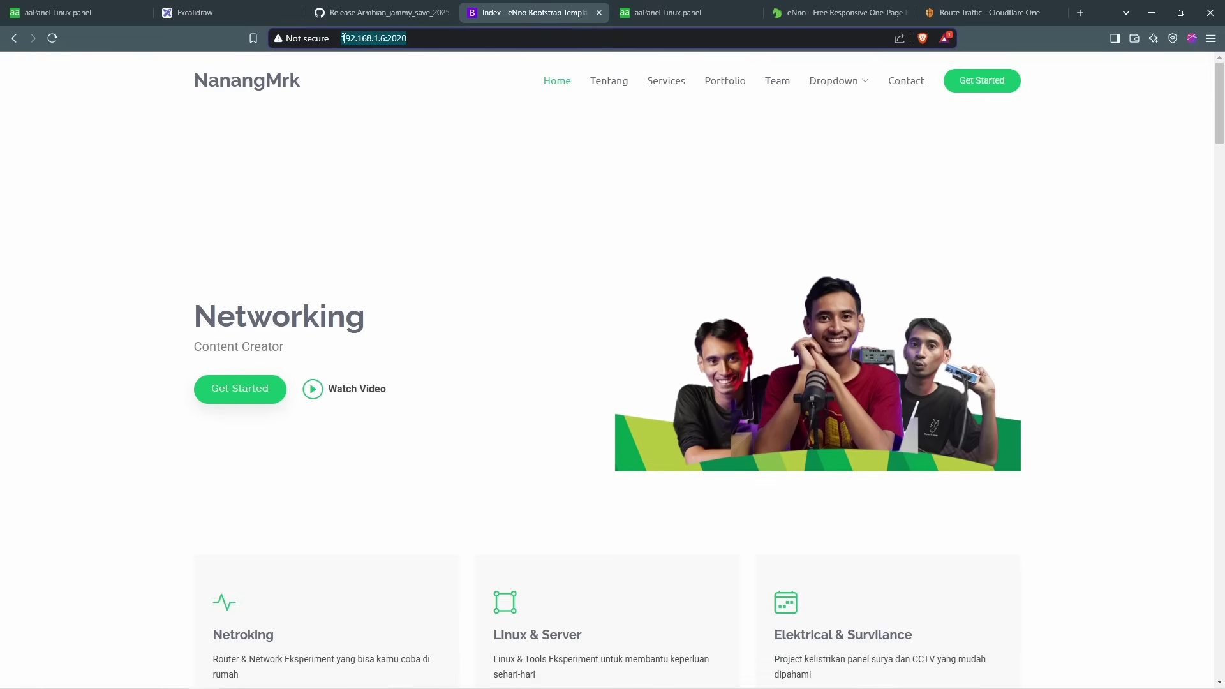
pyautogui.click(1010, 9)
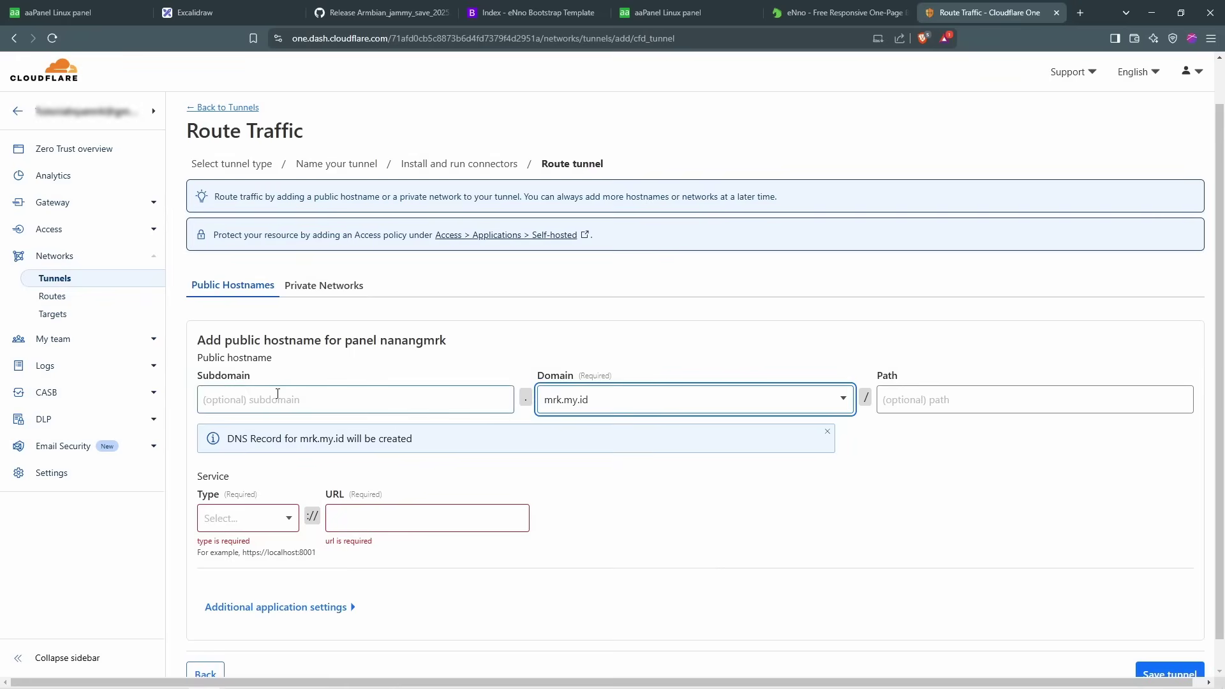
pyautogui.click(291, 391)
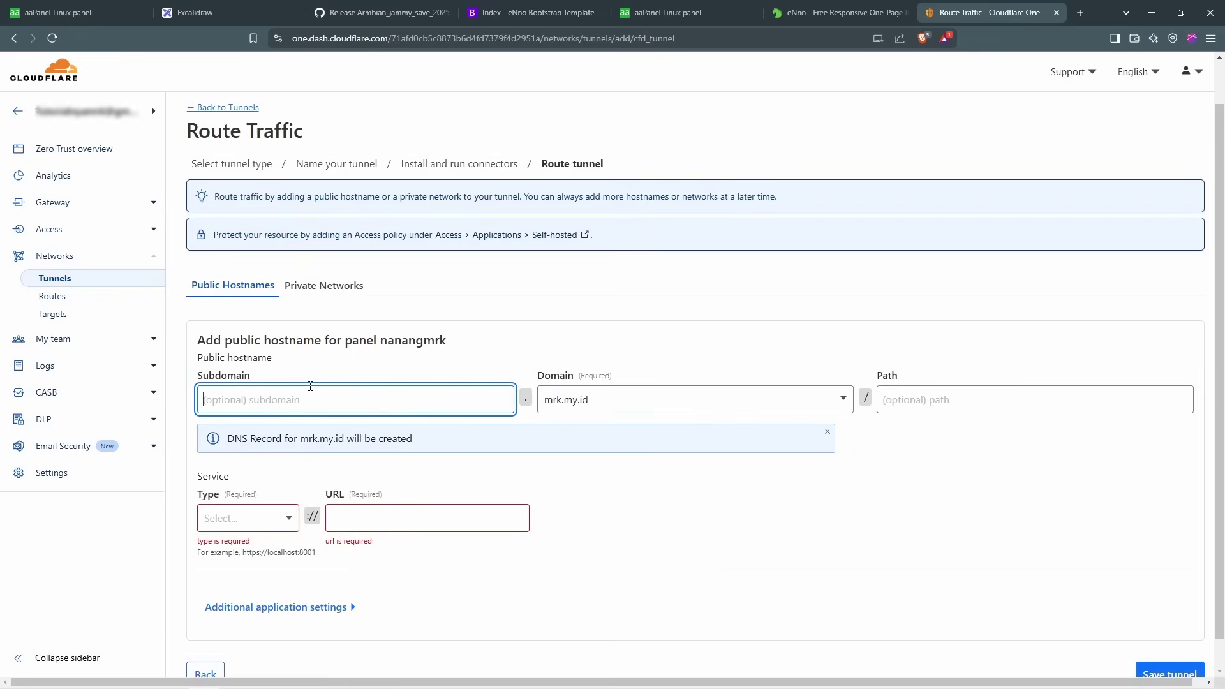
# Step: Leave the subdomain empty, choose mrk.my.id as the domain and HTTP as the service type
pyautogui.write('landingpage')
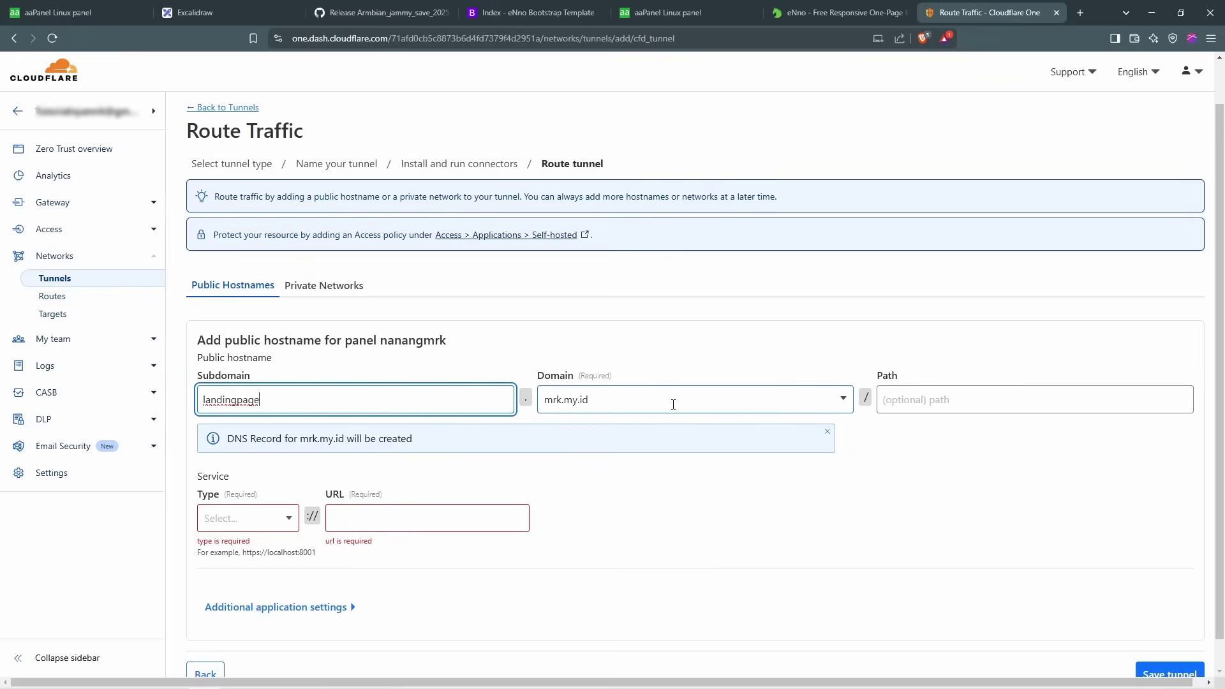
pyautogui.moveTo(504, 400); pyautogui.dragTo(171, 399)
pyautogui.press('BackSpace')
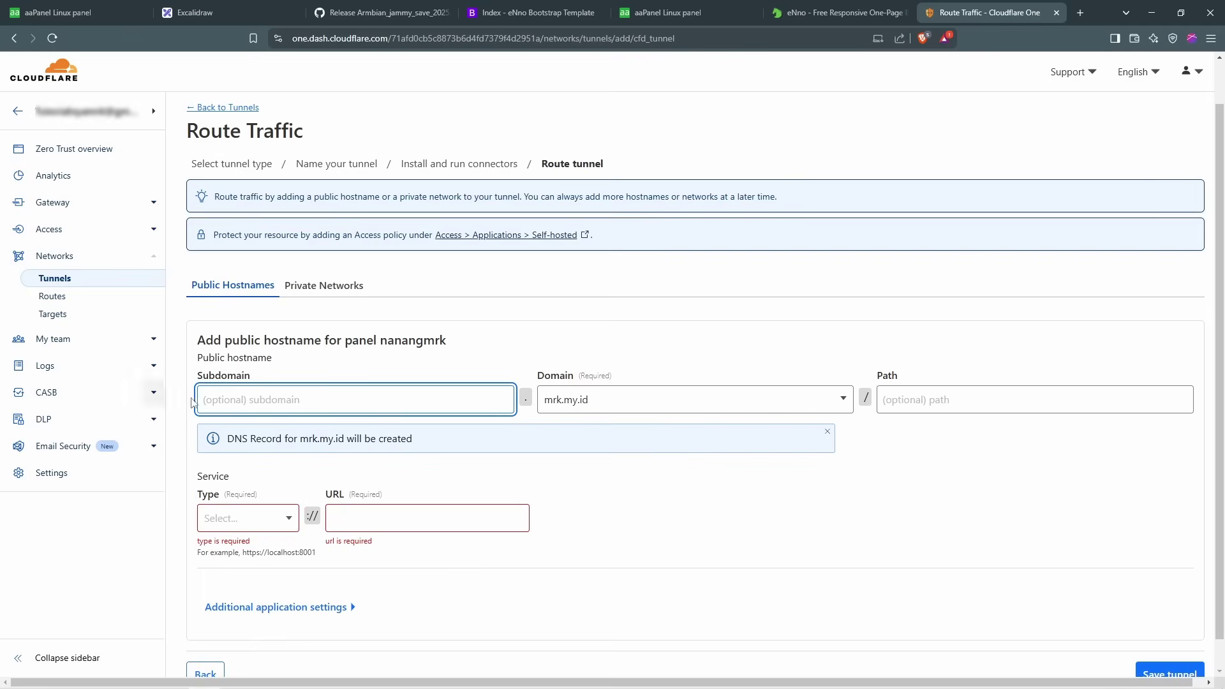
pyautogui.click(641, 404)
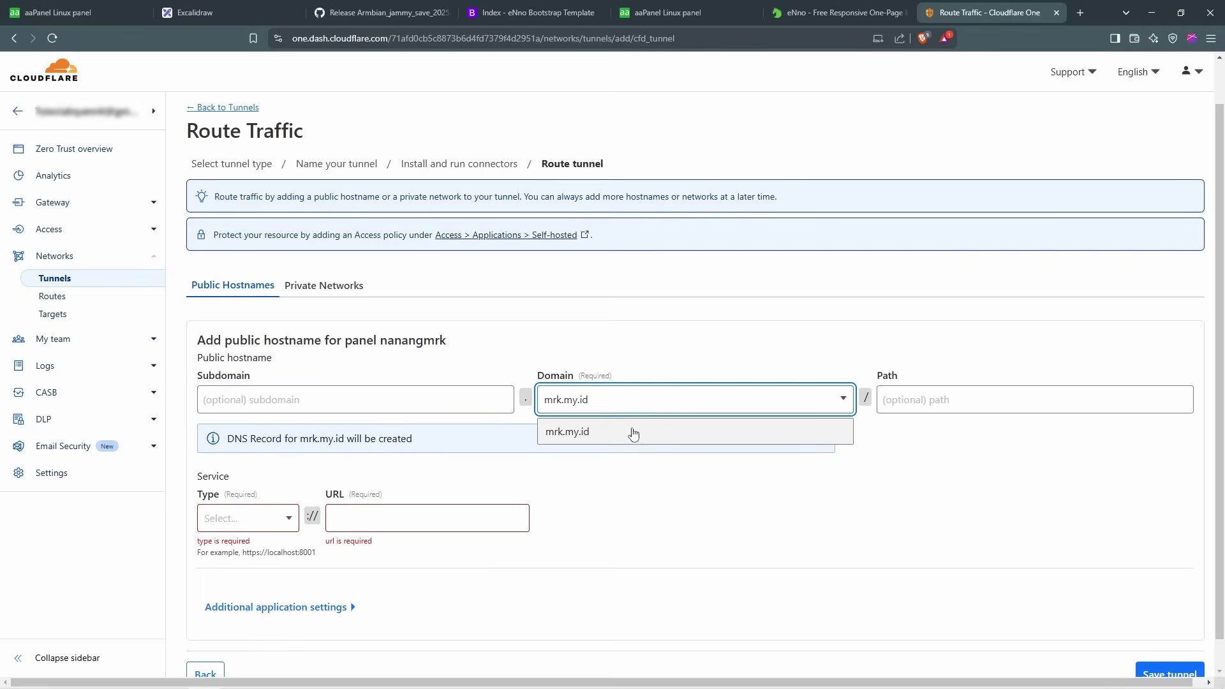
pyautogui.click(632, 430)
pyautogui.click(700, 478)
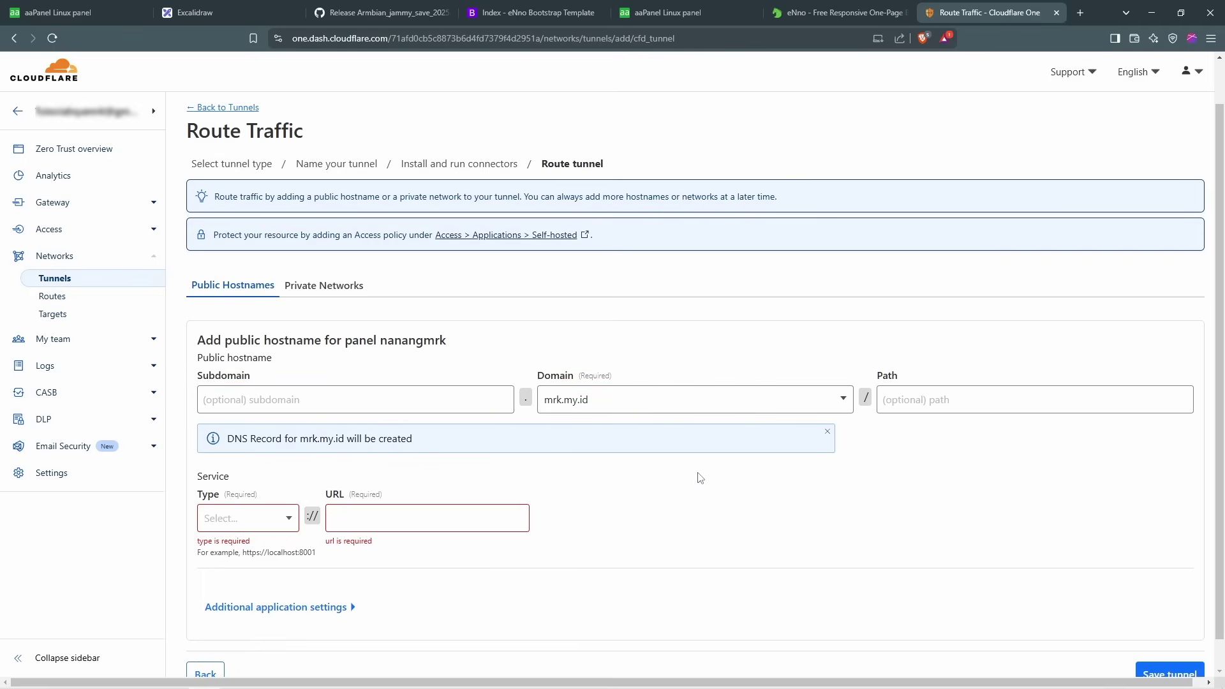
pyautogui.scroll(-1, 973, 421)
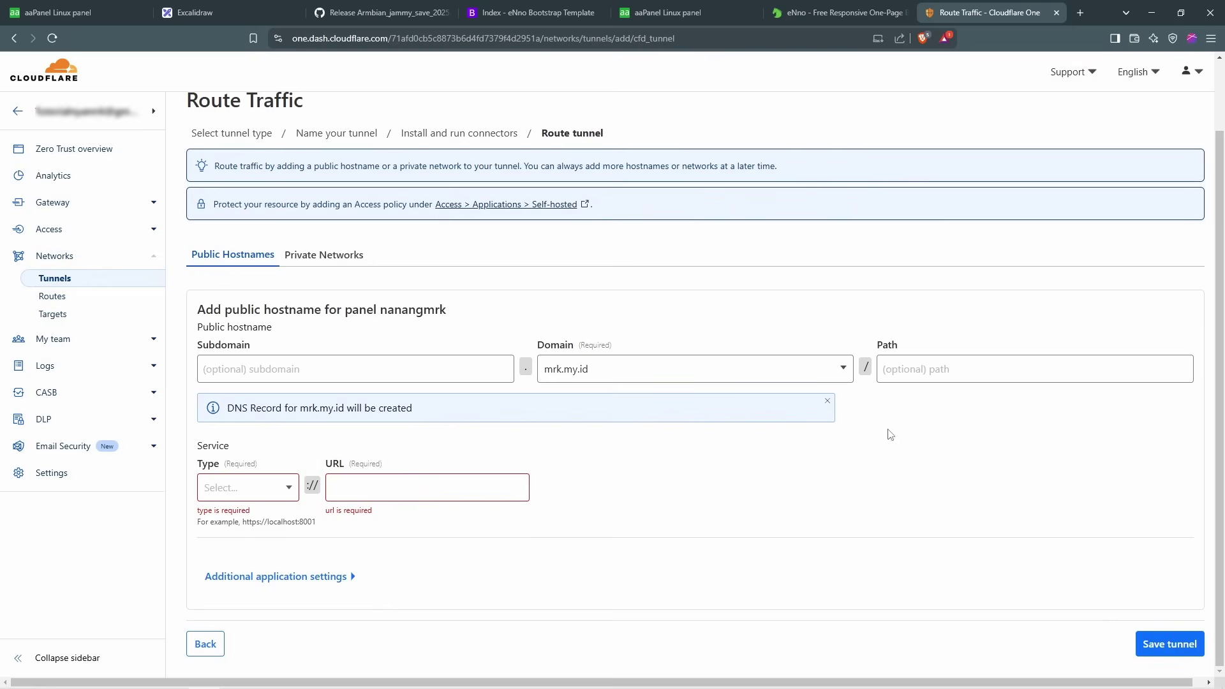
pyautogui.click(277, 489)
pyautogui.click(214, 517)
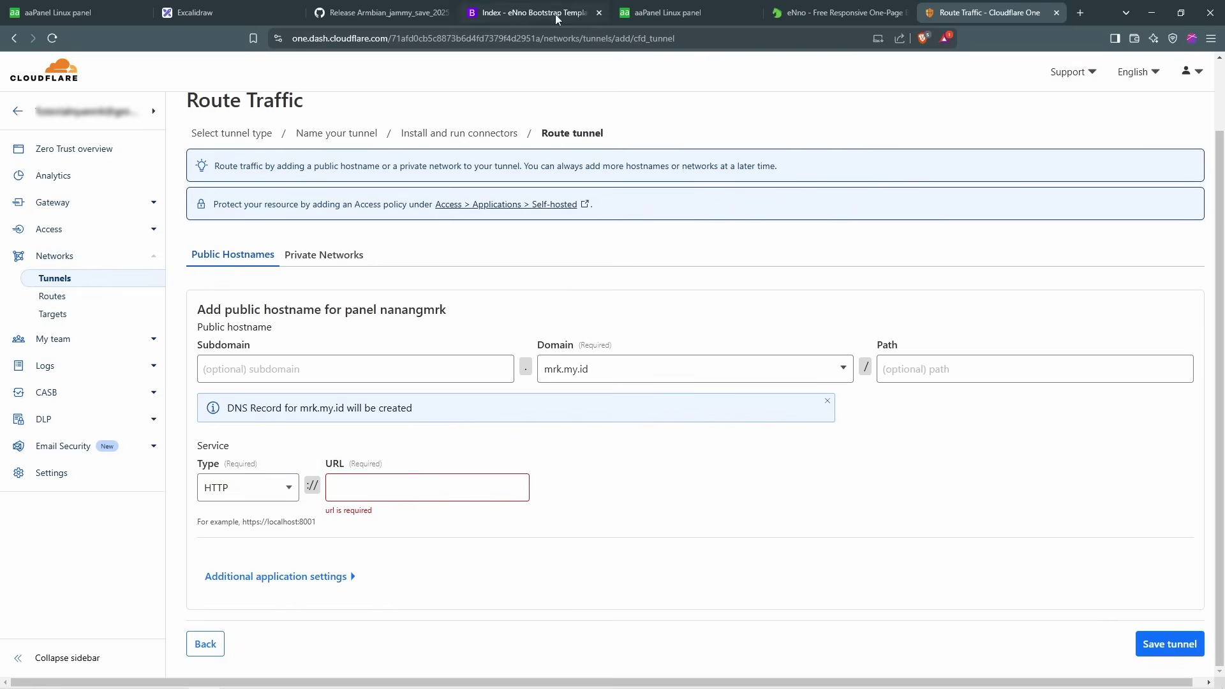
# Step: Copy the local site's address into Notepad to read its IP and port
pyautogui.click(557, 19)
pyautogui.rightClick(361, 40)
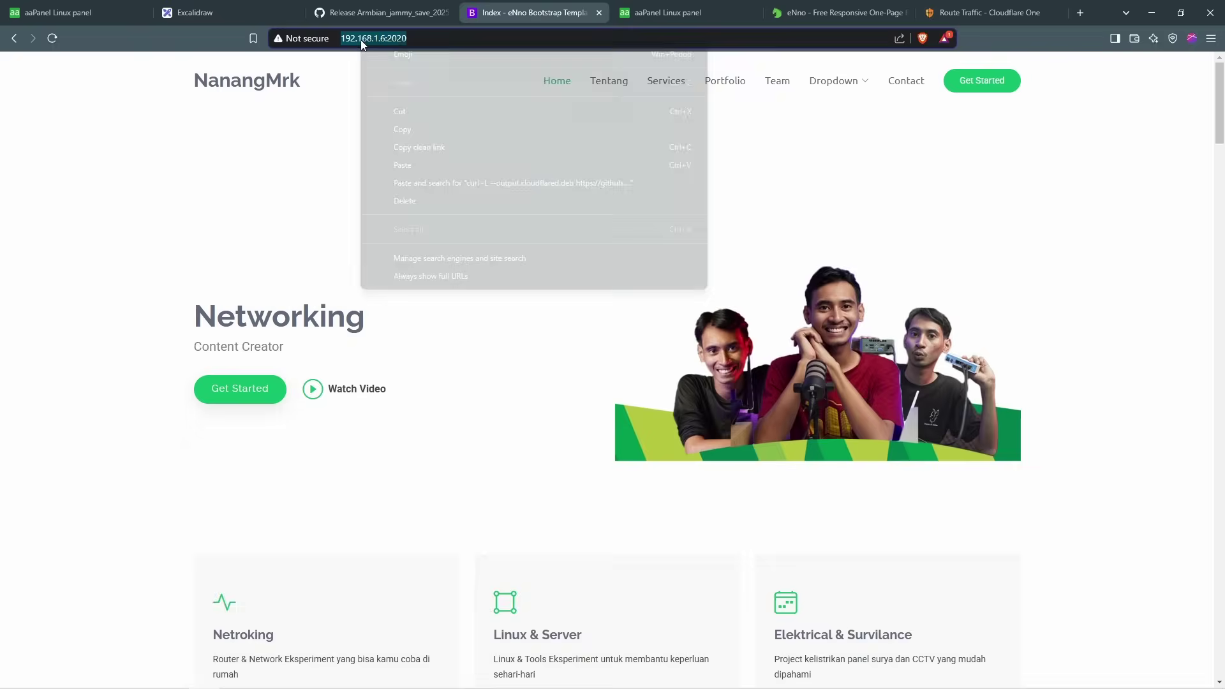
pyautogui.click(412, 129)
pyautogui.click(4, 677)
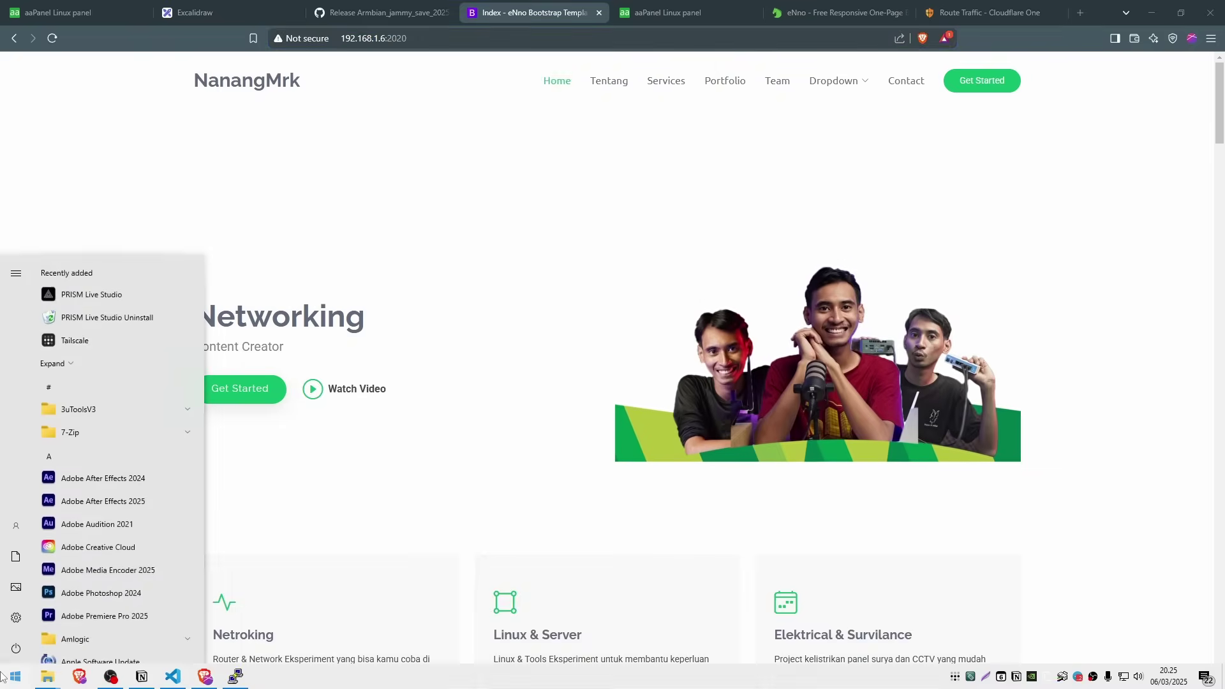
pyautogui.write('cont')
pyautogui.press('BackSpace')
pyautogui.press('BackSpace')
pyautogui.press('BackSpace')
pyautogui.press('BackSpace')
pyautogui.rightClick(577, 182)
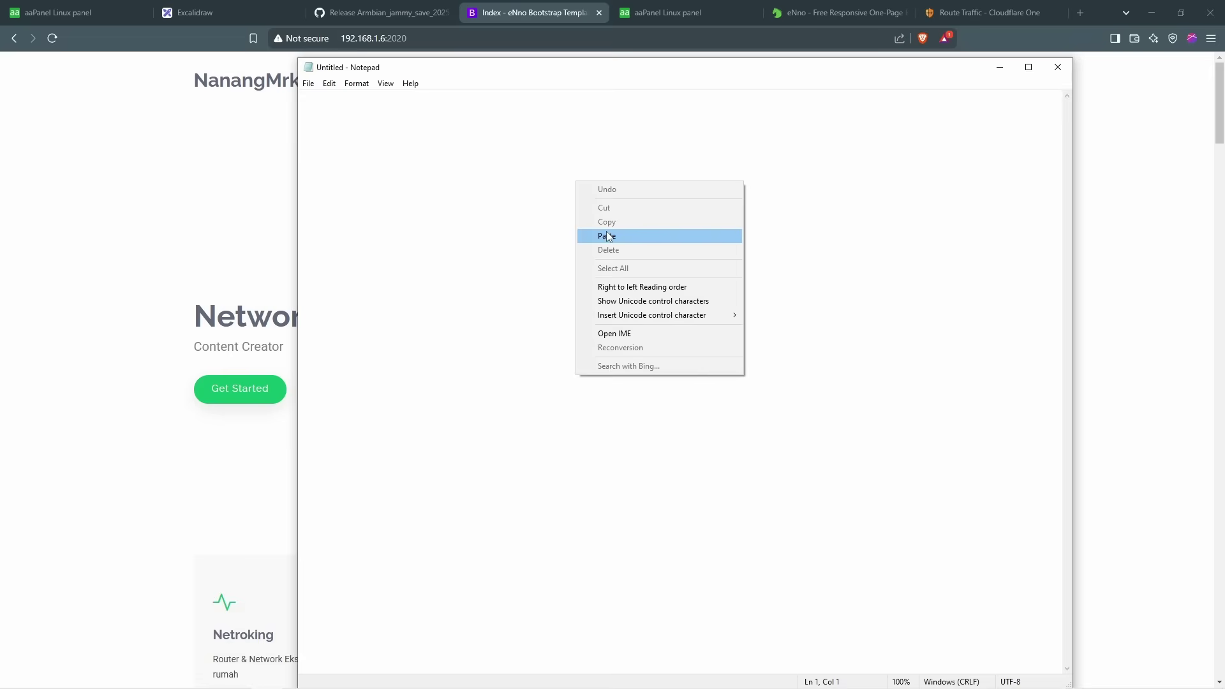
pyautogui.click(608, 236)
pyautogui.moveTo(323, 99); pyautogui.dragTo(308, 101)
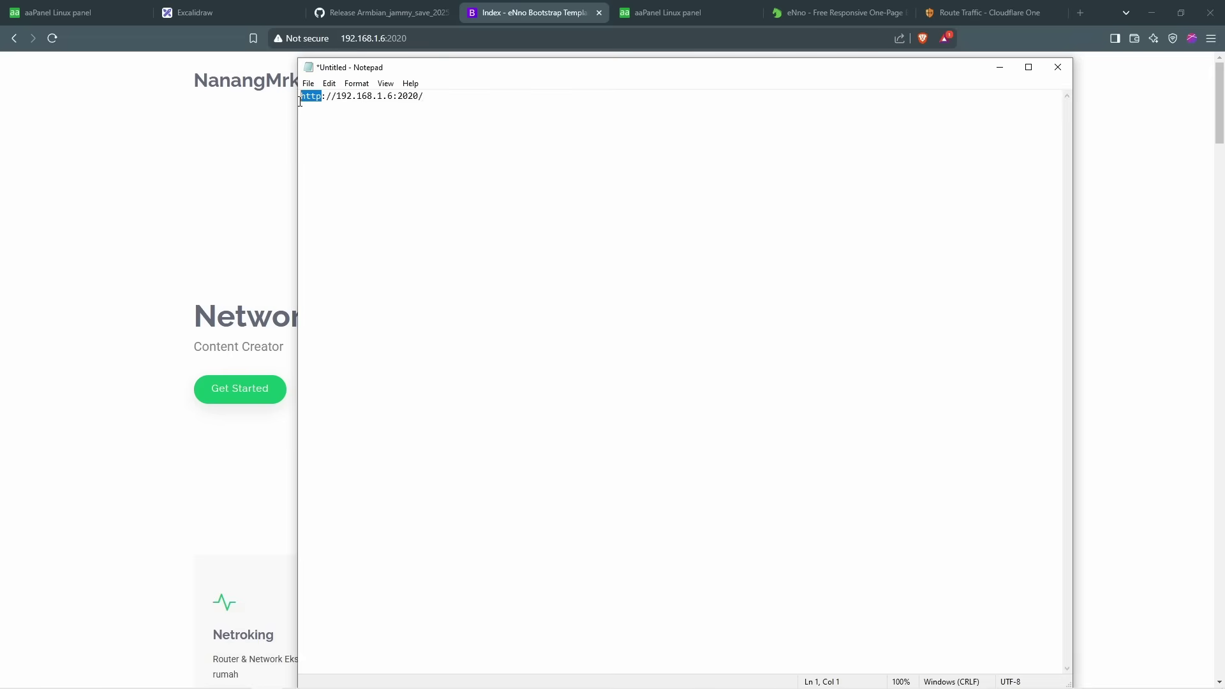
pyautogui.moveTo(419, 96); pyautogui.dragTo(391, 97)
pyautogui.click(1000, 68)
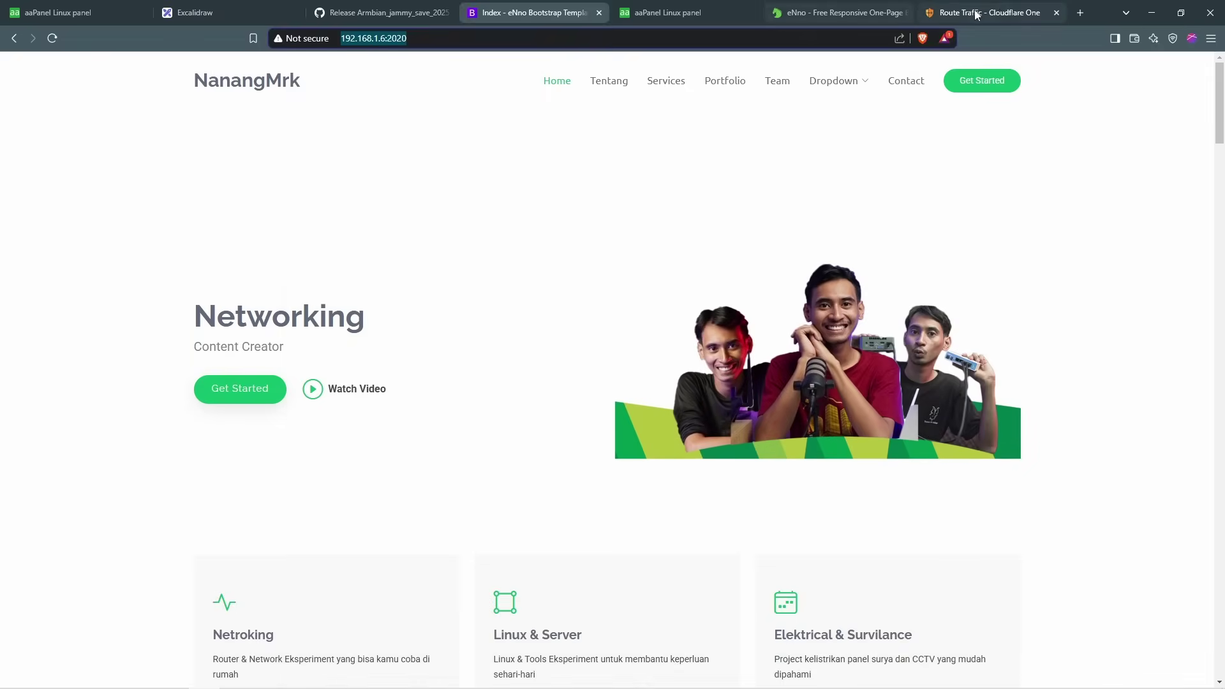
pyautogui.click(984, 13)
# Step: Enter 192.168.1.6:2020 as the service URL and save the tunnel
pyautogui.click(406, 491)
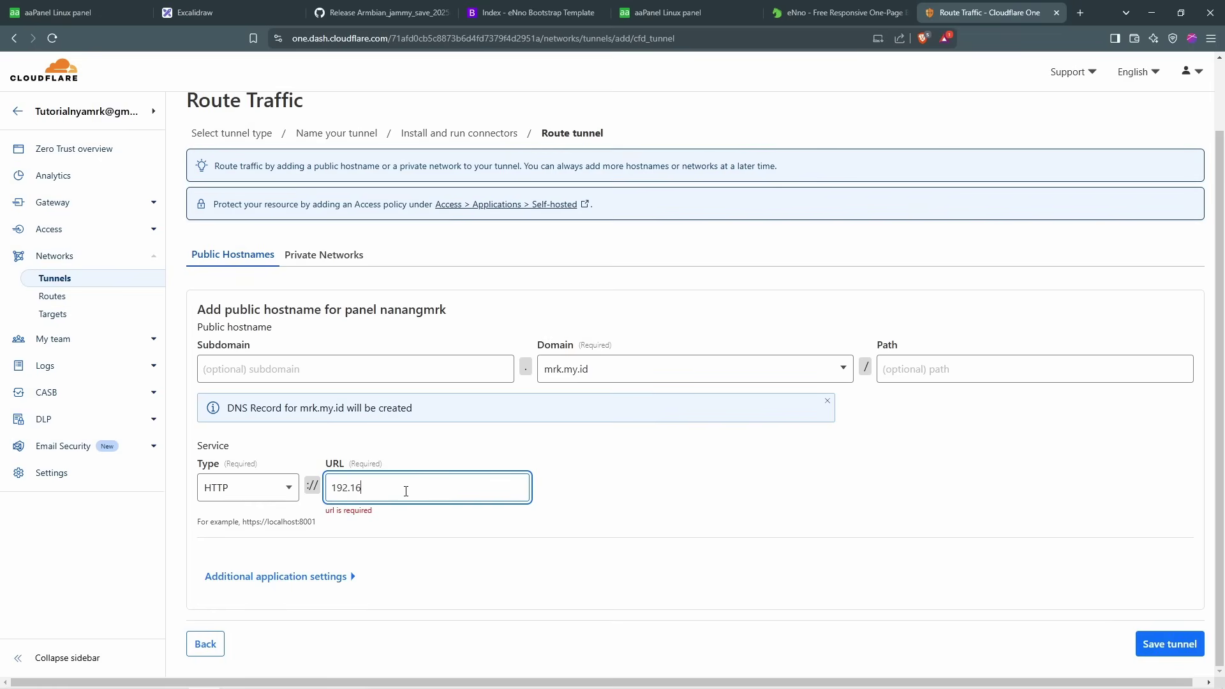
pyautogui.write('192.168.1.6:2020')
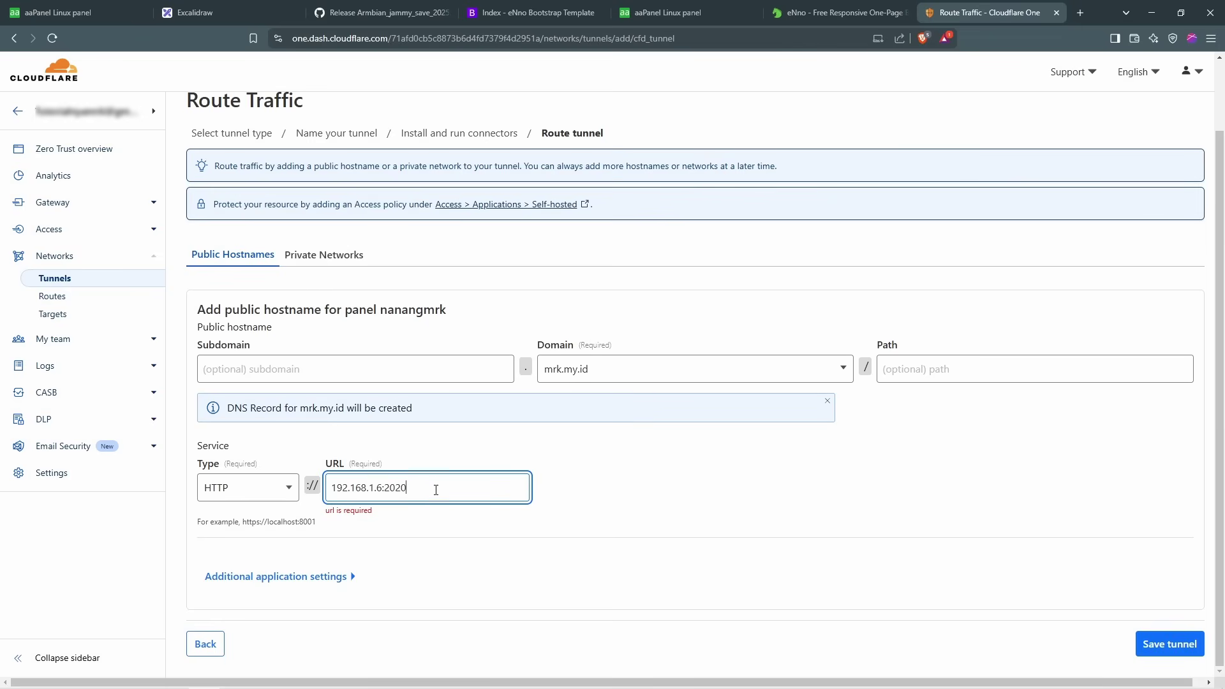
pyautogui.moveTo(436, 490); pyautogui.dragTo(331, 492)
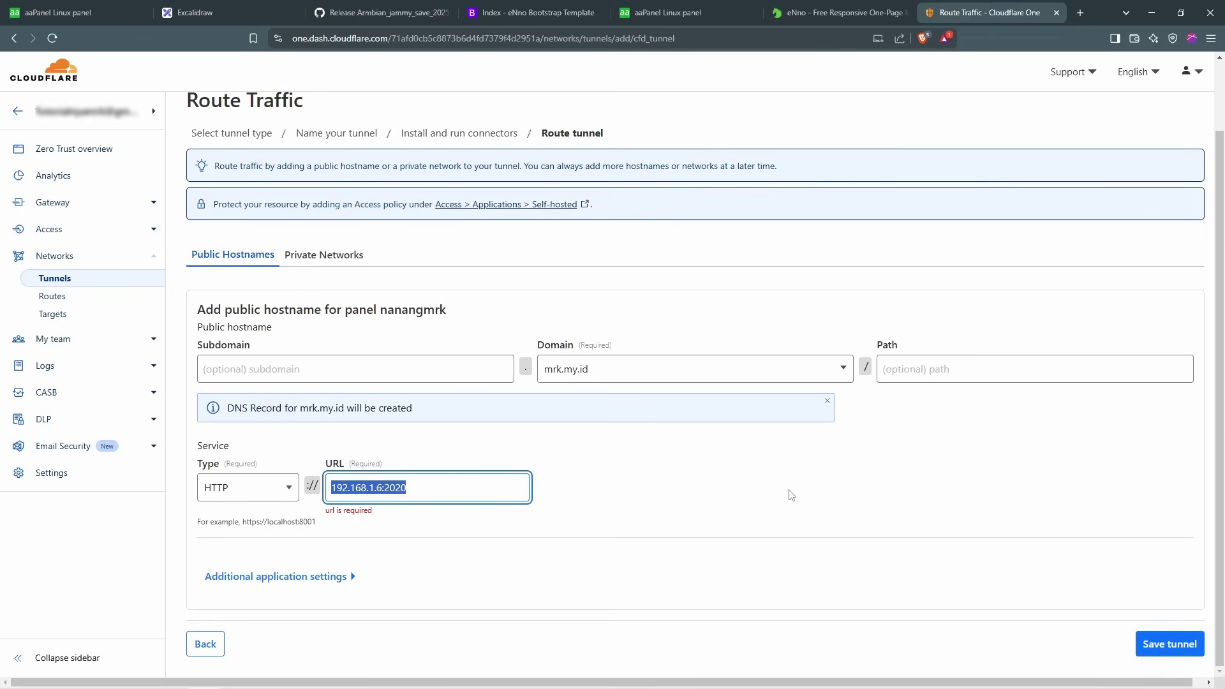
pyautogui.click(1180, 644)
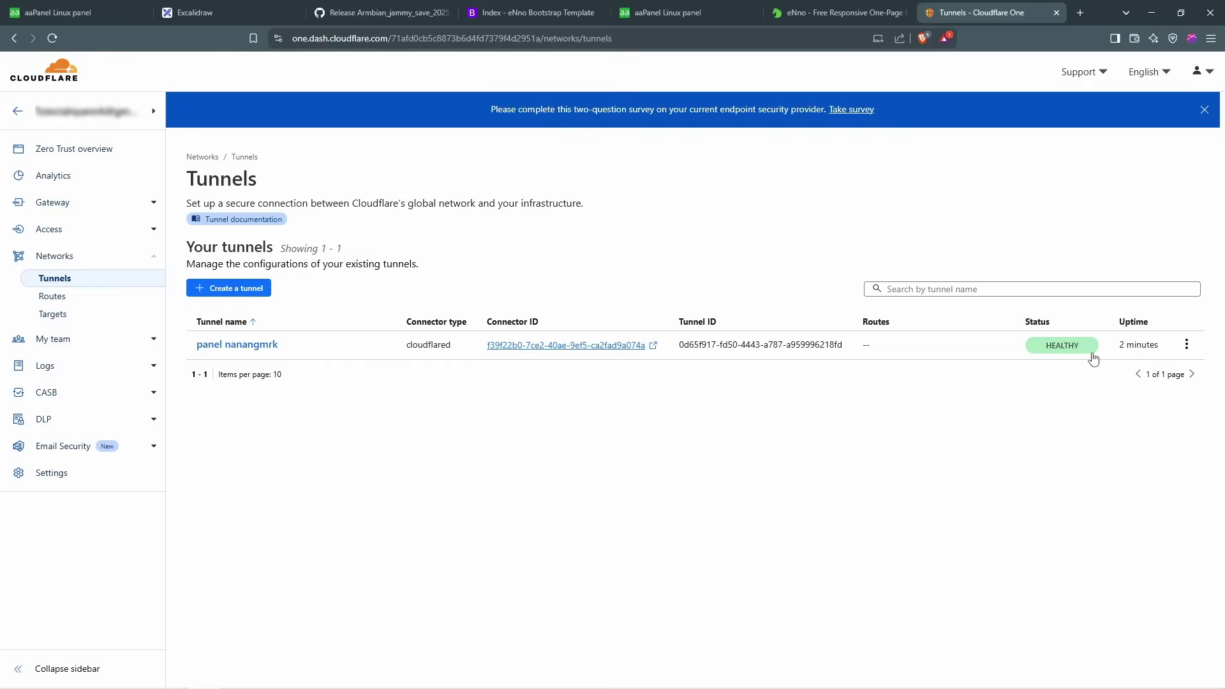
pyautogui.moveTo(1060, 351)
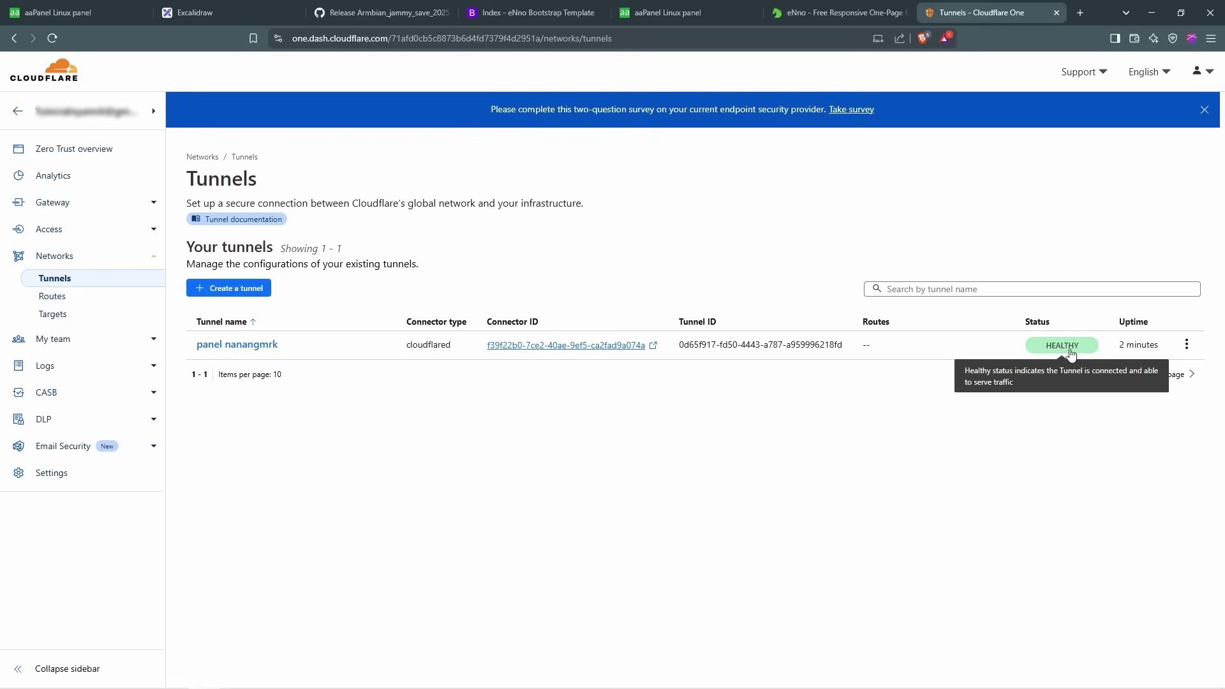
pyautogui.click(266, 346)
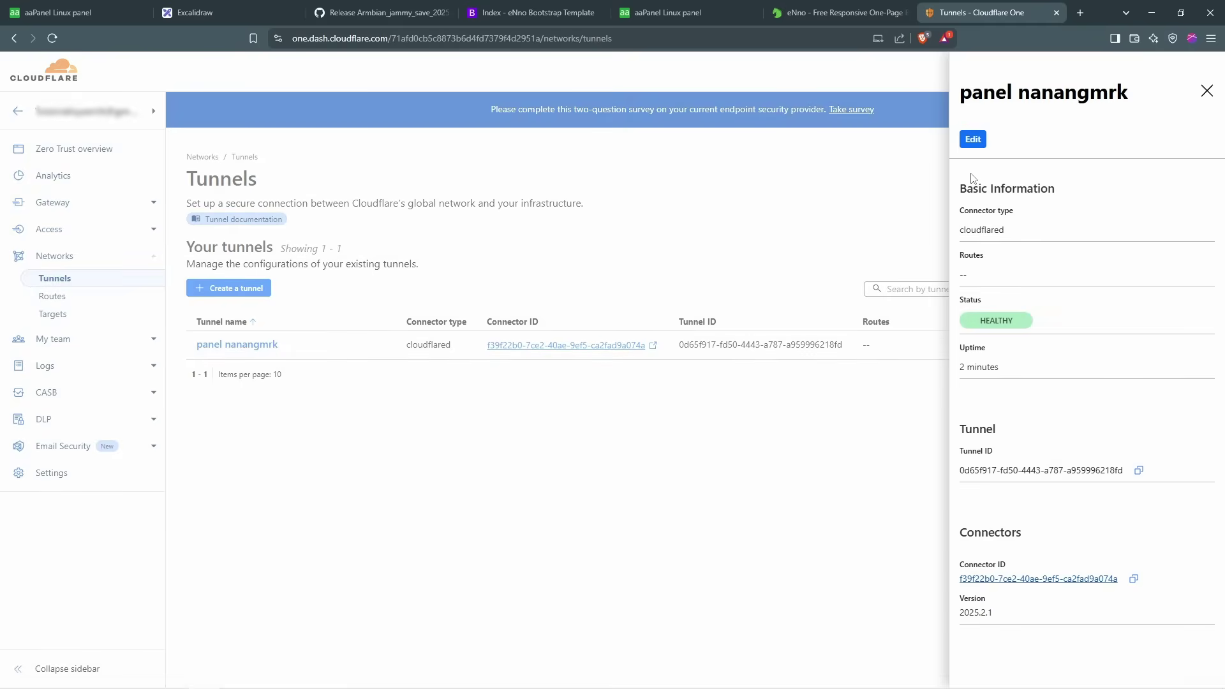
pyautogui.click(972, 140)
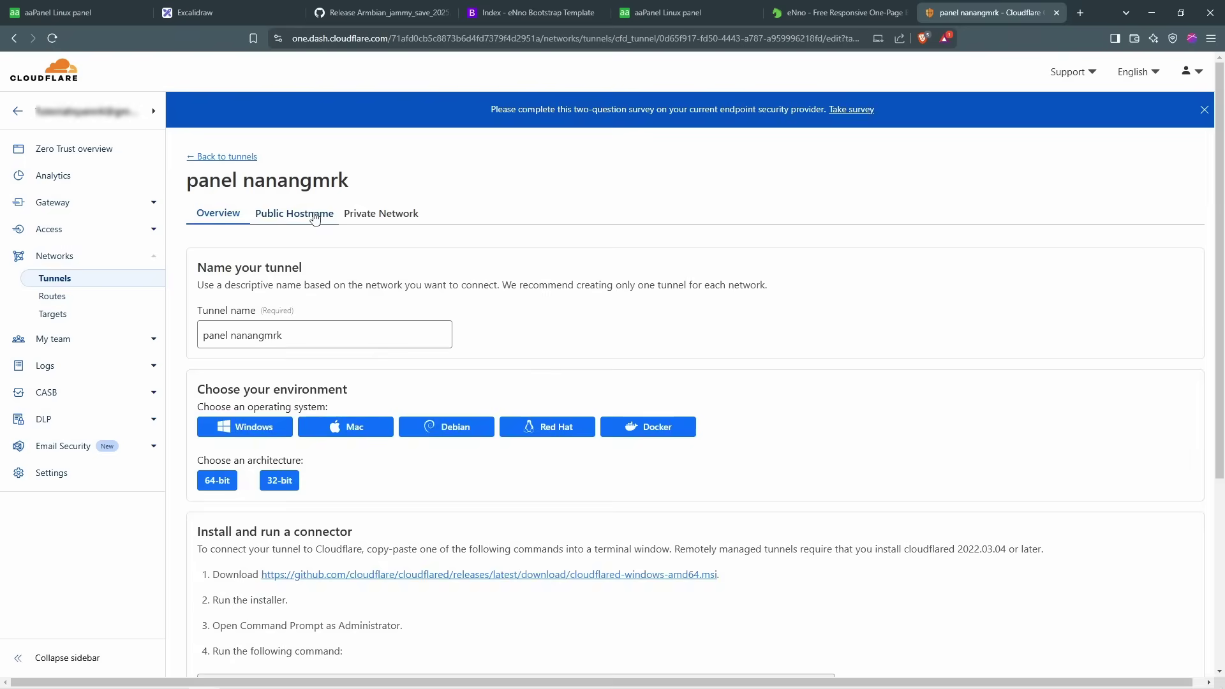
pyautogui.click(316, 214)
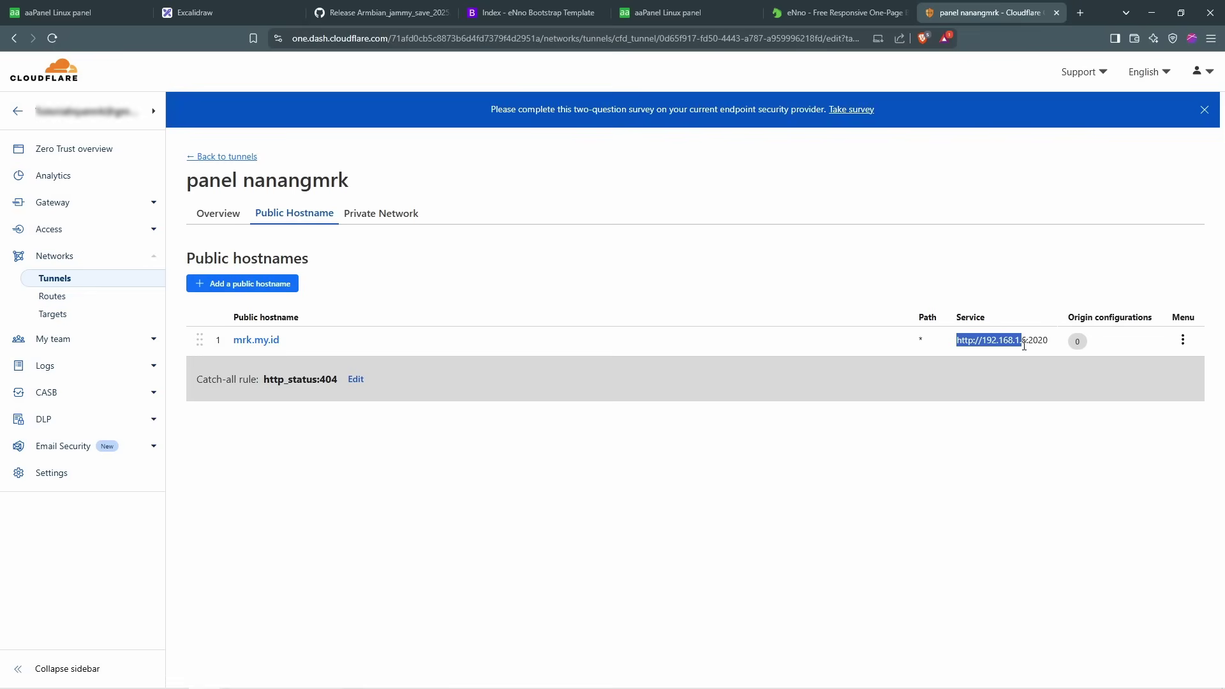
pyautogui.moveTo(1035, 346); pyautogui.dragTo(1049, 341)
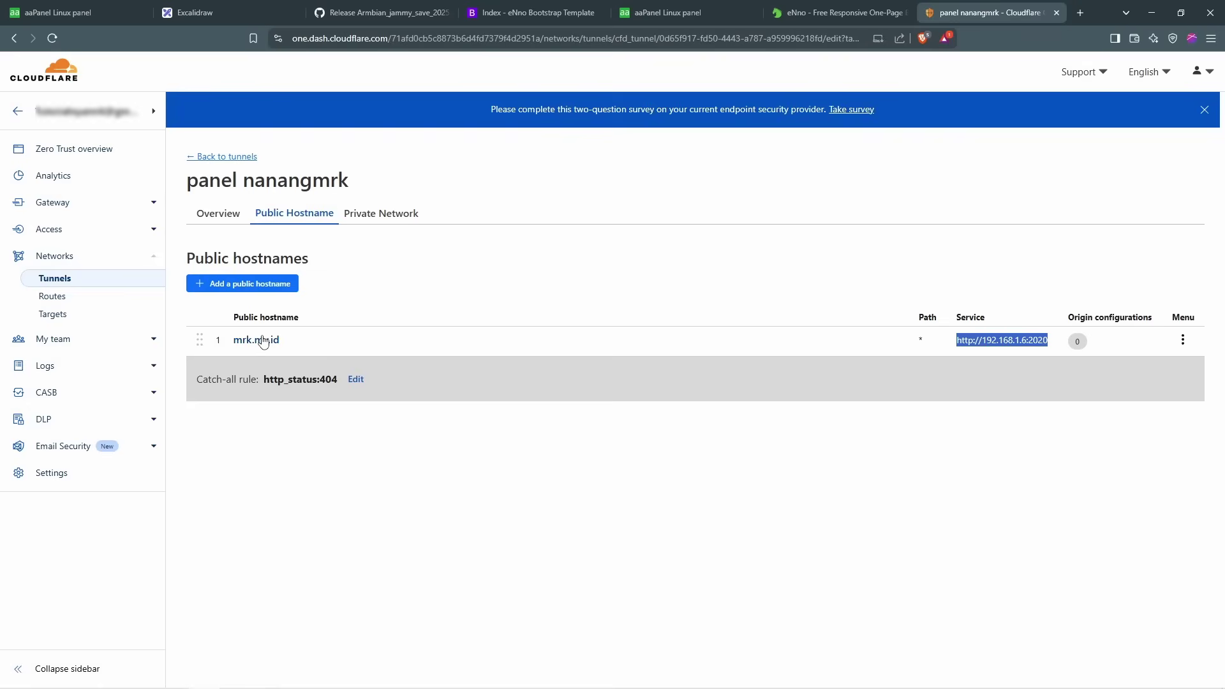
pyautogui.click(264, 342)
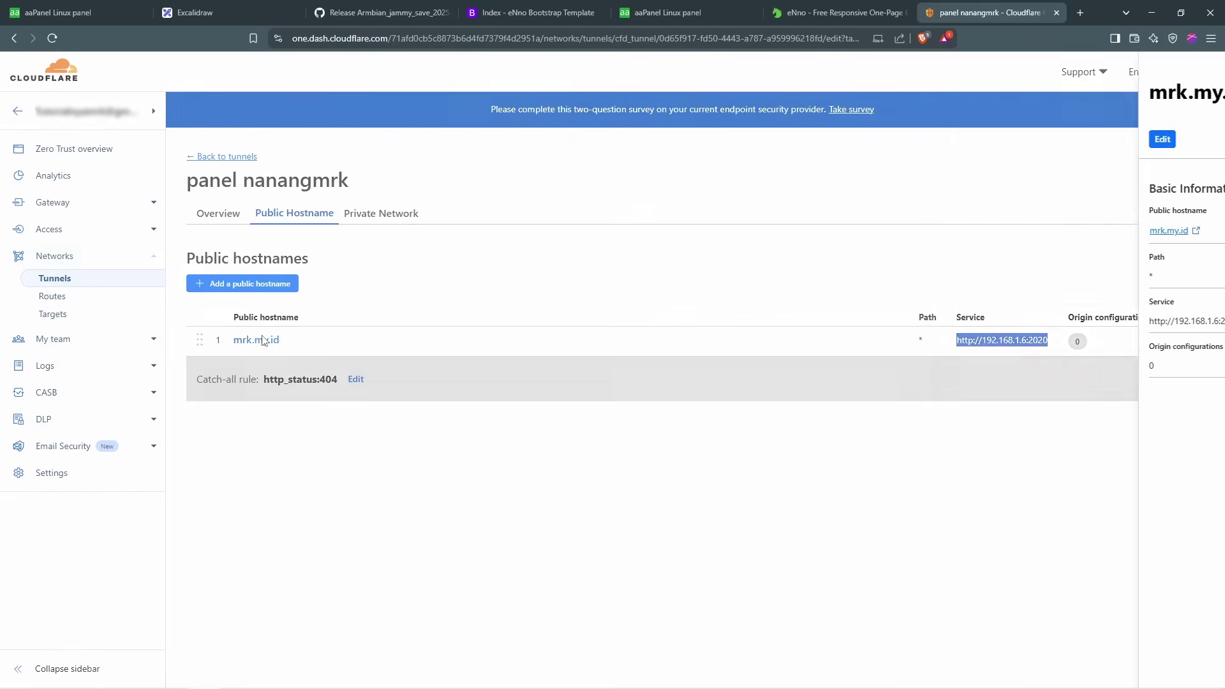